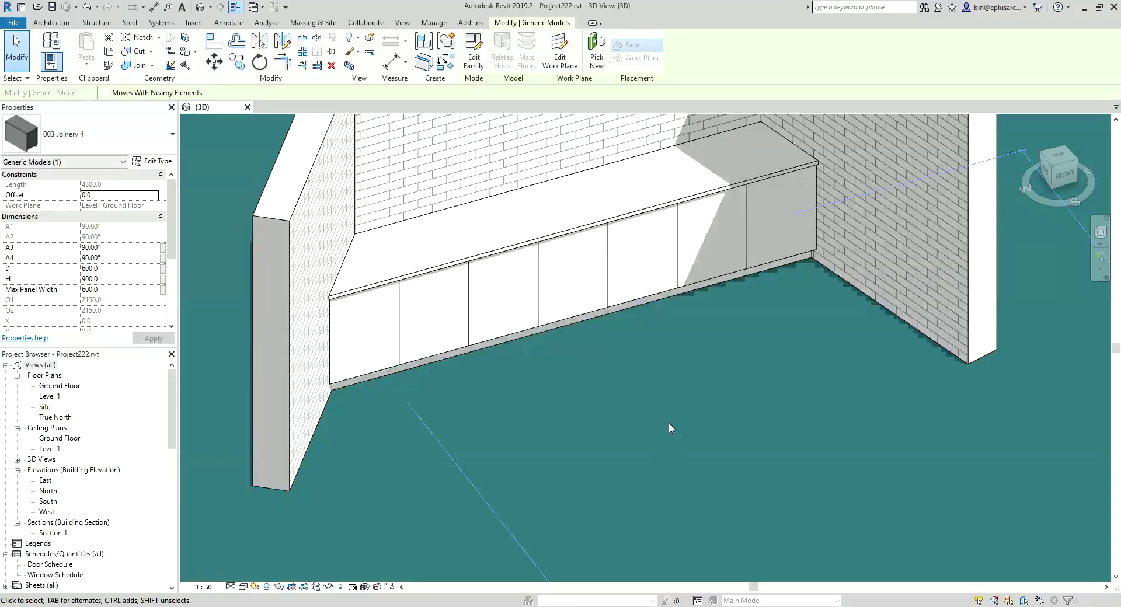
scroll(668, 422, "down", 2)
Step: Temporarily hide the brick wall in the 3D view
left_click(601, 338)
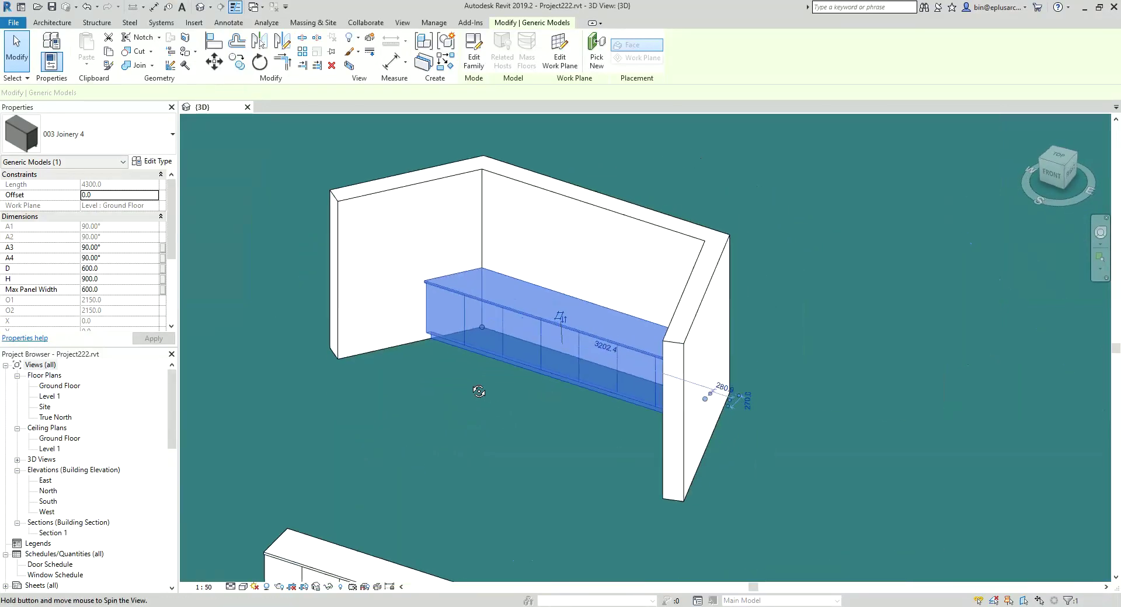
middle_click_drag(639, 383, 450, 348, "shift")
left_click(450, 348)
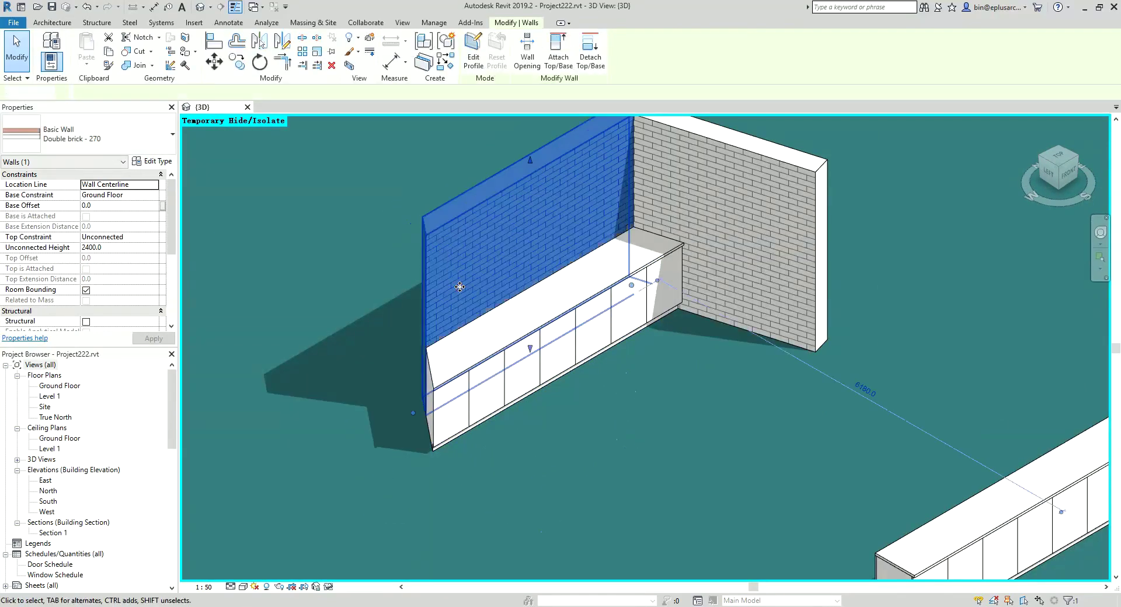
key("h")
key("h")
middle_click_drag(458, 286, 652, 273, "shift")
Step: Wrap a section box around the angled Joinery 3 cabinet
left_click(599, 376)
middle_click_drag(598, 376, 451, 219, "shift")
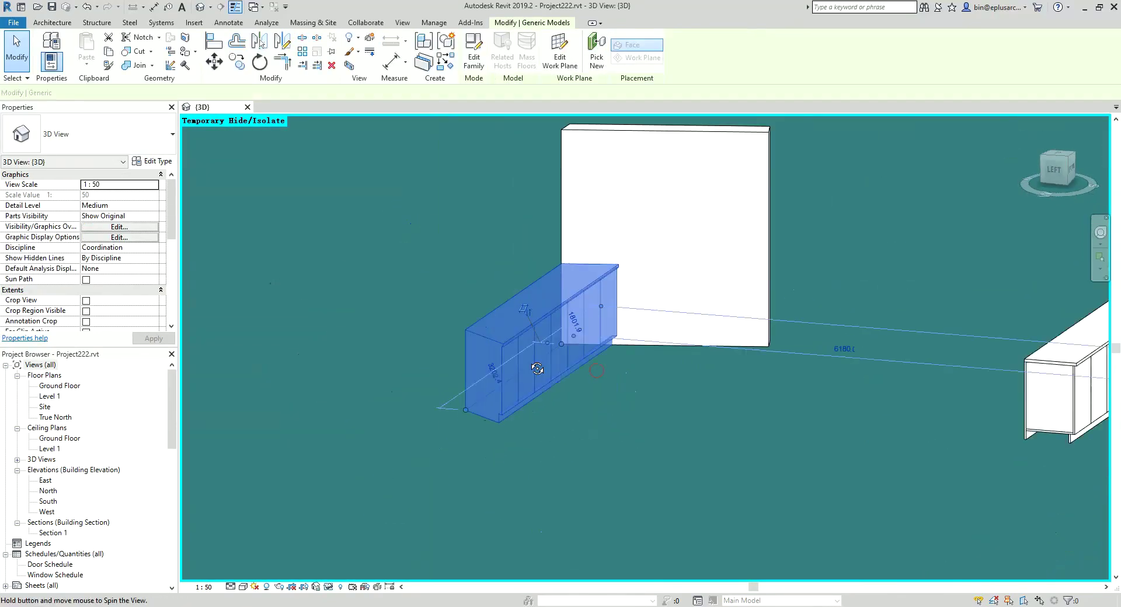
left_click(351, 65)
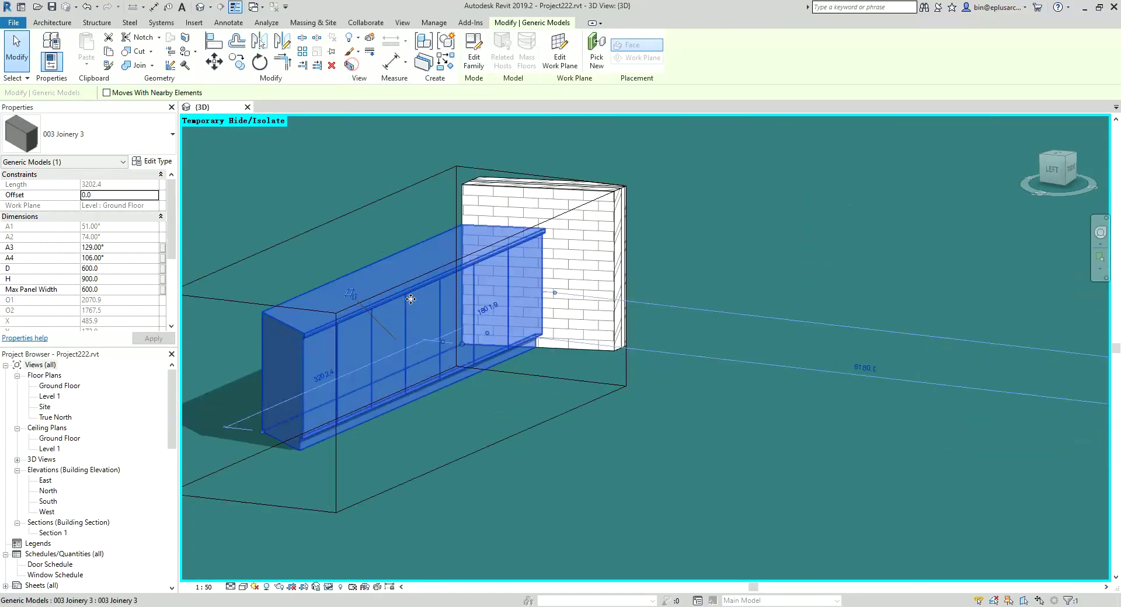
key("Escape")
Step: Adjust the section box extents so it cuts through the Joinery 3 cabinet
left_click(237, 303)
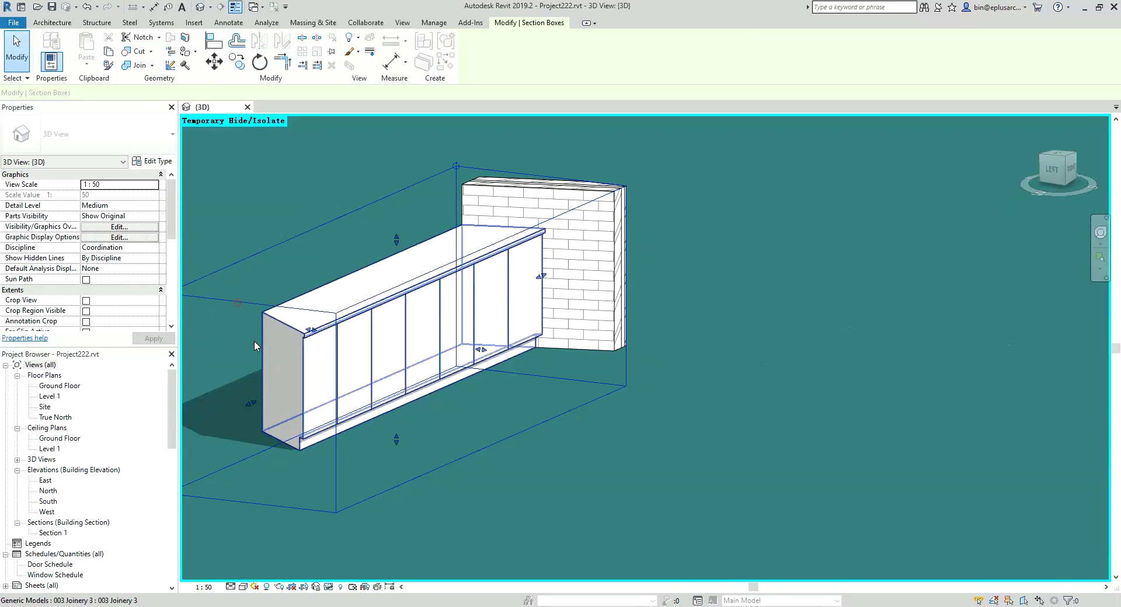
left_click(243, 400)
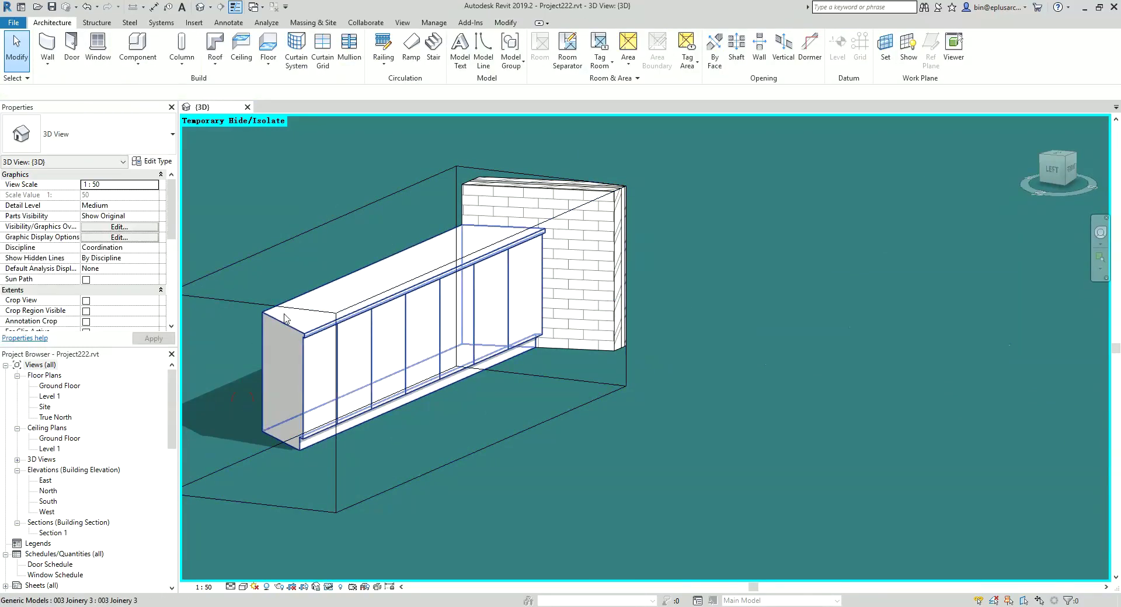
left_click(241, 301)
scroll(400, 352, "down", 3)
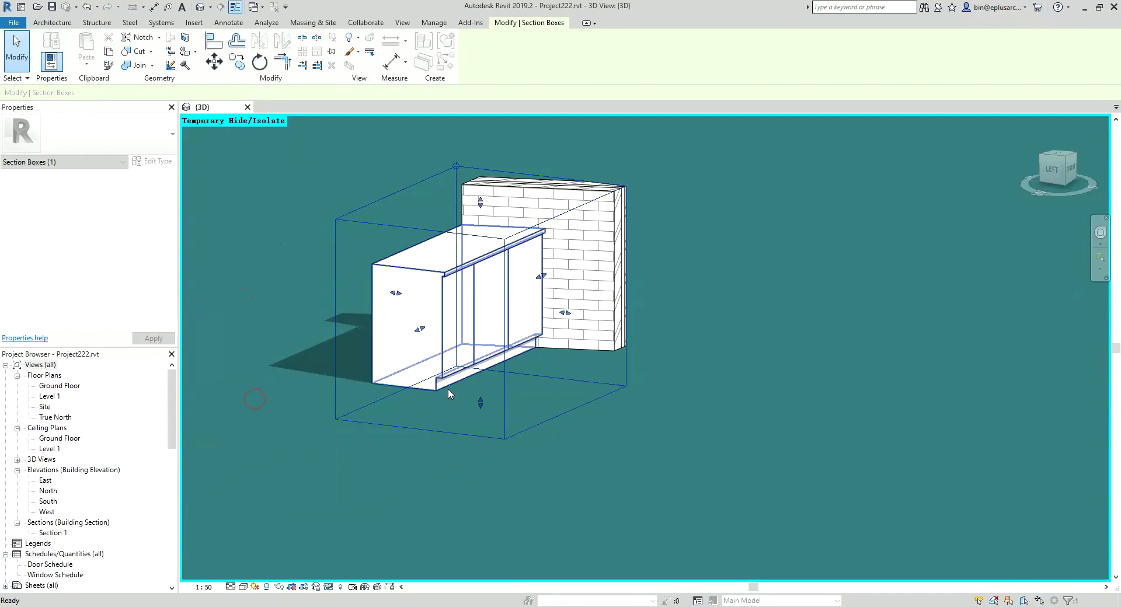
left_click(447, 388)
mouse_move(467, 418)
middle_mouse_down("shift")
mouse_move(456, 401)
mouse_move(455, 418)
middle_mouse_up("shift")
scroll(466, 404, "down", 3)
scroll(59, 219, "down", 3)
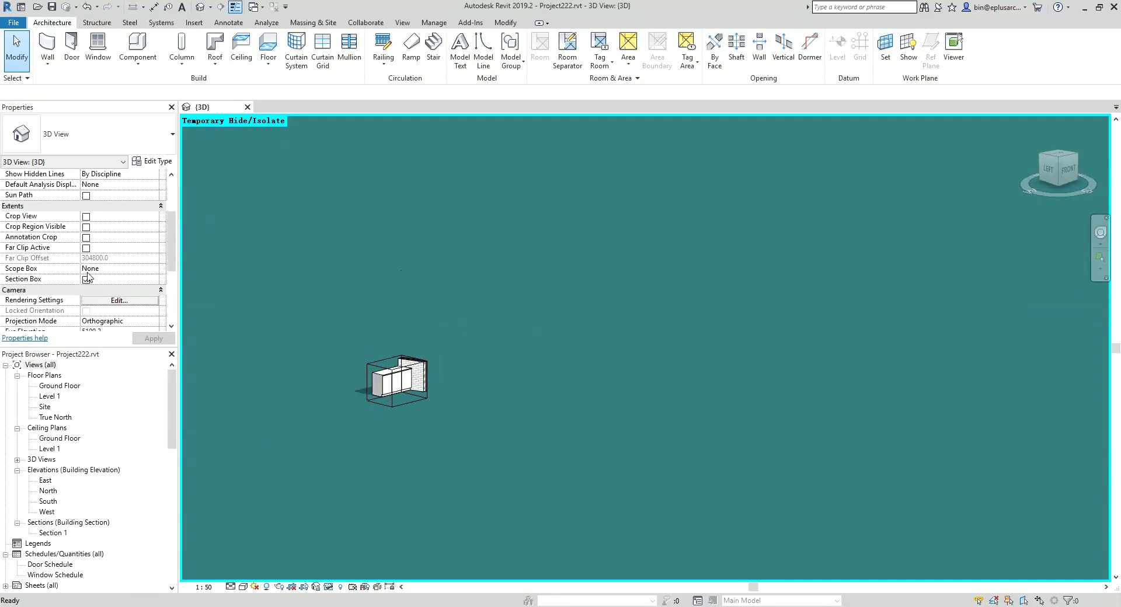
Step: Wrap a section box around the straight Joinery 4 cabinet
scroll(525, 397, "up", 3)
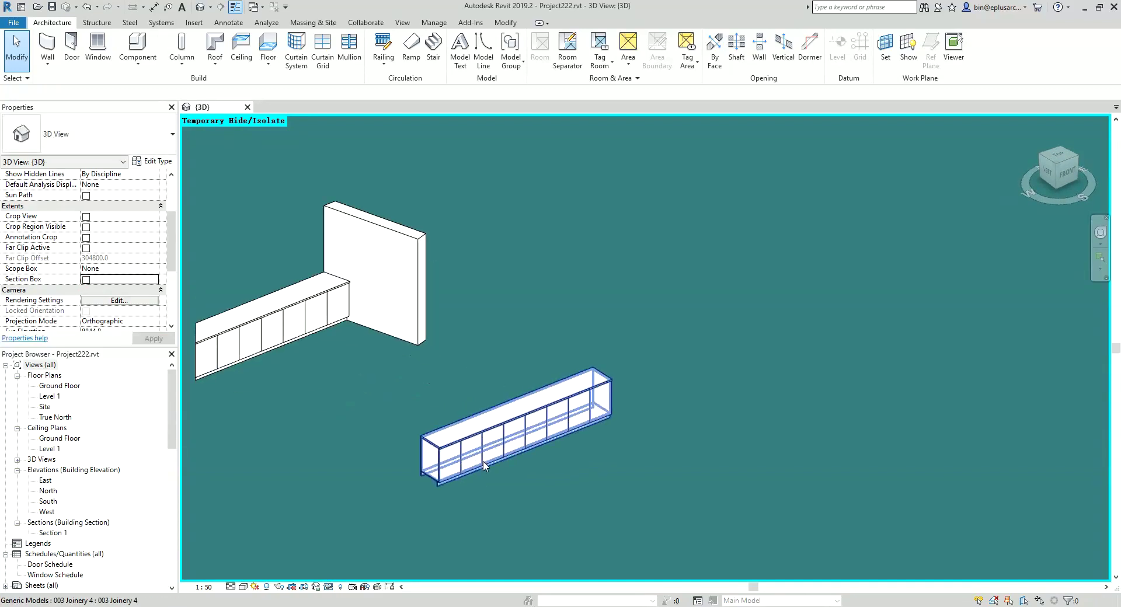
scroll(526, 397, "up", 2)
left_click(578, 345)
scroll(579, 345, "down", 2)
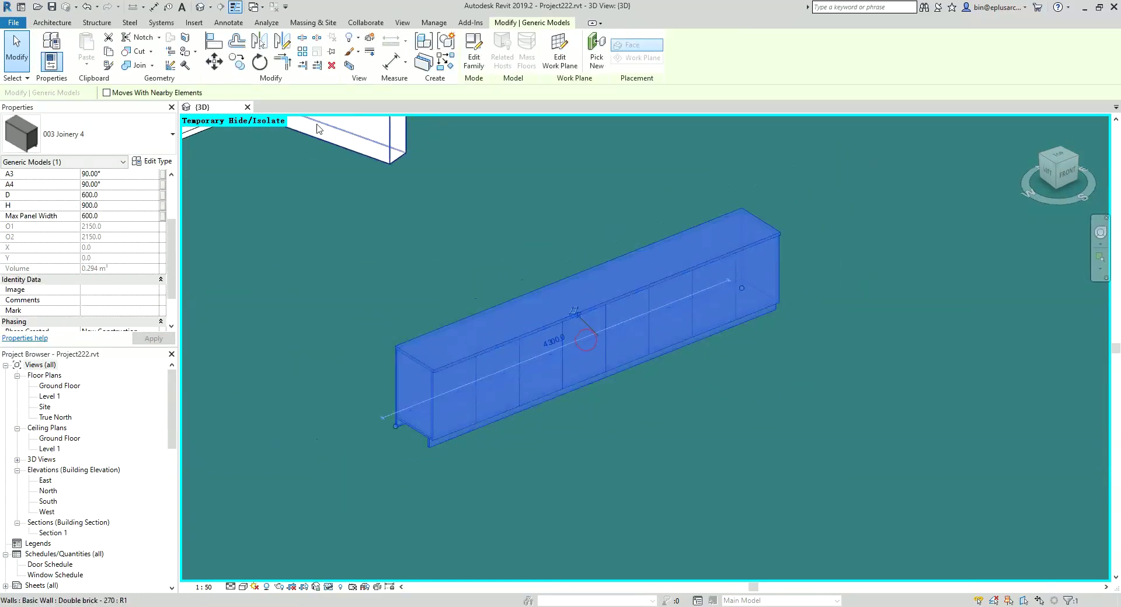
left_click(351, 66)
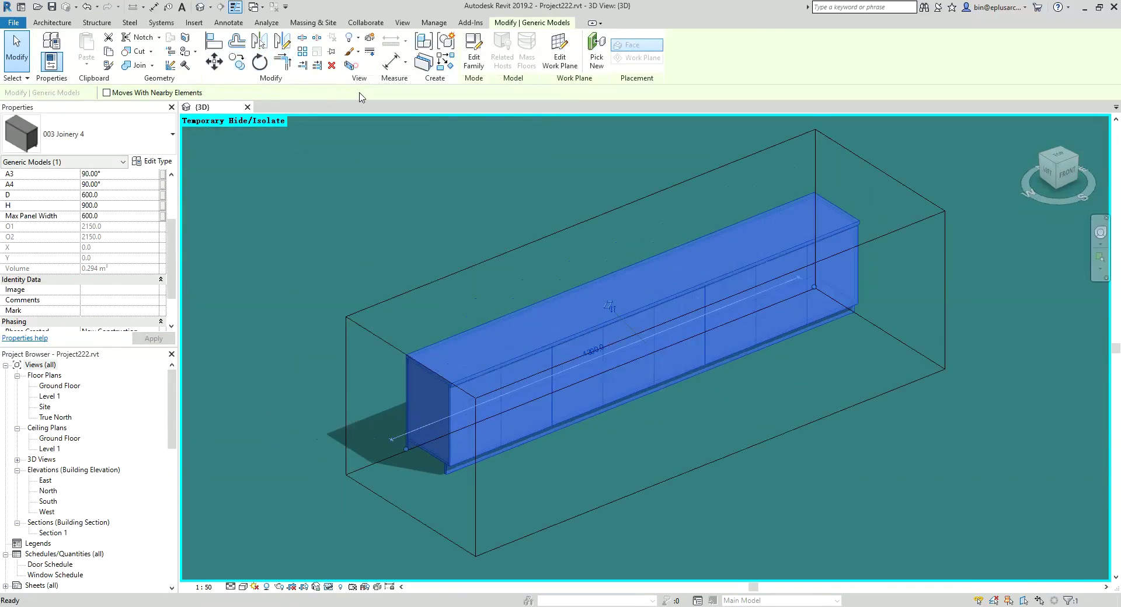
left_click(407, 286)
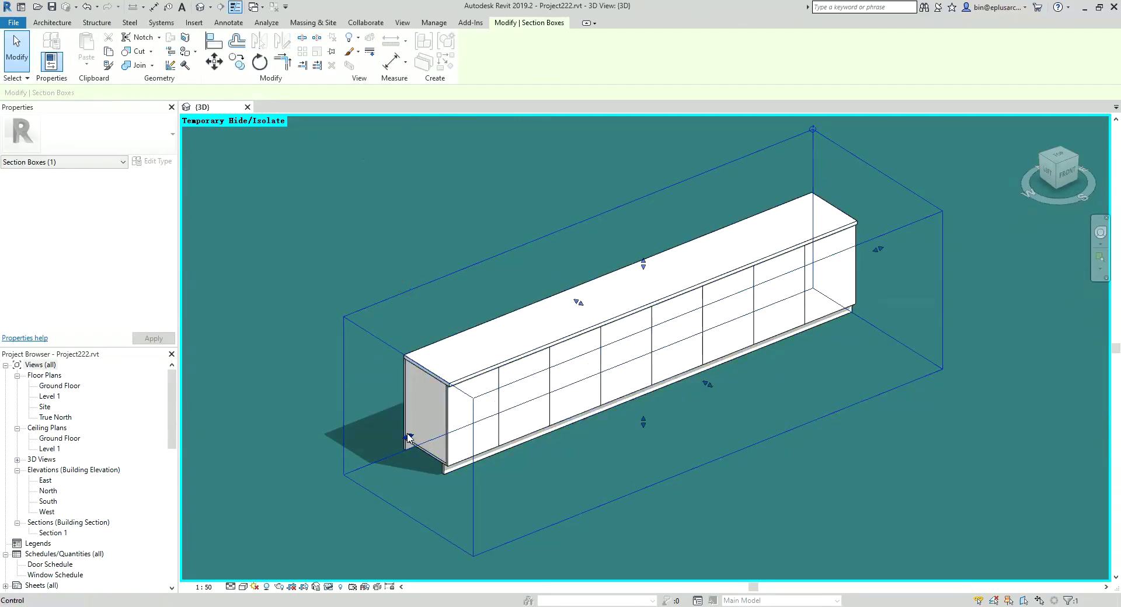
key("Escape")
Step: Orbit around Joinery 4 to inspect its end
middle_click_drag(628, 374, 691, 400, "shift")
scroll(758, 387, "up", 3)
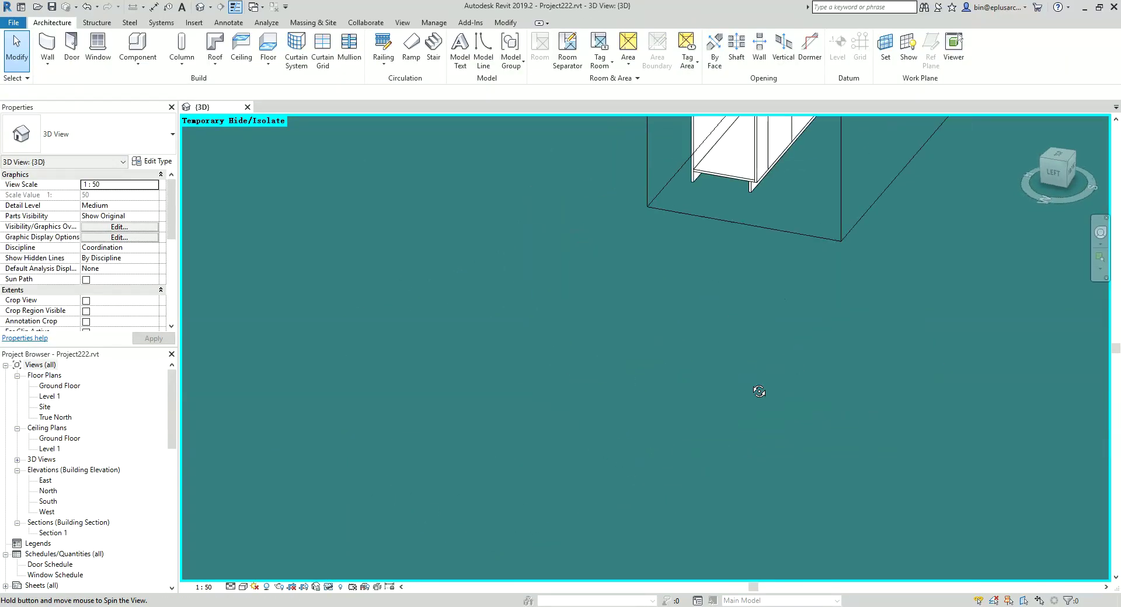
middle_click_drag(758, 387, 628, 434)
scroll(627, 434, "down", 3)
left_click(654, 251)
mouse_move(654, 251)
middle_mouse_down("shift")
mouse_move(843, 344)
mouse_move(871, 327)
mouse_move(668, 327)
mouse_move(691, 387)
mouse_move(775, 423)
mouse_move(730, 409)
middle_mouse_up("shift")
key("Escape")
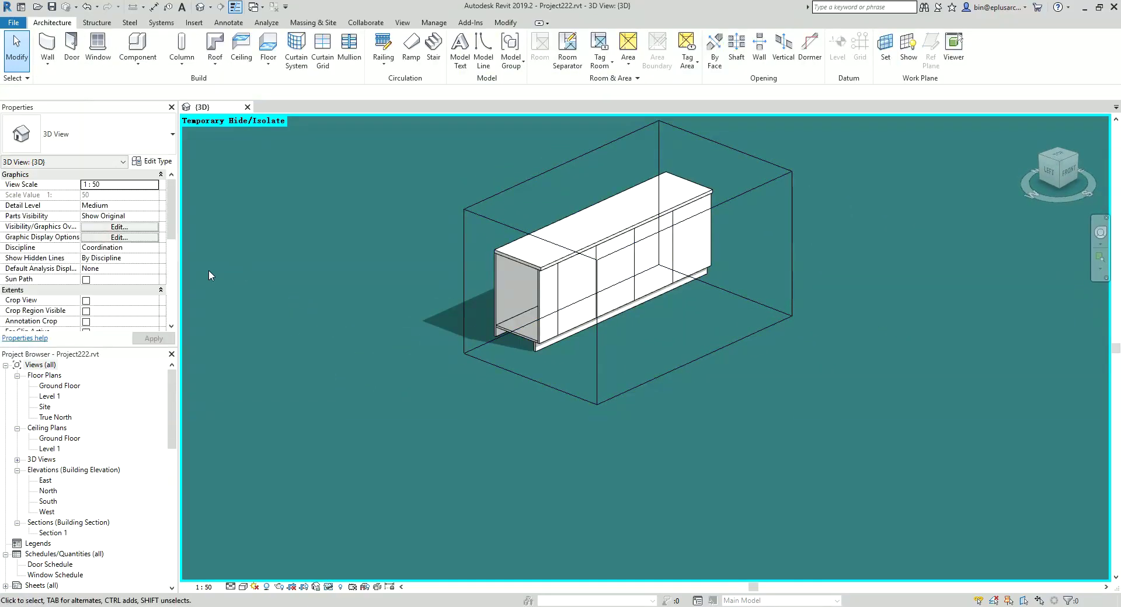
Step: Delete the straight Joinery 4 cabinet
scroll(155, 268, "down", 3)
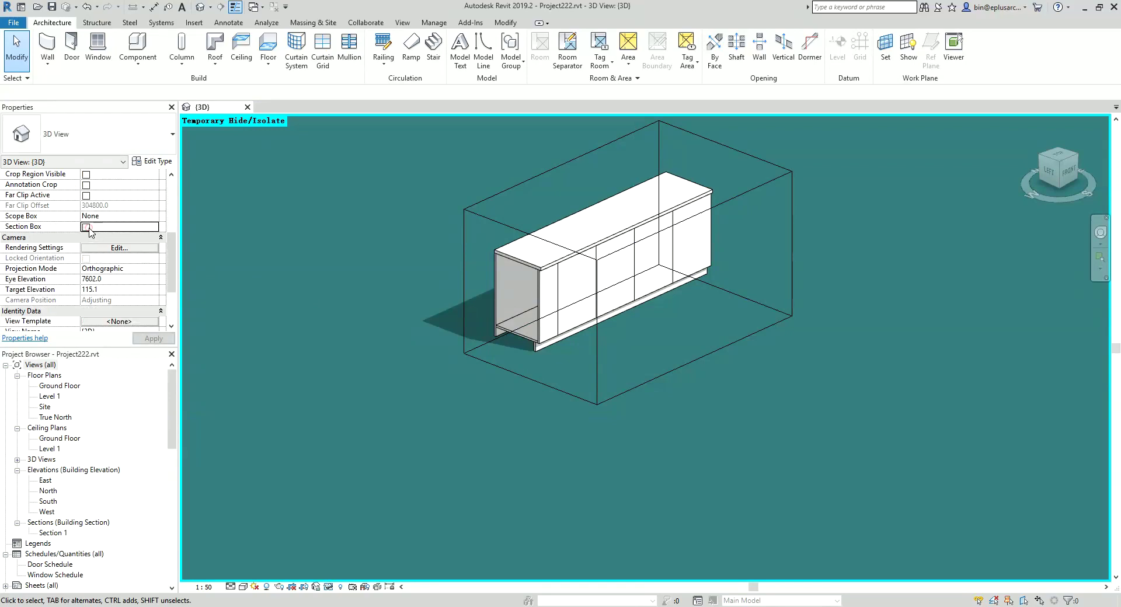
scroll(646, 419, "down", 2)
scroll(646, 420, "down", 3)
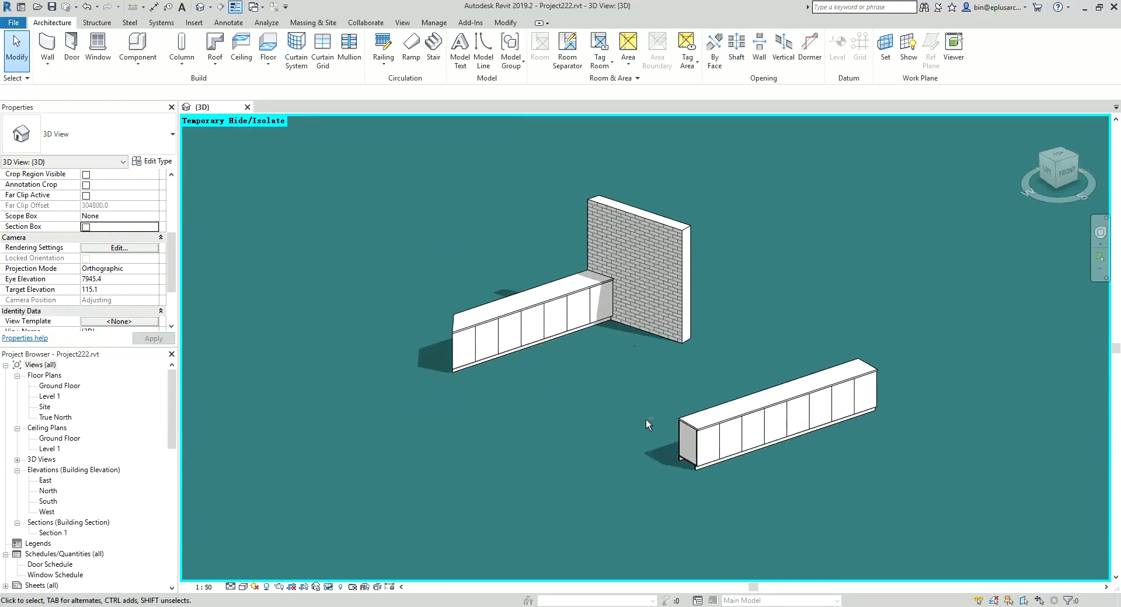
middle_click_drag(646, 419, 723, 430, "shift")
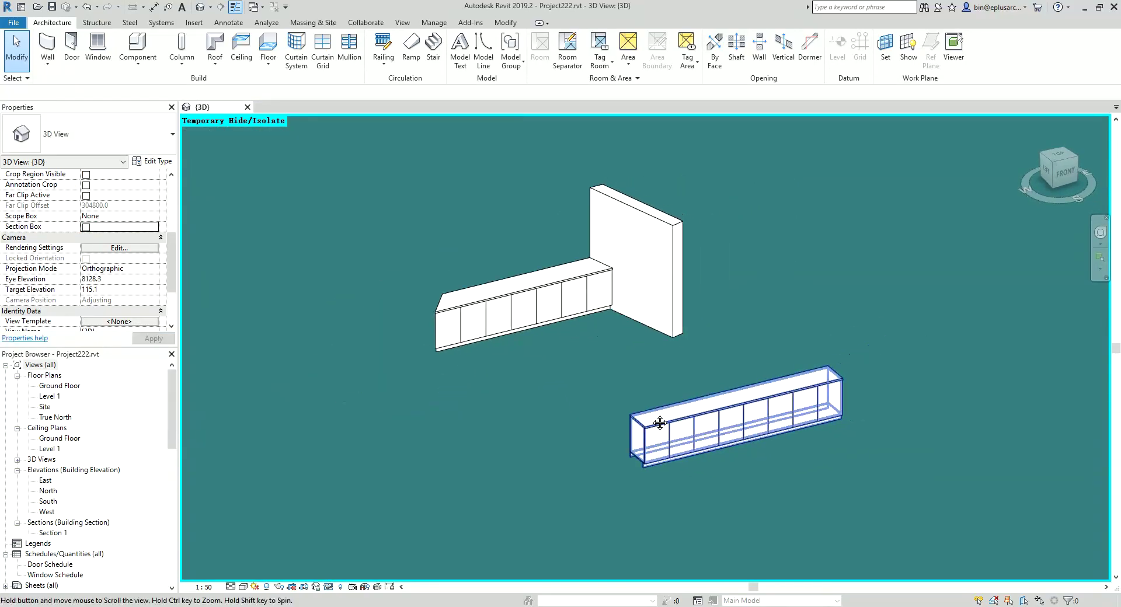
left_click(723, 430)
key("Delete")
Step: Restore the temporarily hidden walls around Joinery 3
left_click(413, 340)
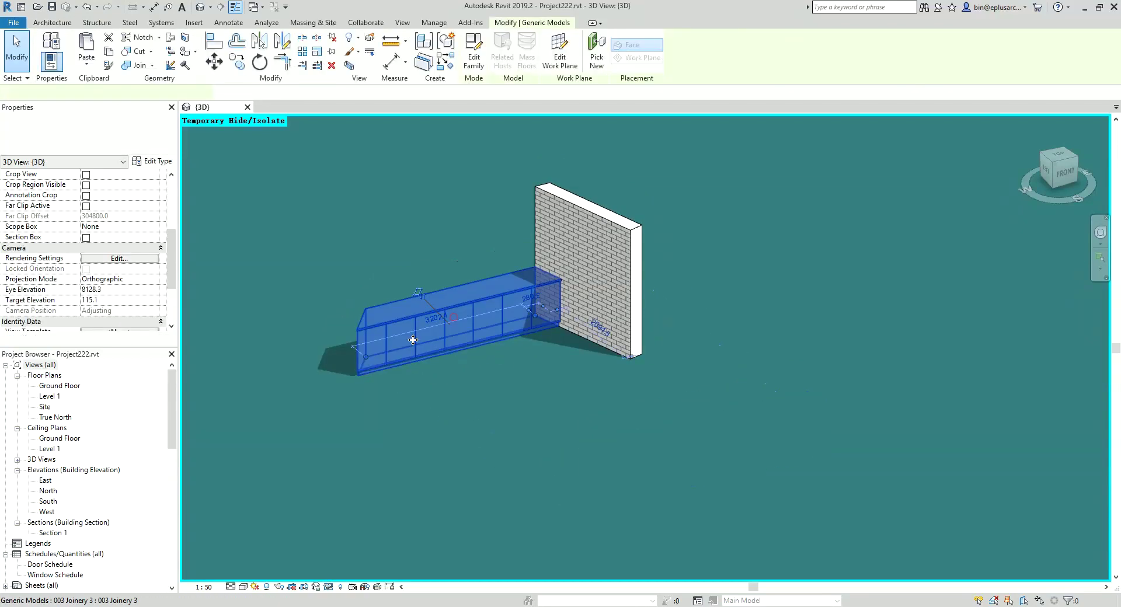
mouse_move(413, 340)
middle_mouse_down("shift")
mouse_move(447, 361)
mouse_move(458, 327)
mouse_move(605, 133)
middle_mouse_up("shift")
key("Escape")
Step: Edit the Joinery 3 family and pick its nested PROFILE family in the Project Browser
left_click(458, 324)
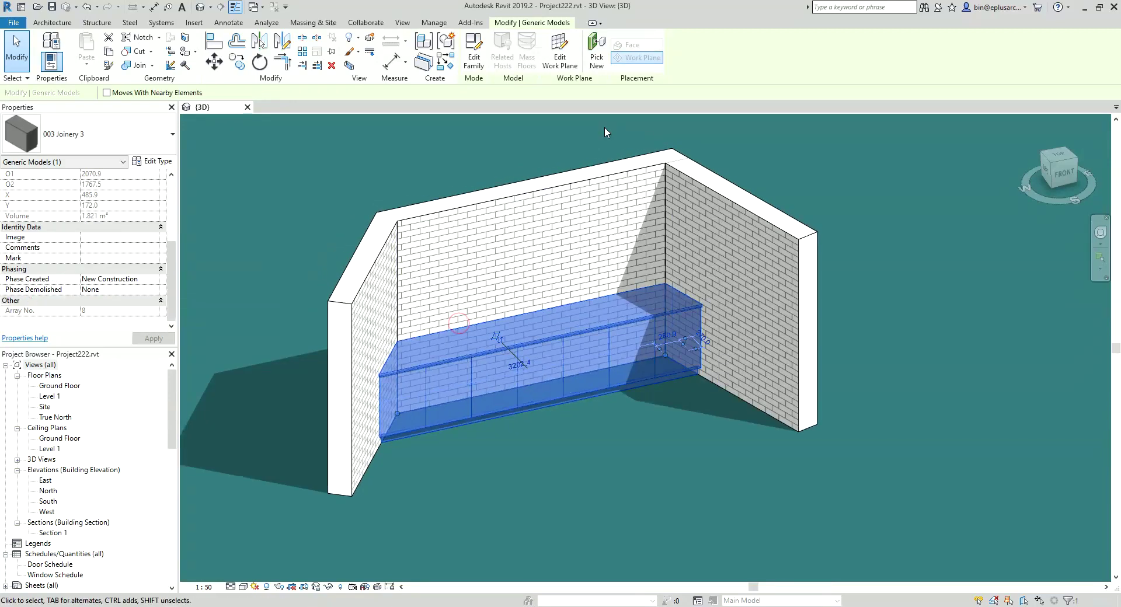
left_click(475, 53)
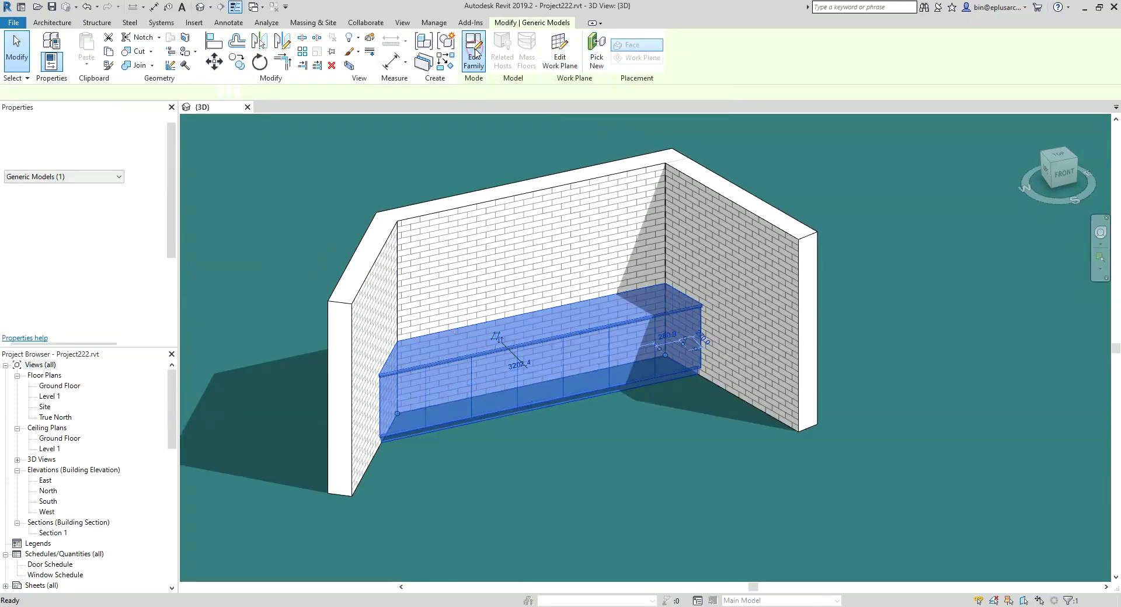
mouse_move(635, 337)
middle_mouse_down("shift")
mouse_move(640, 372)
mouse_move(601, 377)
middle_mouse_up("shift")
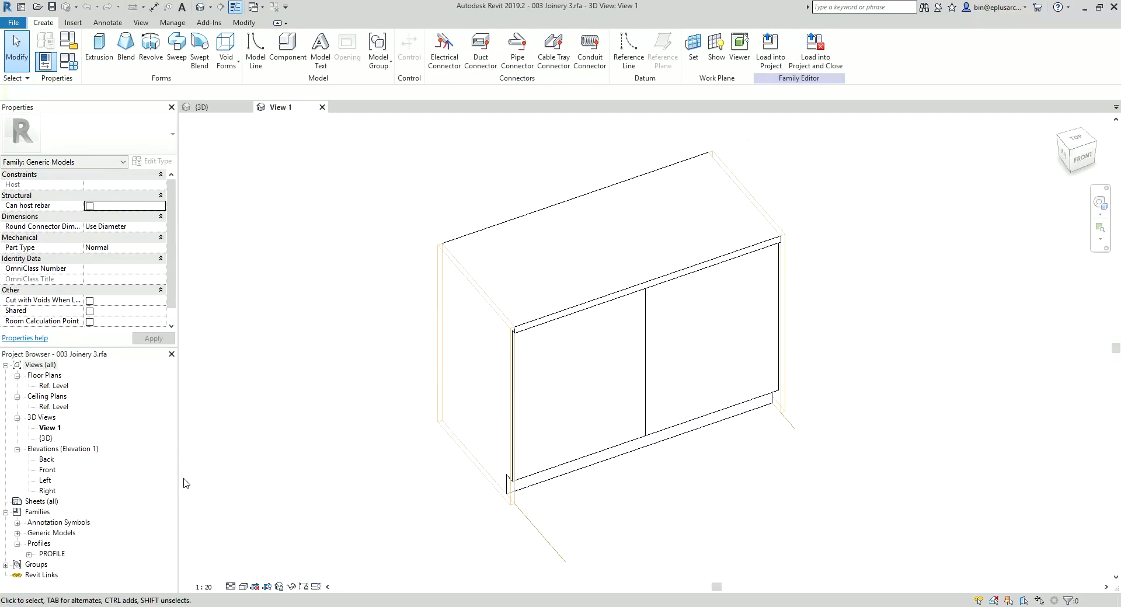
left_click(50, 555)
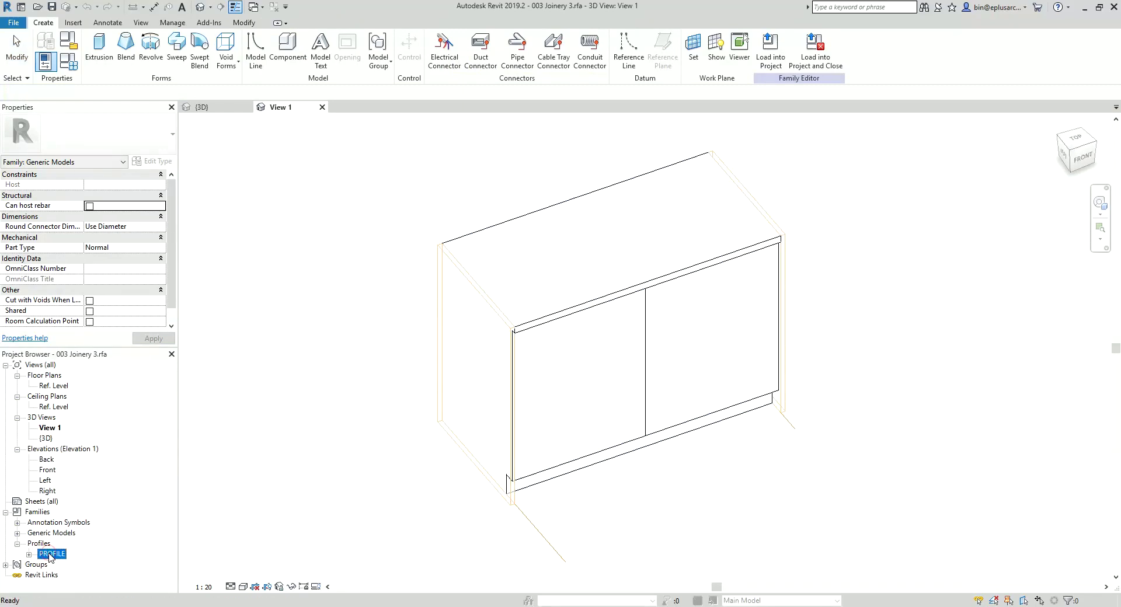
right_click(51, 558)
Step: Open PROFILE and reposition the D = 600, D1, H = 900, H2 and D2 dimensions
left_click(76, 463)
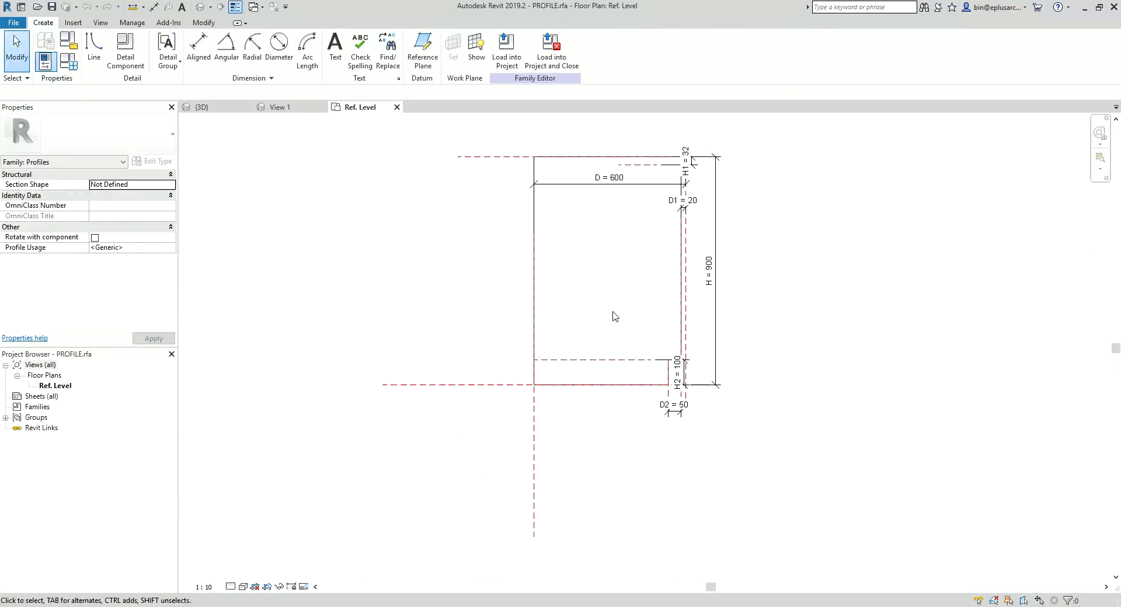
scroll(613, 318, "up", 2)
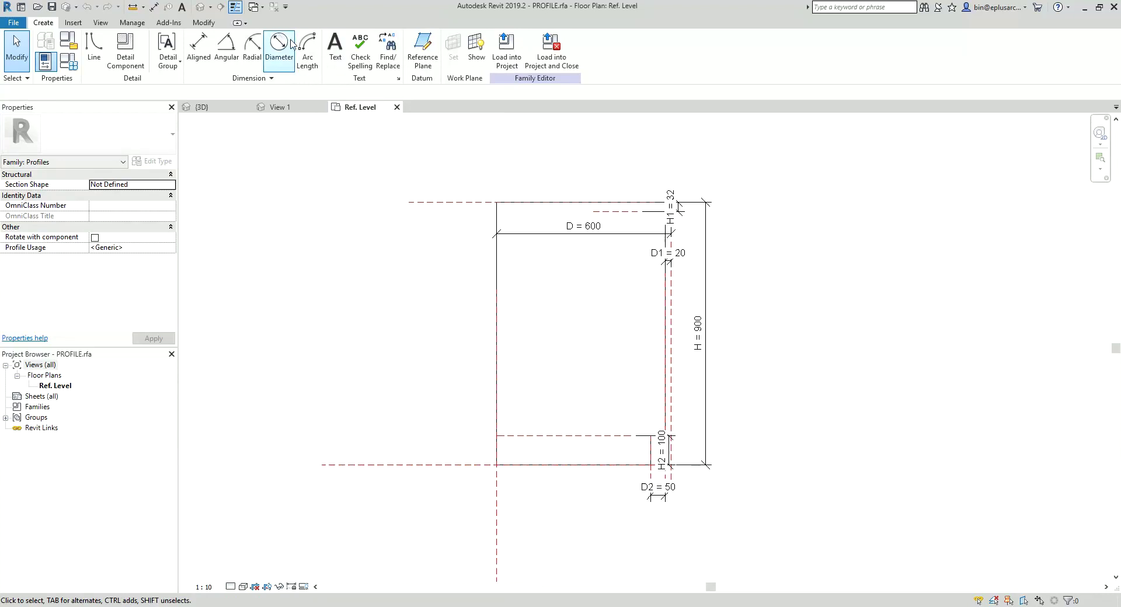
left_click(236, 11)
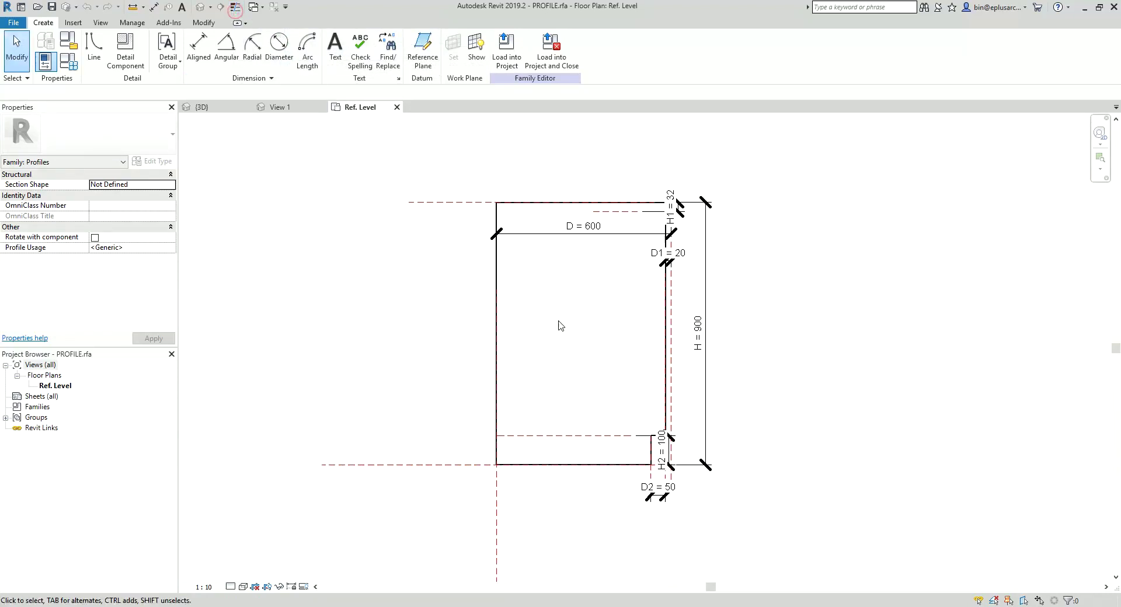
left_click_drag(605, 232, 605, 138)
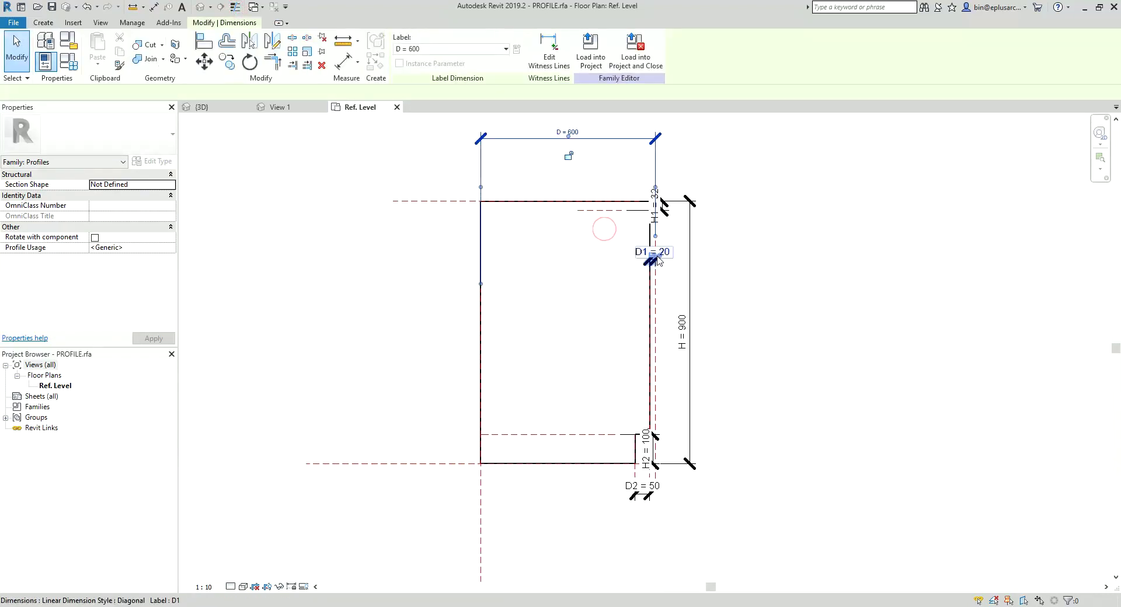
left_click_drag(658, 260, 657, 166)
mouse_move(686, 203)
left_mouse_down()
mouse_move(769, 203)
mouse_move(732, 218)
left_mouse_up()
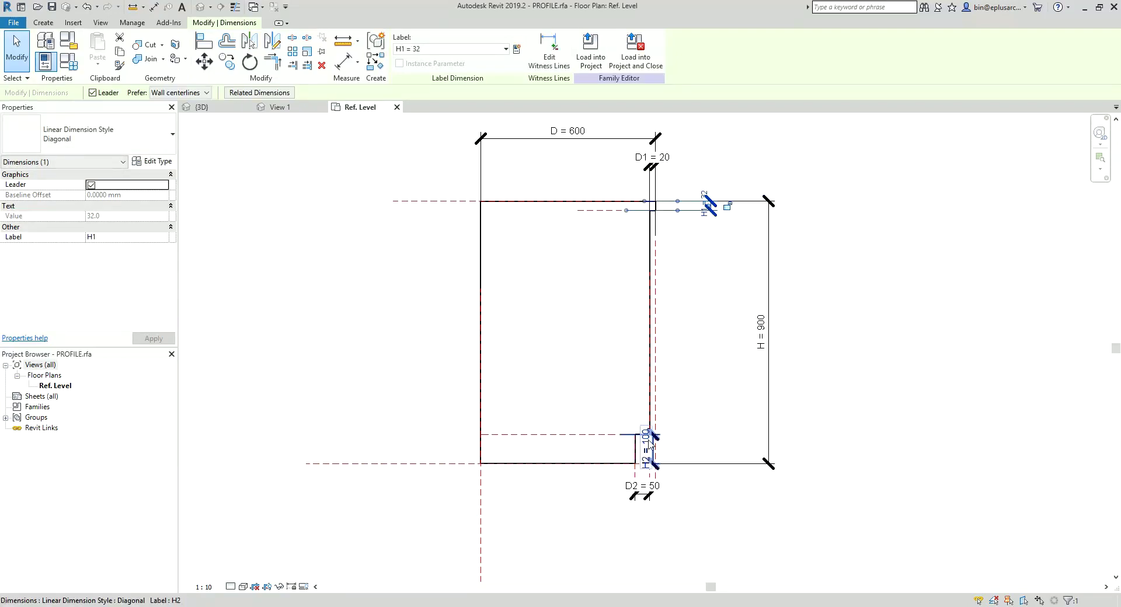
left_click_drag(650, 448, 712, 447)
left_click_drag(642, 496, 642, 516)
left_click(642, 491)
Step: Delete the chained profile sketch lines, leaving only reference planes
middle_click_drag(552, 333, 532, 342)
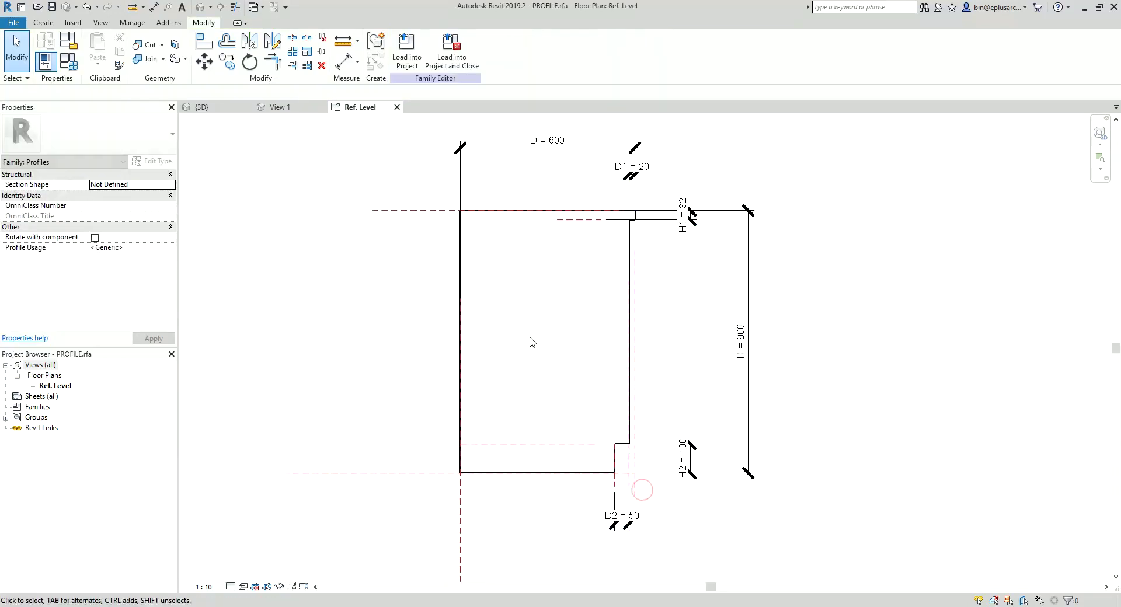
middle_click_drag(659, 302, 647, 313)
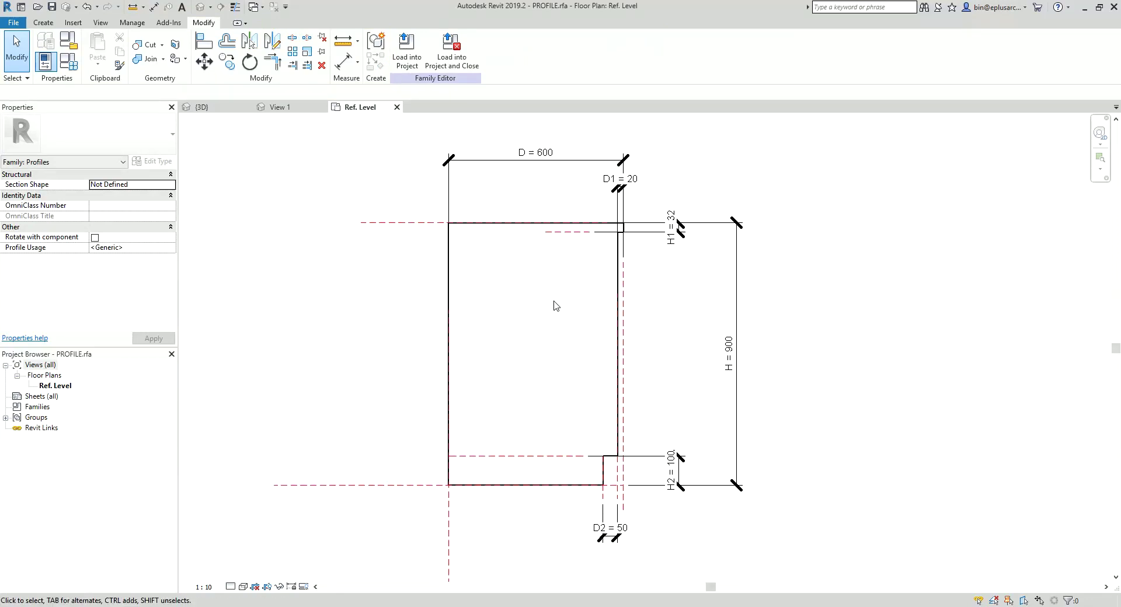
key("Tab")
left_click(449, 295)
key("Delete")
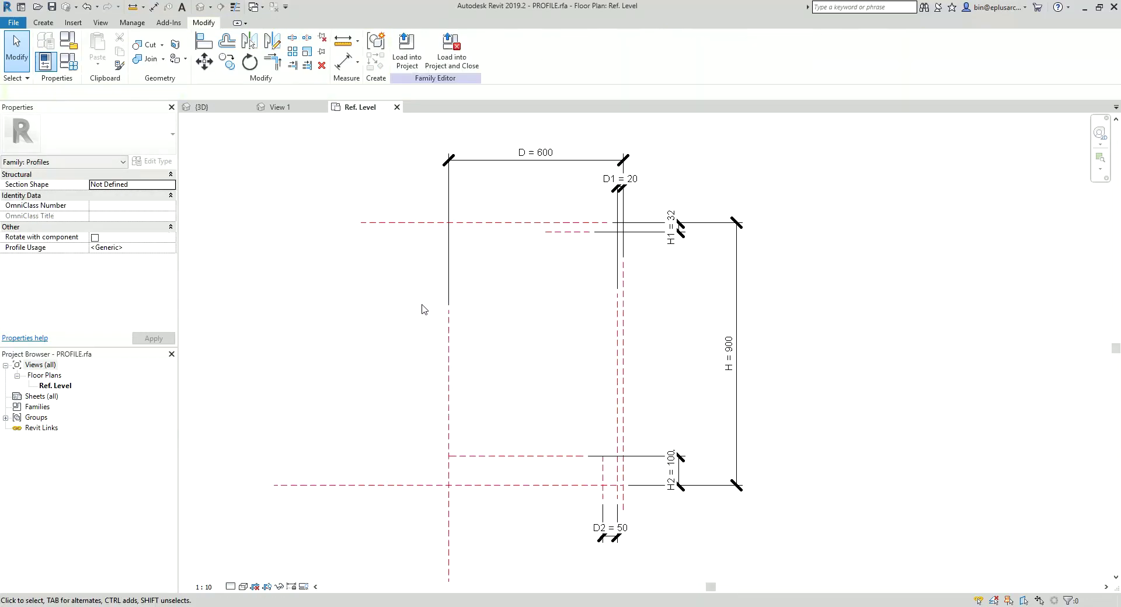
mouse_move(426, 308)
middle_mouse_down()
mouse_move(390, 323)
mouse_move(376, 293)
middle_mouse_up()
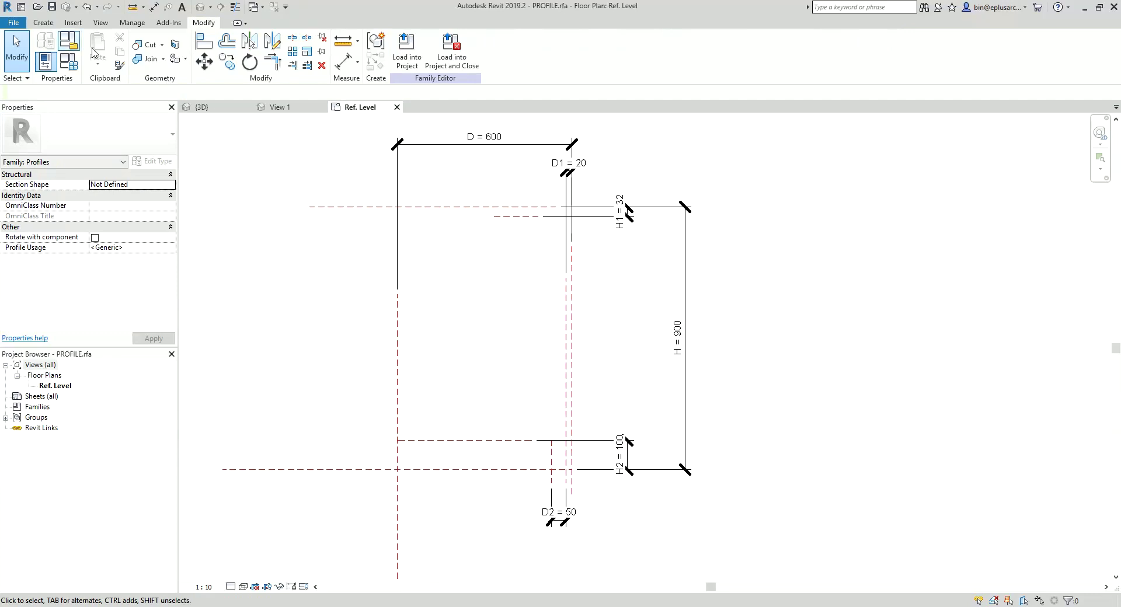
left_click(42, 23)
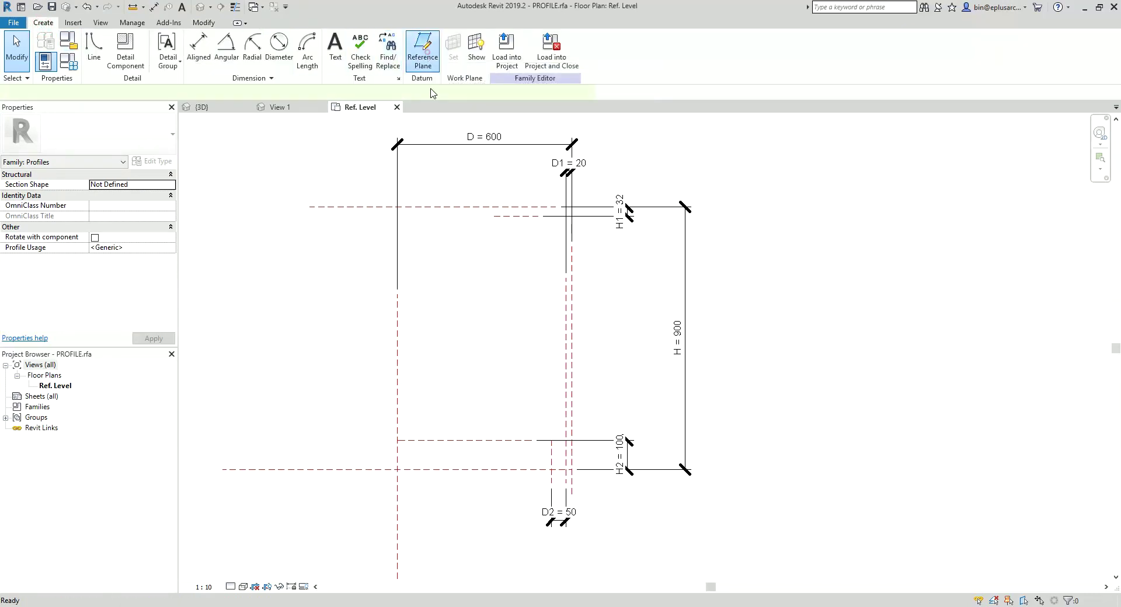
Step: Draw short reference planes at the lower left, beside the right upright, and horizontally
left_click(423, 49)
scroll(424, 435, "up", 3)
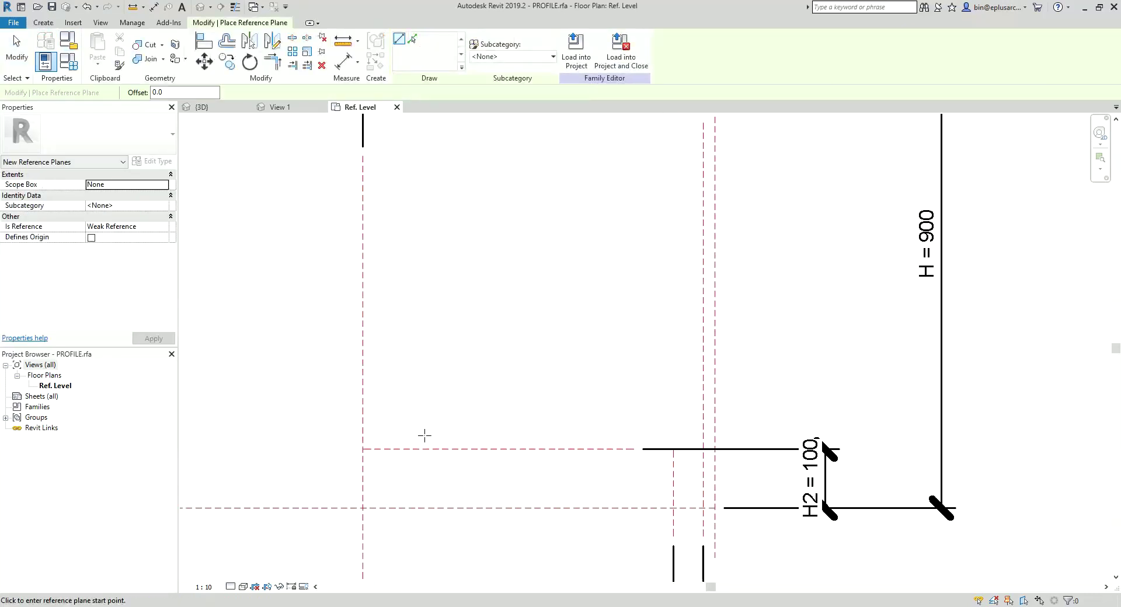
left_click(374, 338)
left_click(692, 399)
left_click(693, 300)
left_click(495, 433)
key("Escape")
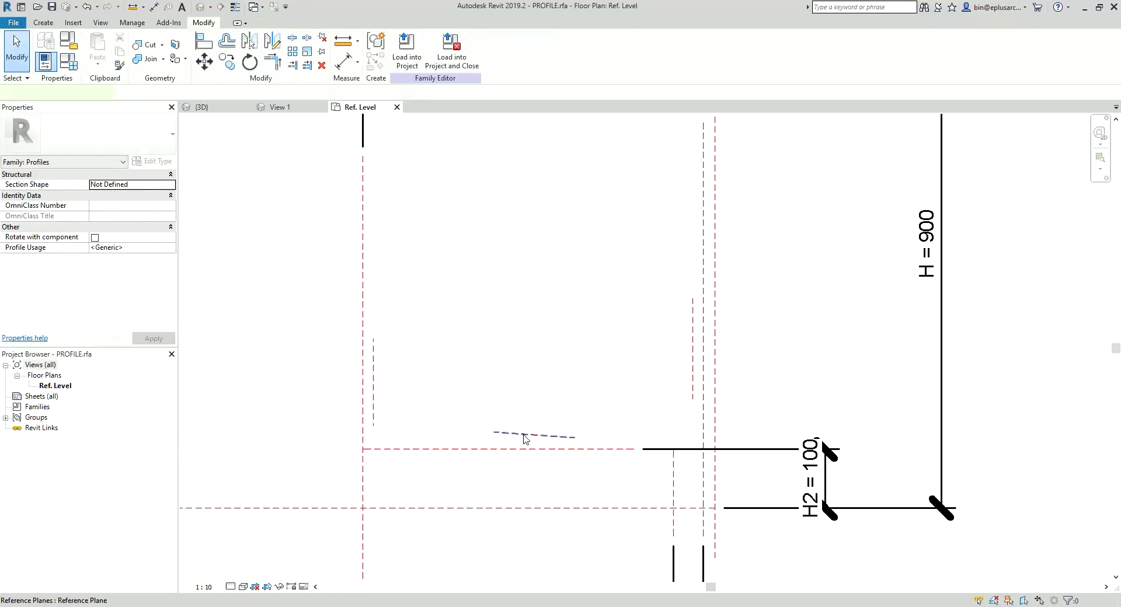
middle_click_drag(531, 356, 524, 365)
Step: Add a plane above the bottom line and a short vertical plane in the right upright
key("r")
key("p")
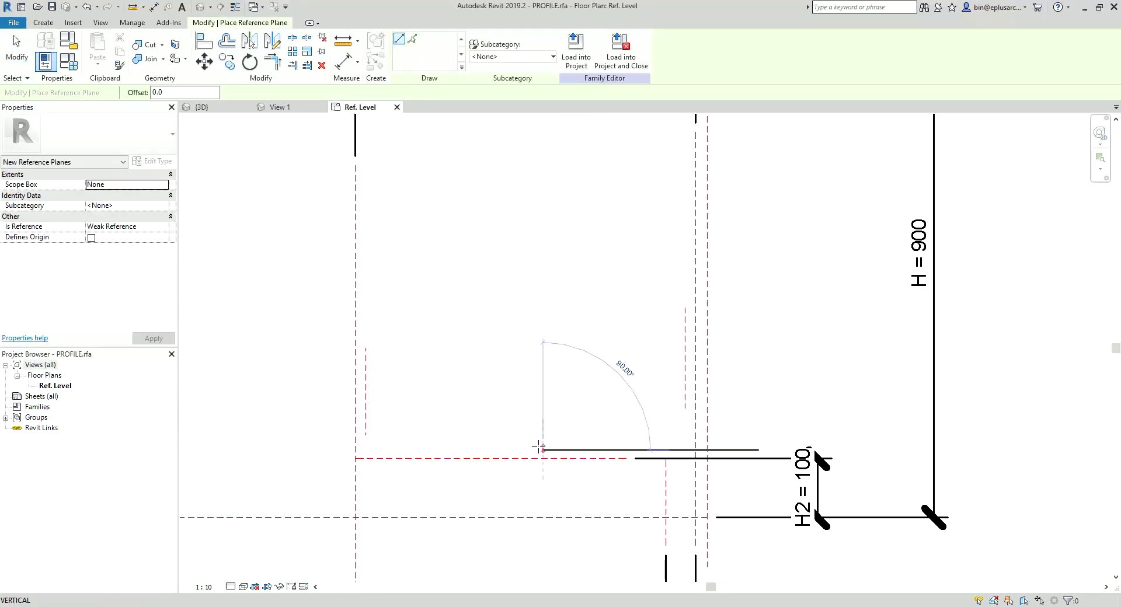
left_click(477, 450)
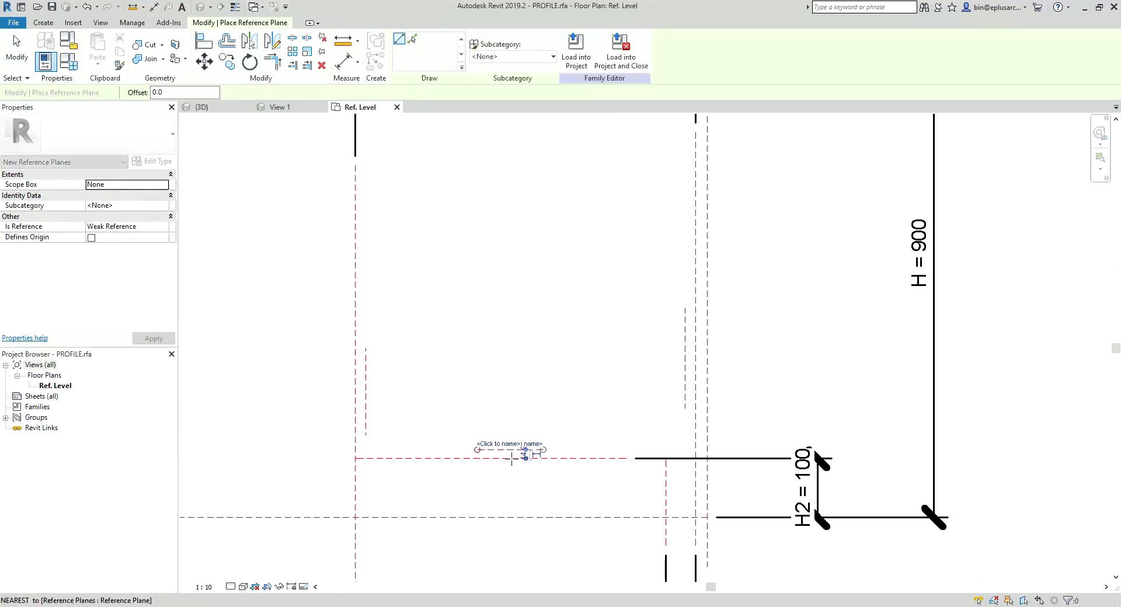
left_click(650, 508)
left_click(650, 479)
key("Escape")
scroll(723, 452, "down", 3)
middle_click_drag(788, 420, 669, 444)
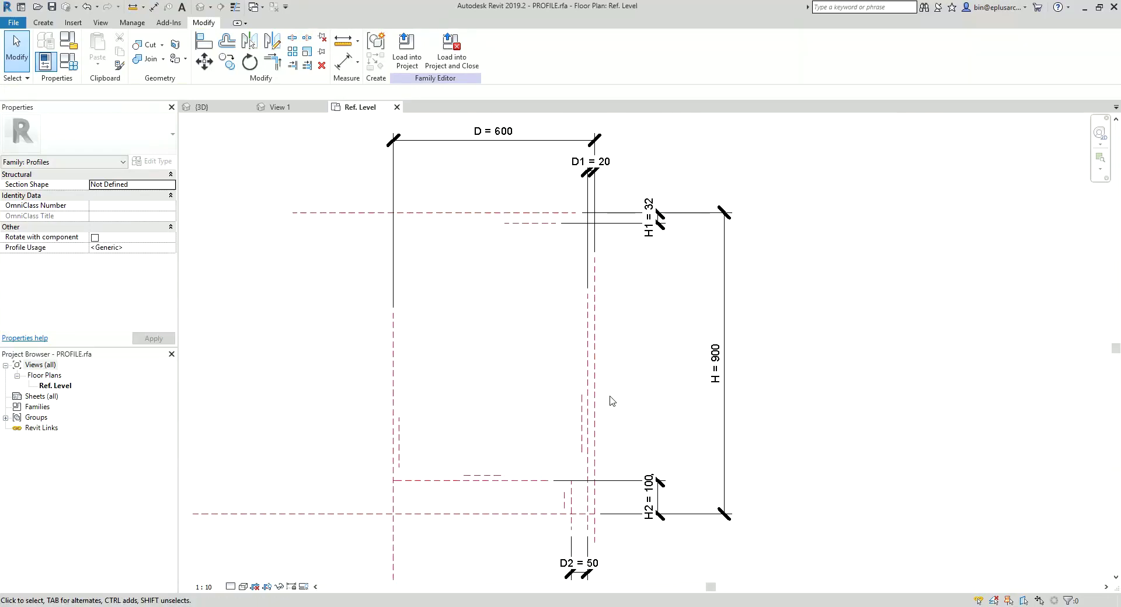
Step: Extend the right upright's vertical reference plane upward
left_click(600, 395)
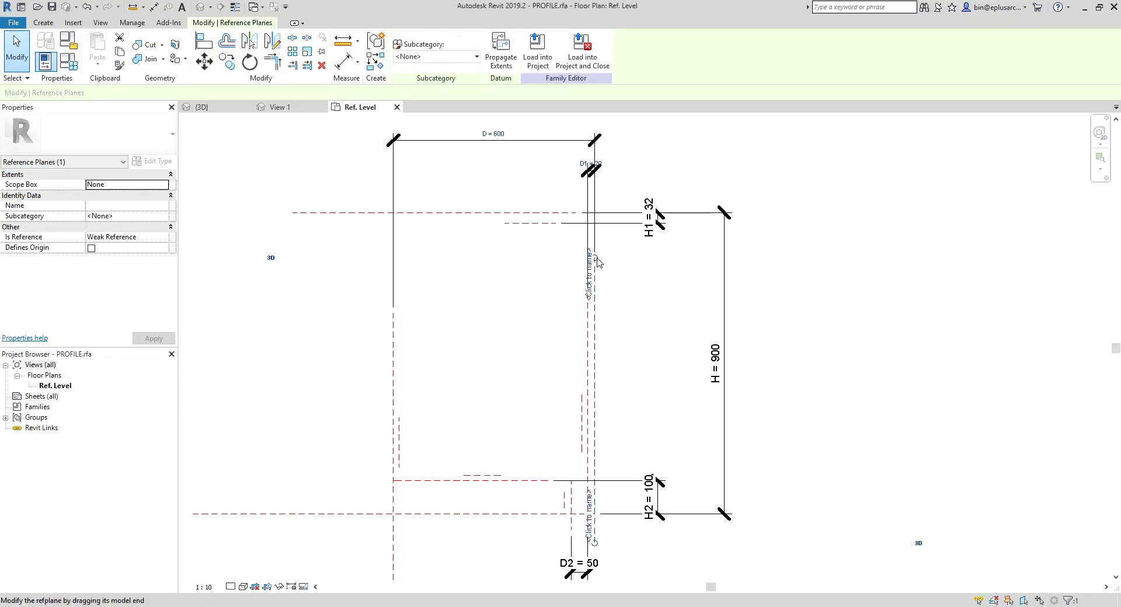
left_click_drag(597, 257, 597, 200)
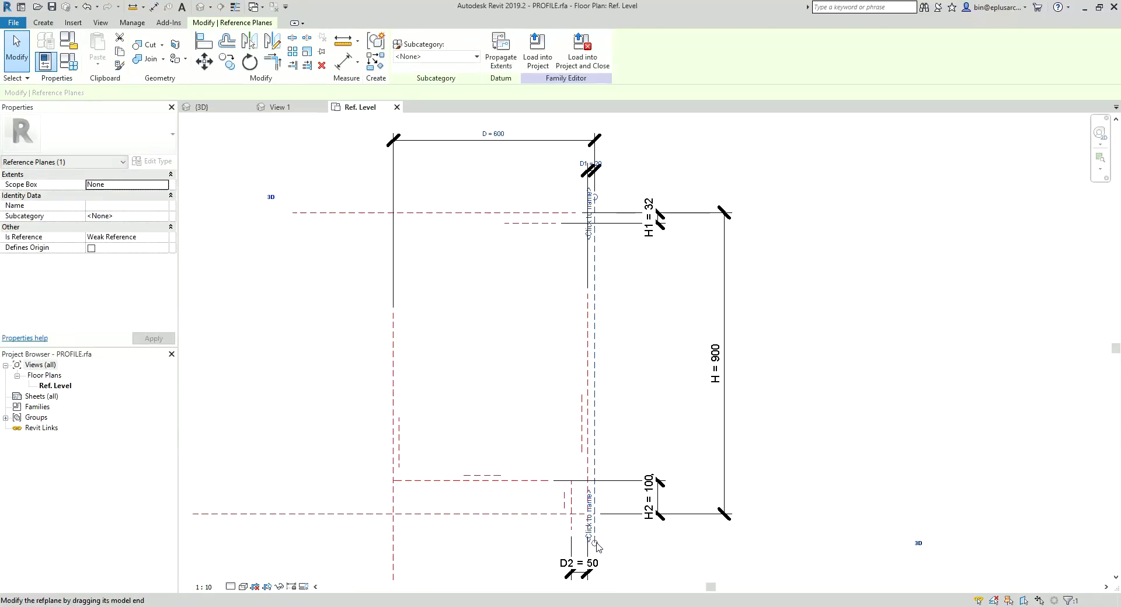
key("Escape")
middle_click_drag(613, 255, 634, 234)
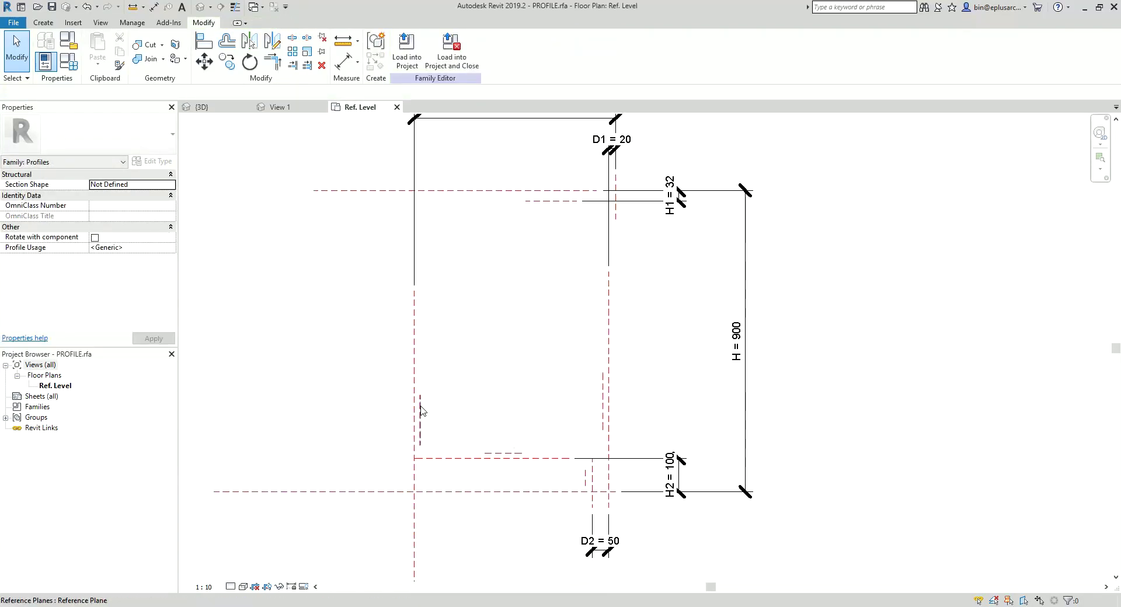
middle_click_drag(423, 411, 505, 347)
Step: Dimension the new left and bottom planes to their neighbours (17 and 15)
key("d")
key("i")
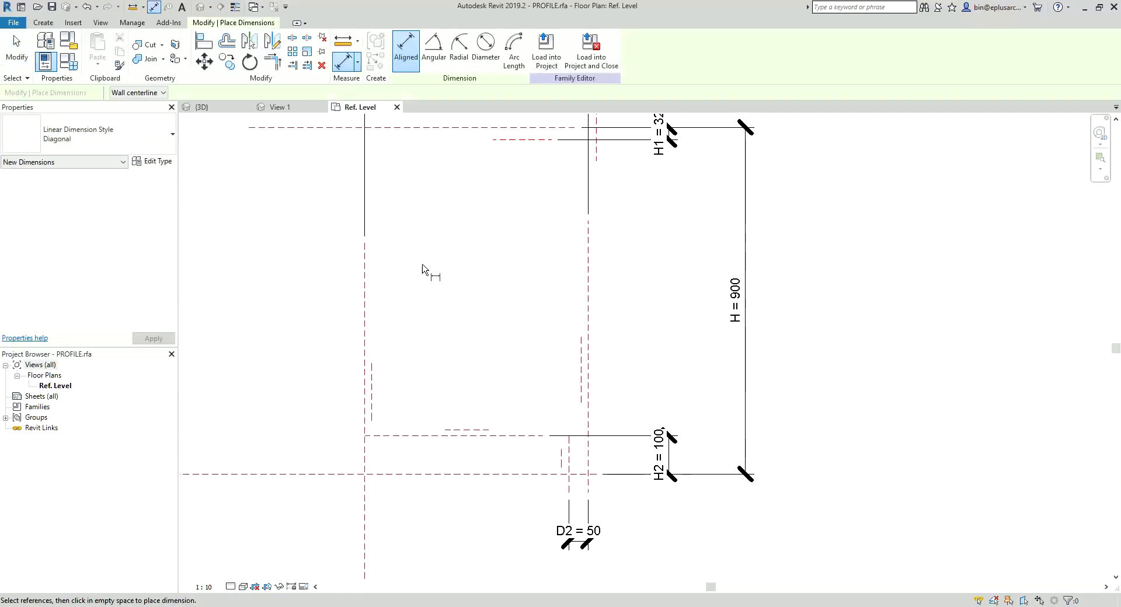
scroll(409, 473, "up", 1)
scroll(409, 473, "up", 1)
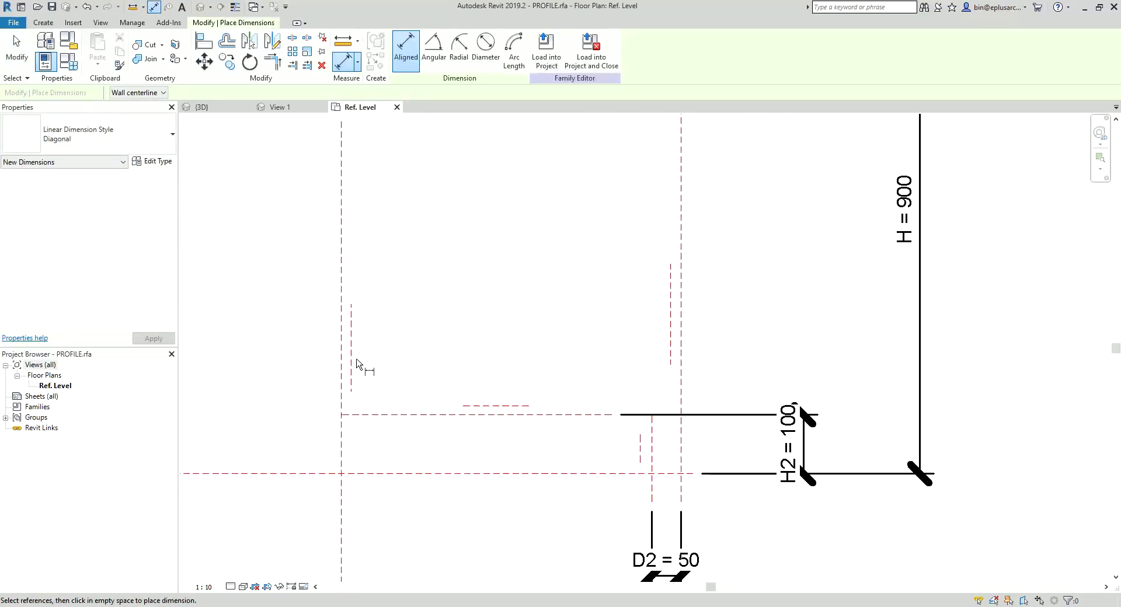
left_click(352, 363)
left_click(344, 352)
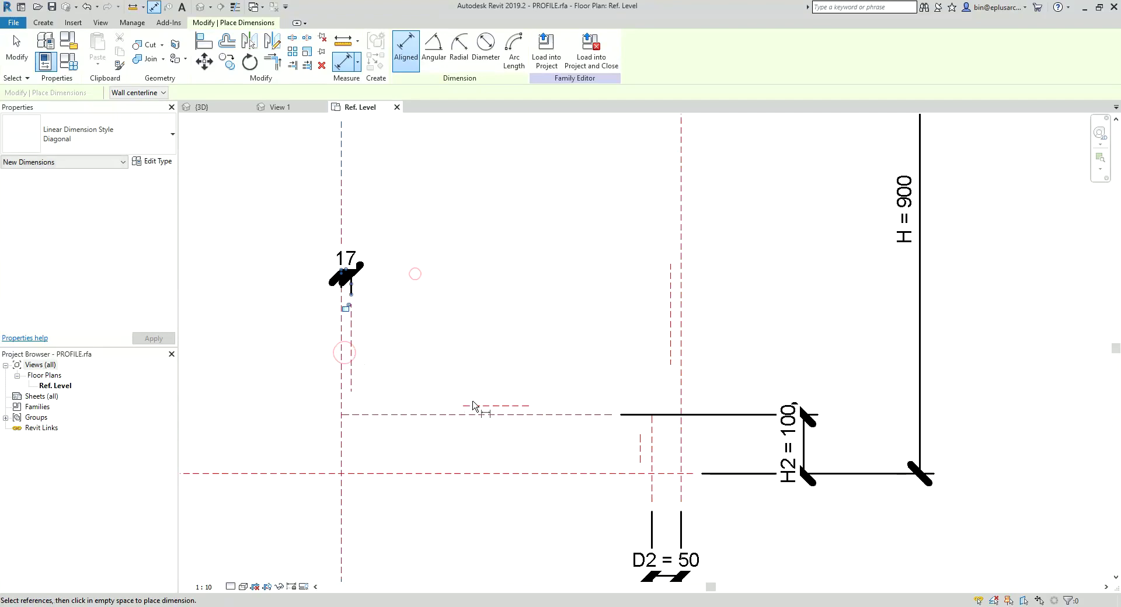
left_click(505, 408)
left_click(473, 374)
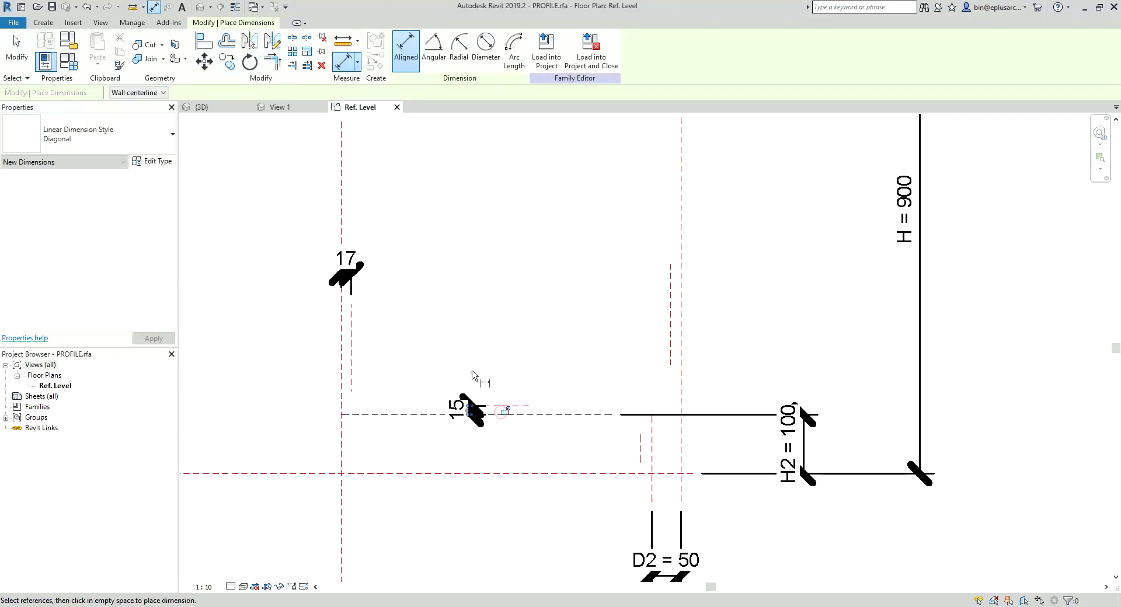
Step: Dimension the planes at the right upright to their neighbours (20 and 18)
left_click(642, 455)
left_click(652, 427)
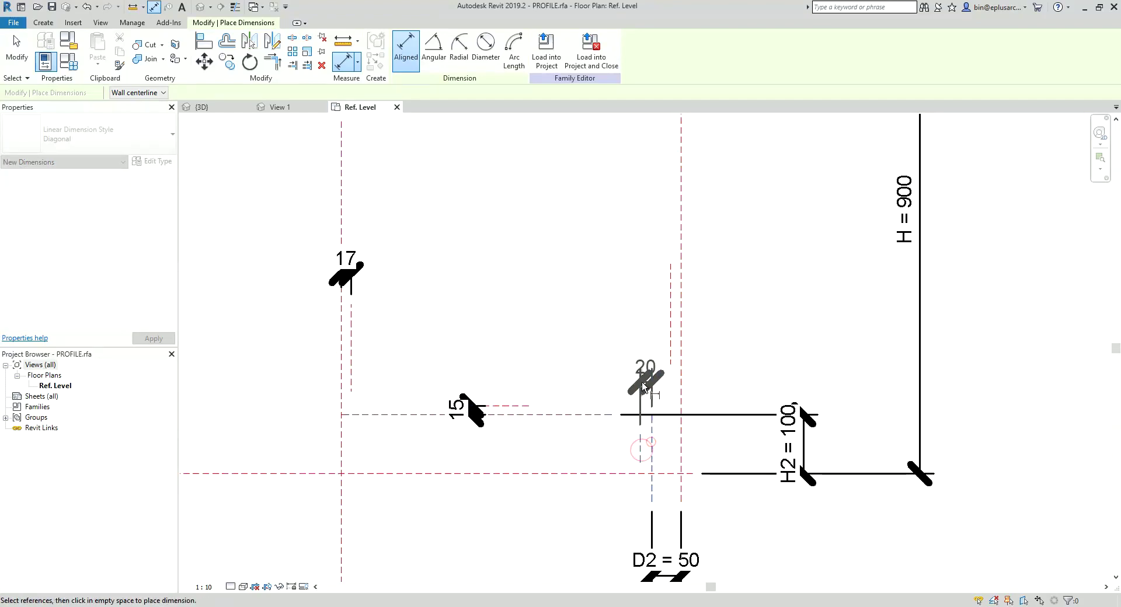
left_click(594, 536)
left_click(681, 299)
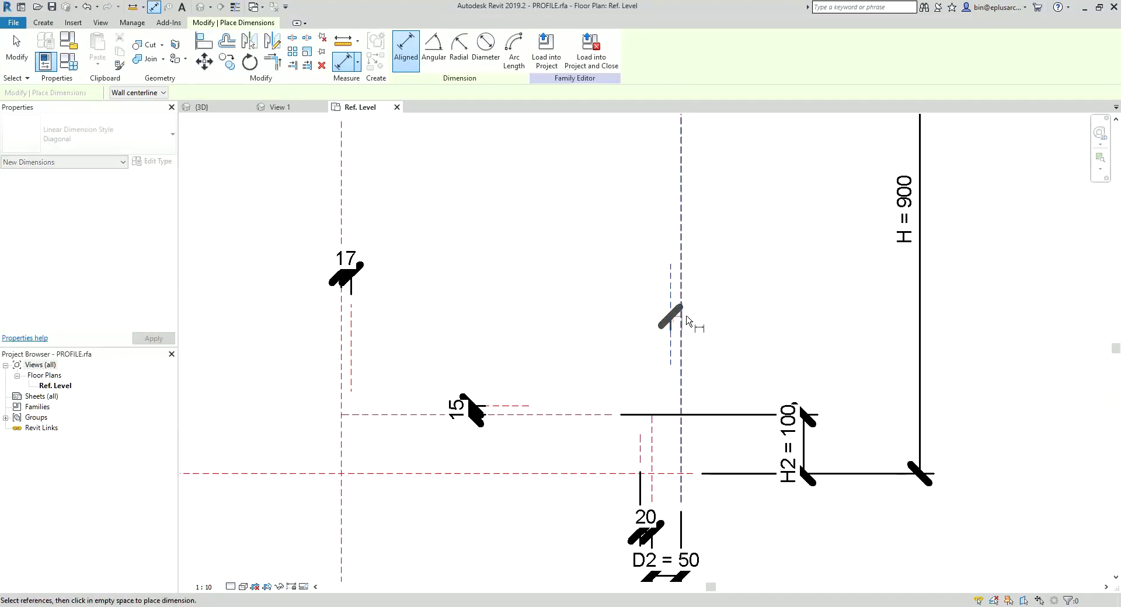
left_click(622, 257)
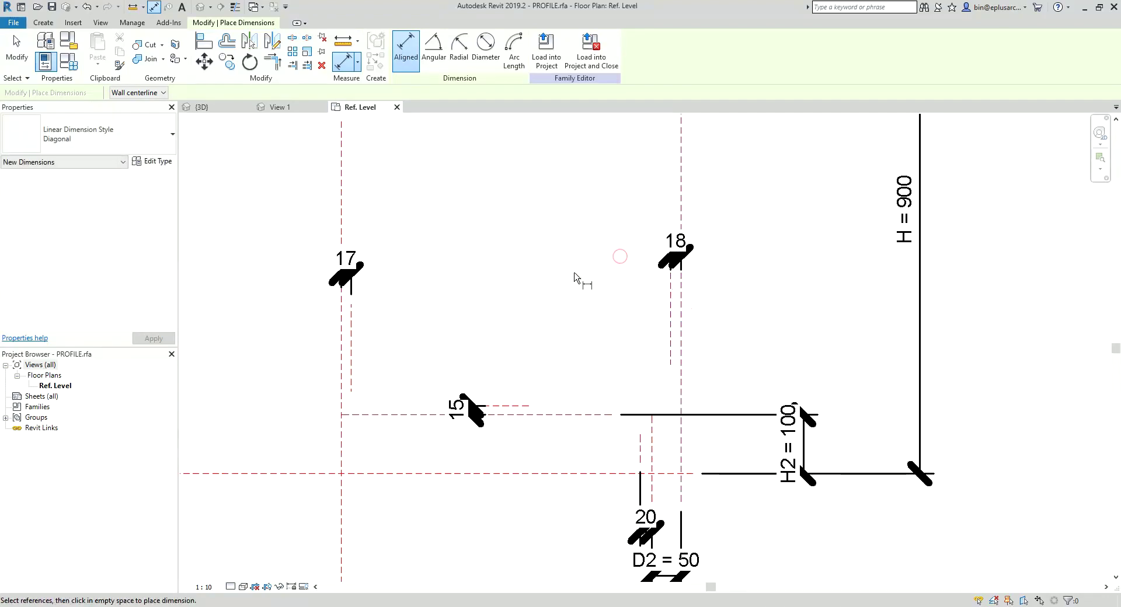
key("Escape")
left_click(675, 256)
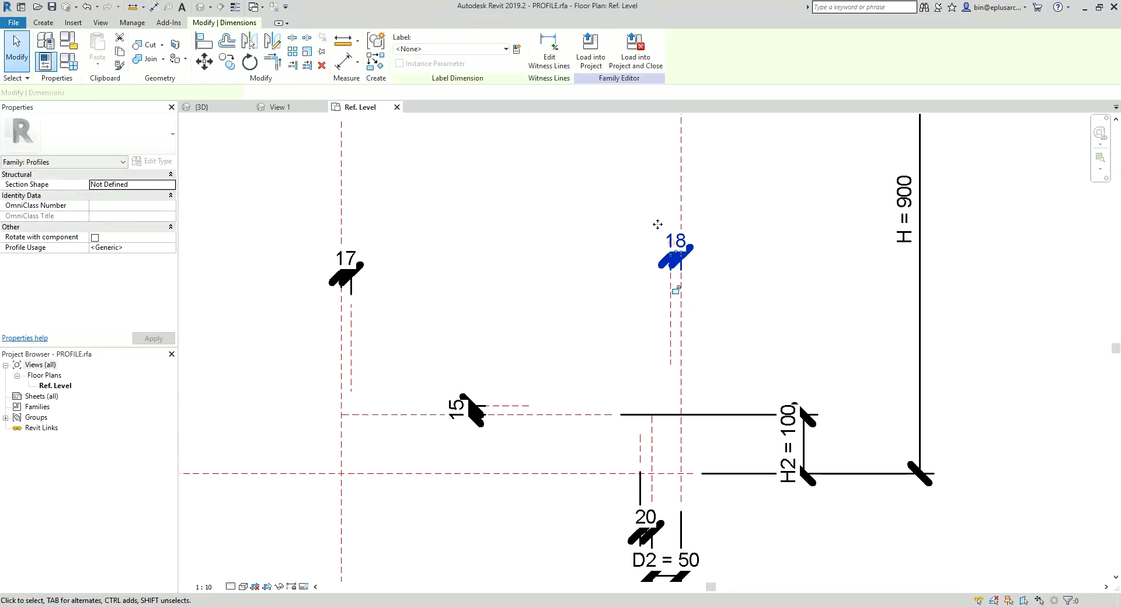
Step: Label the 18 dimension with a new parameter named Th
left_click(519, 51)
type("Th")
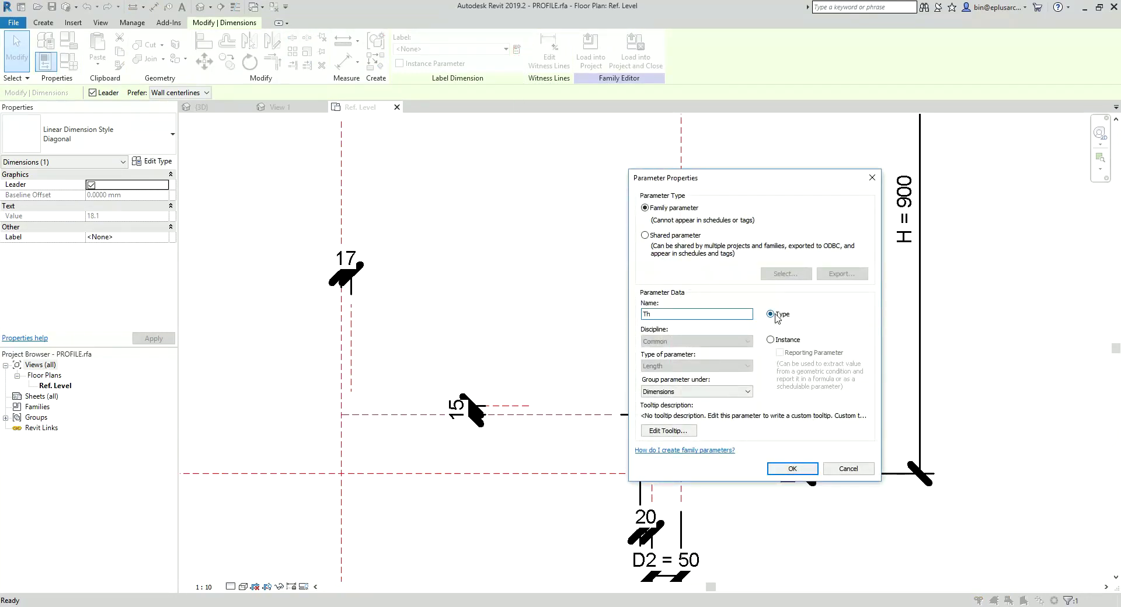
left_click(782, 473)
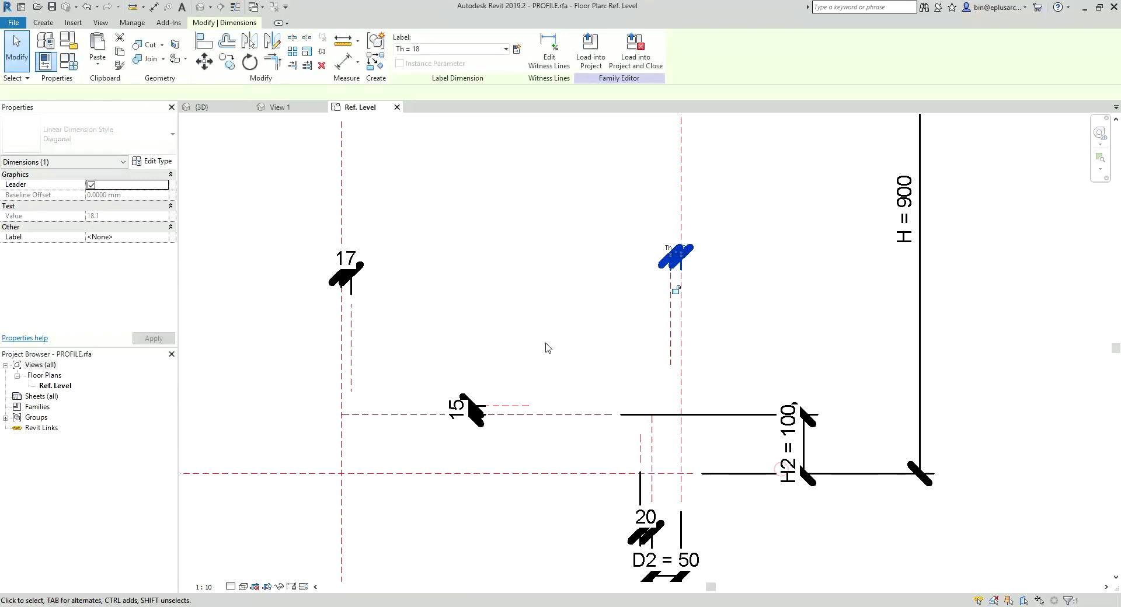
left_click(546, 345)
Step: Label the 15, 17 and 20 dimensions with Th as well
left_click(475, 362)
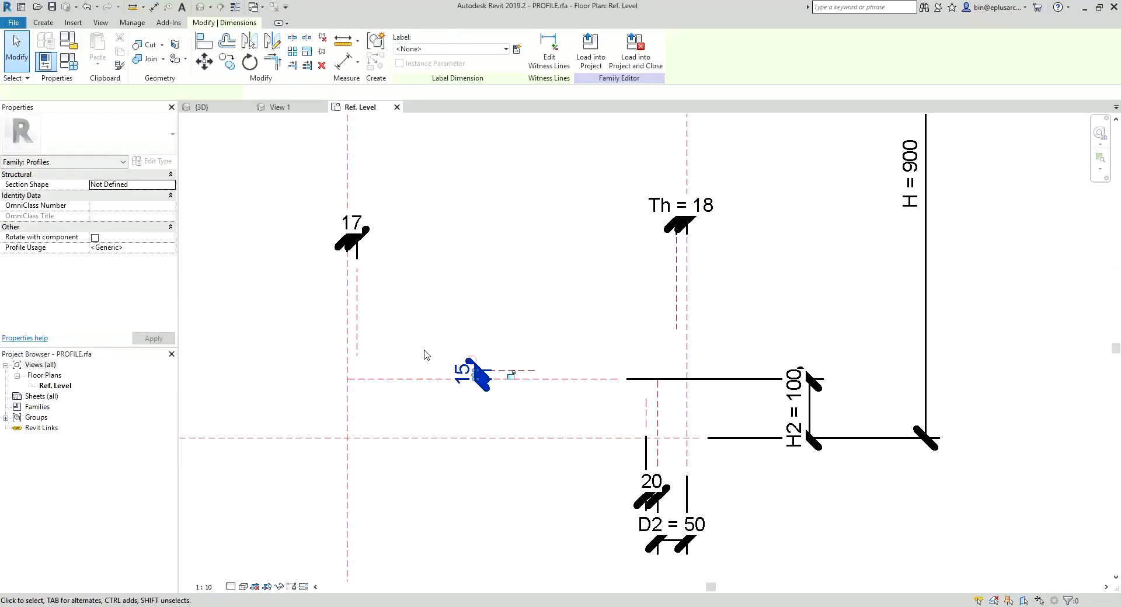
left_click(353, 233, "ctrl")
left_click(651, 497, "ctrl")
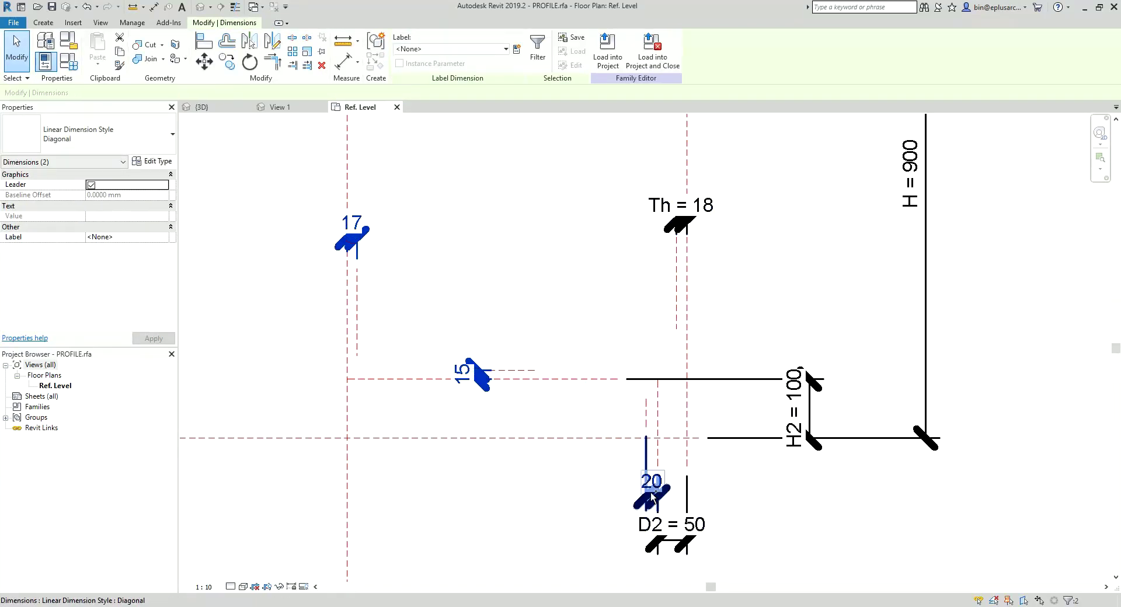
left_click(468, 53)
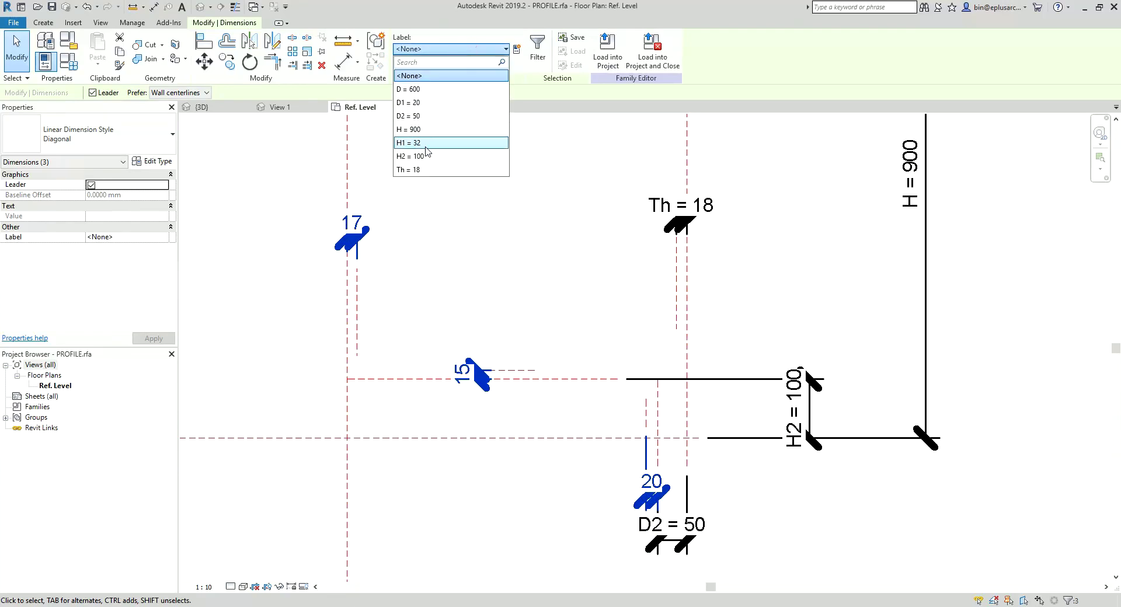
left_click(424, 169)
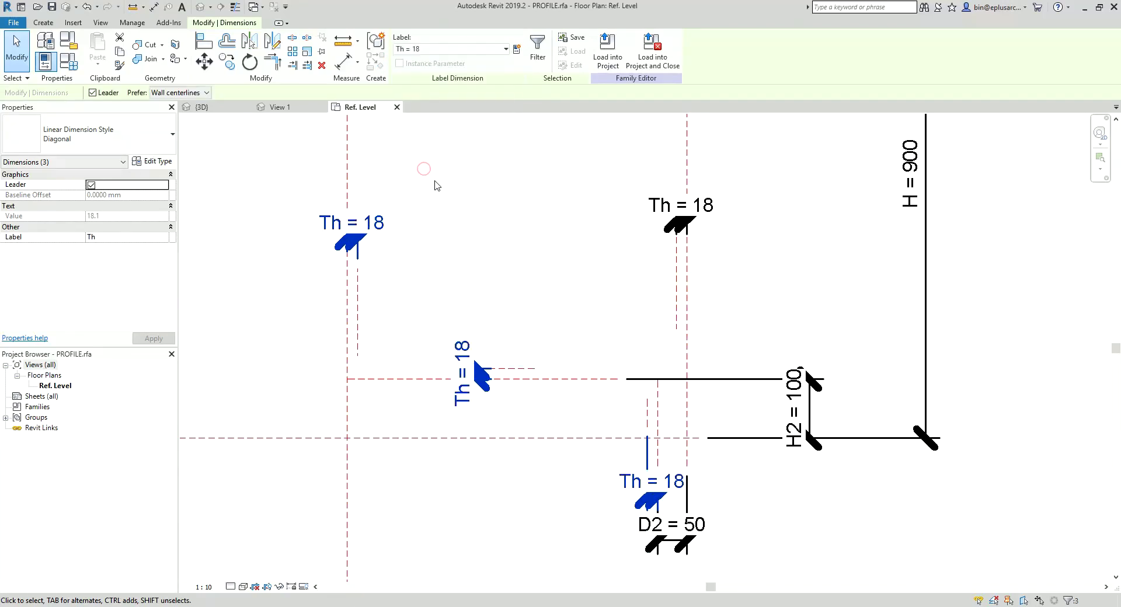
Step: Set Th to 20 in Family Types
left_click(72, 69)
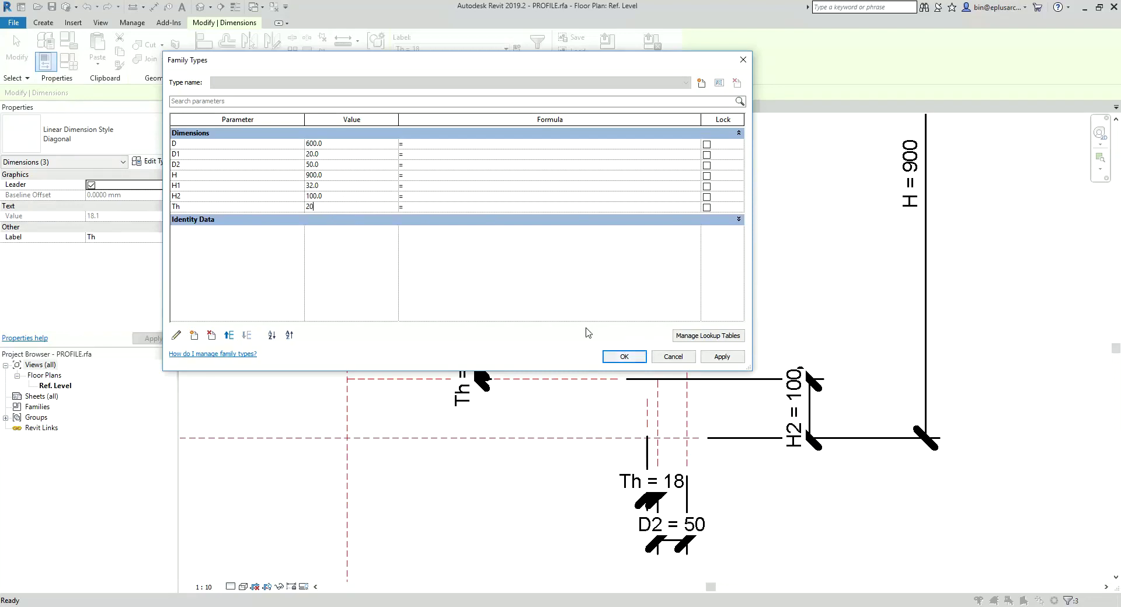
left_click(624, 357)
key("Escape")
scroll(625, 295, "down", 2)
scroll(611, 299, "down", 1)
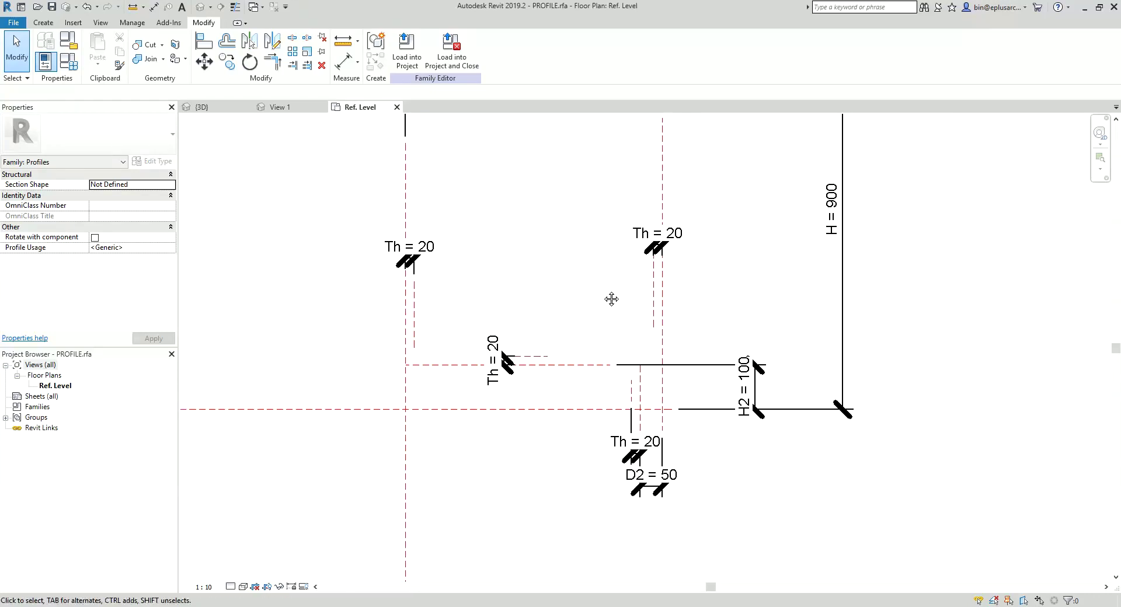
scroll(618, 295, "down", 1)
scroll(620, 310, "down", 1)
scroll(622, 339, "down", 1)
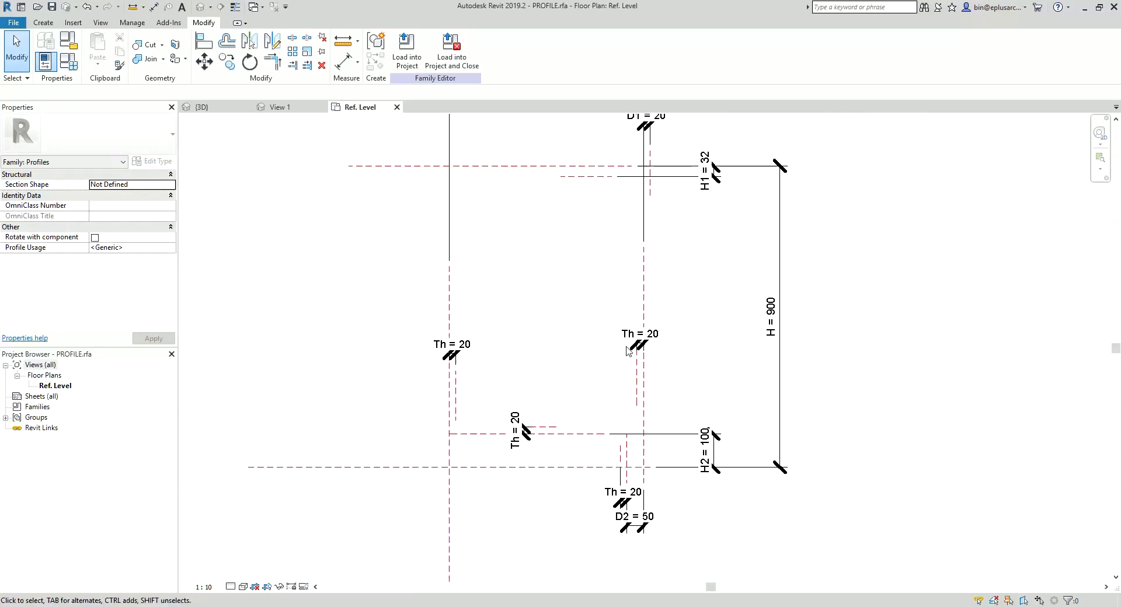
middle_click_drag(623, 350, 632, 383)
middle_click_drag(333, 238, 337, 220)
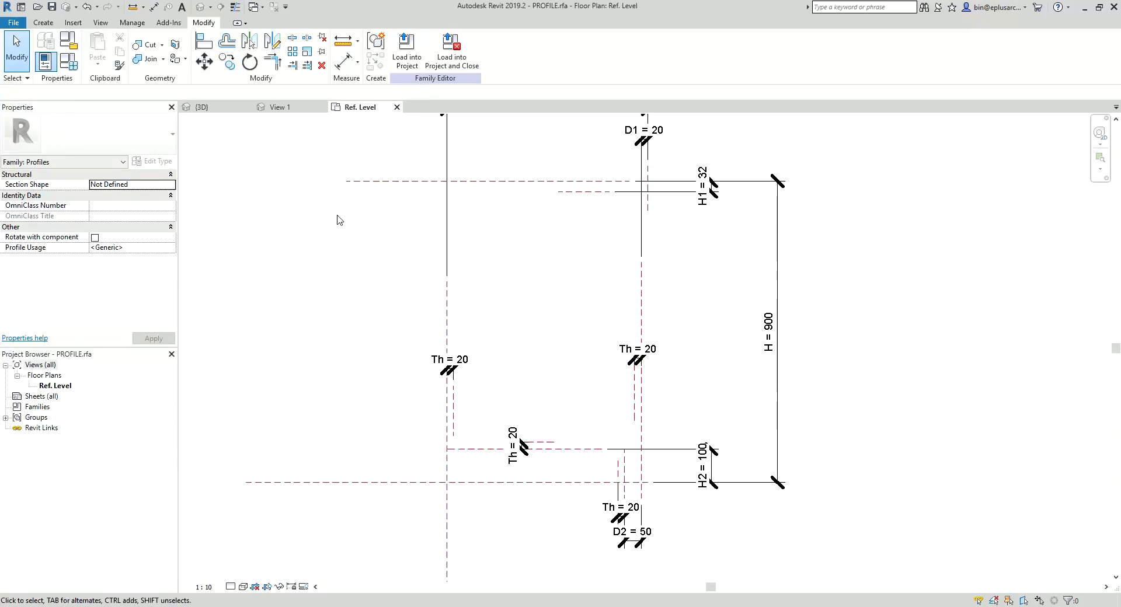
left_click(43, 25)
Step: Sketch the tall left upright panel rectangle snapped to the bottom-left plane intersection
left_click(92, 48)
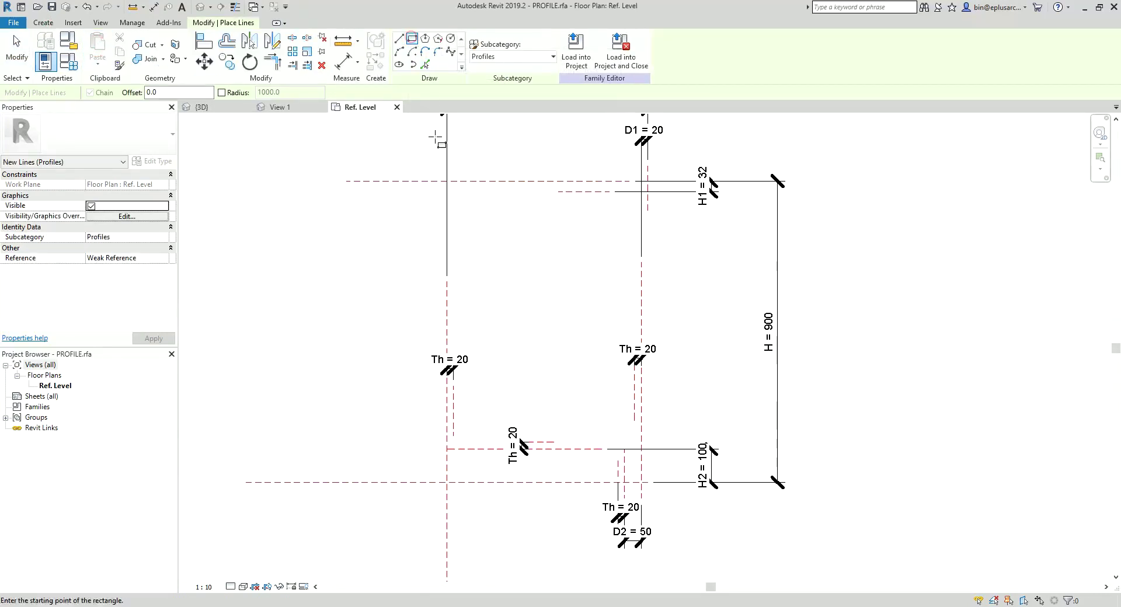
scroll(636, 187, "up", 1)
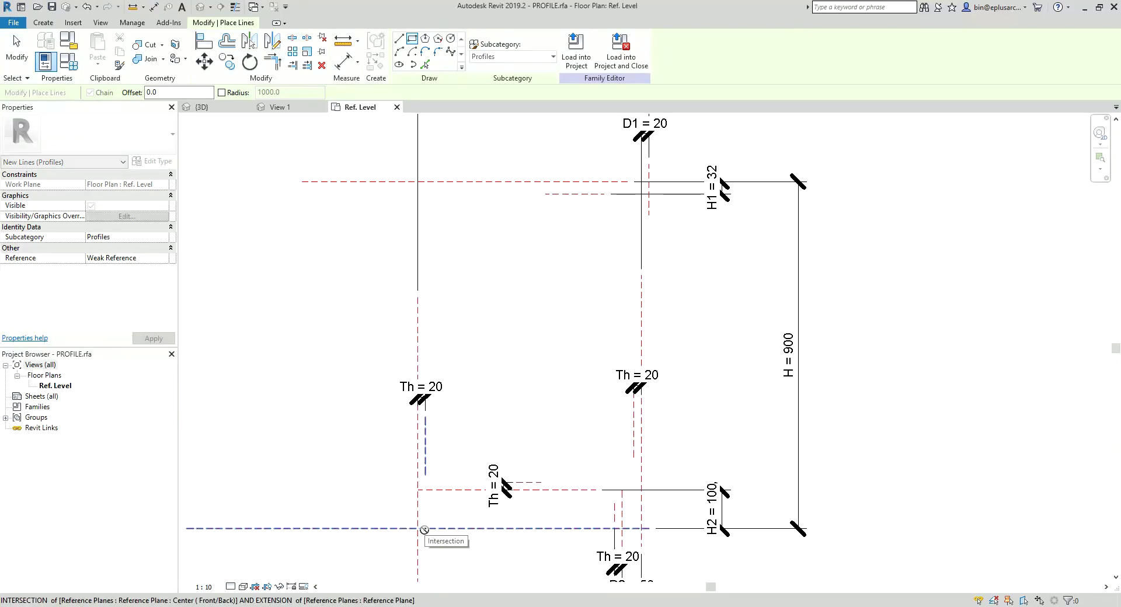
left_click(424, 530)
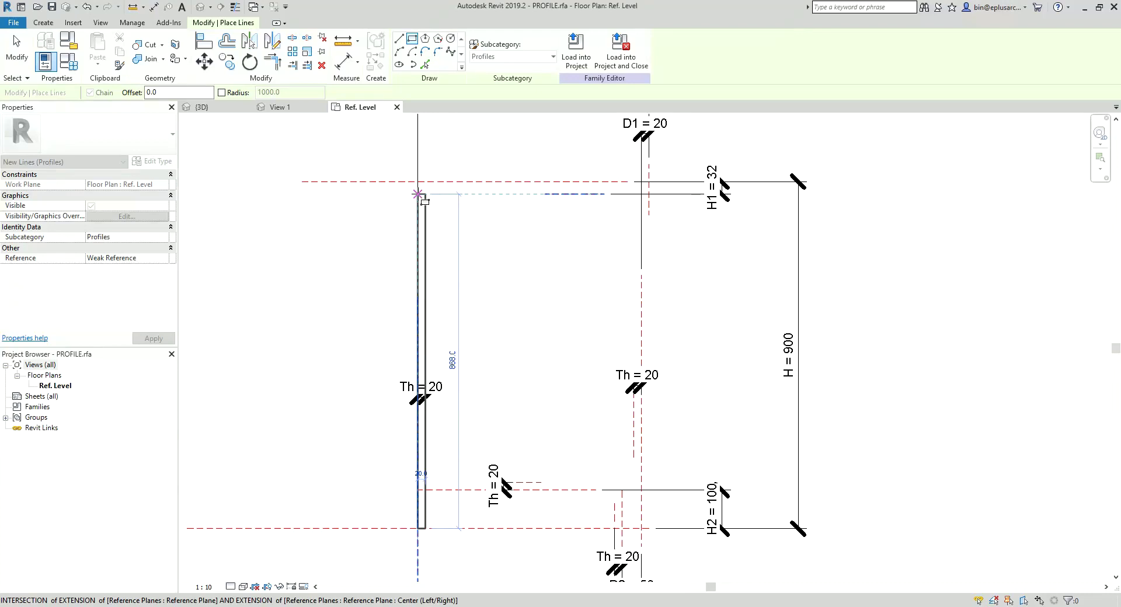
left_click(418, 194)
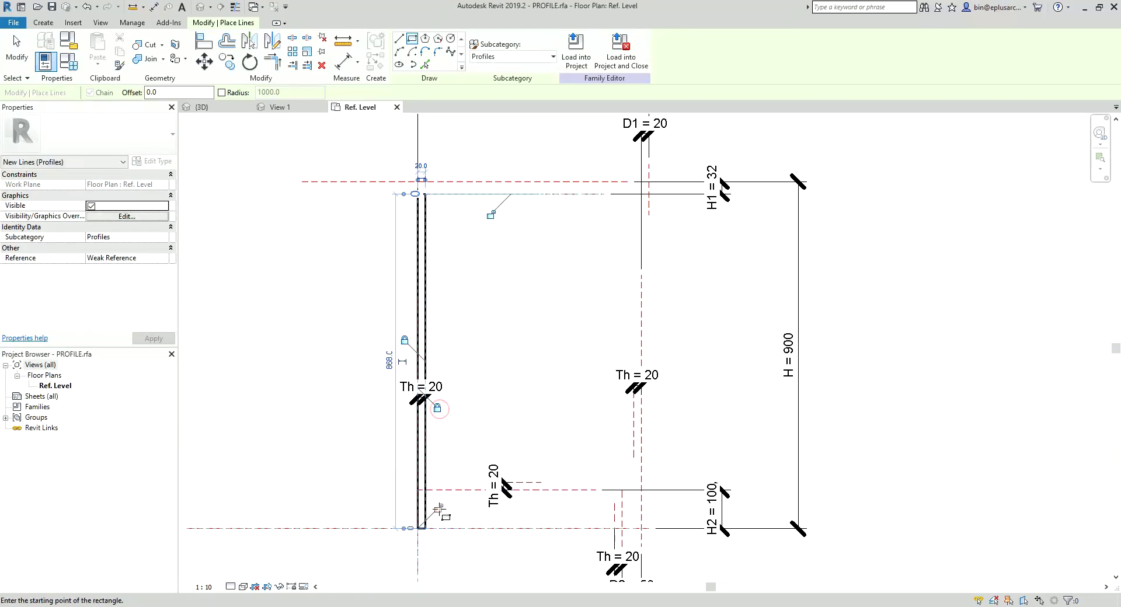
Step: Draw the short plinth rectangle between the bottom reference planes
middle_click_drag(474, 354, 475, 420)
middle_click_drag(544, 402, 549, 336)
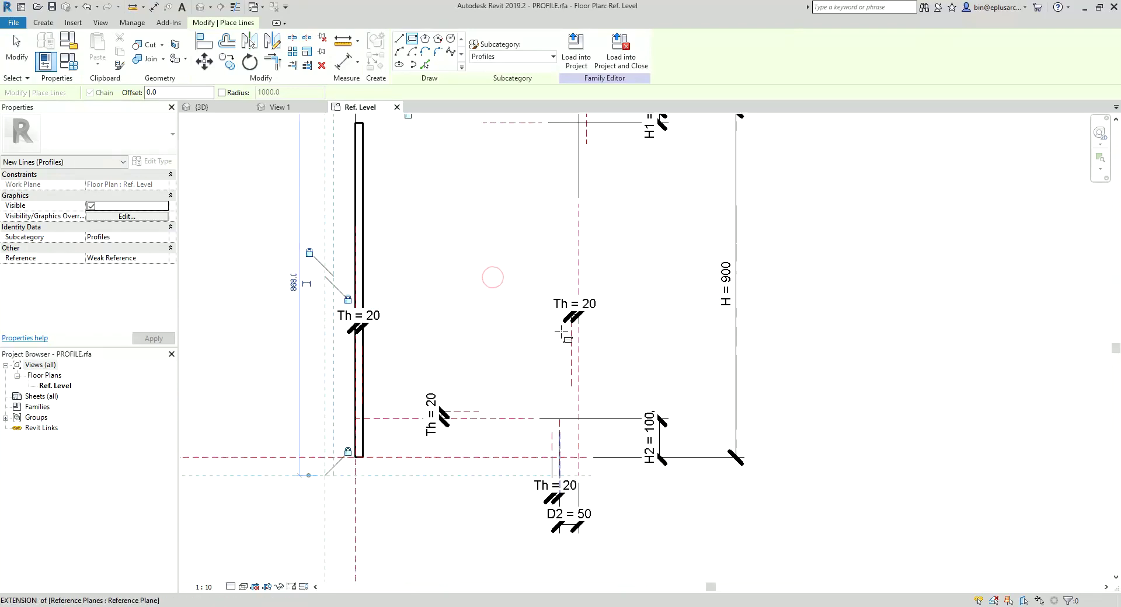
scroll(564, 487, "up", 1)
scroll(553, 485, "up", 1)
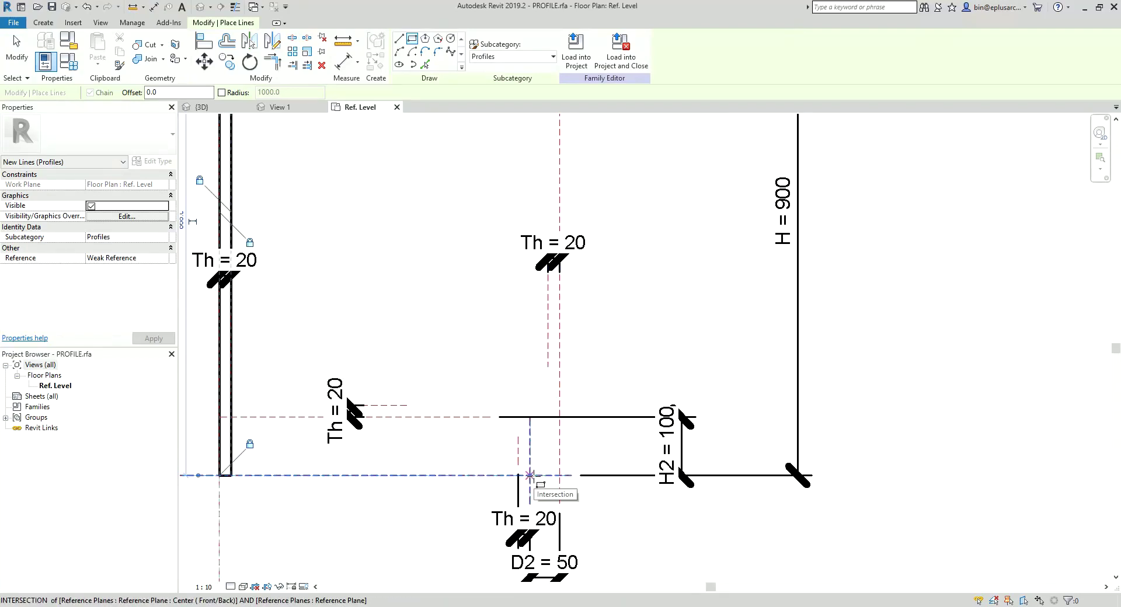
left_click(530, 475)
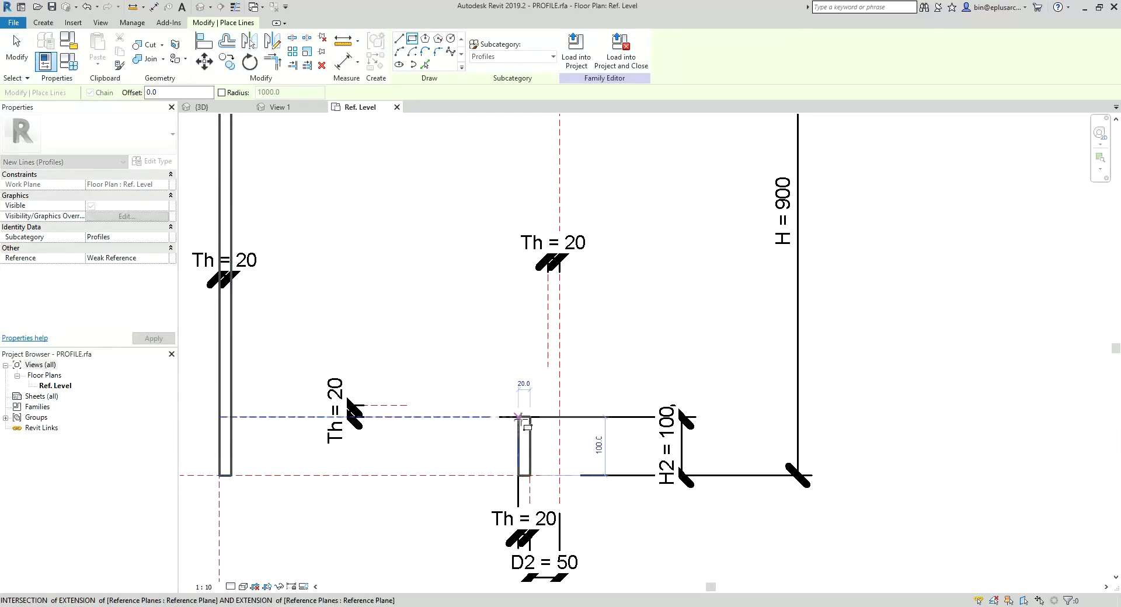
left_click(518, 417)
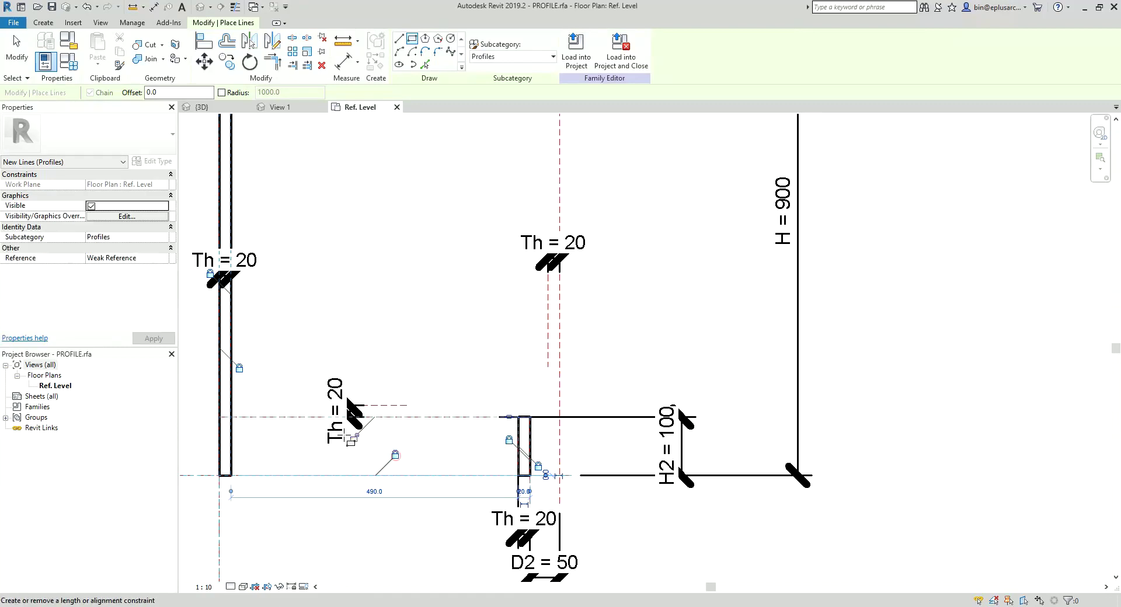
scroll(415, 432, "down", 1)
scroll(532, 458, "down", 1)
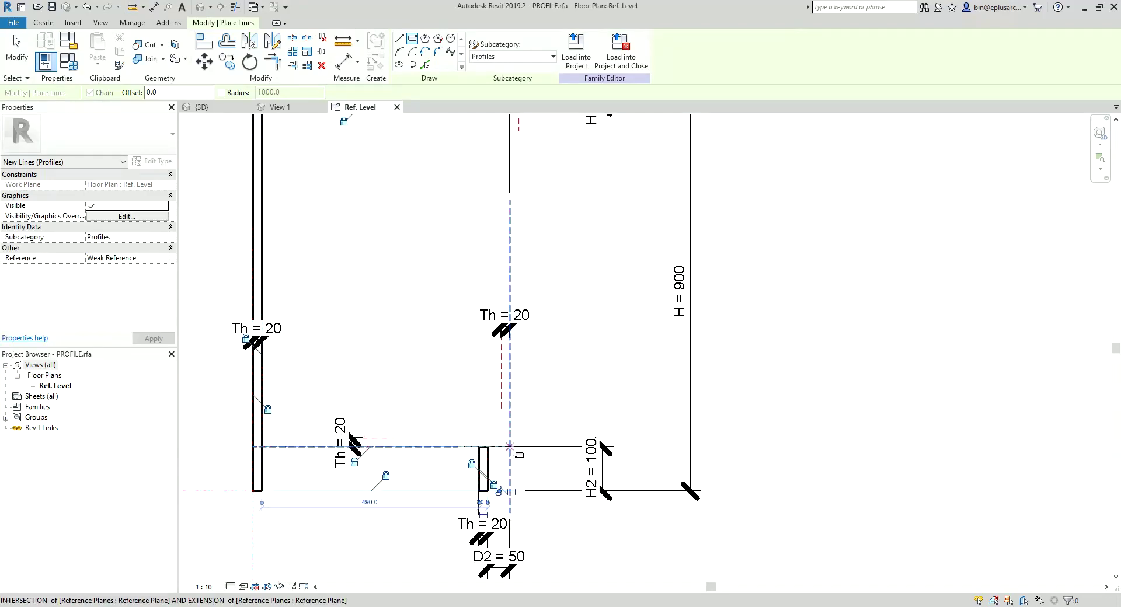
key("Escape")
Step: Draw the tall right upright rectangle down to the H2 plane
left_click(512, 447)
middle_click_drag(518, 154, 490, 292)
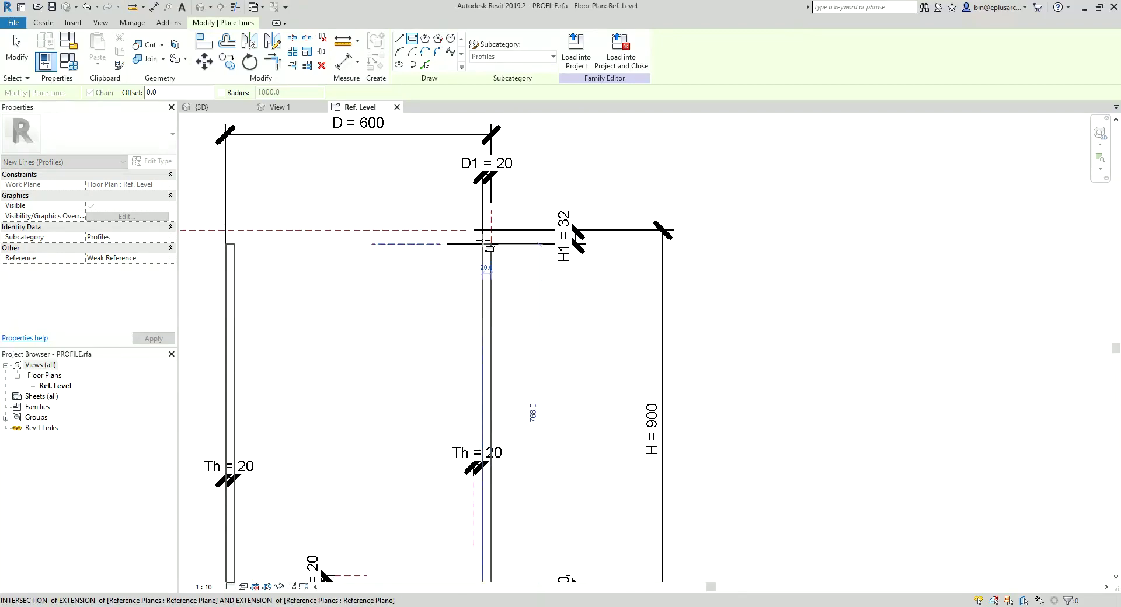
scroll(482, 245, "up", 1)
scroll(485, 245, "up", 1)
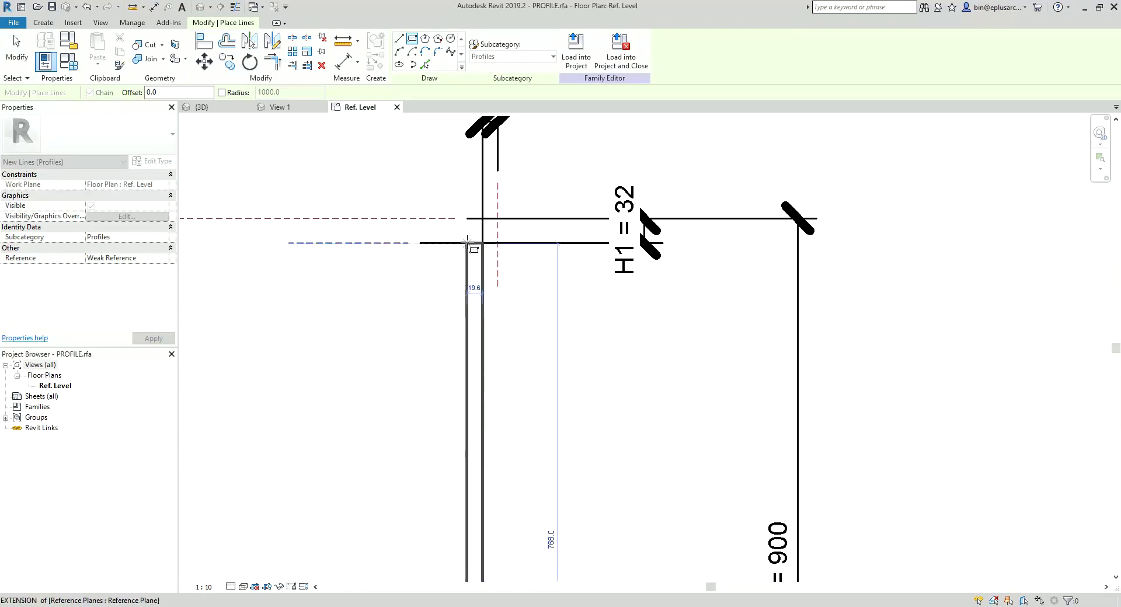
scroll(478, 244, "down", 2)
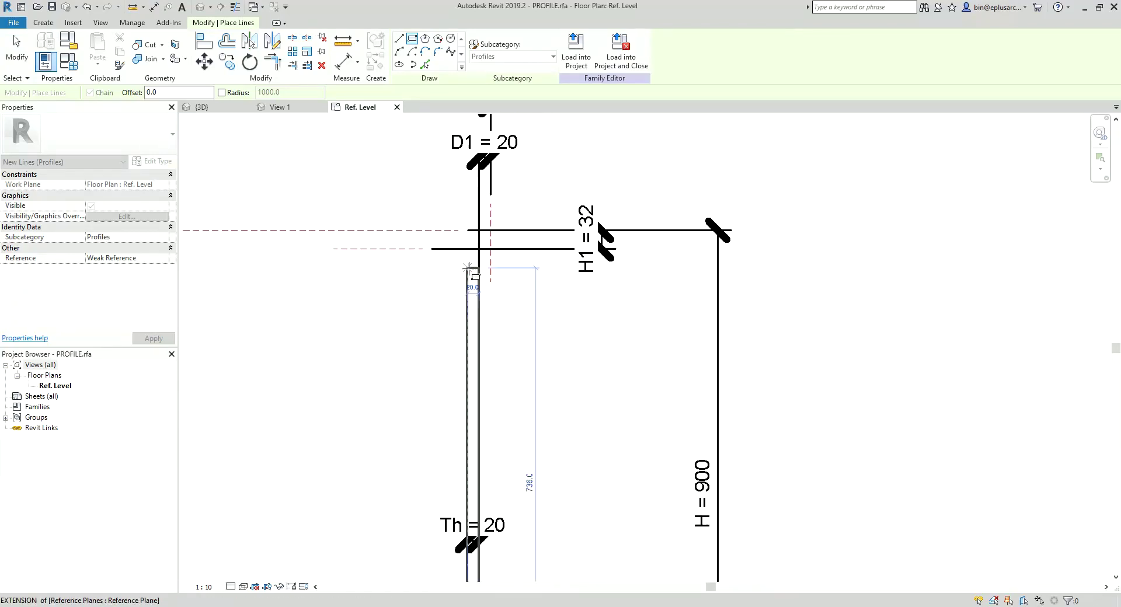
middle_click_drag(475, 304, 458, 246)
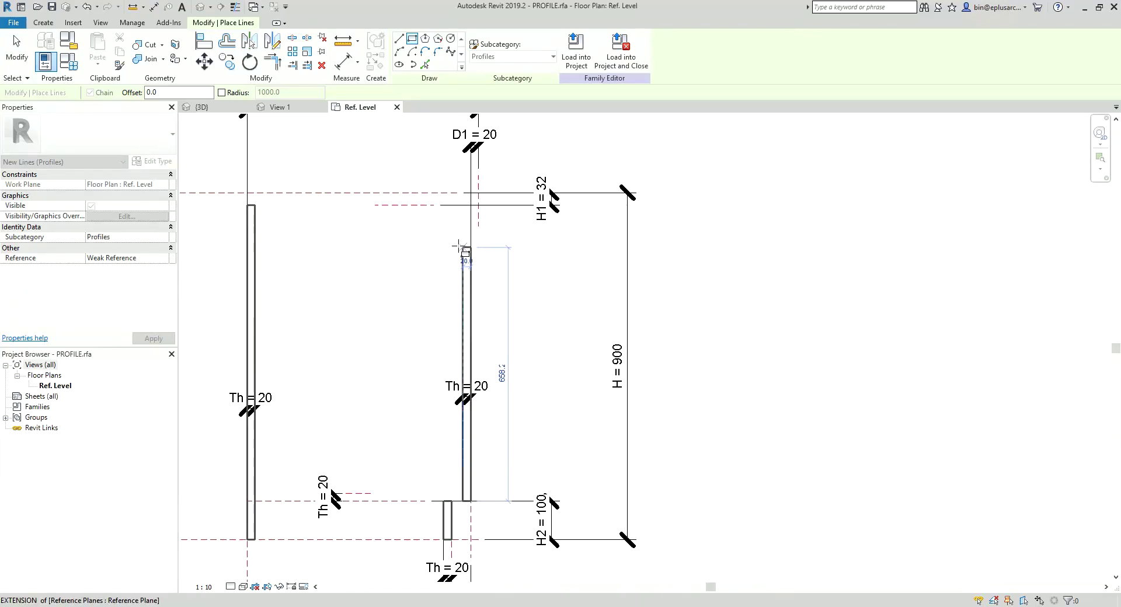
left_click(462, 206)
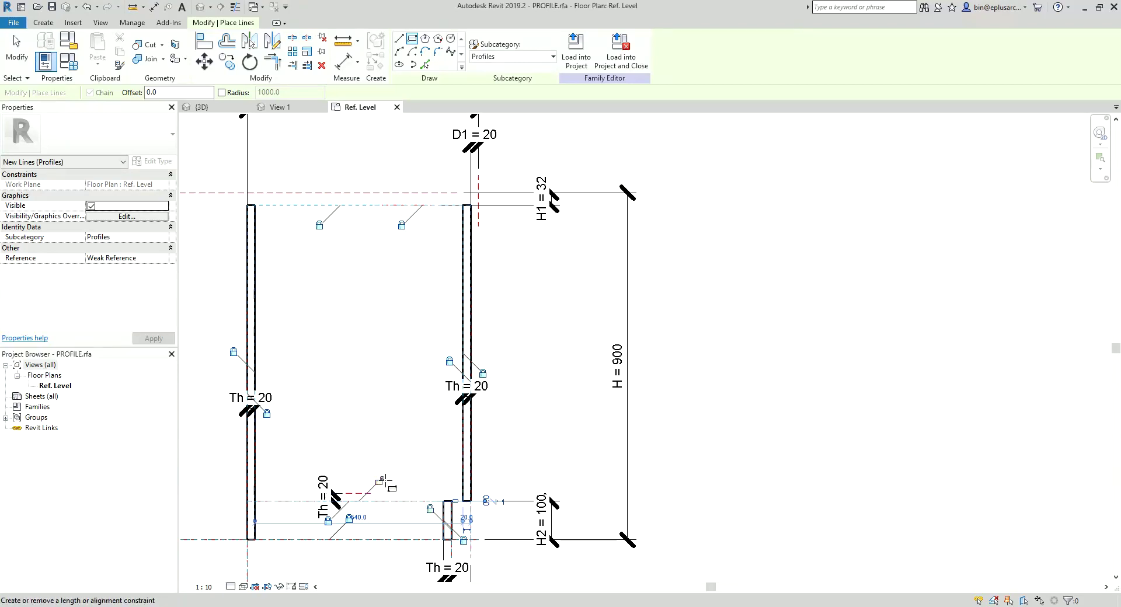
Step: Load the edited PROFILE into 003 Joinery 3.rfa unsaved, overwriting the existing family and dismissing the warning
key("Escape")
key("Escape")
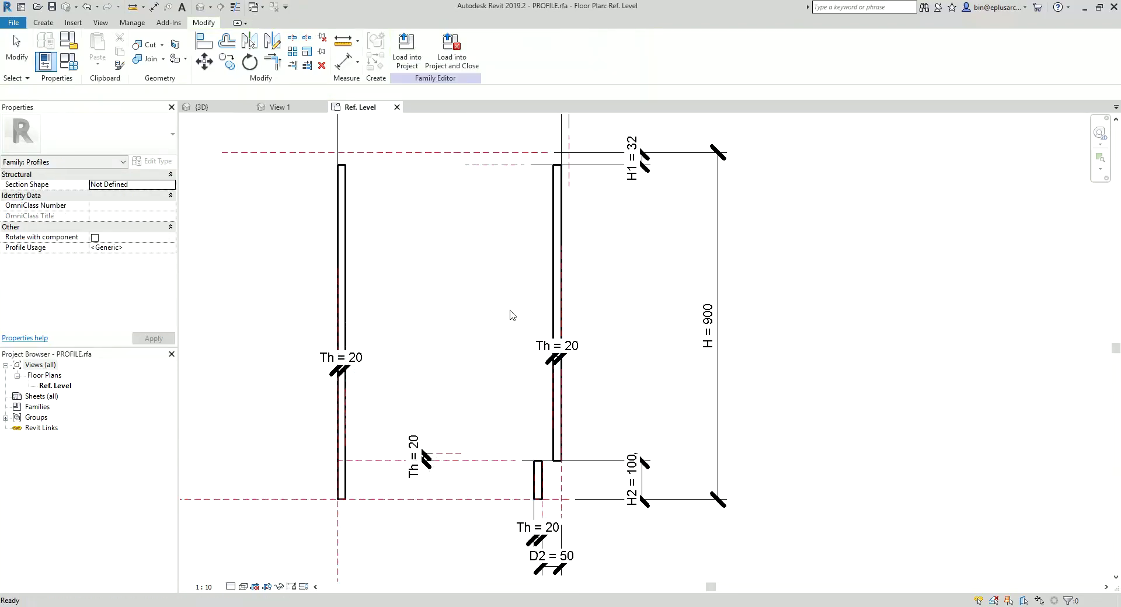
middle_click_drag(513, 315, 560, 310)
left_click(471, 58)
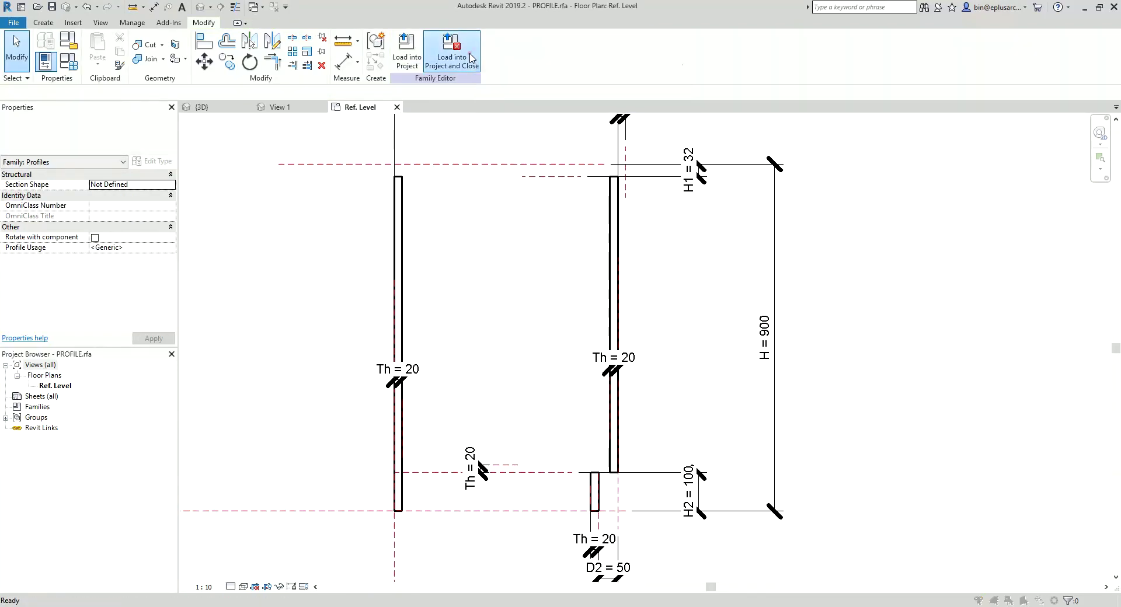
left_click(485, 247)
left_click(486, 257)
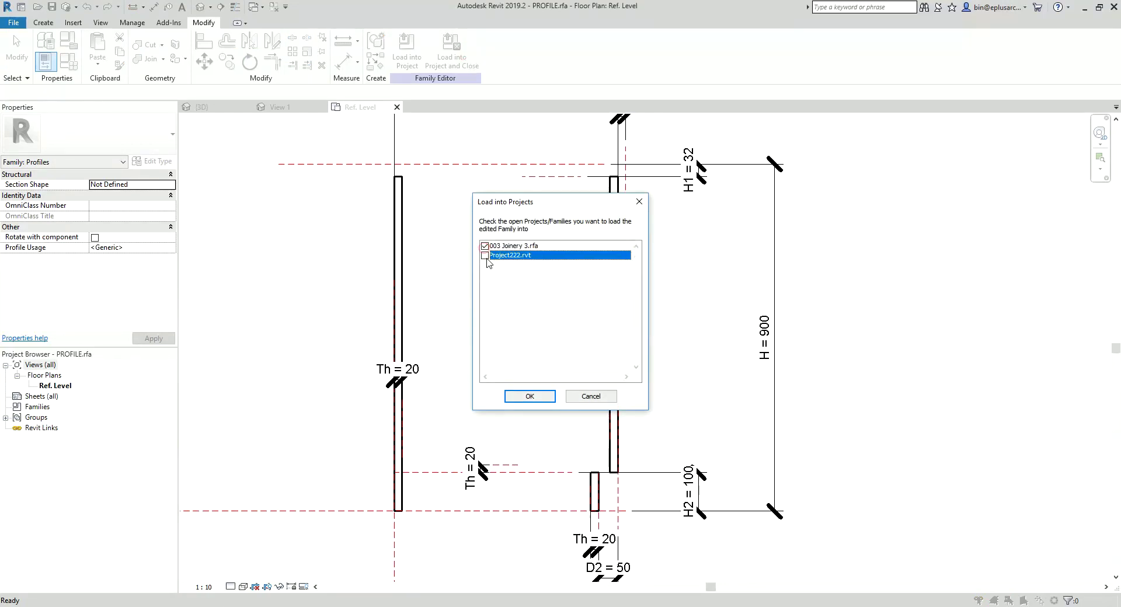
left_click(543, 397)
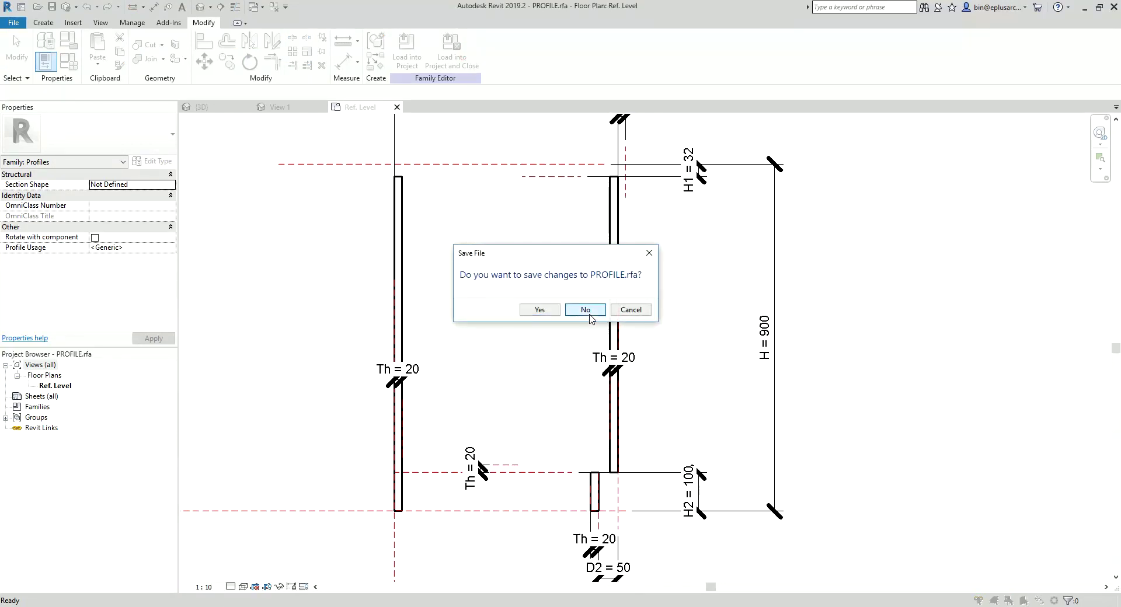
left_click(590, 315)
left_click(532, 278)
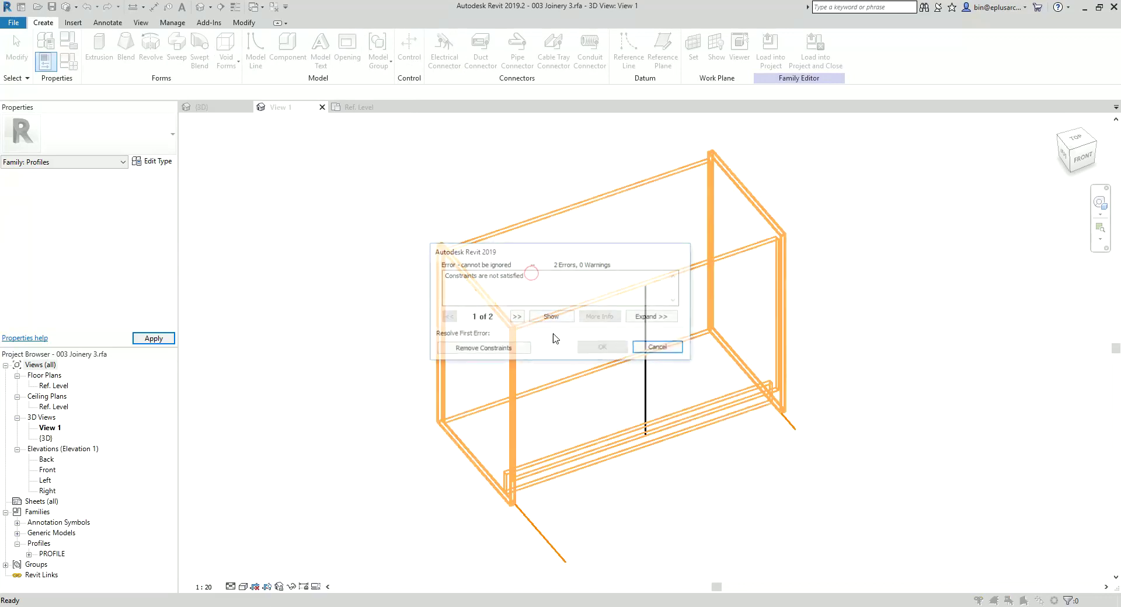
left_click(517, 349)
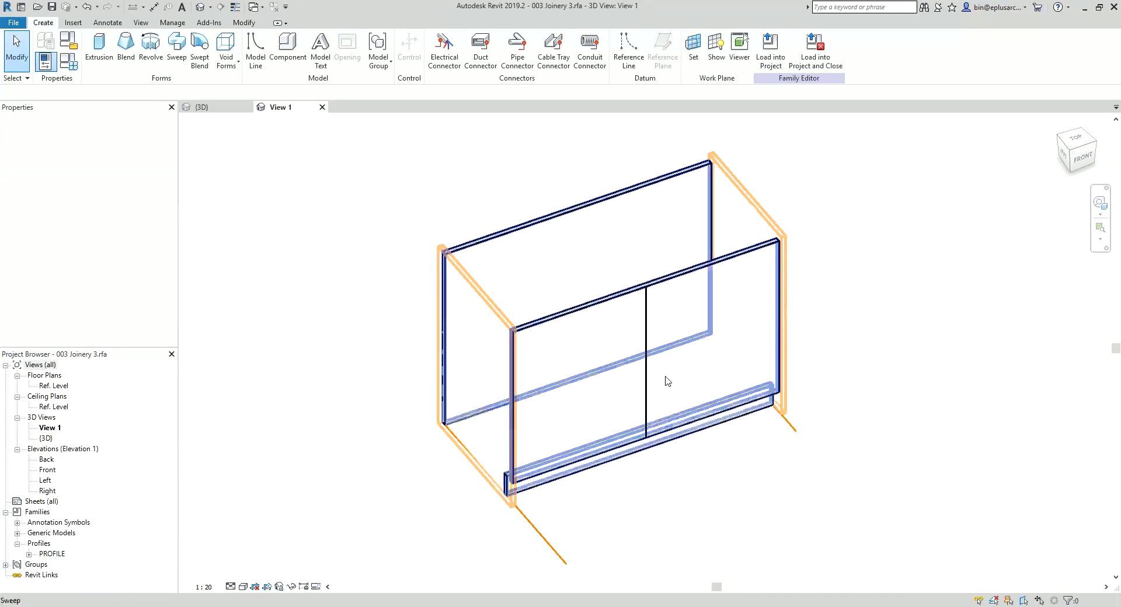
Step: Inspect the reloaded panels, then edit PROFILE from Families > Profiles in the Project Browser
mouse_move(664, 382)
middle_mouse_down("shift")
mouse_move(892, 321)
mouse_move(753, 375)
middle_mouse_up("shift")
left_click(52, 554)
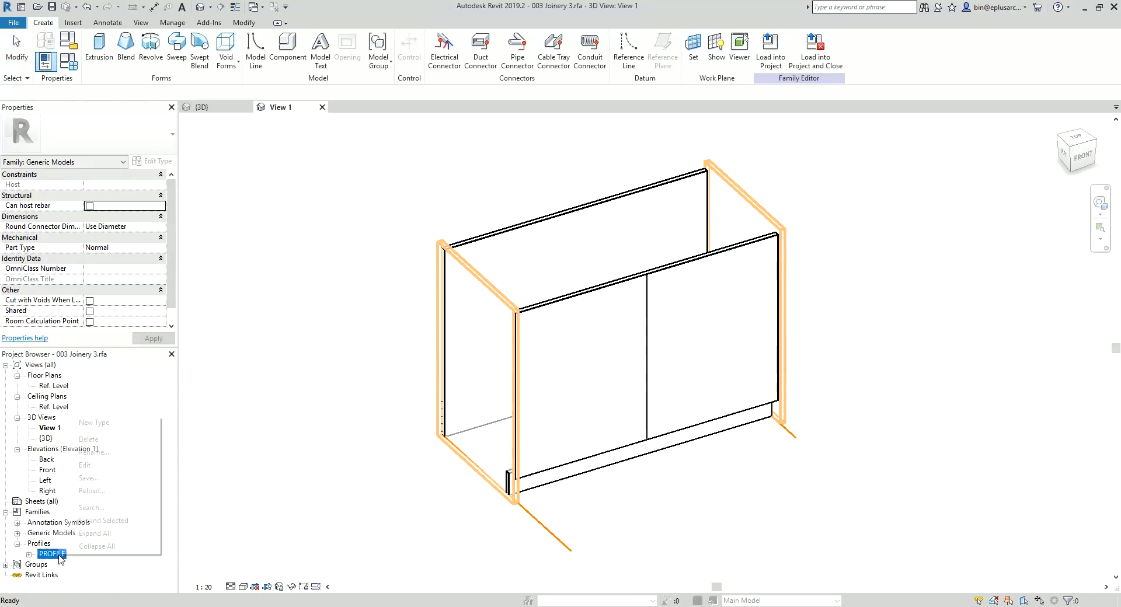
right_click(52, 554)
left_click(88, 466)
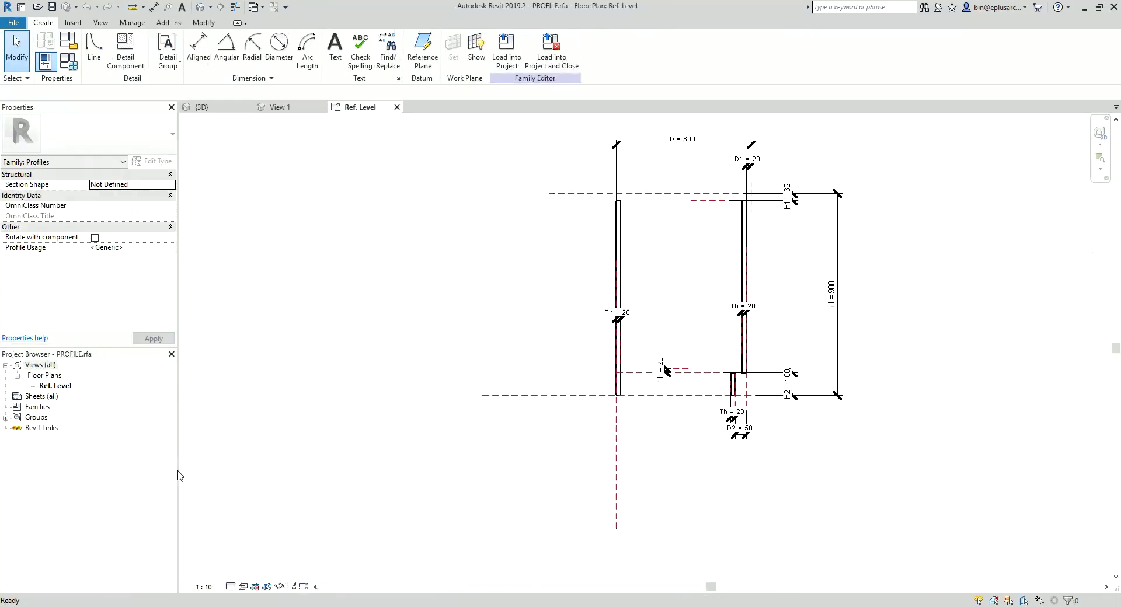
scroll(571, 445, "up", 2)
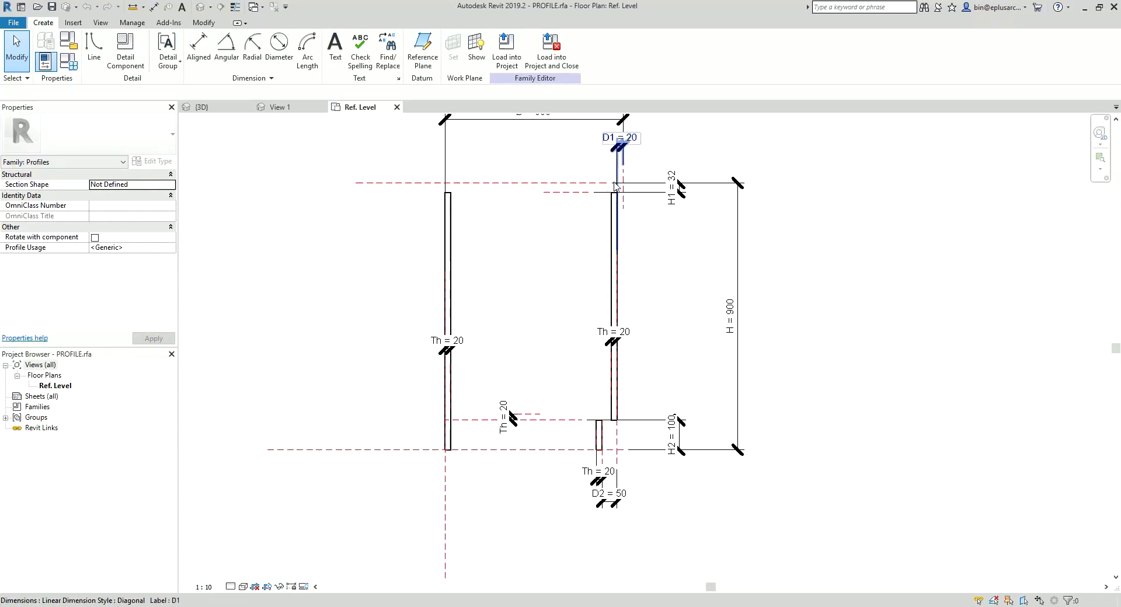
Step: Delete the left and right upright rectangles and the small plinth rectangle from the profile
left_click(614, 254)
key("Delete")
key("Tab")
left_click(454, 214)
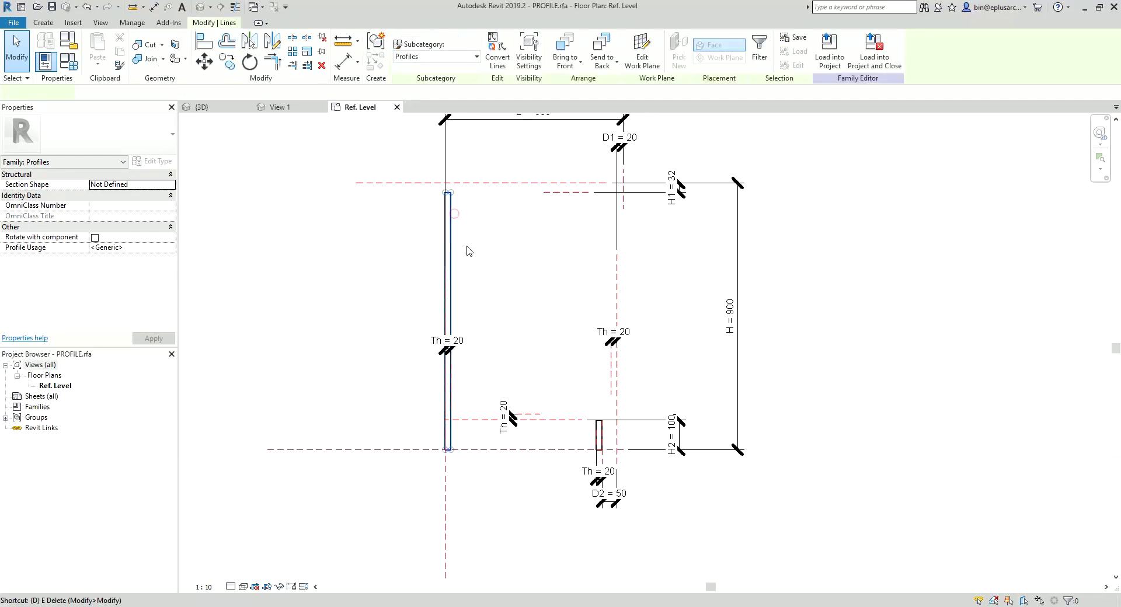
key("Delete")
left_click(605, 440)
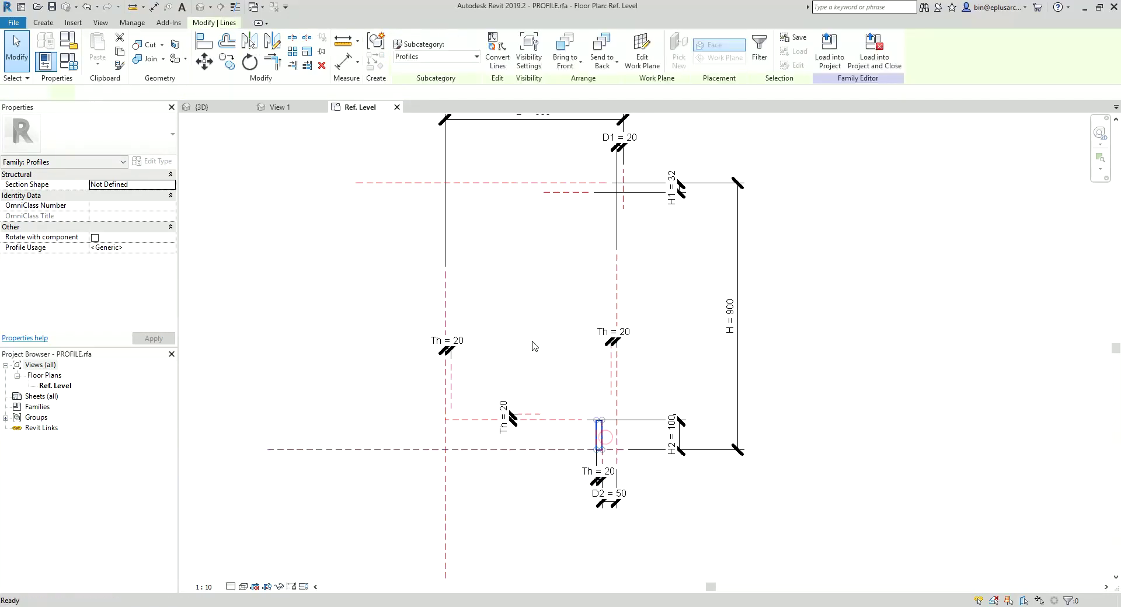
key("Delete")
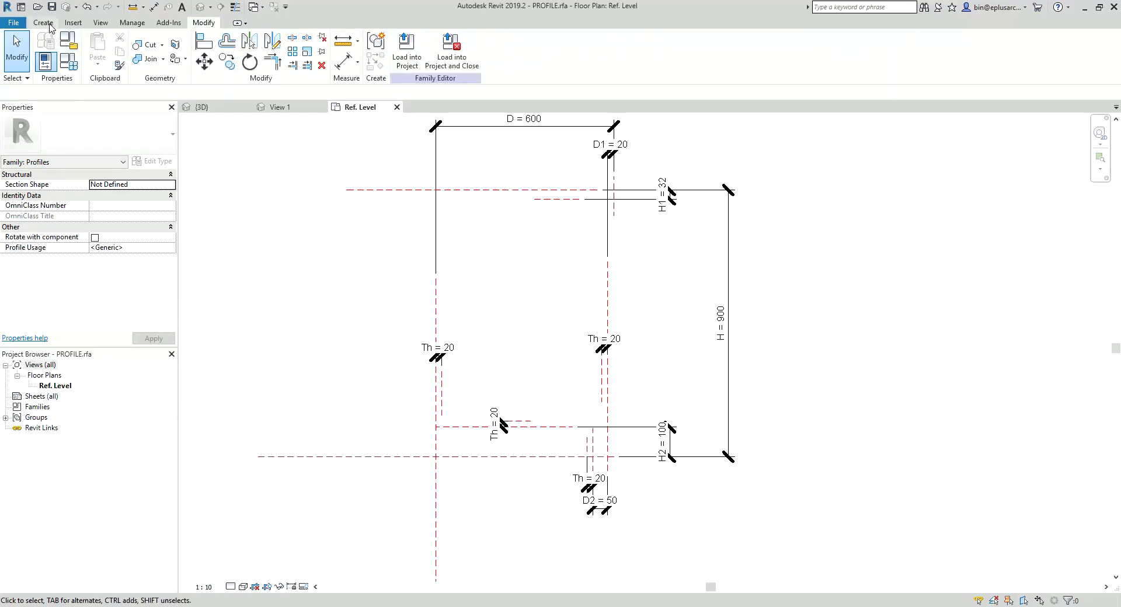
Step: Sketch the full-depth 600-wide top rectangle from the upper-left intersection
left_click(49, 25)
left_click(403, 53)
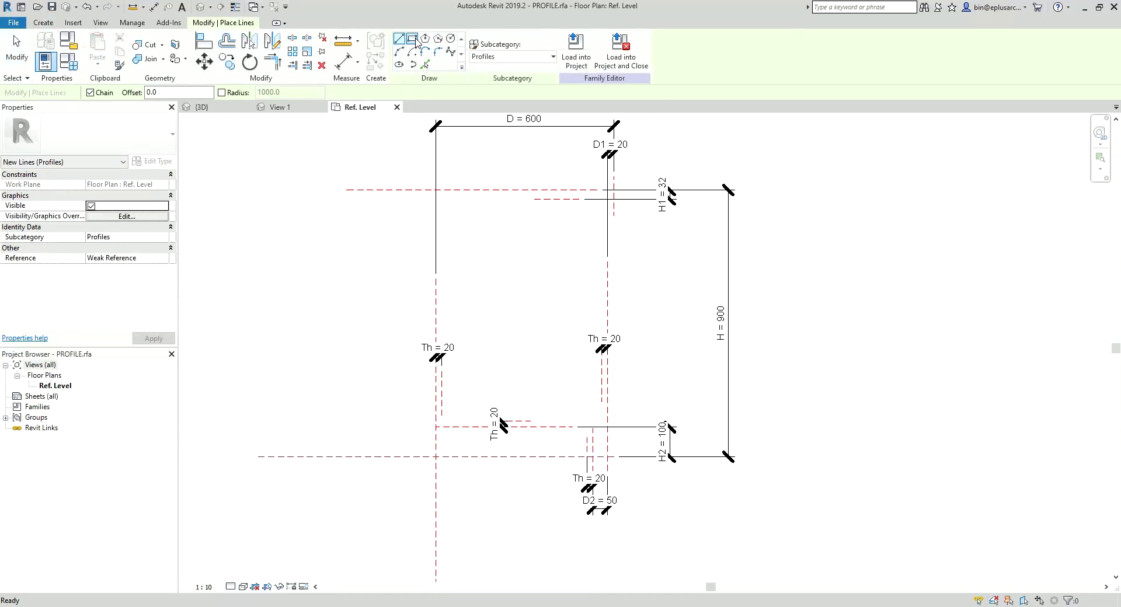
left_click(436, 190)
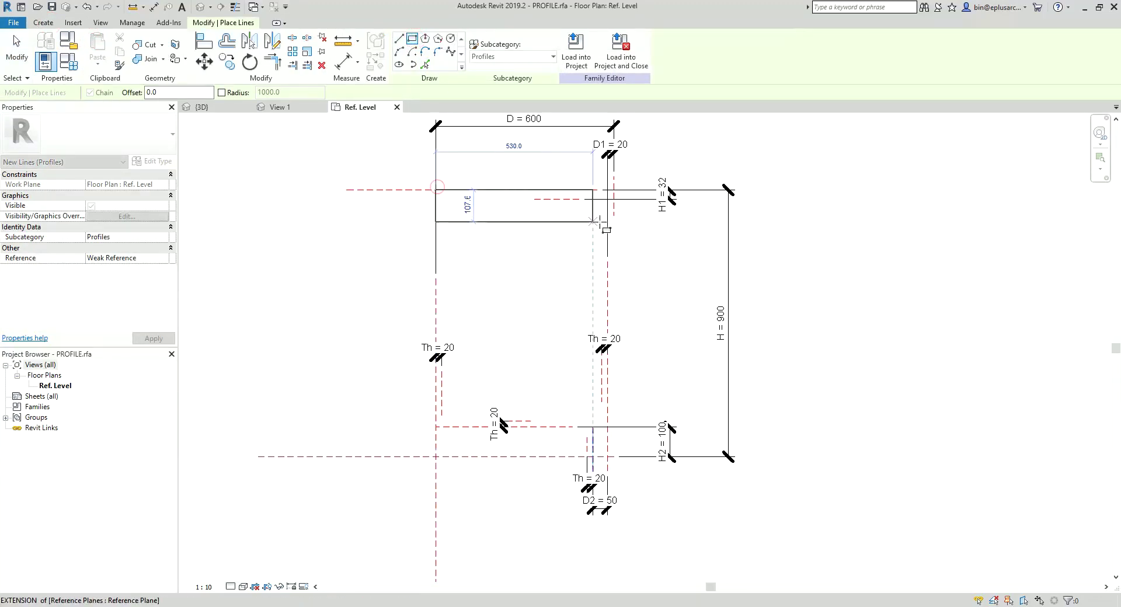
left_click(613, 200)
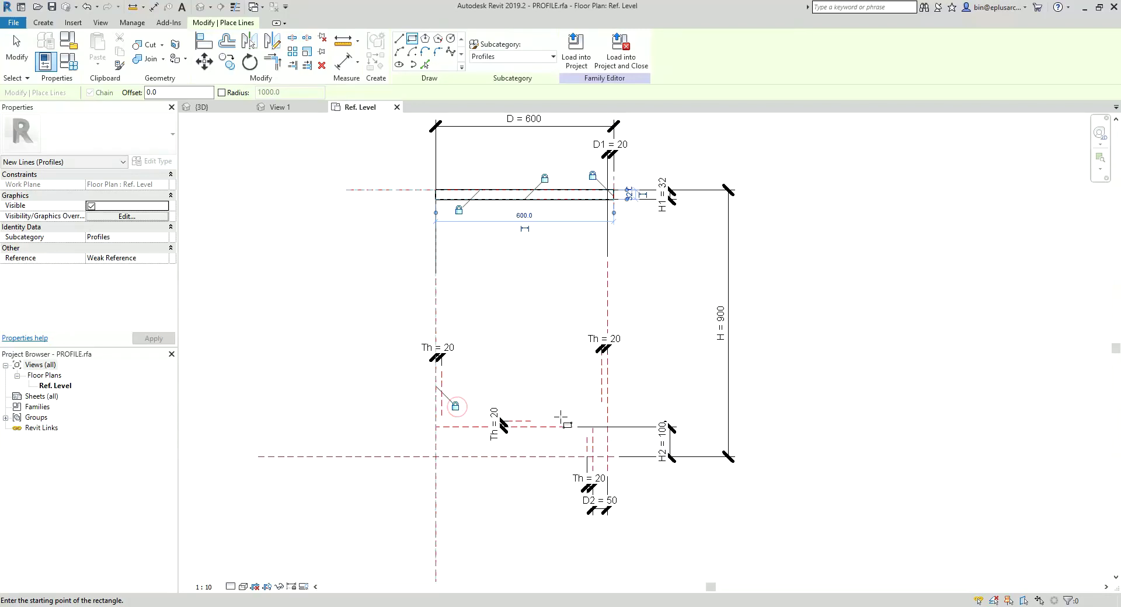
scroll(578, 432, "up", 2)
scroll(584, 445, "up", 1)
scroll(613, 443, "up", 1)
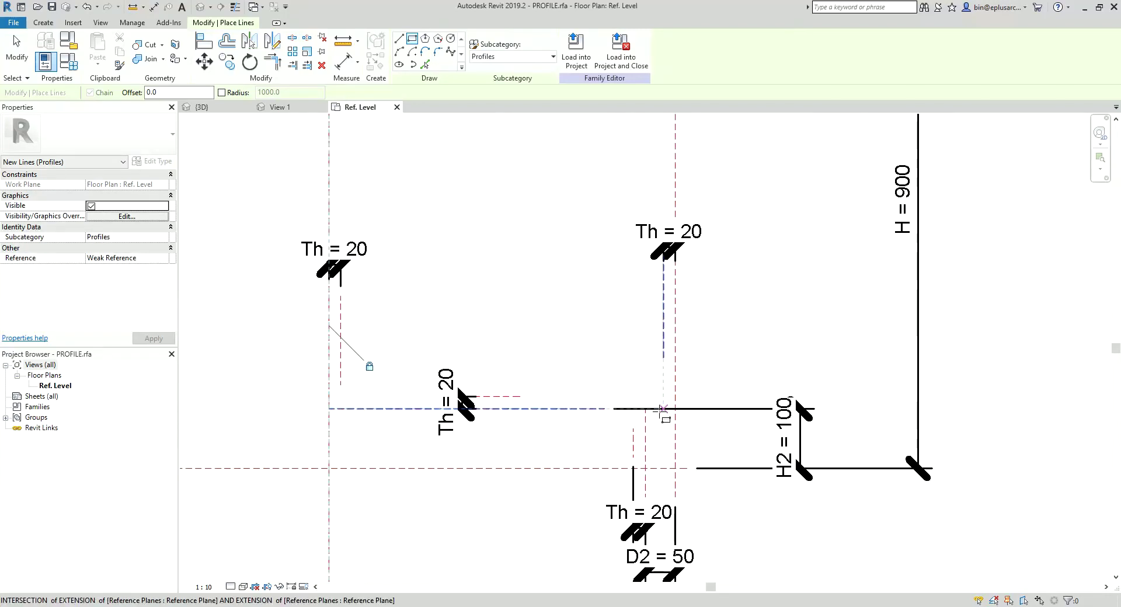
Step: Sketch the 540-long lower rail rectangle, lock its edge to the reference plane, and exit Line
left_click(663, 409)
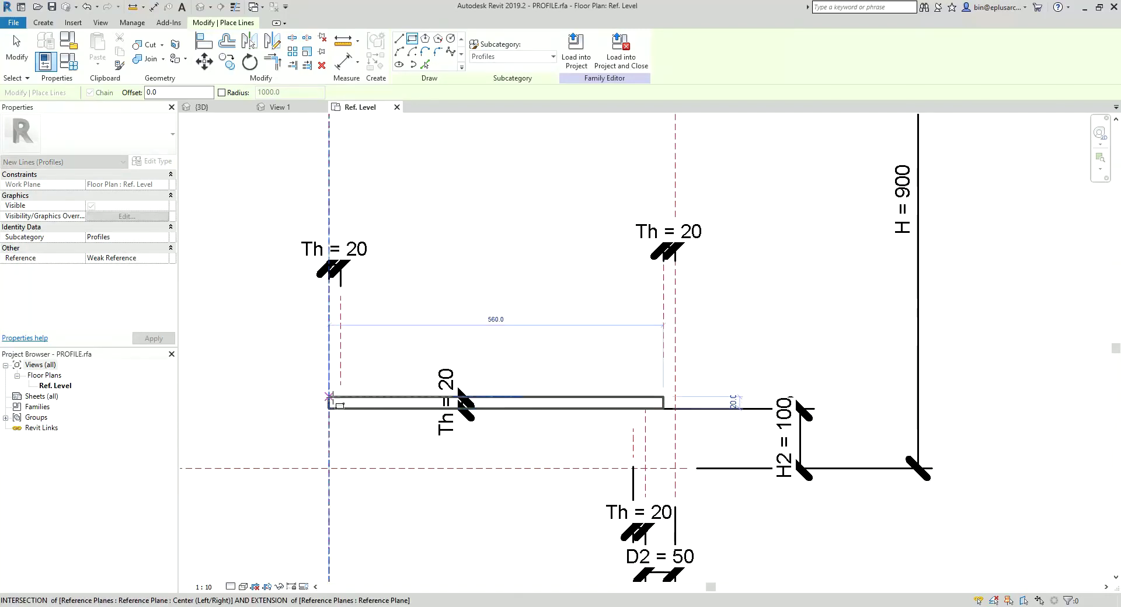
left_click(341, 397)
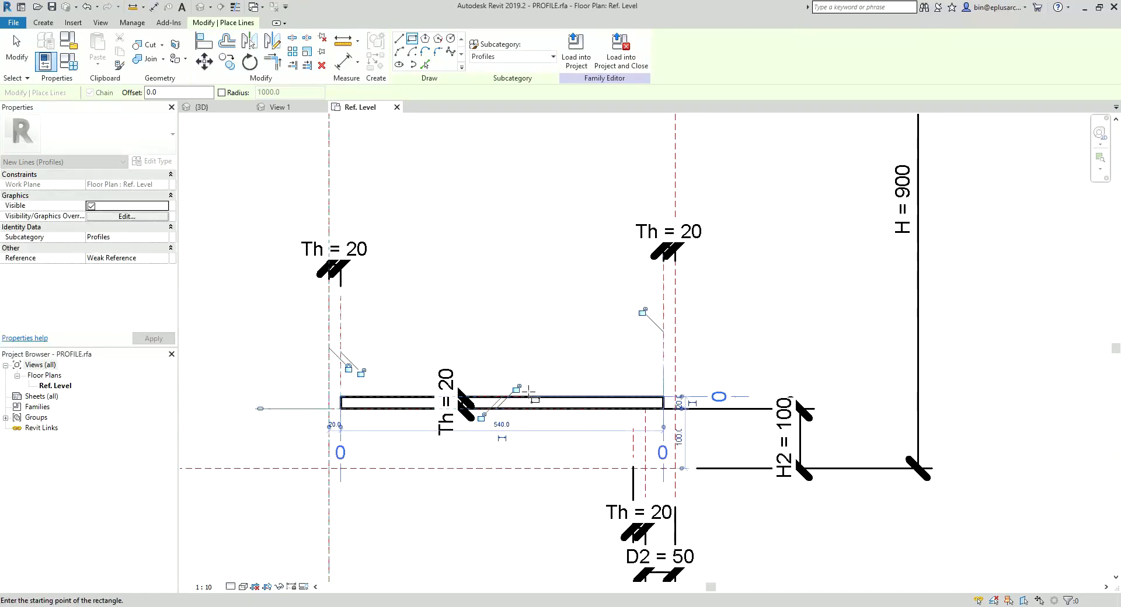
left_click(482, 418)
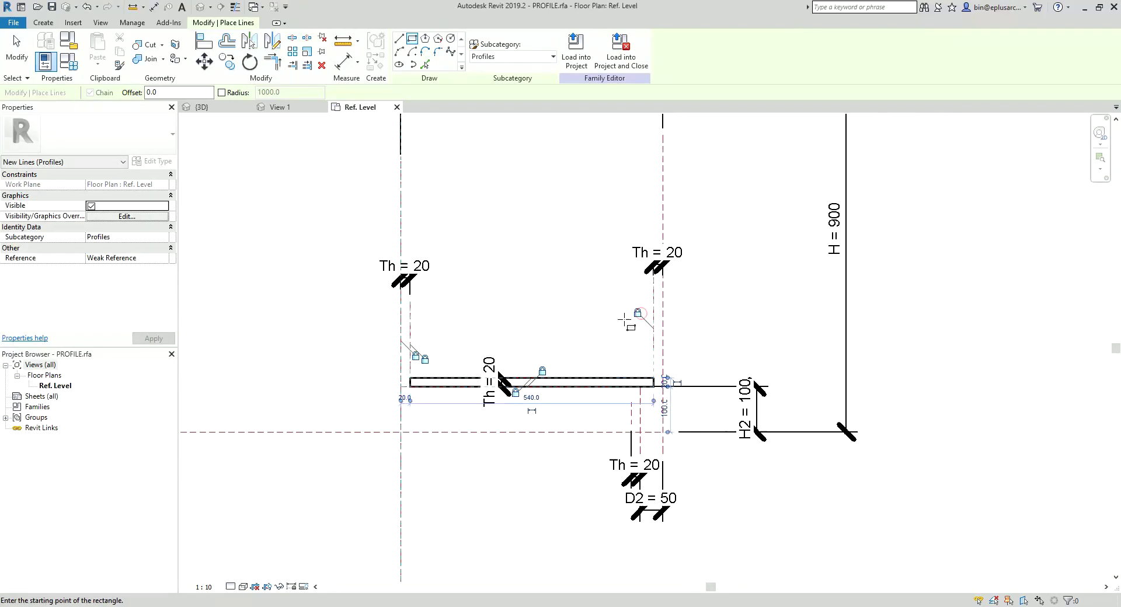
scroll(643, 314, "down", 3)
key("Escape")
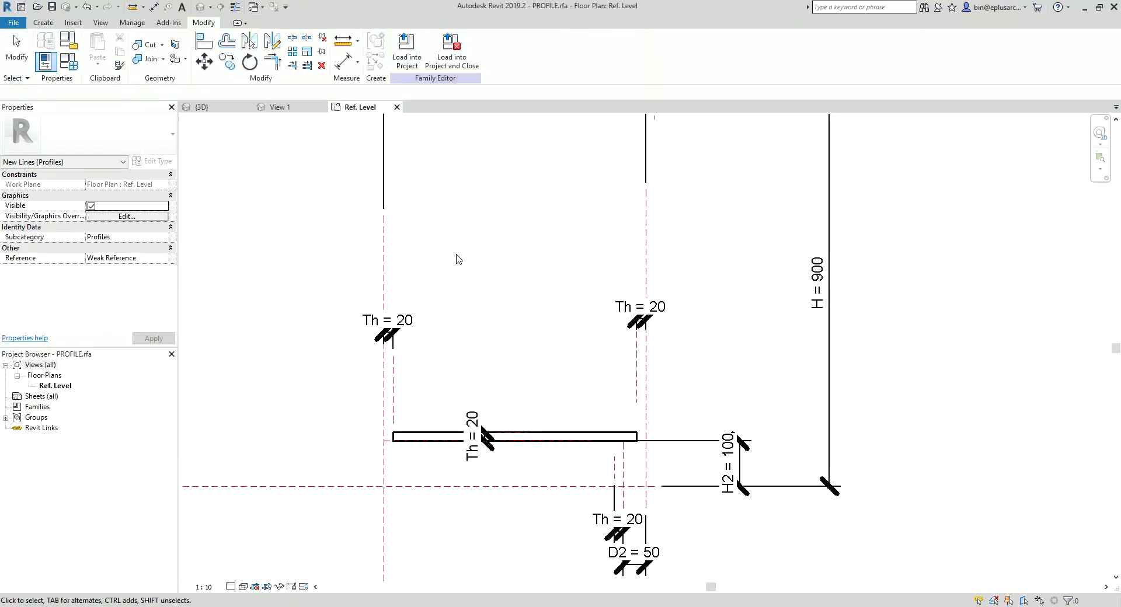
scroll(508, 327, "down", 1)
Step: Save the profile as PROFILE2.rfa, replacing the old file, then load it into 003 Joinery 3.rfa
left_click(13, 24)
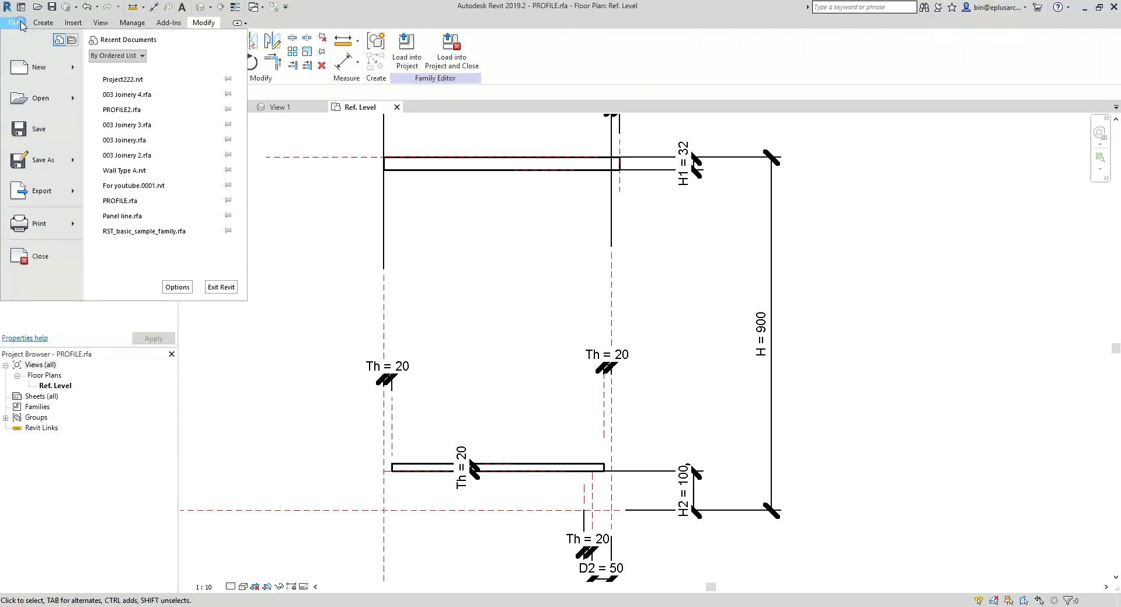
left_click(59, 158)
left_click(125, 153)
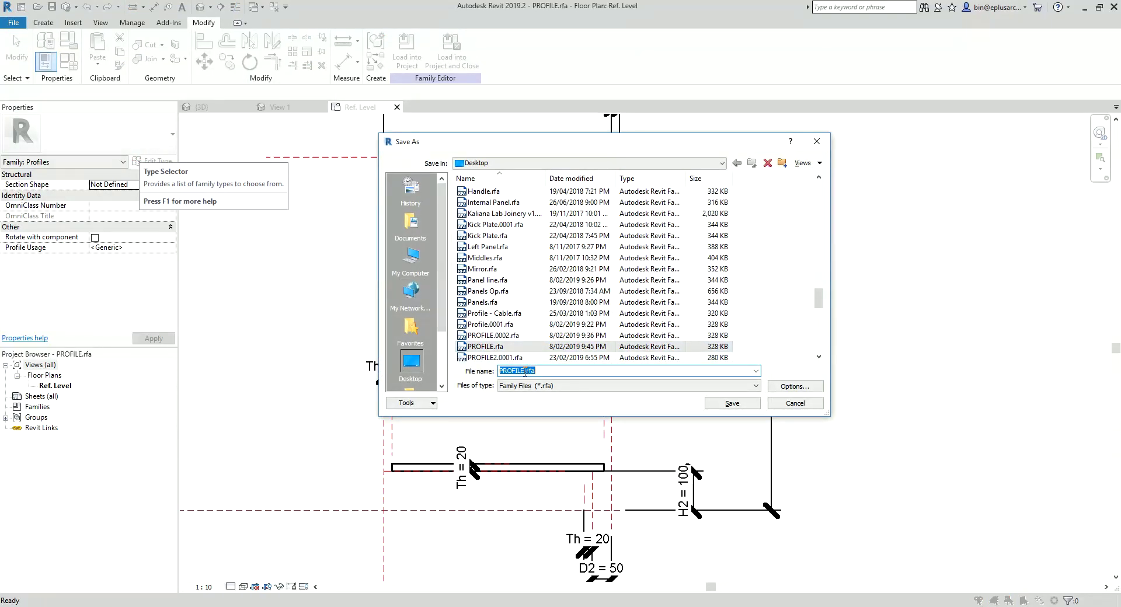
left_click(527, 371)
type("2")
left_click(706, 407)
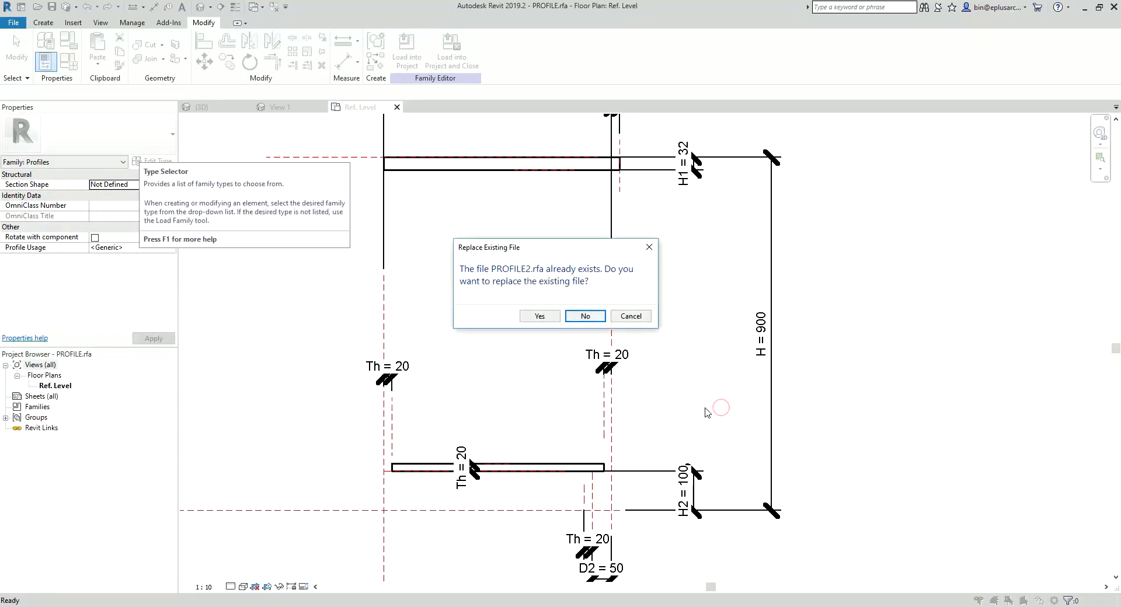
left_click(540, 317)
left_click(453, 50)
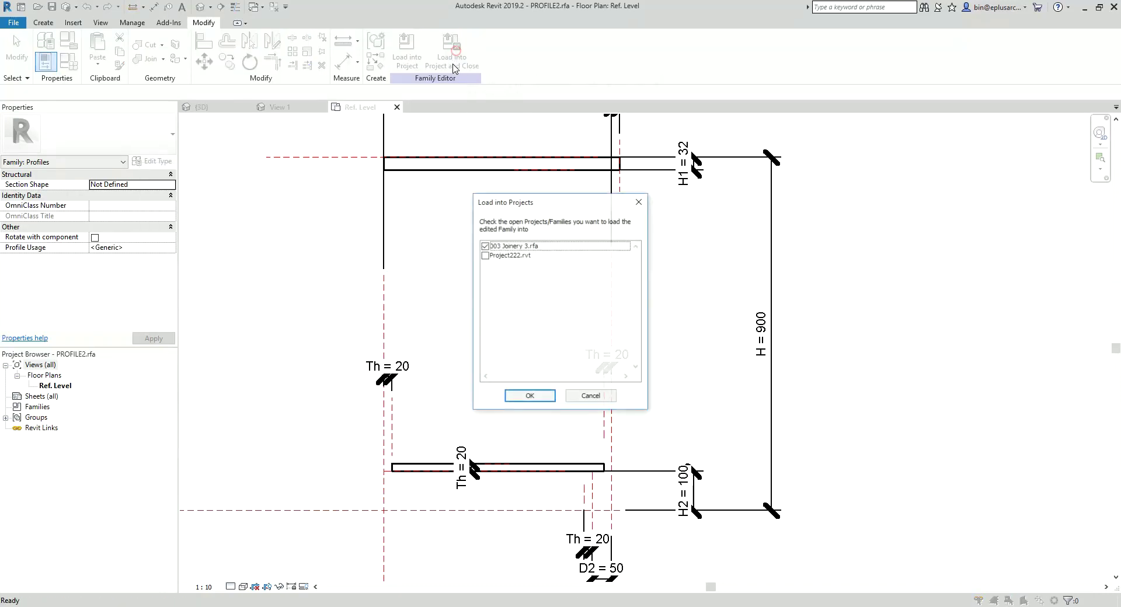
left_click(530, 397)
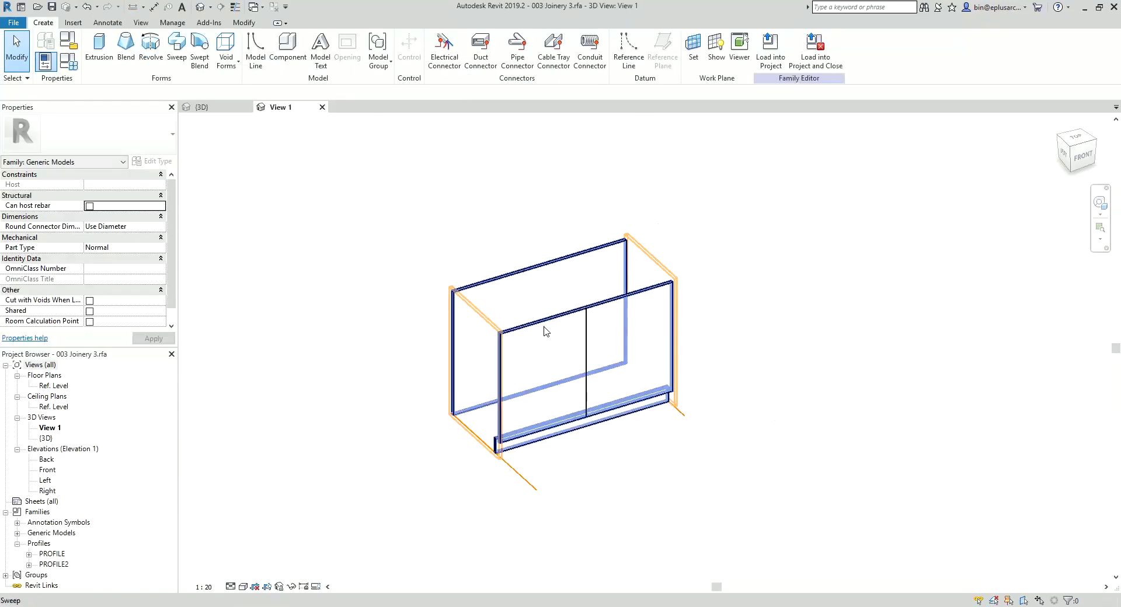
Step: Copy the cabinet's sweep and paste it aligned to the same place
left_click(548, 330)
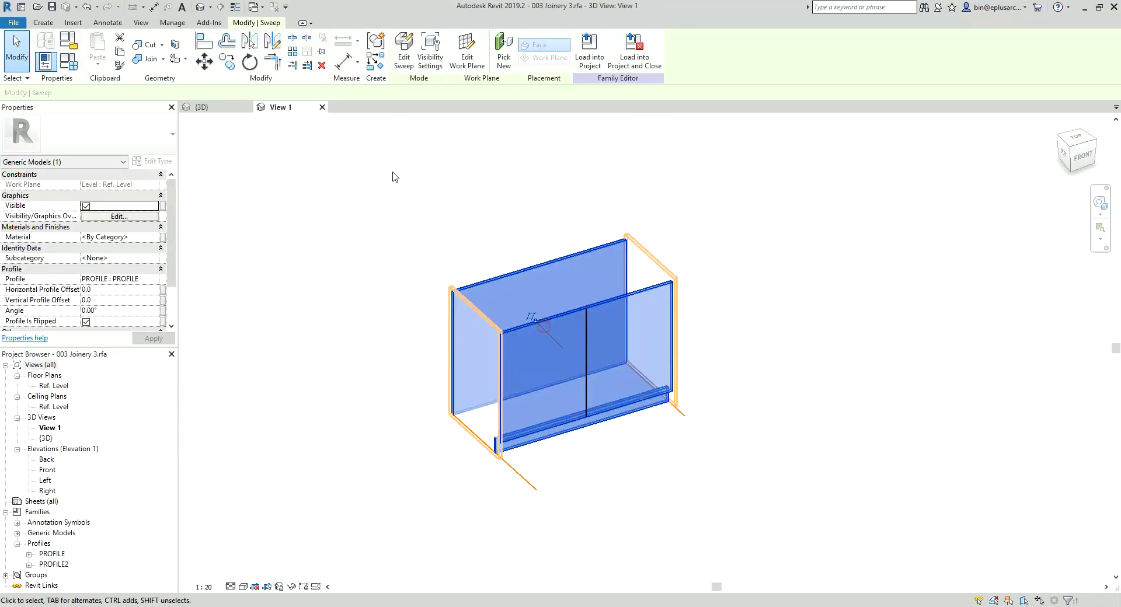
left_click(119, 58)
left_click(95, 62)
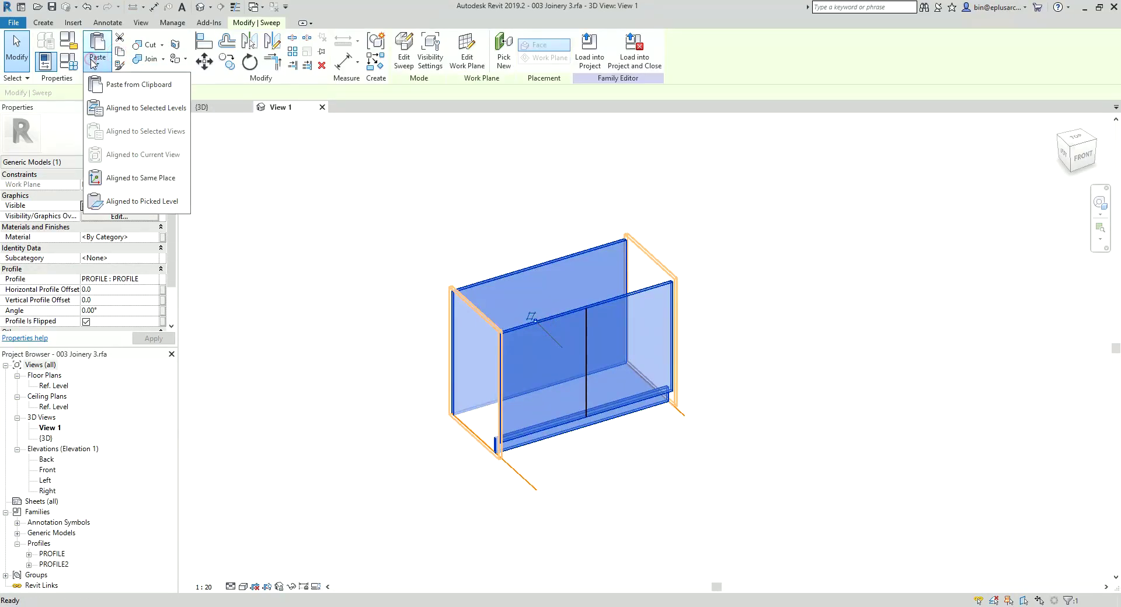
left_click(151, 181)
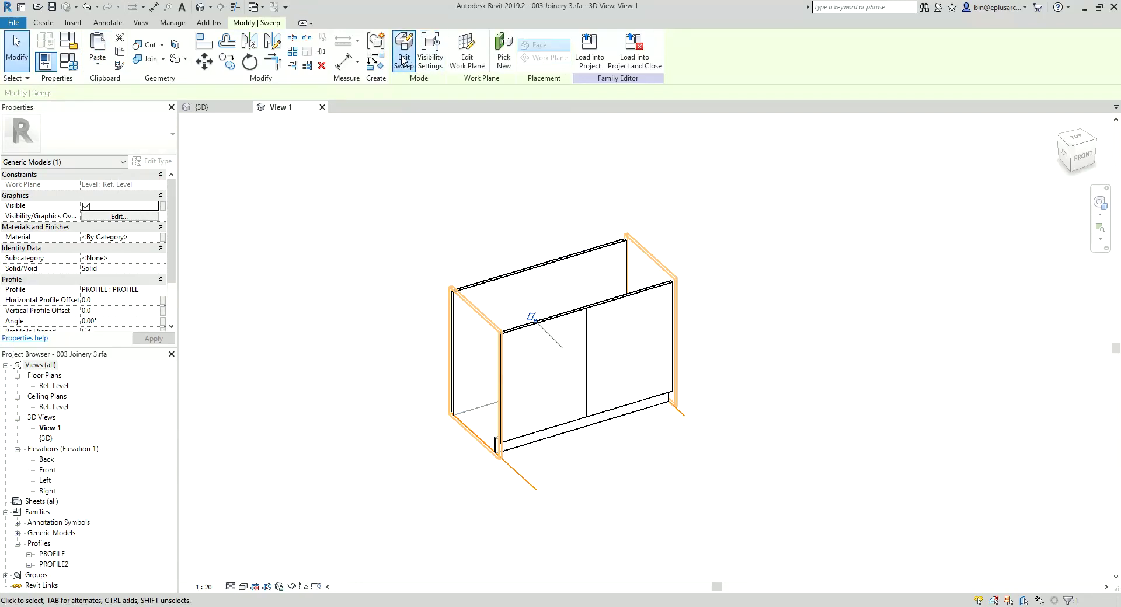
Step: Switch the pasted sweep's profile to PROFILE2, finish it, and orbit to check the new top
left_click(404, 60)
left_click(570, 53)
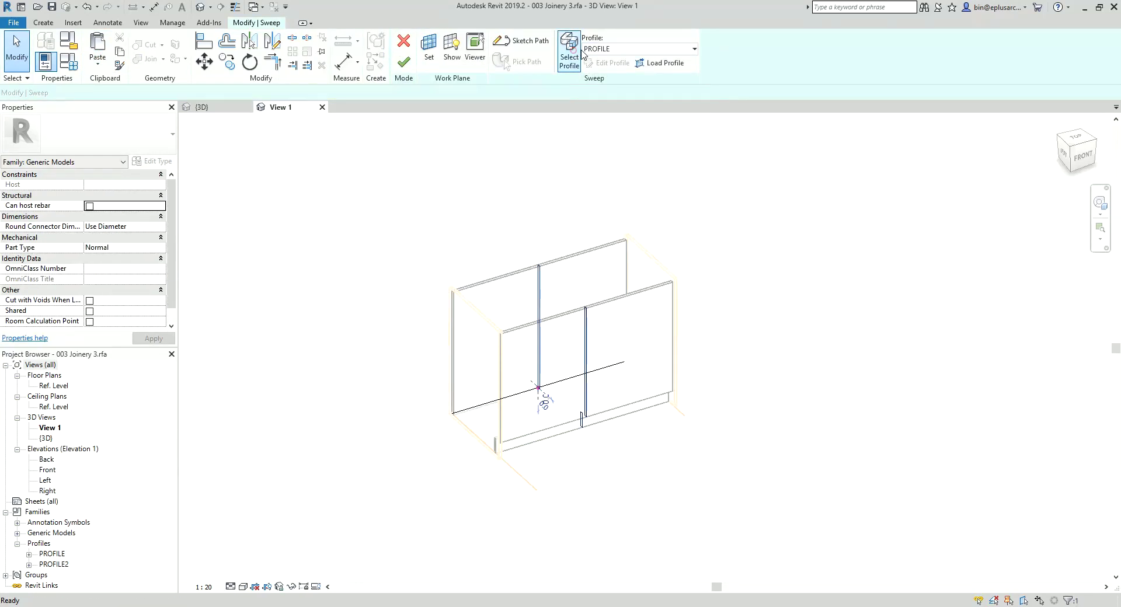
left_click(695, 49)
left_click(622, 87)
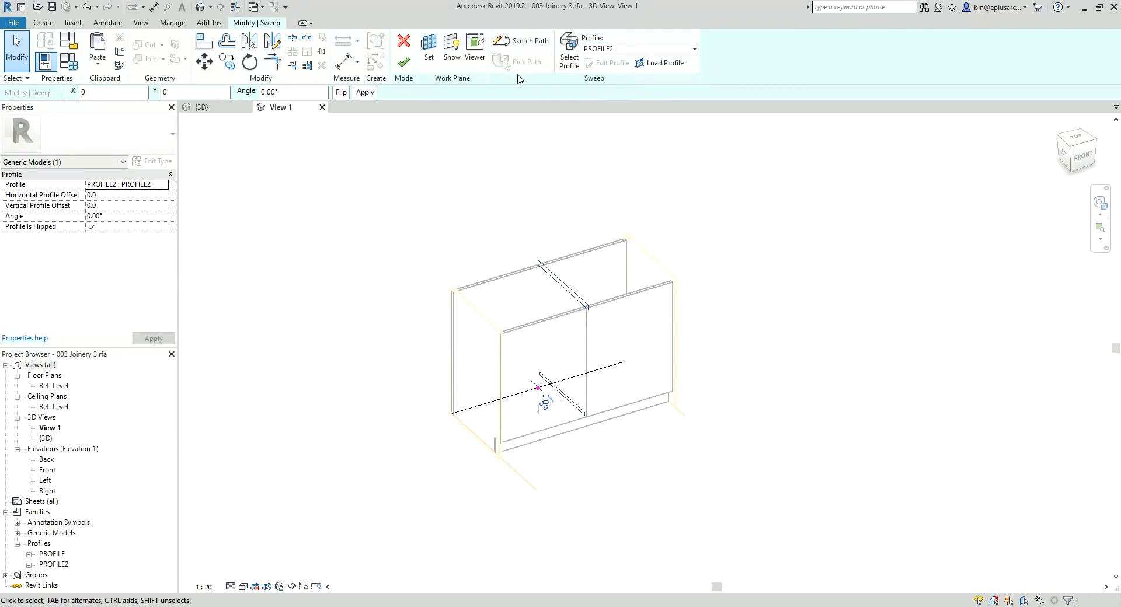
left_click(410, 65)
middle_click_drag(713, 294, 590, 295, "shift")
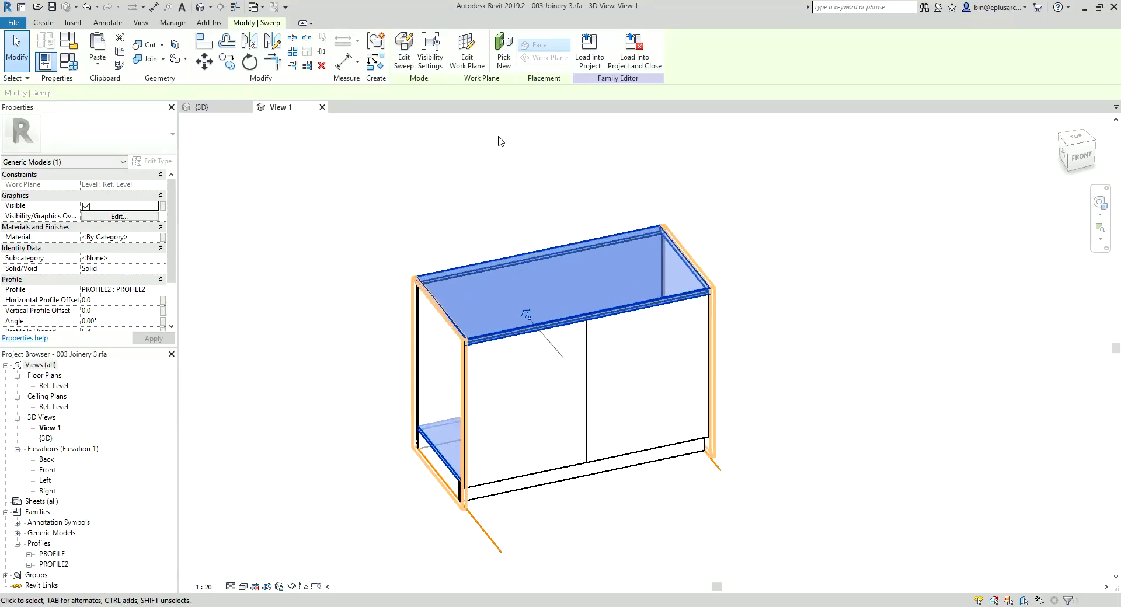
Step: Open the top sweep's path sketch in the Ref. Level floor plan
left_click(403, 54)
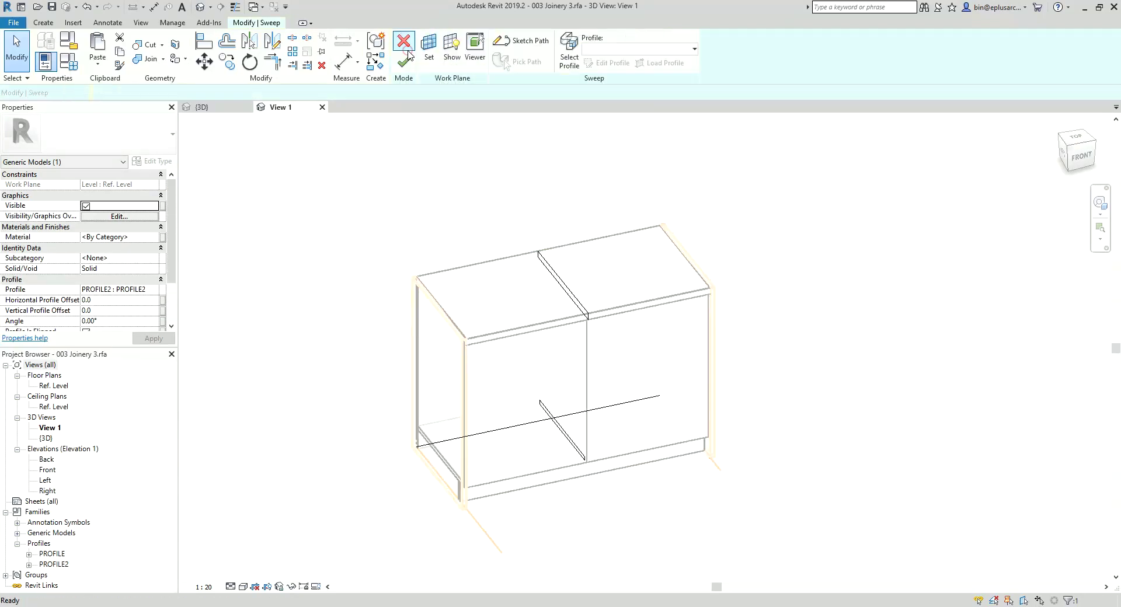
left_click(524, 41)
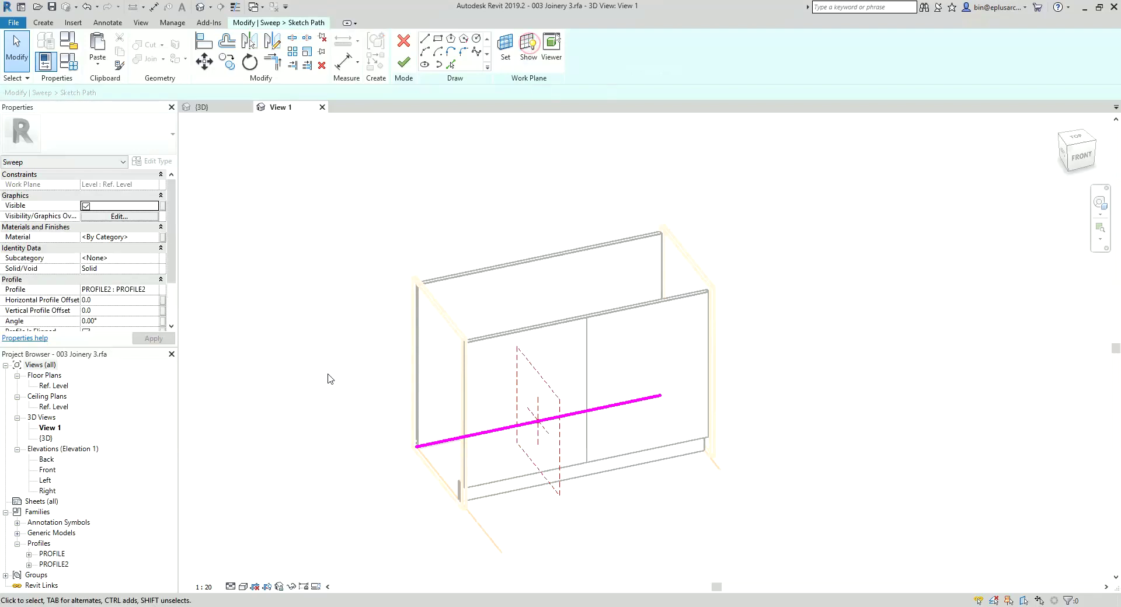
double_click(54, 386)
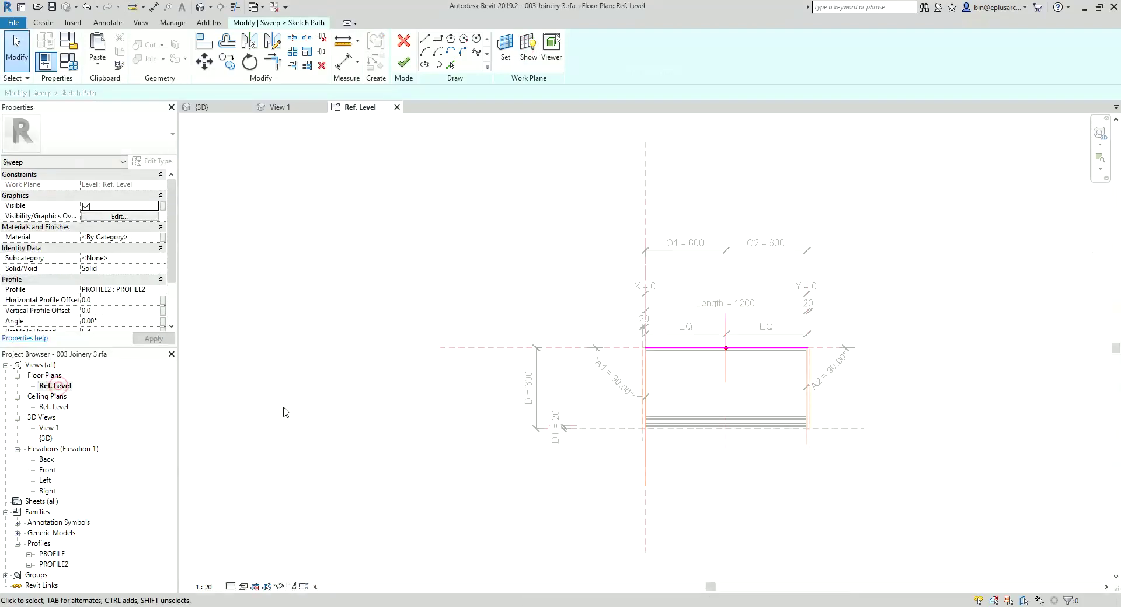
scroll(587, 388, "up", 2)
mouse_move(584, 359)
middle_mouse_down()
mouse_move(536, 365)
mouse_move(412, 327)
middle_mouse_up()
scroll(473, 348, "down", 1)
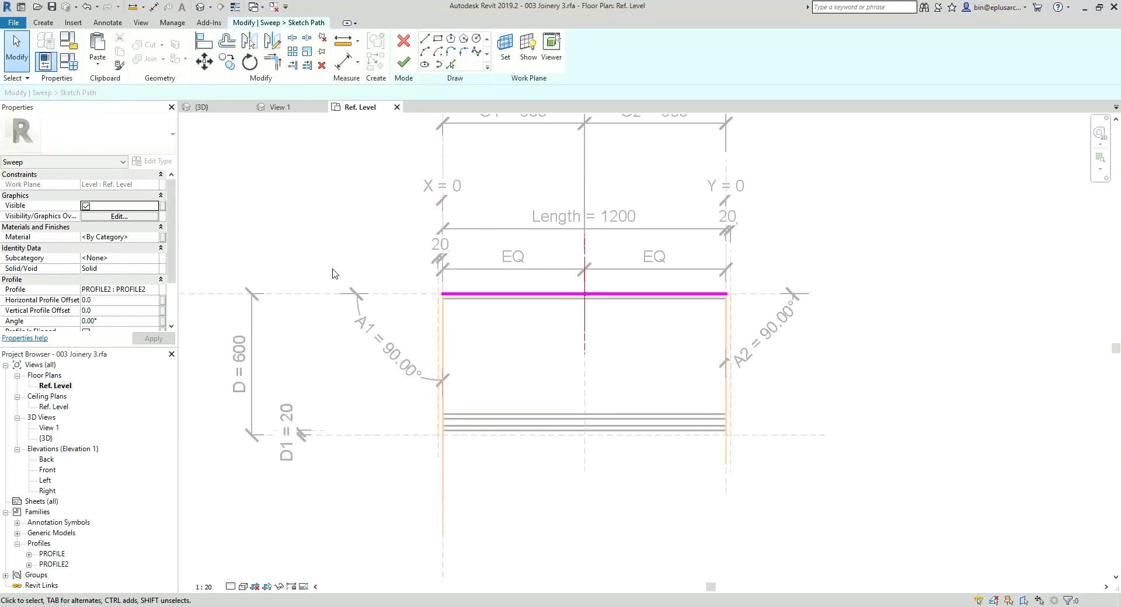
Step: Set A3 and A4 to 121° in Family Types so both end angles become 59°
left_click(64, 65)
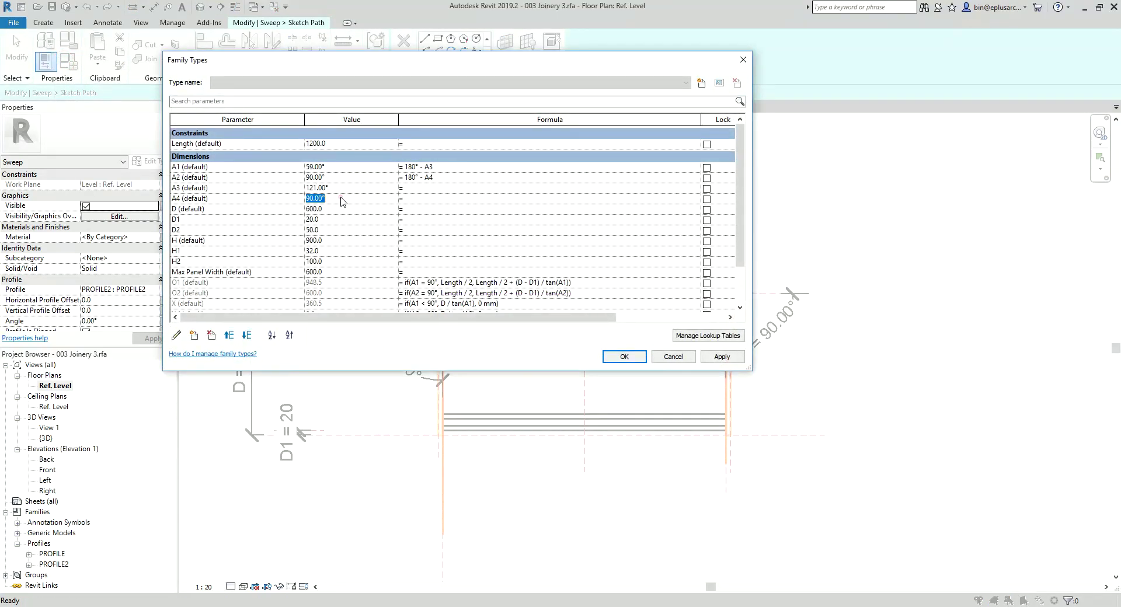
left_click(632, 356)
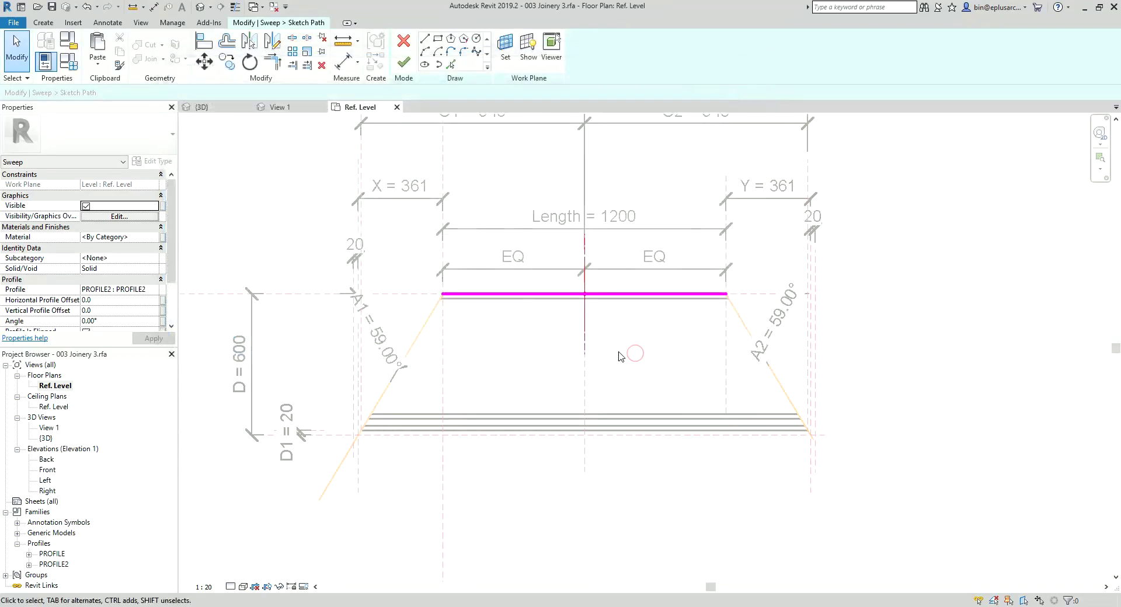
scroll(496, 325, "up", 2)
mouse_move(471, 334)
middle_mouse_down()
mouse_move(461, 306)
mouse_move(456, 332)
middle_mouse_up()
Step: Turn on Automatic Sketch Dimensions in the plan's Visibility/Graphics annotation settings
left_click(145, 23)
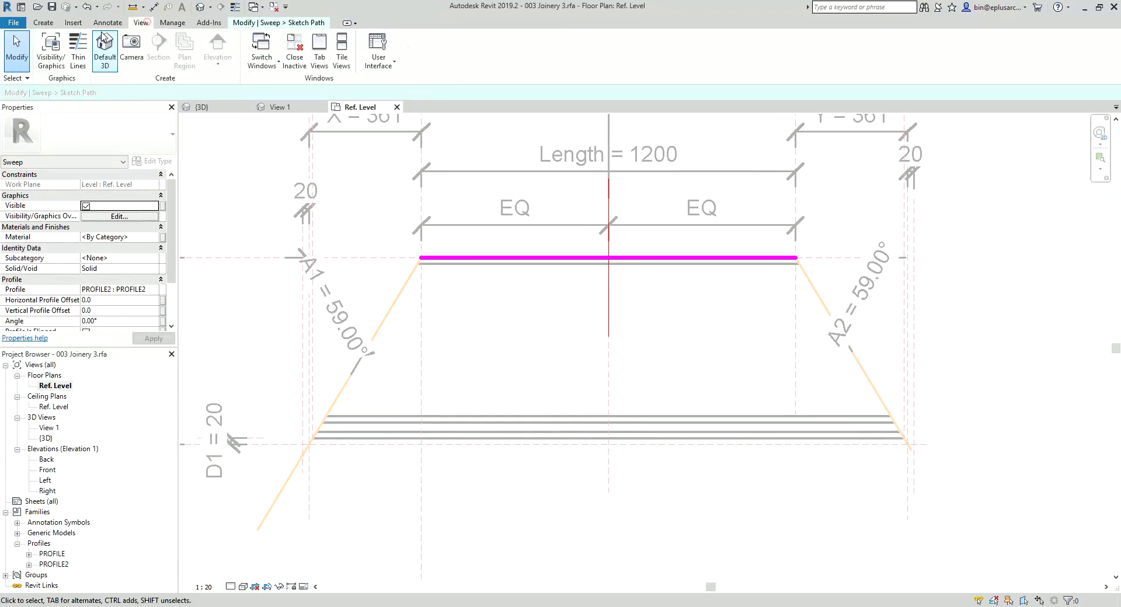
left_click(51, 47)
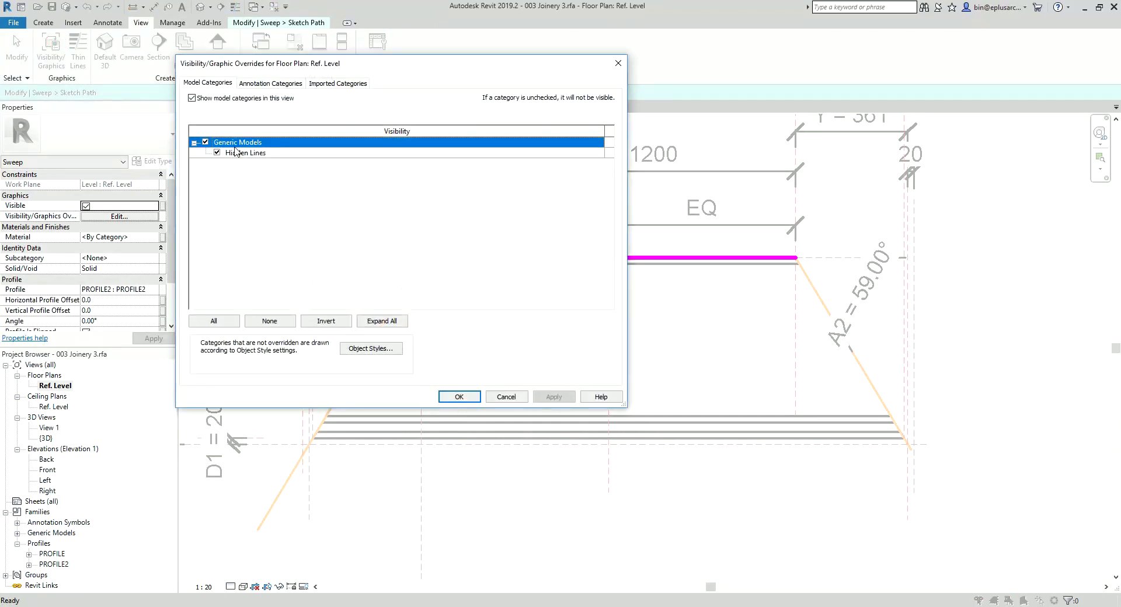
left_click(261, 84)
left_click(218, 153)
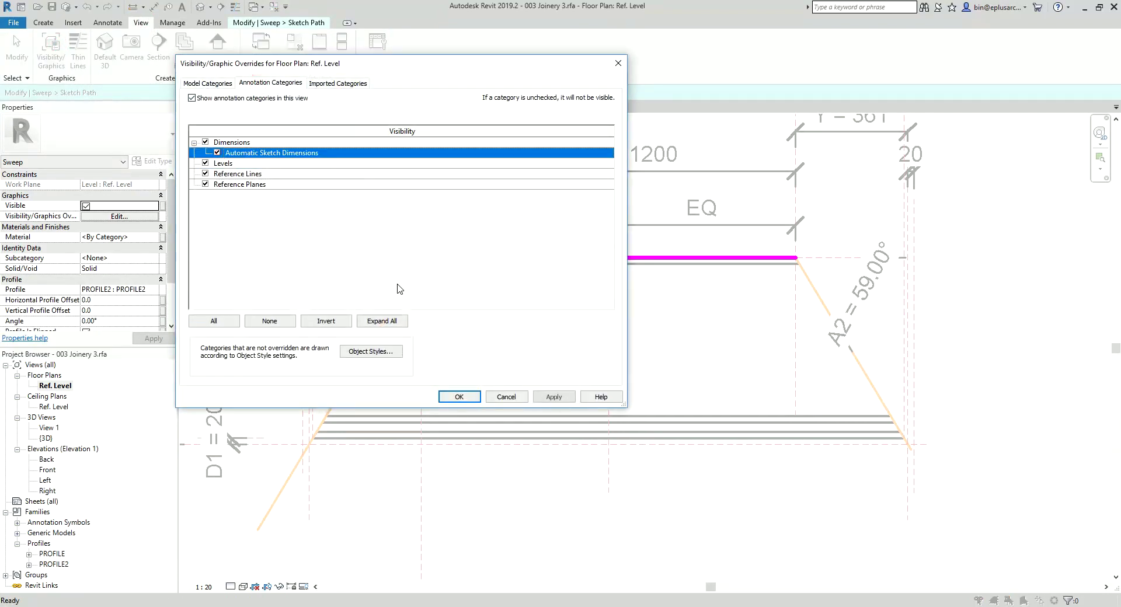
left_click(458, 397)
middle_click_drag(646, 341, 592, 346)
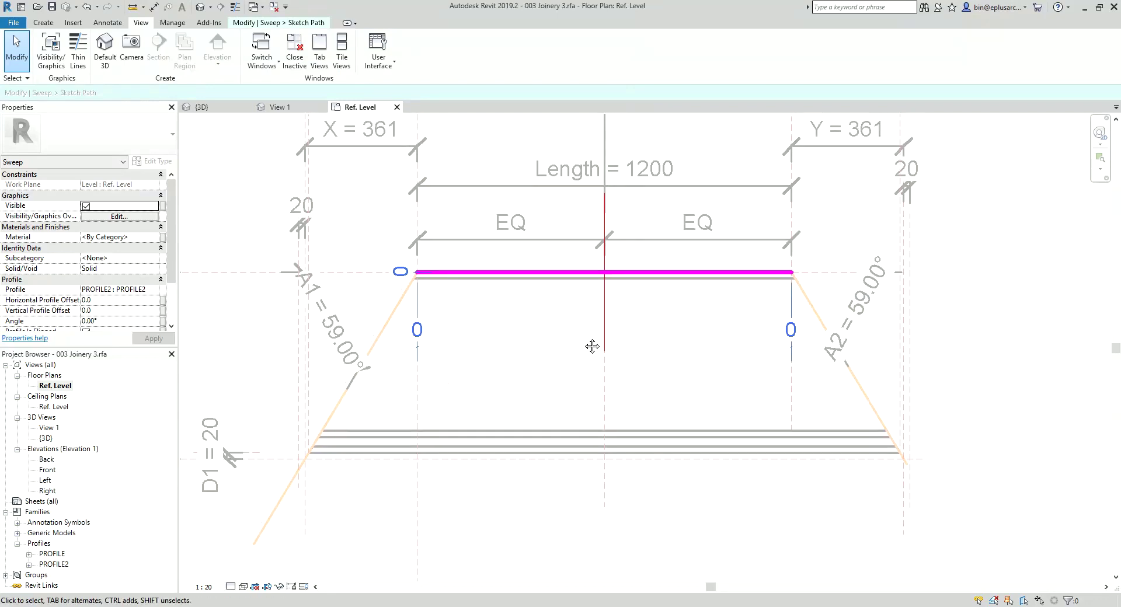
Step: Align the path line to the back reference plane and lock it
left_click(263, 23)
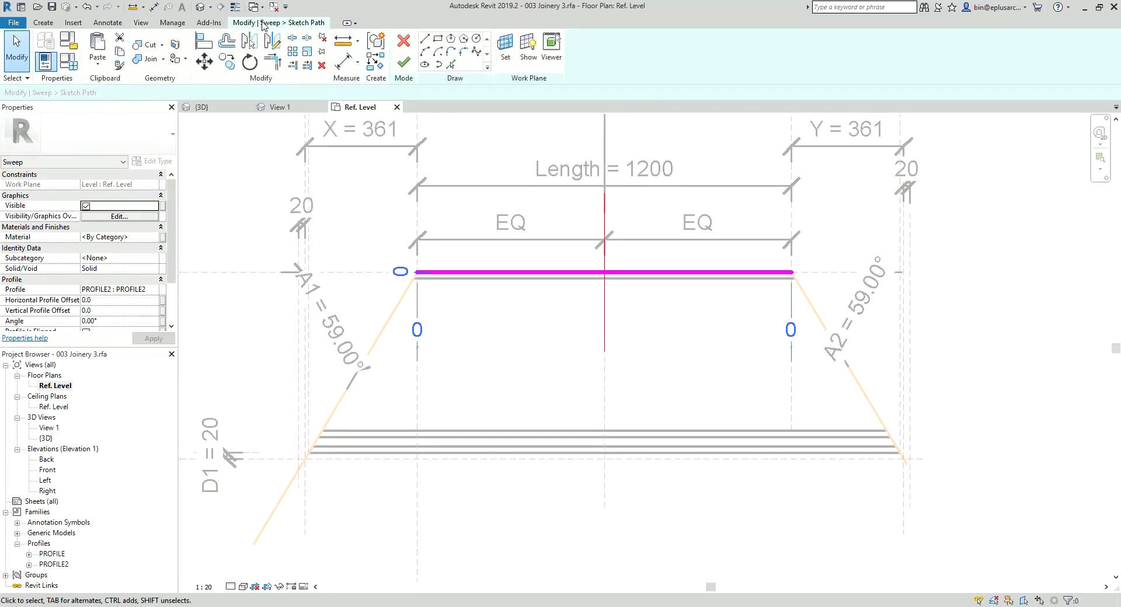
left_click(202, 41)
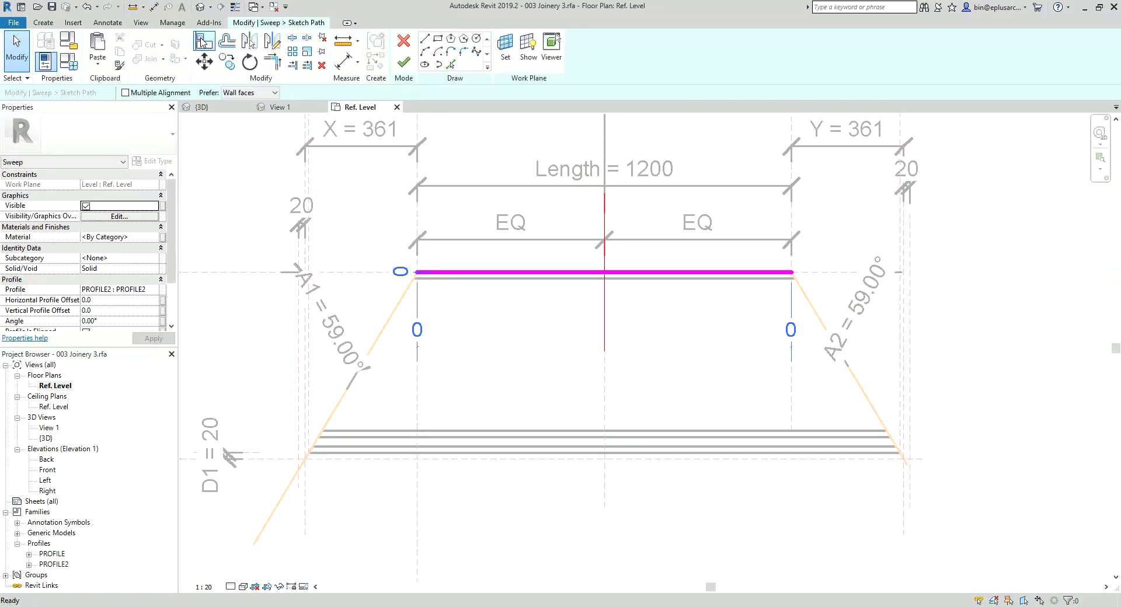
left_click(246, 274)
left_click(464, 278)
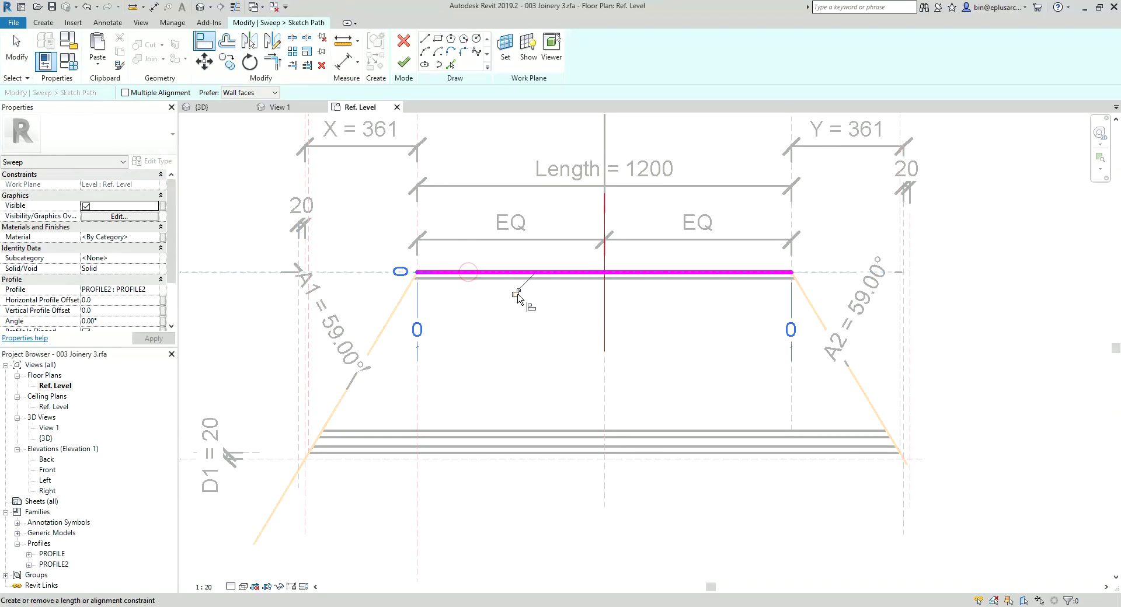
left_click(519, 292)
Step: Extend the path's left and right ends to the outer reference planes, lock both, and finish the sketch
left_click(307, 480)
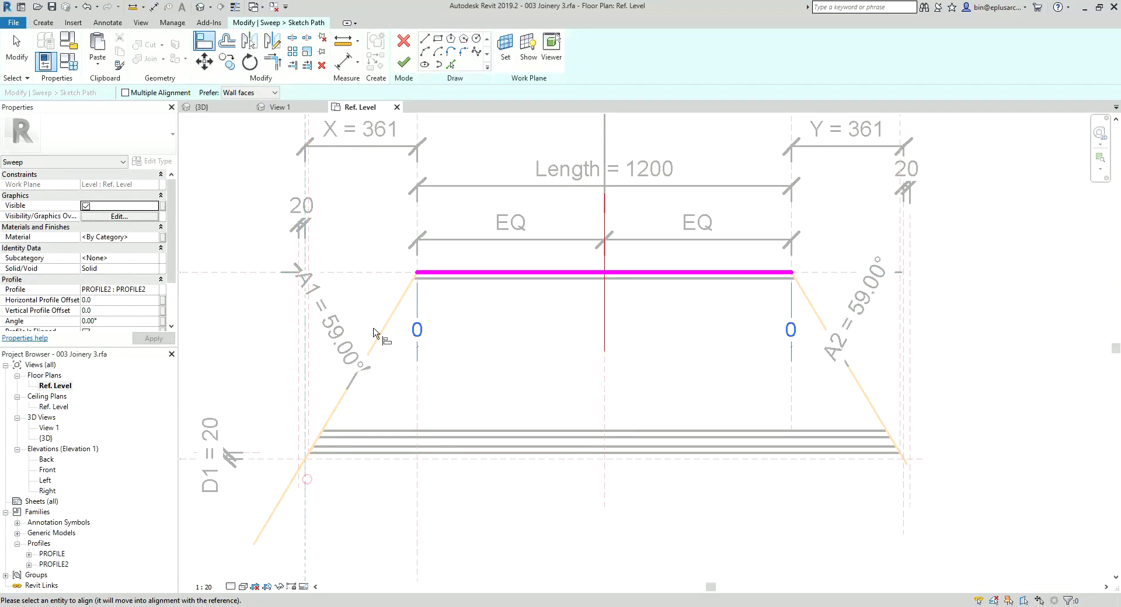
left_click(418, 274)
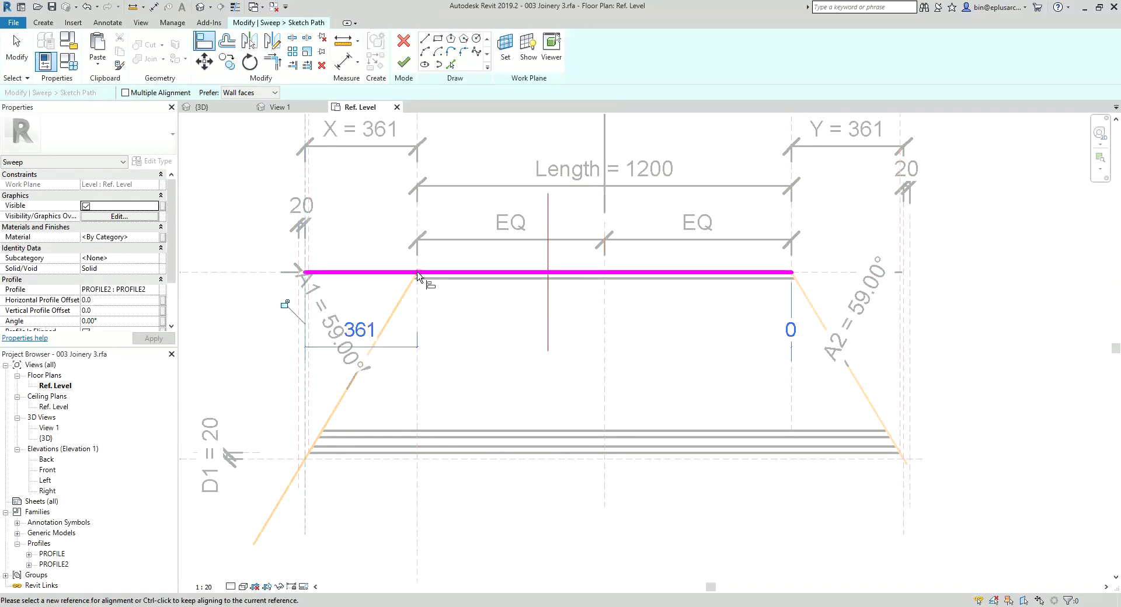
left_click(283, 306)
left_click(902, 487)
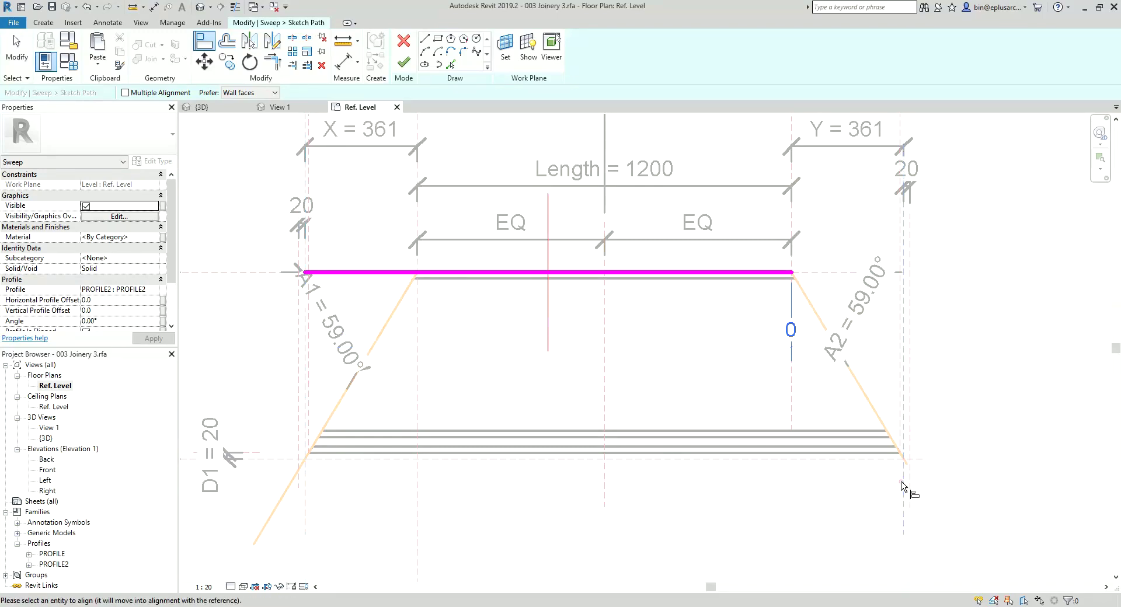
left_click(793, 285)
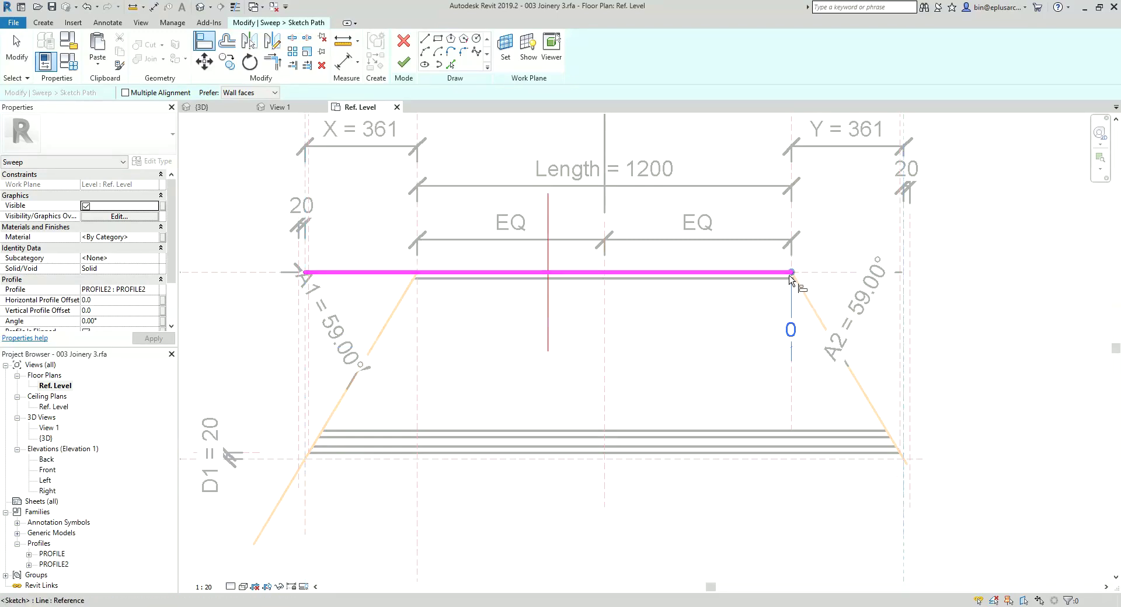
left_click(884, 320)
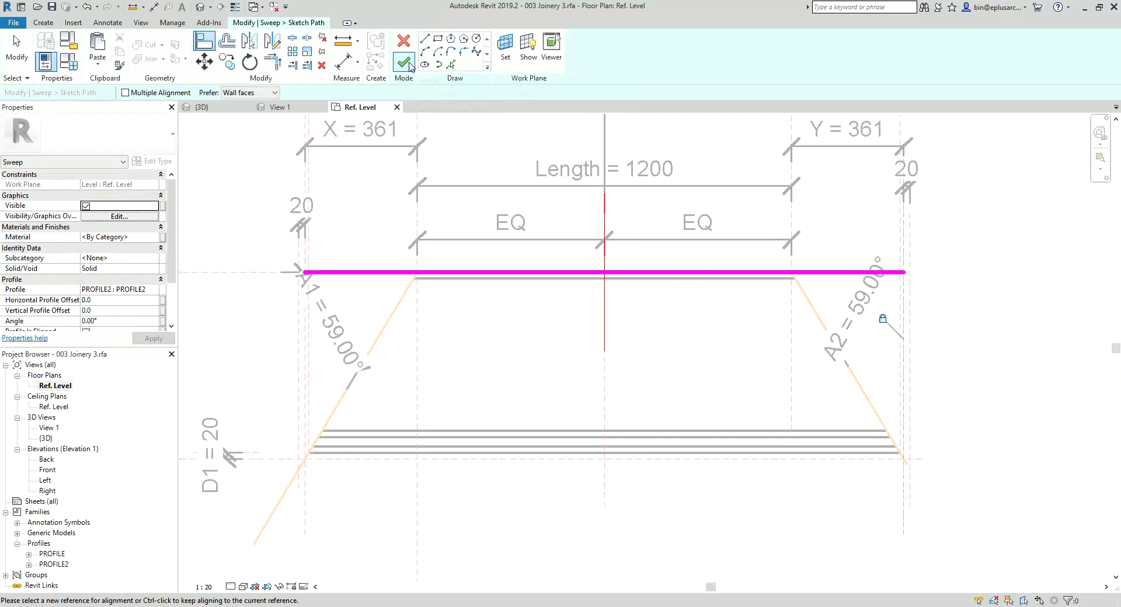
left_click(405, 62)
Step: Finish the sweep and orbit the 3D view to a top-front isometric of the cabinet
left_click(405, 65)
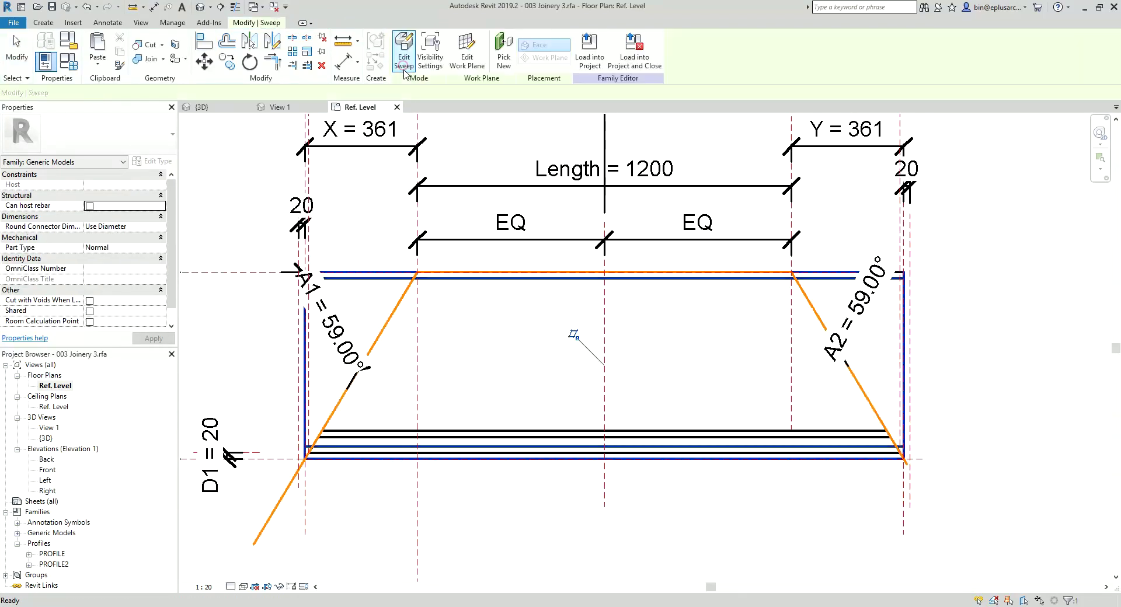
left_click(232, 9)
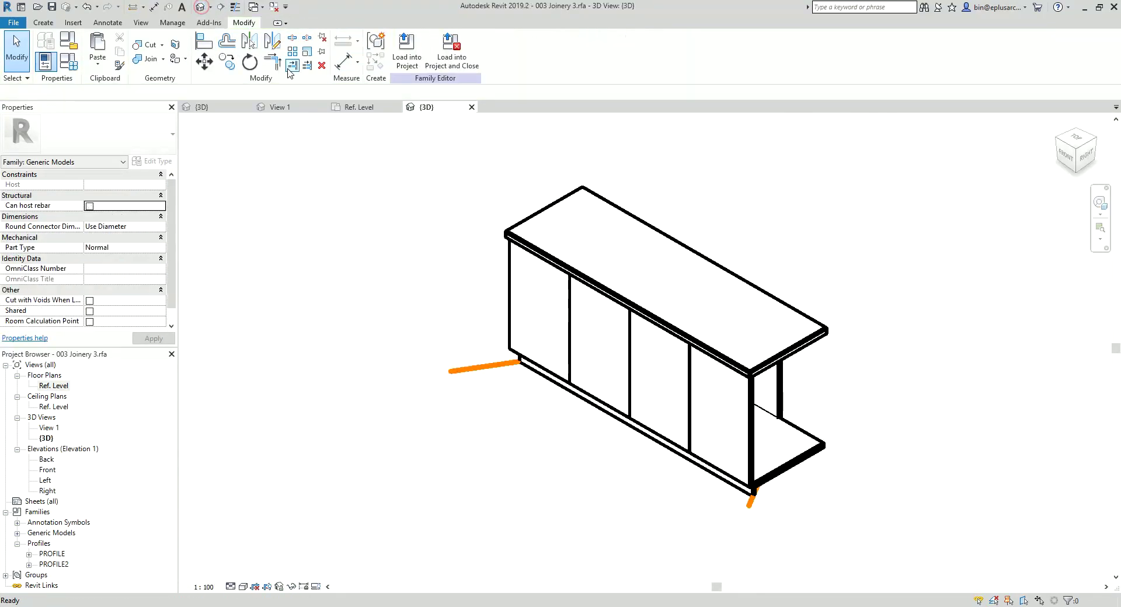
mouse_move(546, 225)
middle_mouse_down("shift")
mouse_move(411, 255)
mouse_move(791, 285)
middle_mouse_up("shift")
middle_click_drag(566, 275, 524, 277)
scroll(523, 278, "up", 1)
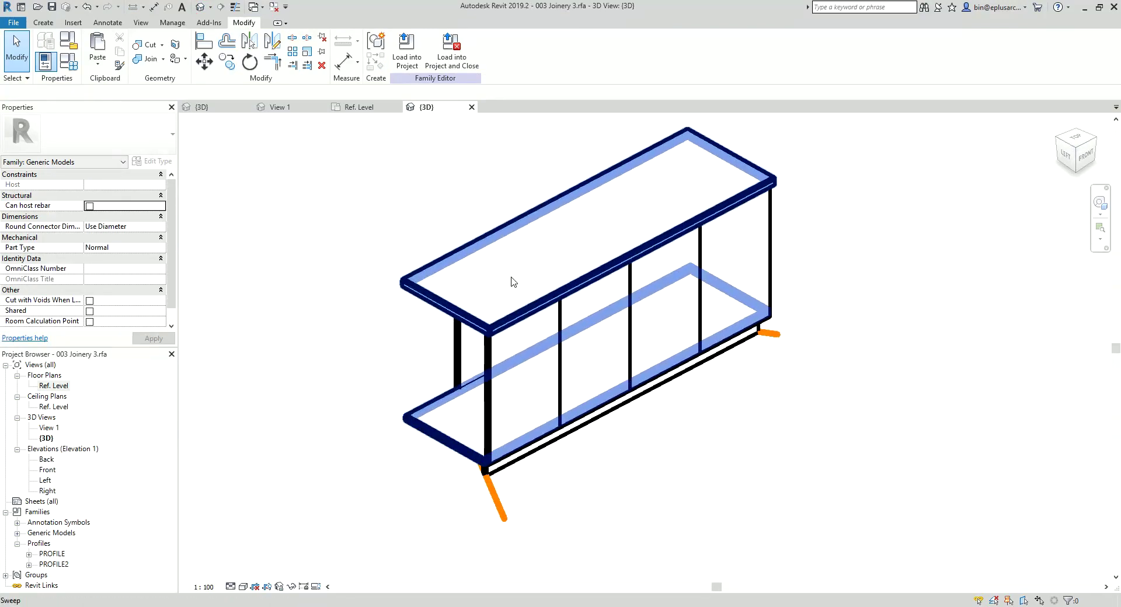
Step: Cut the shelf sweep with the void and switch to Thin Lines to check the sloped end
left_click(147, 46)
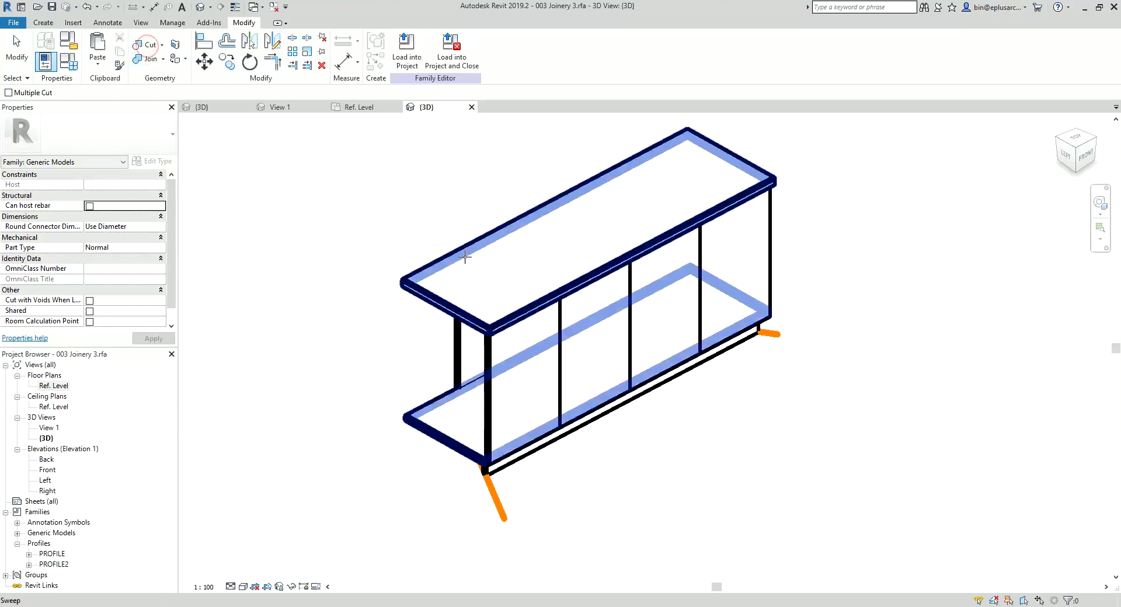
left_click(498, 265)
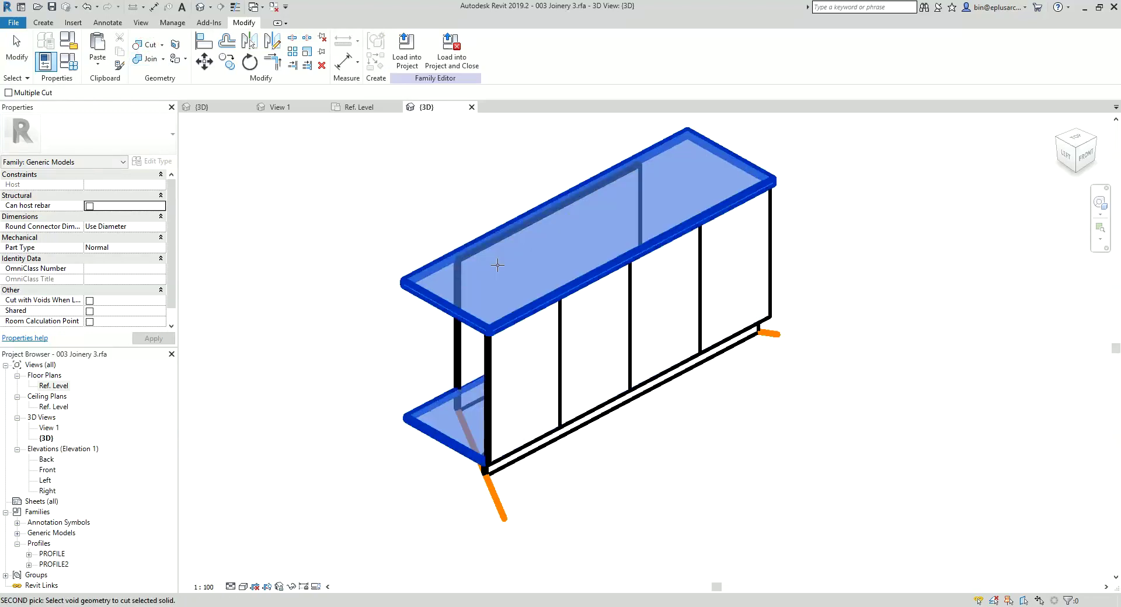
left_click(468, 366)
mouse_move(671, 395)
middle_mouse_down("shift")
mouse_move(681, 422)
mouse_move(363, 355)
mouse_move(693, 531)
middle_mouse_up("shift")
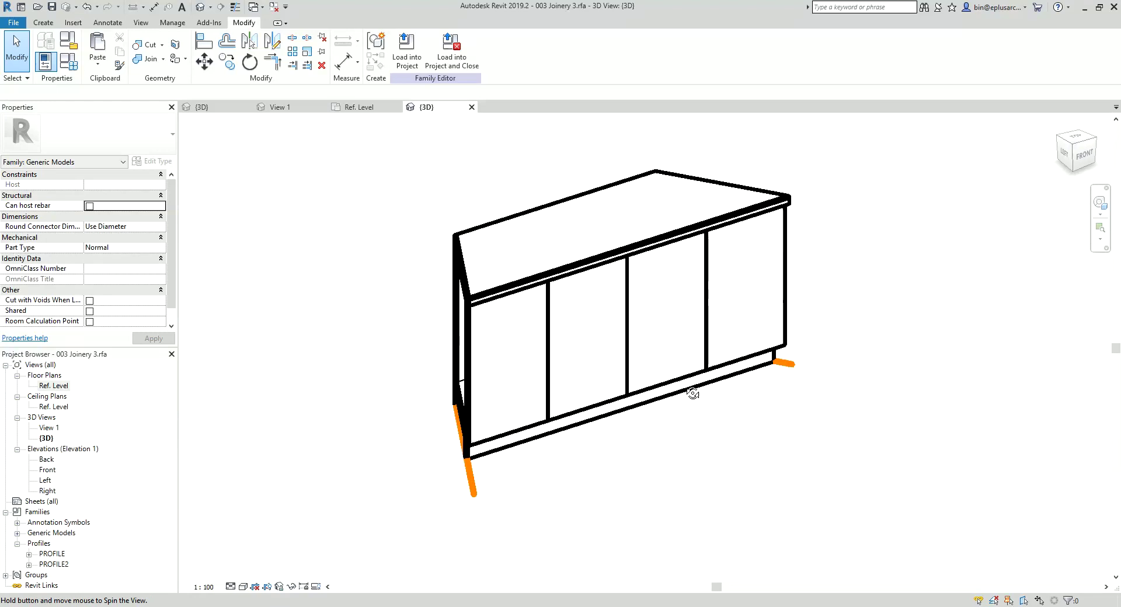
left_click(235, 7)
mouse_move(572, 327)
middle_mouse_down("shift")
mouse_move(589, 308)
mouse_move(536, 232)
middle_mouse_up("shift")
Step: Load the family into the project, saving it and overwriting the existing cabinet version
left_click(451, 58)
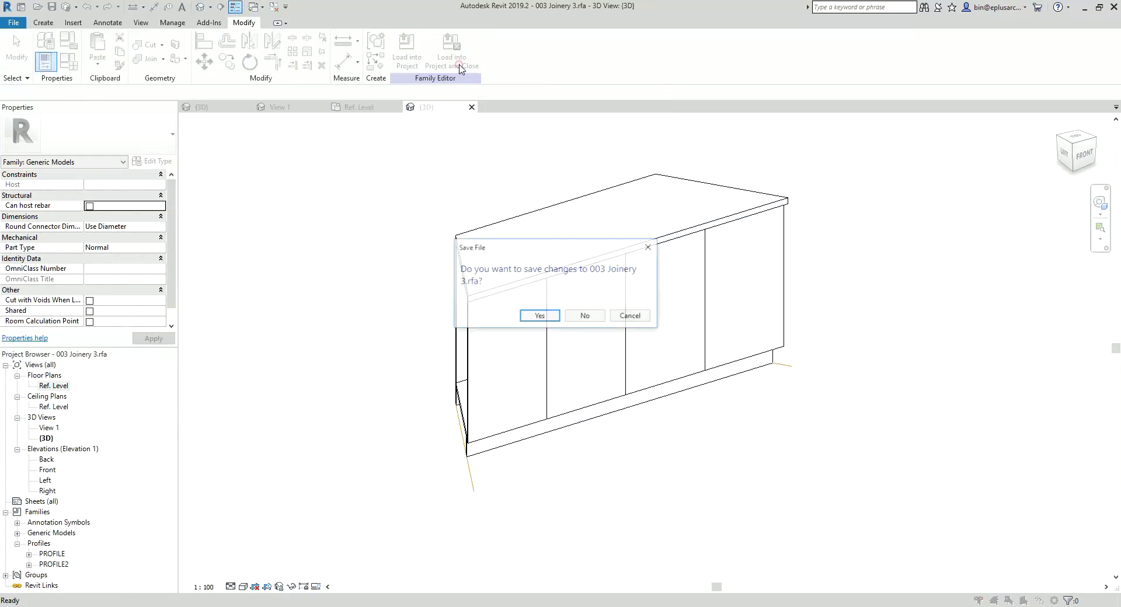
left_click(589, 317)
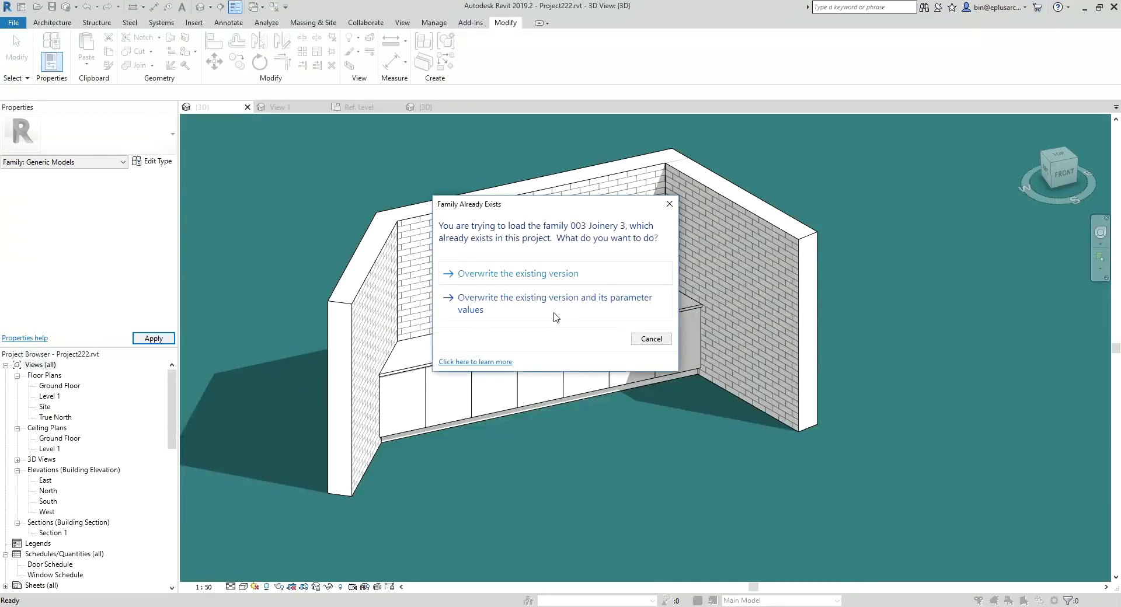
left_click(537, 275)
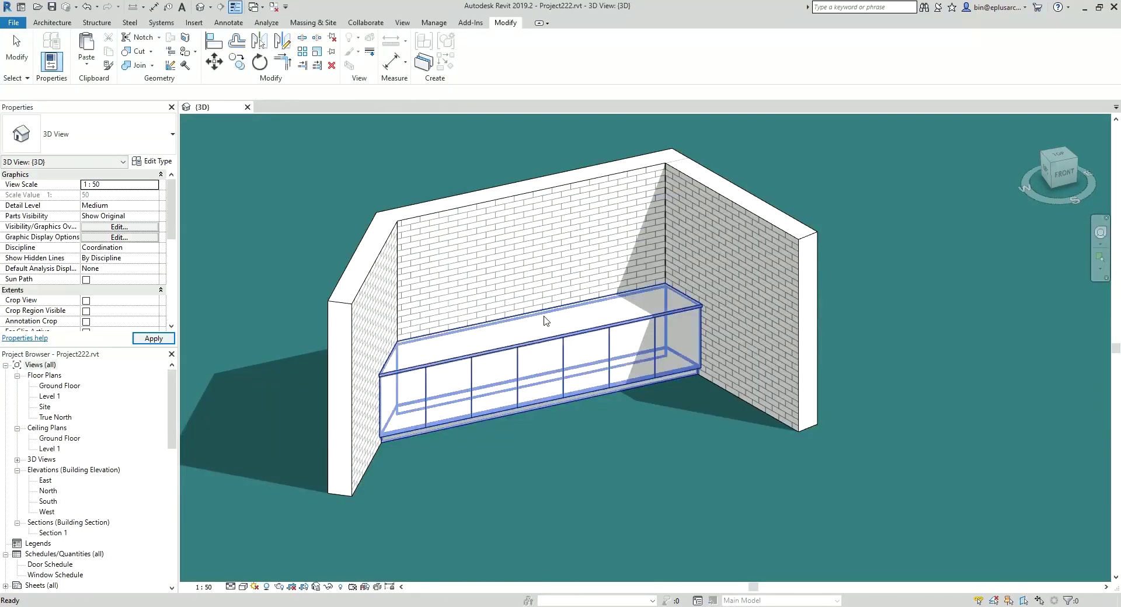
Step: Apply a Selection Box around the cabinet in the project's 3D view
left_click(504, 349)
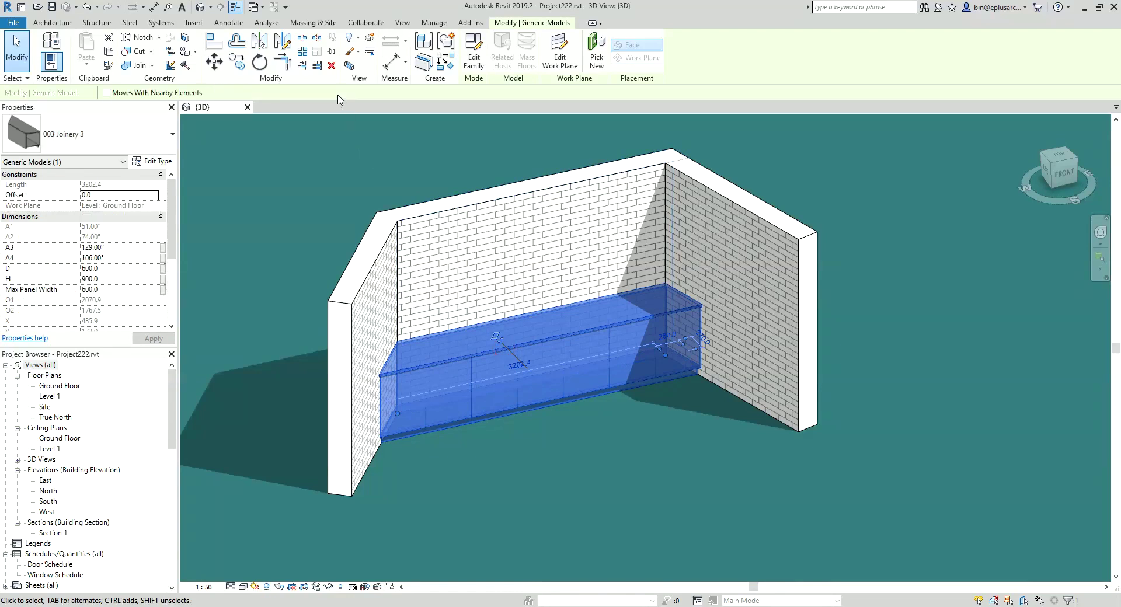
left_click(349, 65)
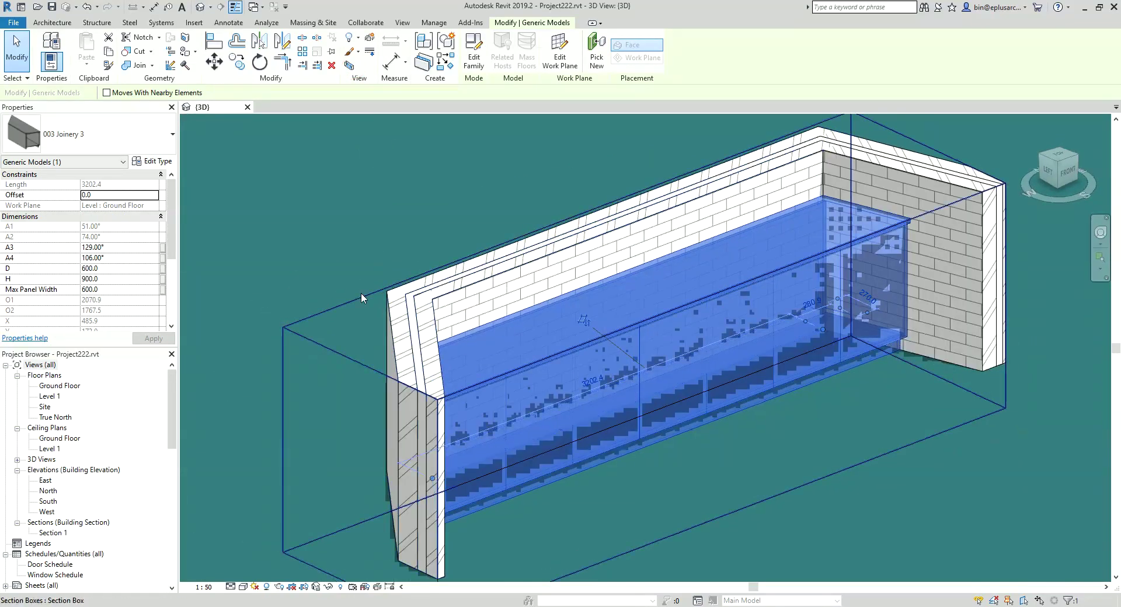
left_click(359, 296)
scroll(443, 443, "down", 3)
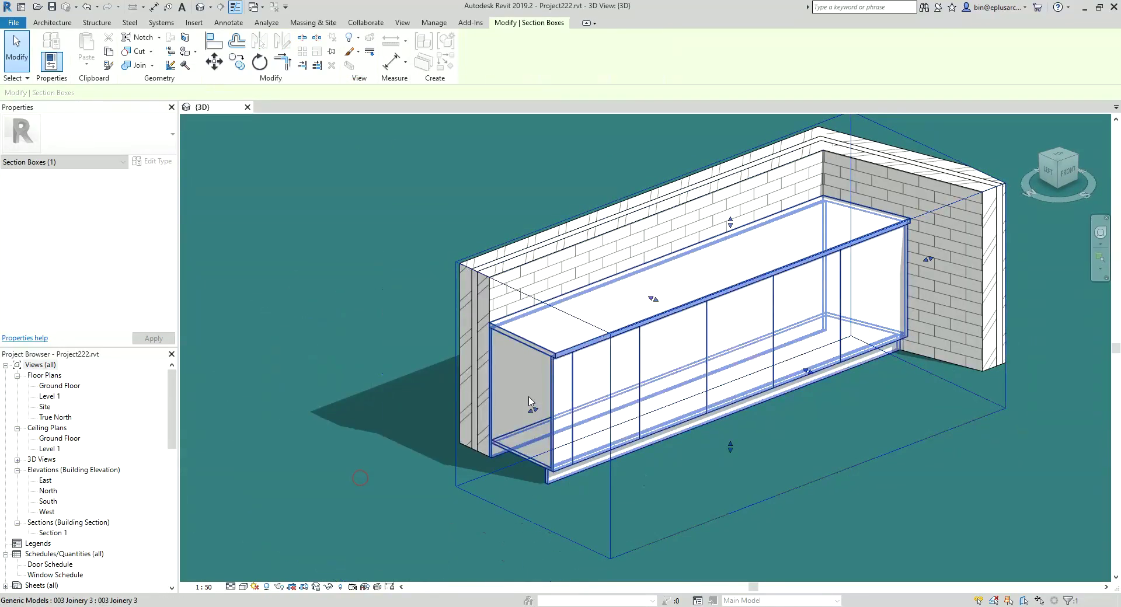
key("Escape")
mouse_move(704, 425)
middle_mouse_down("shift")
mouse_move(611, 395)
mouse_move(748, 353)
mouse_move(736, 296)
mouse_move(689, 296)
mouse_move(736, 295)
mouse_move(612, 391)
middle_mouse_up("shift")
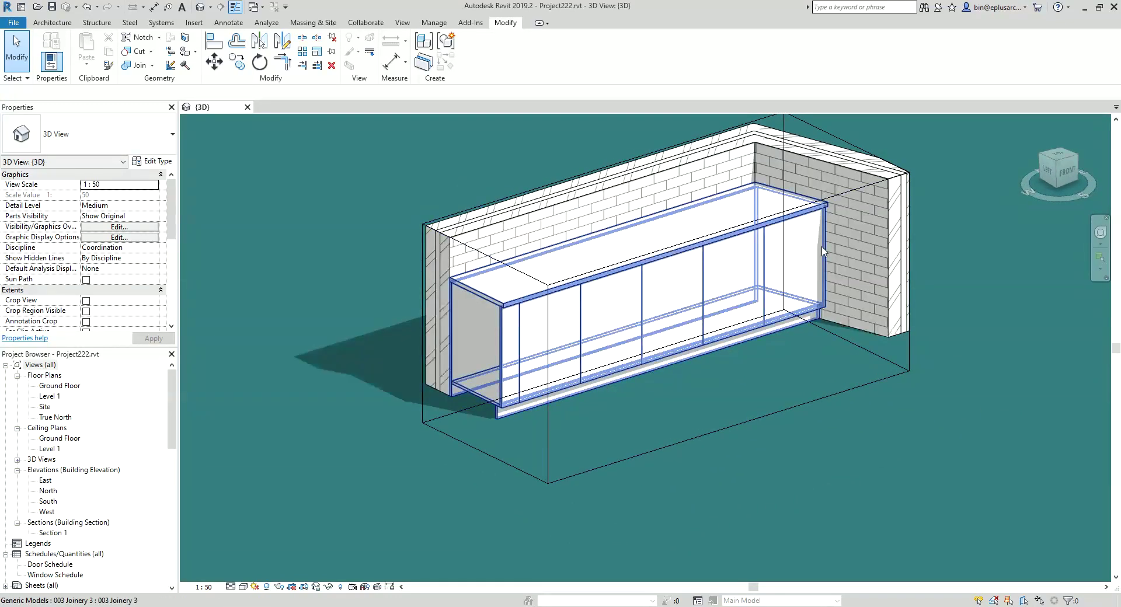
Step: Temporarily hide the right and back brick walls to inspect the cabinet, reset, then edit its family
left_click(845, 240)
key("h")
key("h")
left_click(730, 177)
key("h")
key("h")
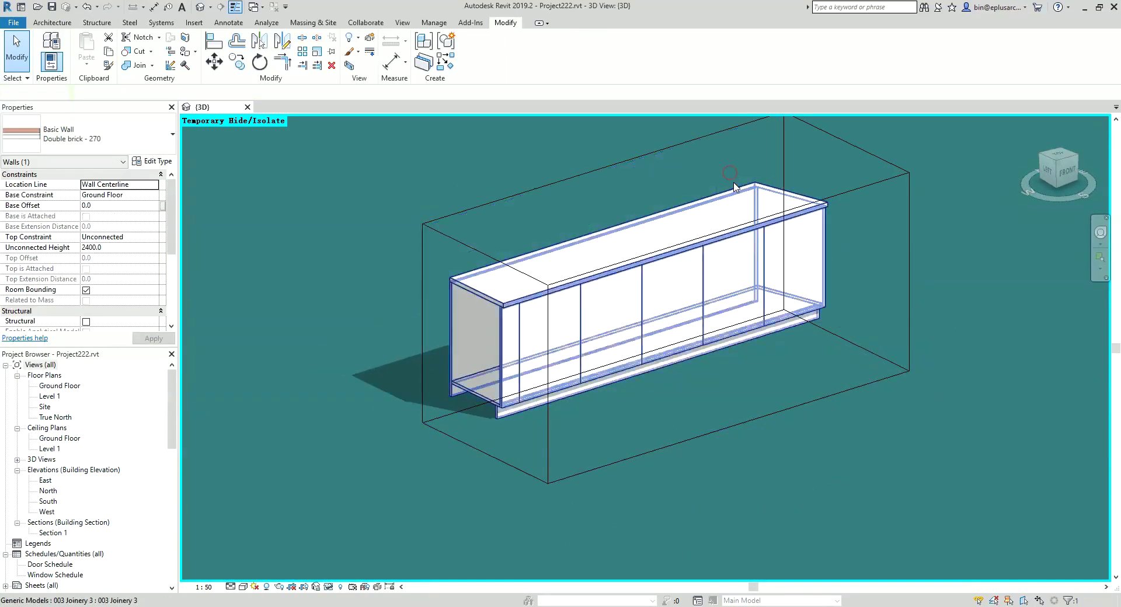
mouse_move(724, 291)
middle_mouse_down("shift")
mouse_move(483, 251)
mouse_move(488, 173)
mouse_move(678, 328)
mouse_move(823, 323)
mouse_move(701, 345)
middle_mouse_up("shift")
scroll(109, 271, "down", 1)
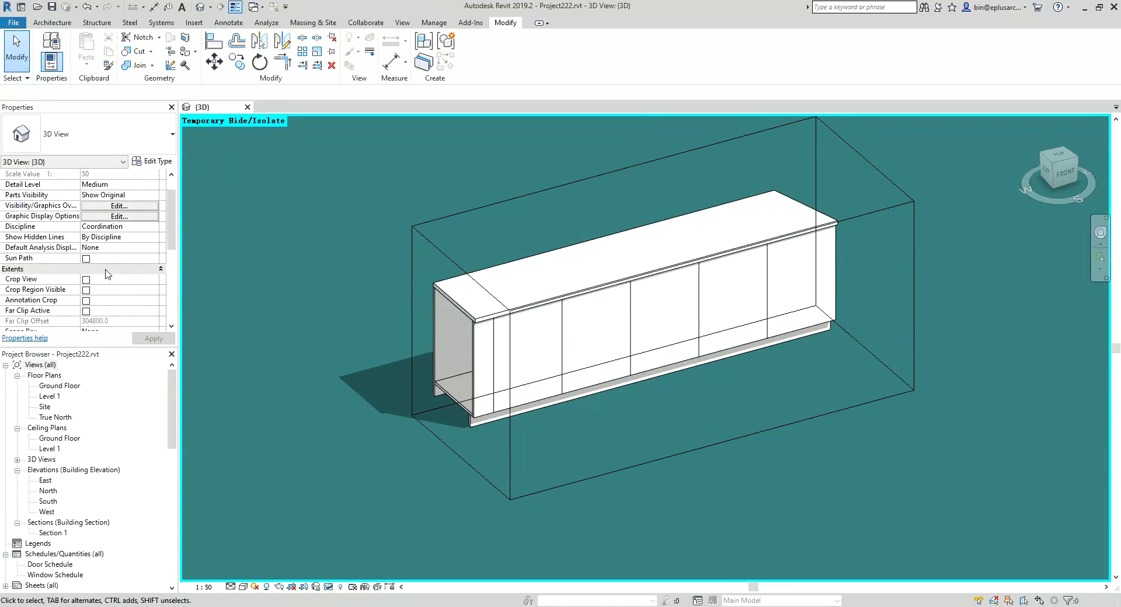
scroll(105, 286, "down", 1)
scroll(98, 298, "down", 1)
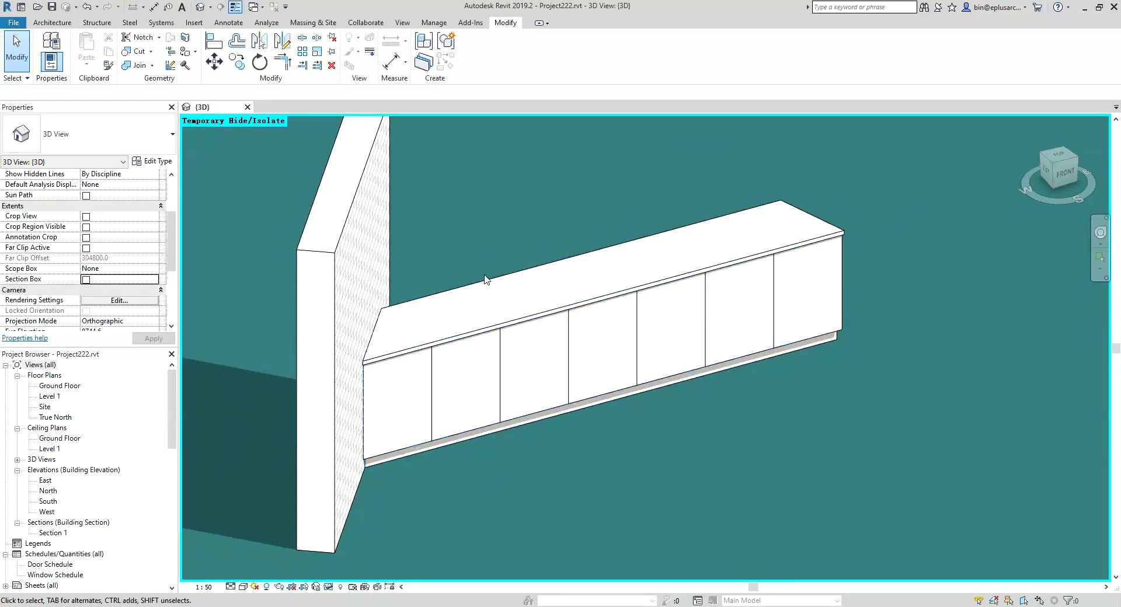
key("h")
key("r")
left_click(546, 308)
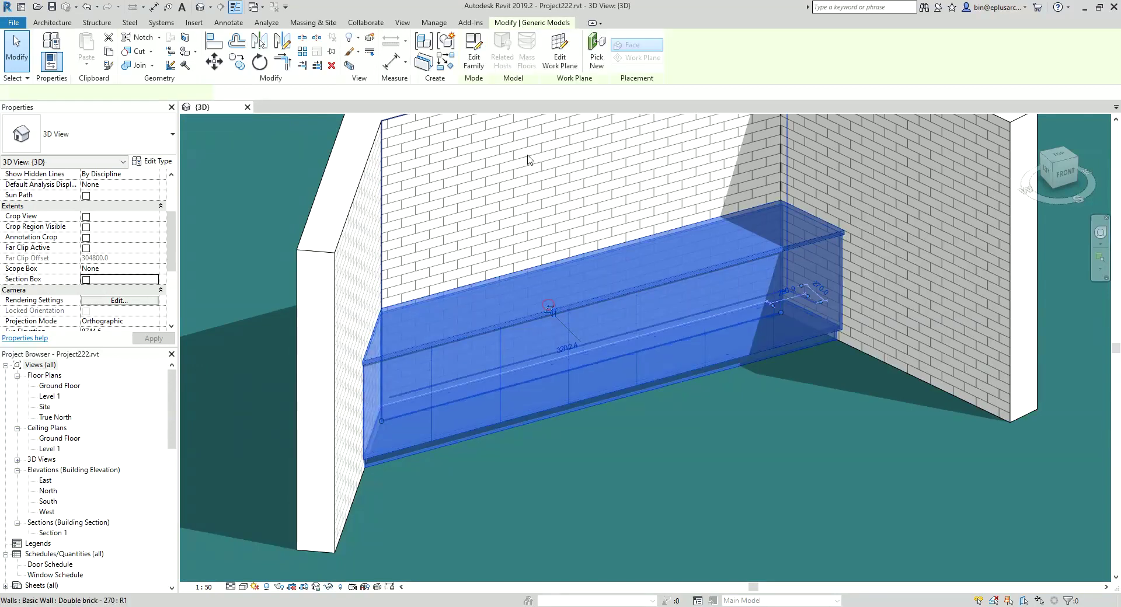
left_click(481, 61)
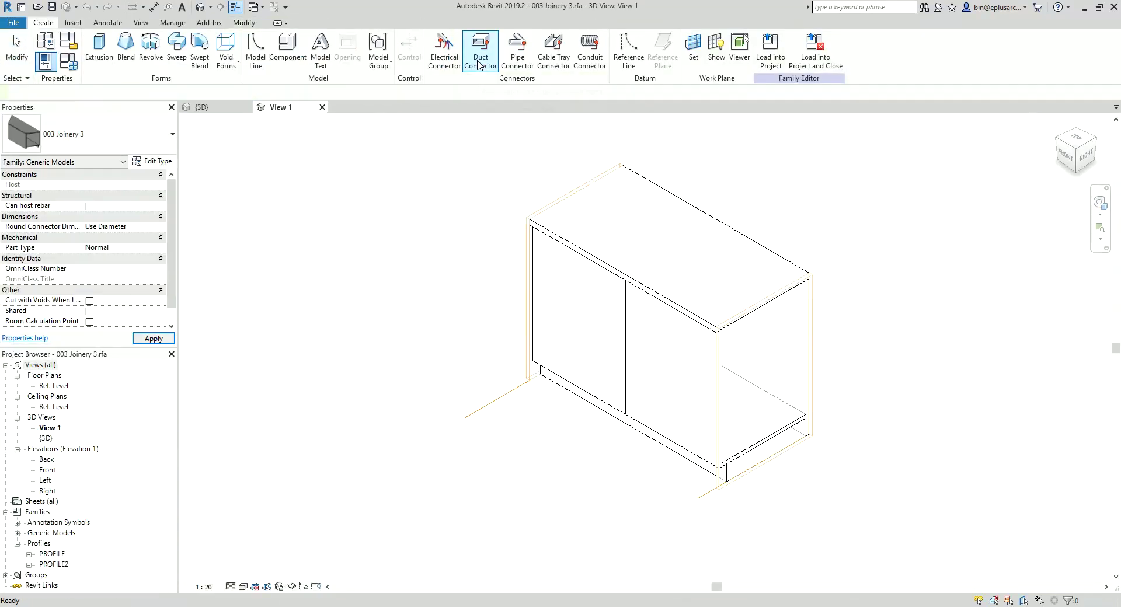
Step: In the Ref. Level plan, set A3 and A4 to 121° in Family Types, giving 59° end angles
mouse_move(596, 362)
middle_mouse_down()
mouse_move(571, 356)
mouse_move(783, 358)
mouse_move(654, 335)
mouse_move(623, 348)
middle_mouse_up()
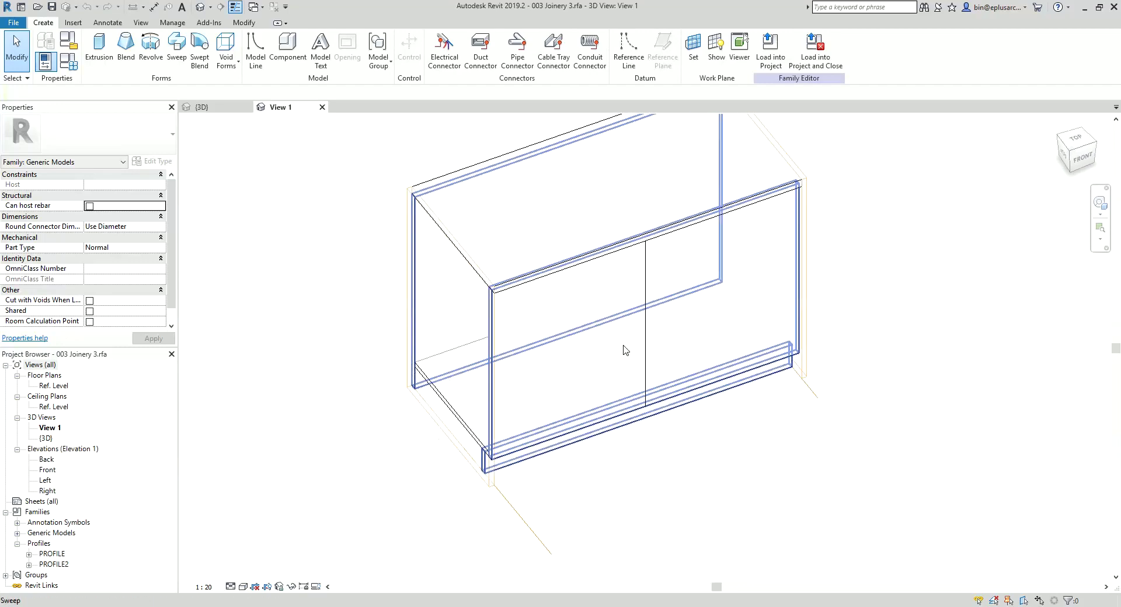
double_click(51, 386)
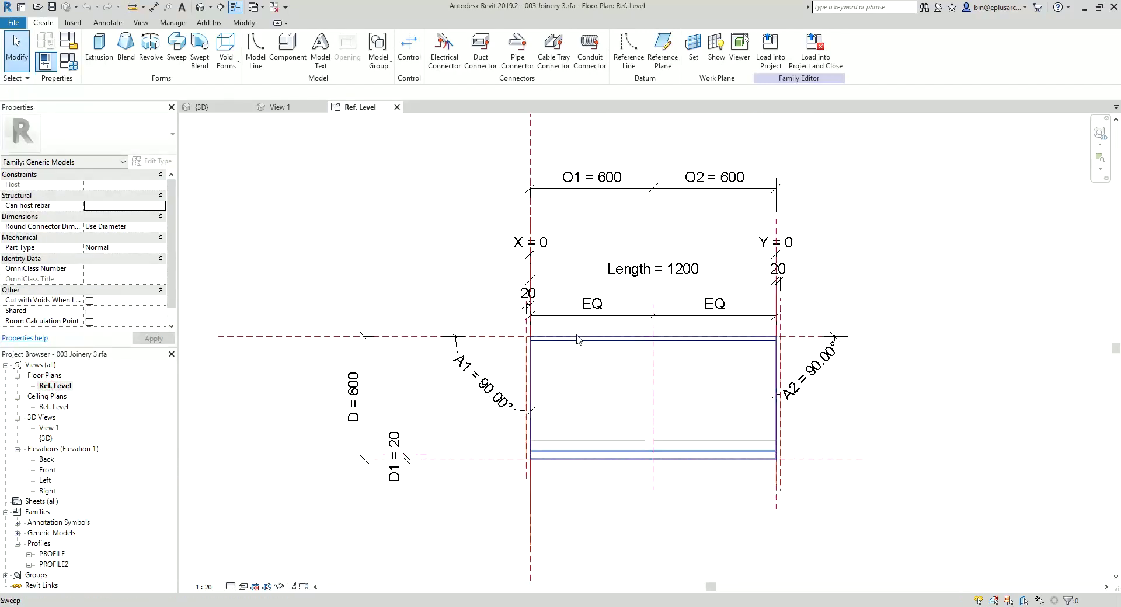
middle_click_drag(578, 339, 559, 348)
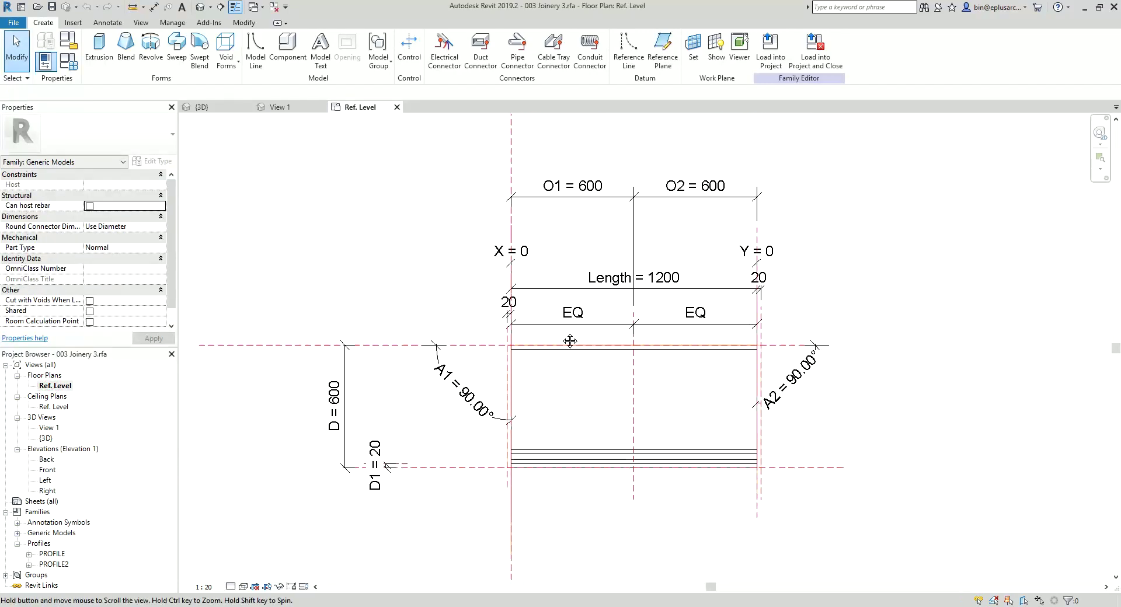
left_click(75, 67)
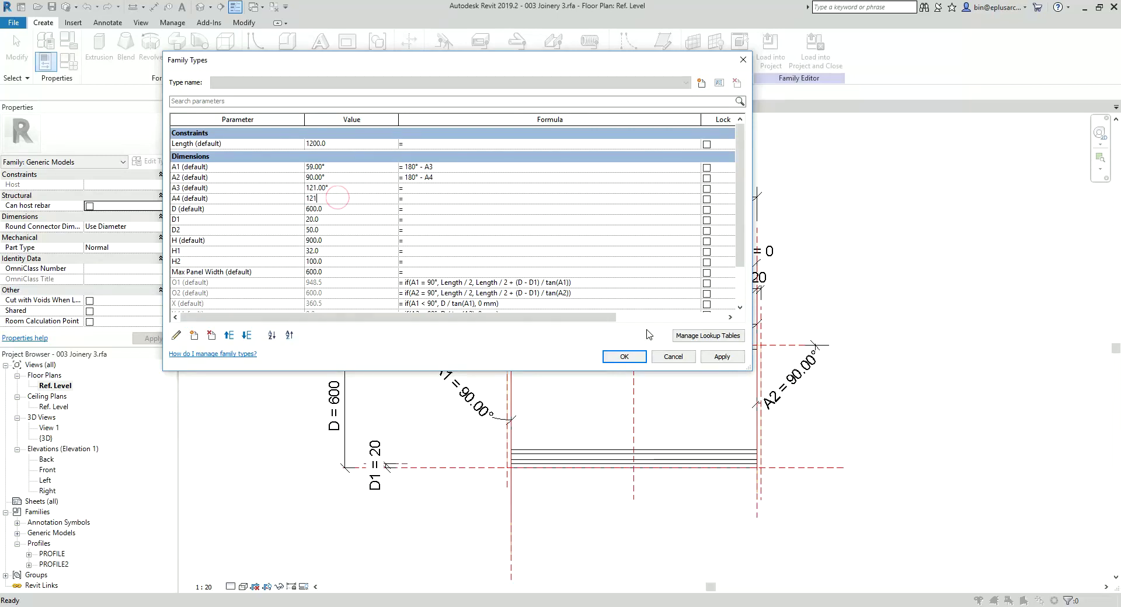
left_click(623, 357)
scroll(556, 353, "up", 1)
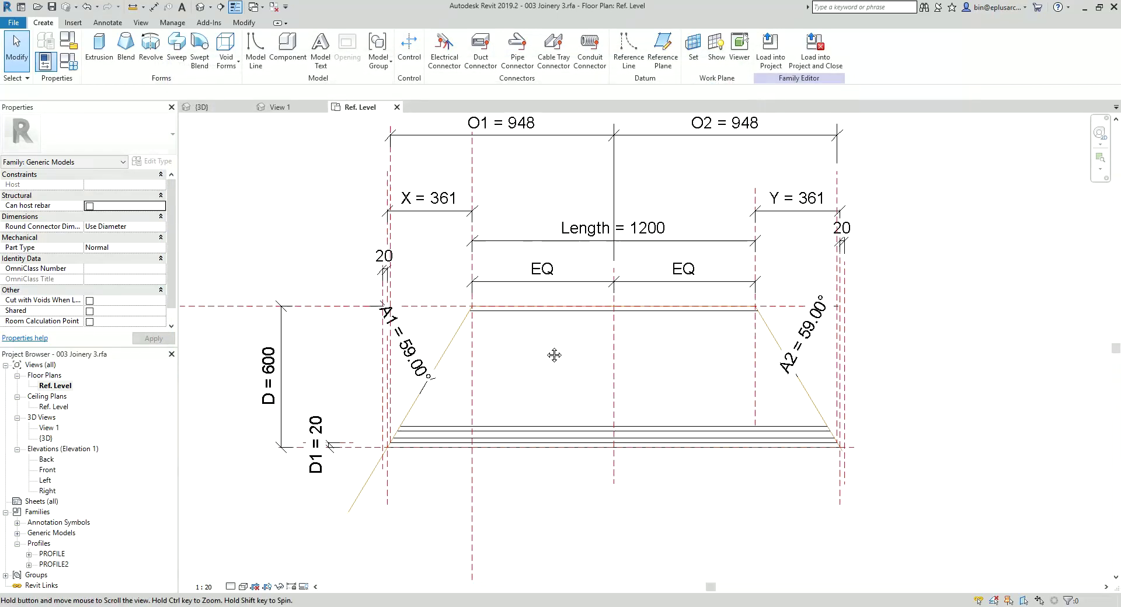
scroll(503, 350, "up", 3)
middle_click_drag(504, 350, 492, 353)
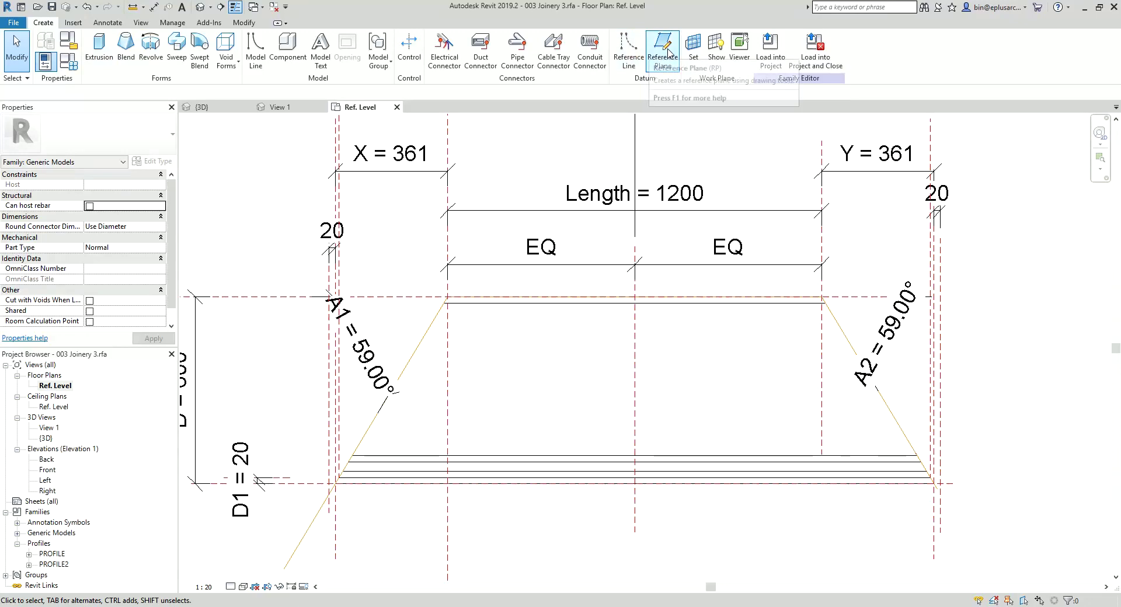
Step: Set the angled reference plane as work plane and draw a reference line along the left end
left_click(693, 46)
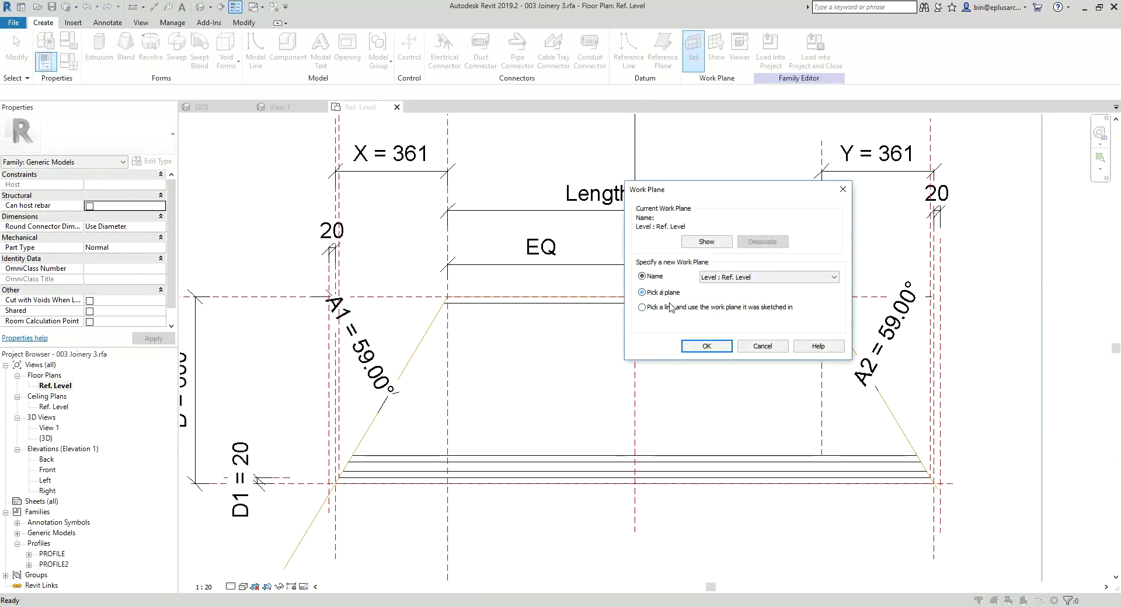
left_click(705, 347)
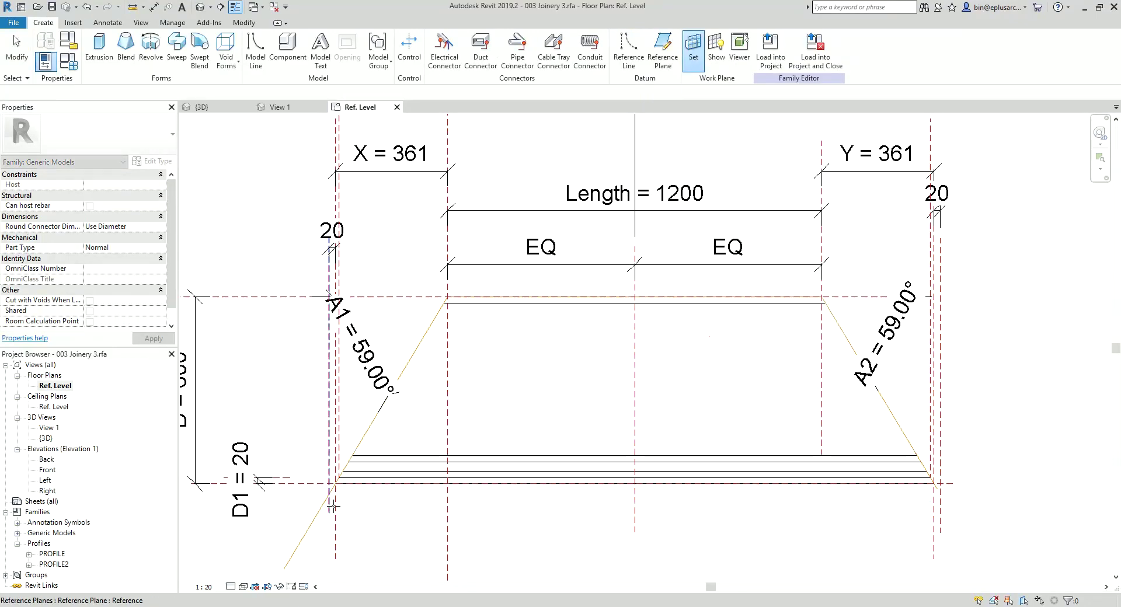
left_click(314, 528)
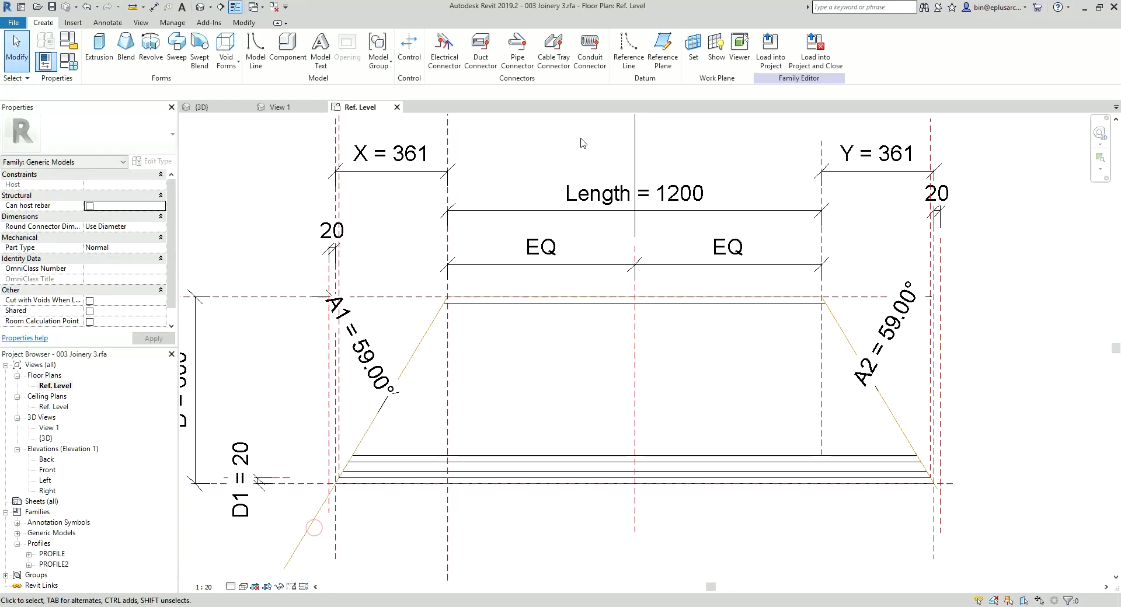
left_click(628, 48)
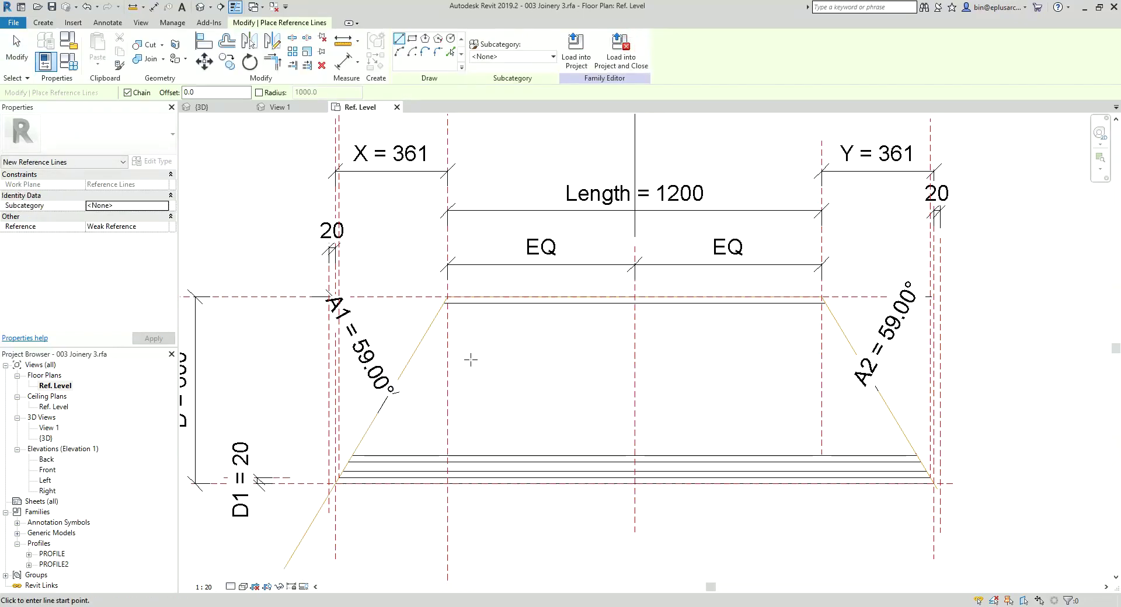
left_click(471, 359)
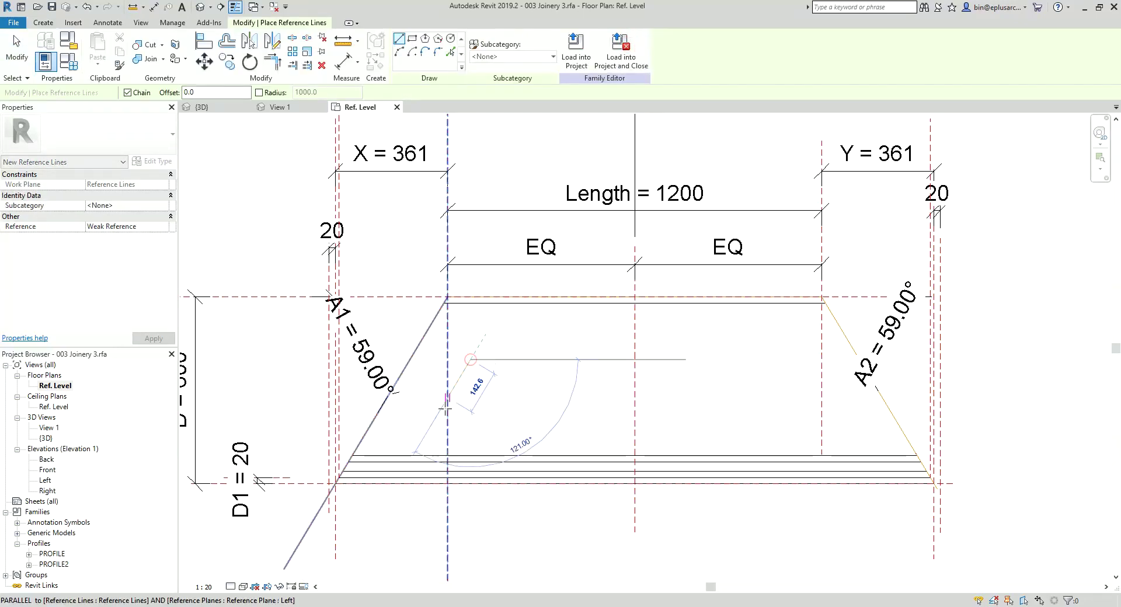
left_click(430, 435)
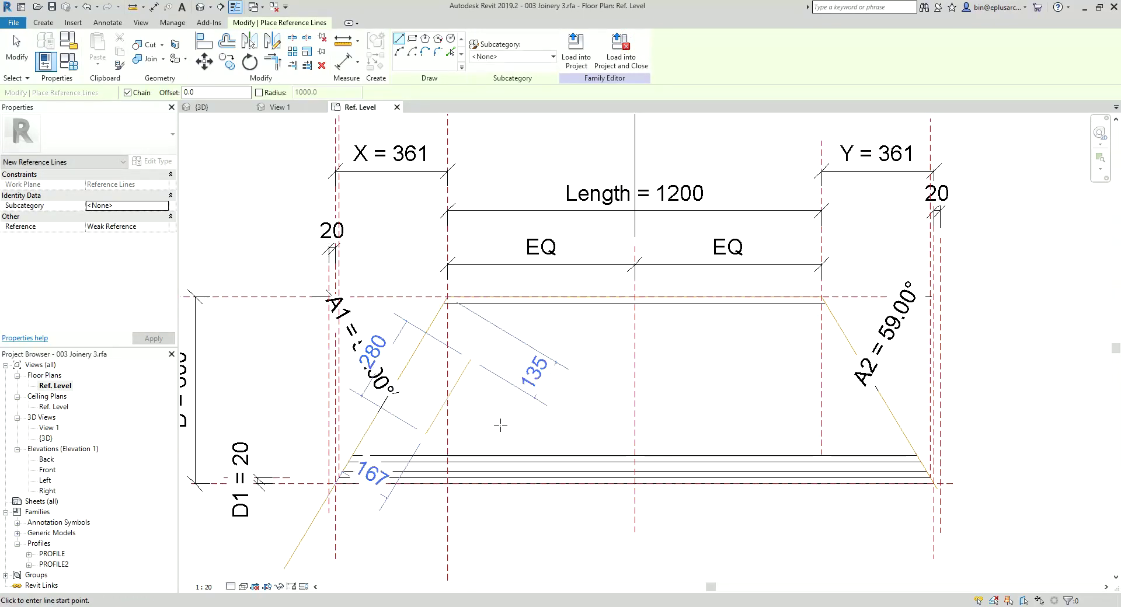
Step: Dimension the 167 gap across the angled left end, leaving the Label list unchosen
middle_click_drag(501, 426, 543, 383)
scroll(509, 370, "up", 1)
key("i")
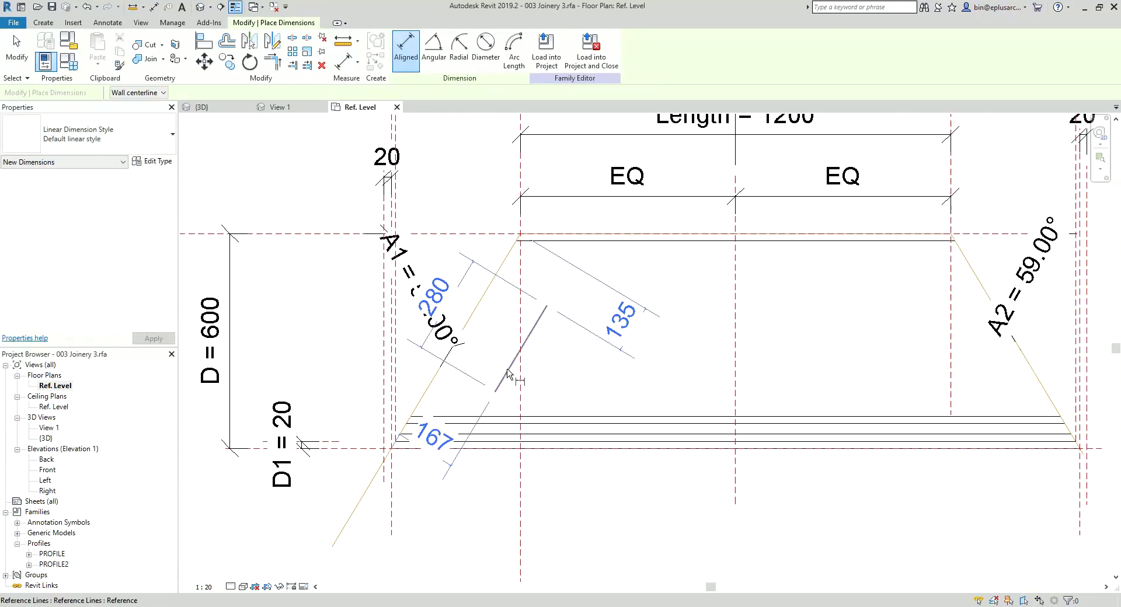
left_click(501, 381)
left_click(356, 508)
middle_click_drag(357, 578, 382, 467)
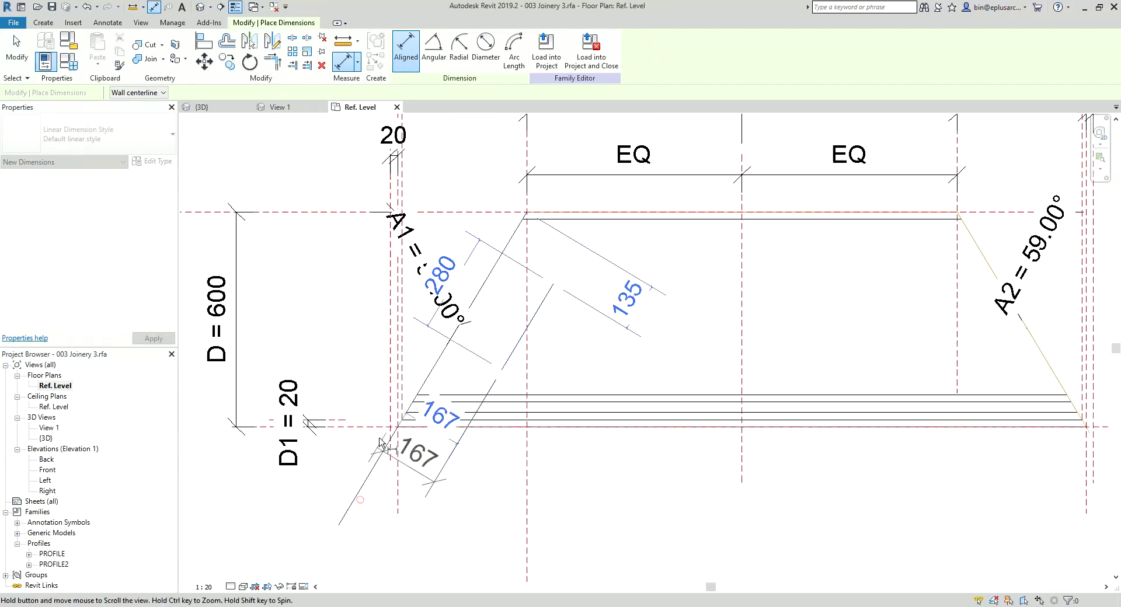
left_click(332, 482)
key("Escape")
key("Escape")
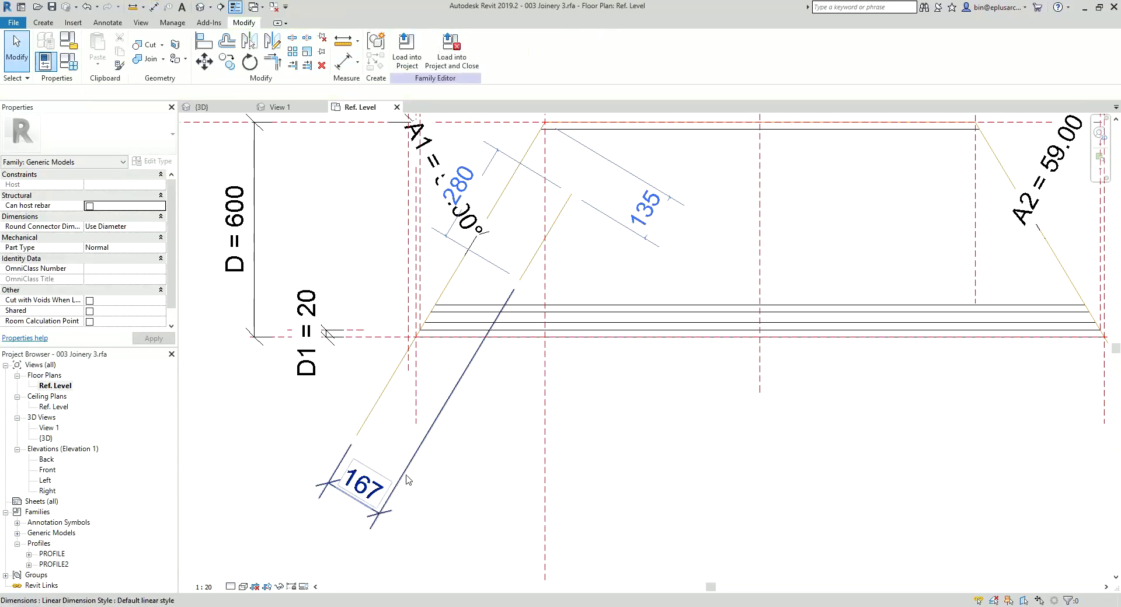
left_click(435, 49)
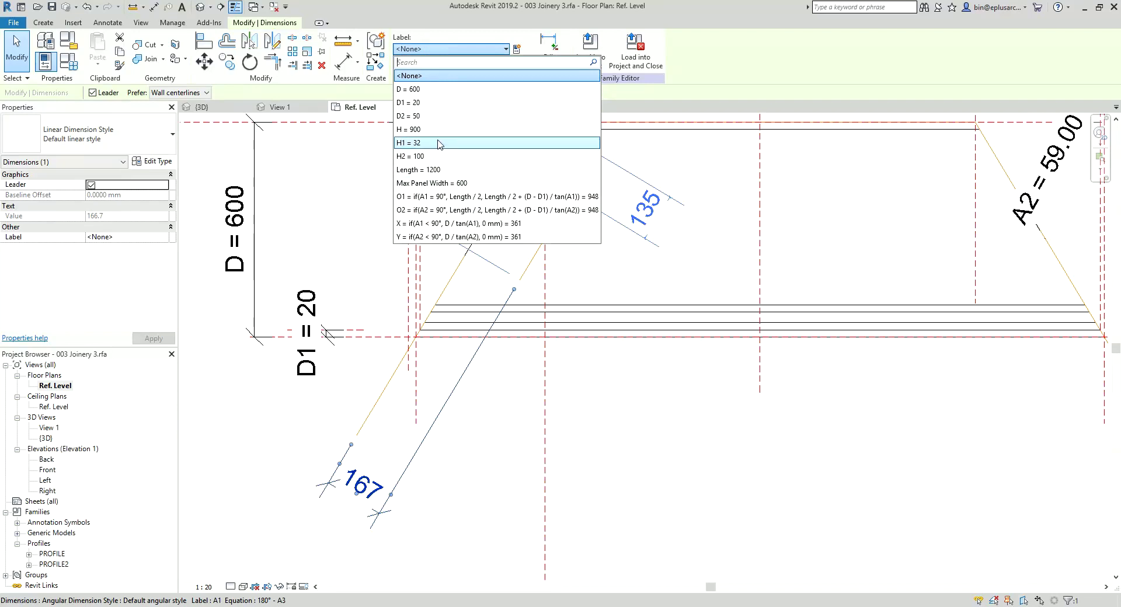
middle_click_drag(467, 204, 470, 183)
Step: Associate PROFILE's Th value of 20 with a new Th type family parameter
left_click(341, 372)
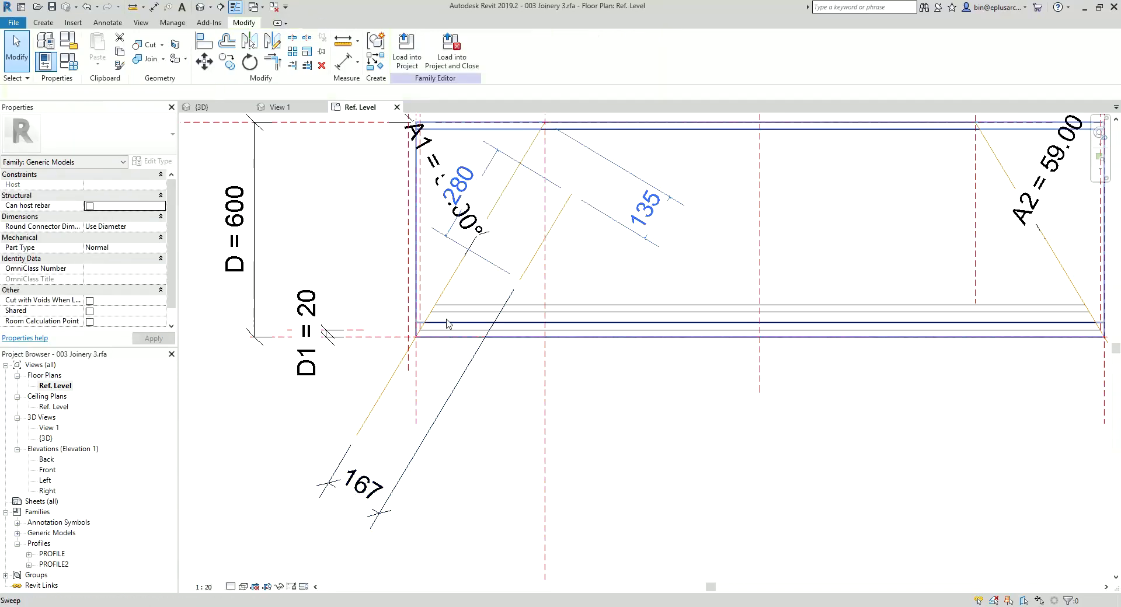
left_click(48, 566)
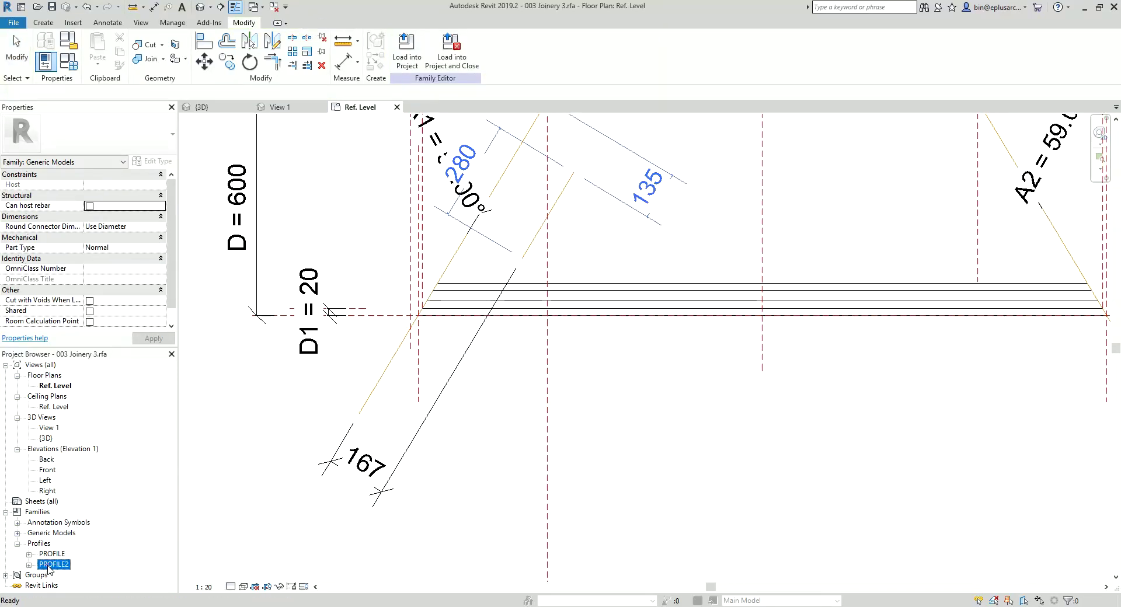
double_click(49, 555)
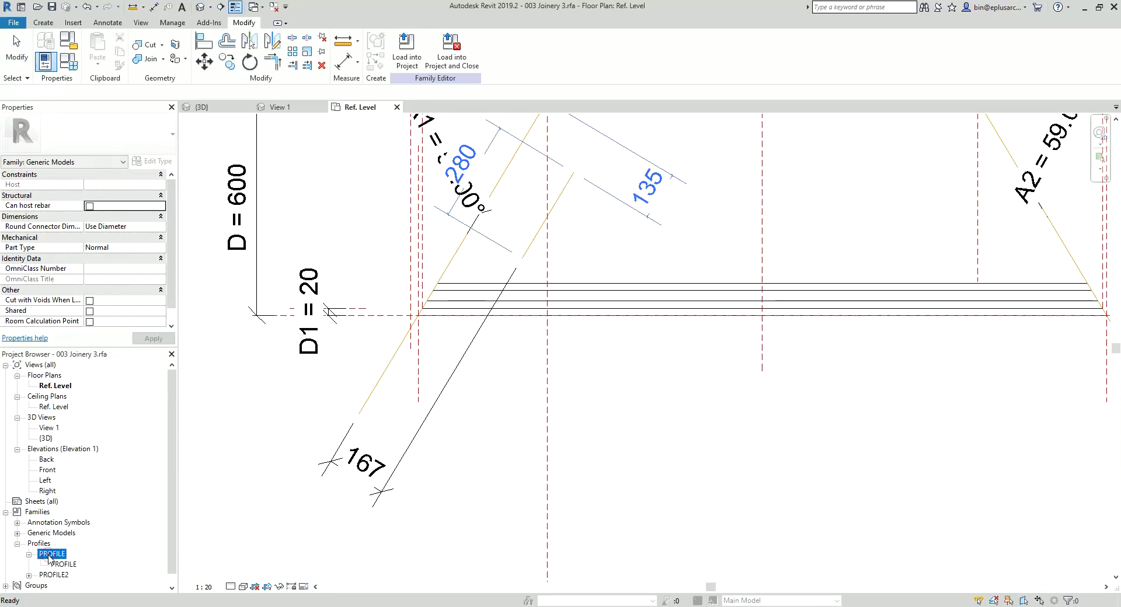
double_click(53, 565)
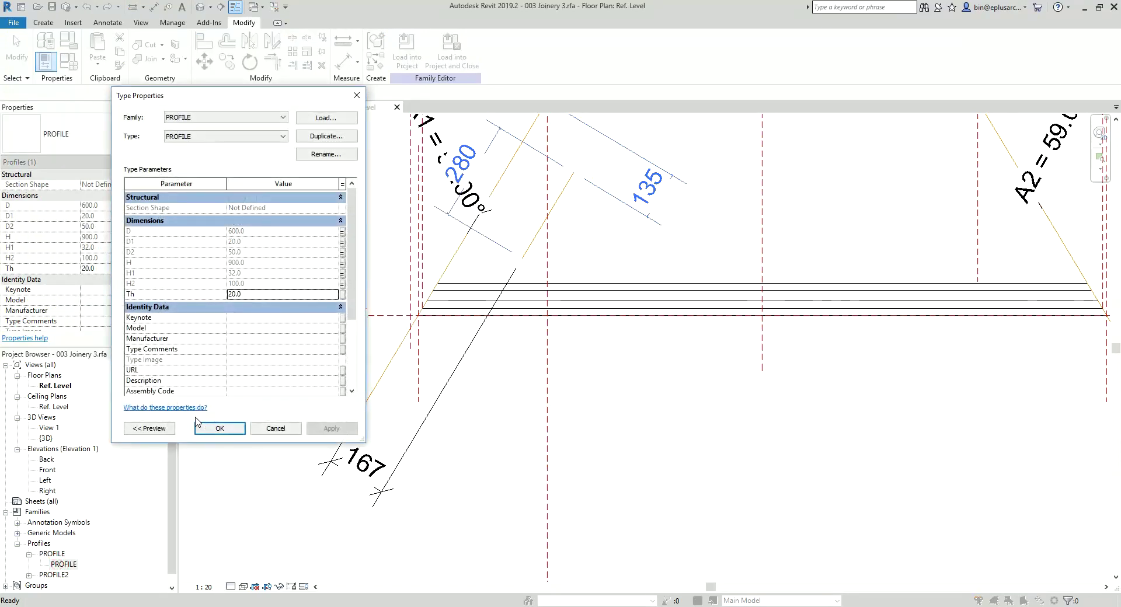
left_click(342, 295)
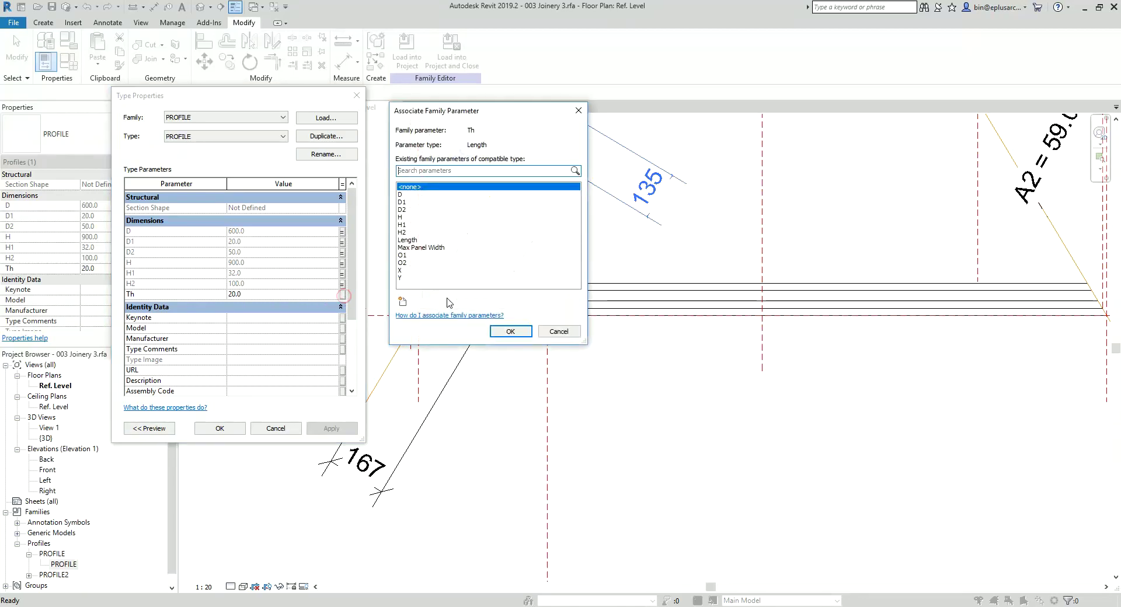
left_click(402, 301)
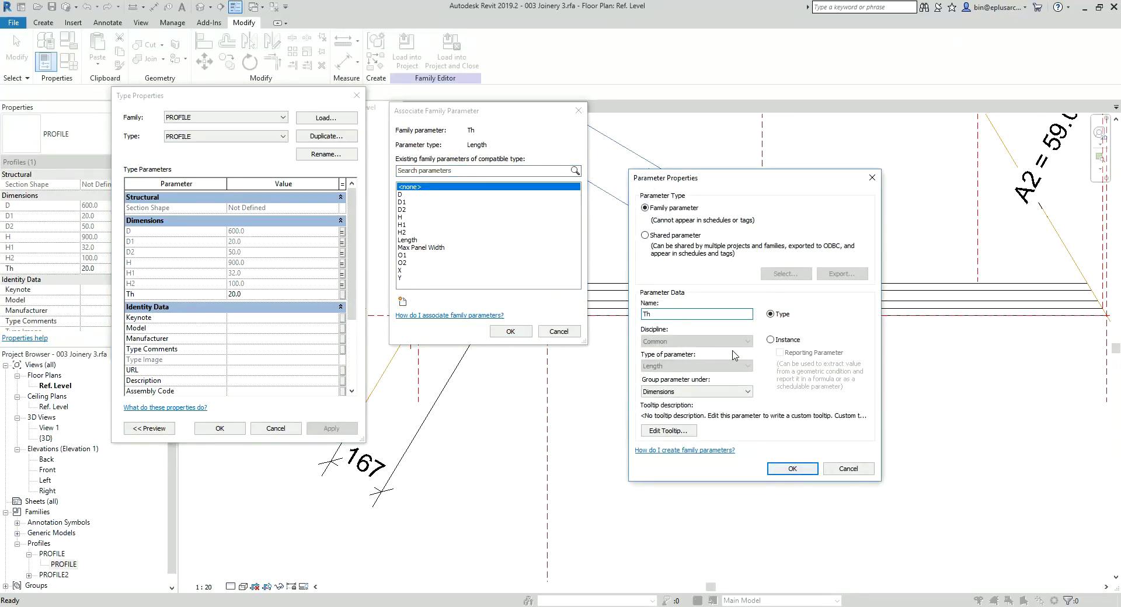
left_click(788, 467)
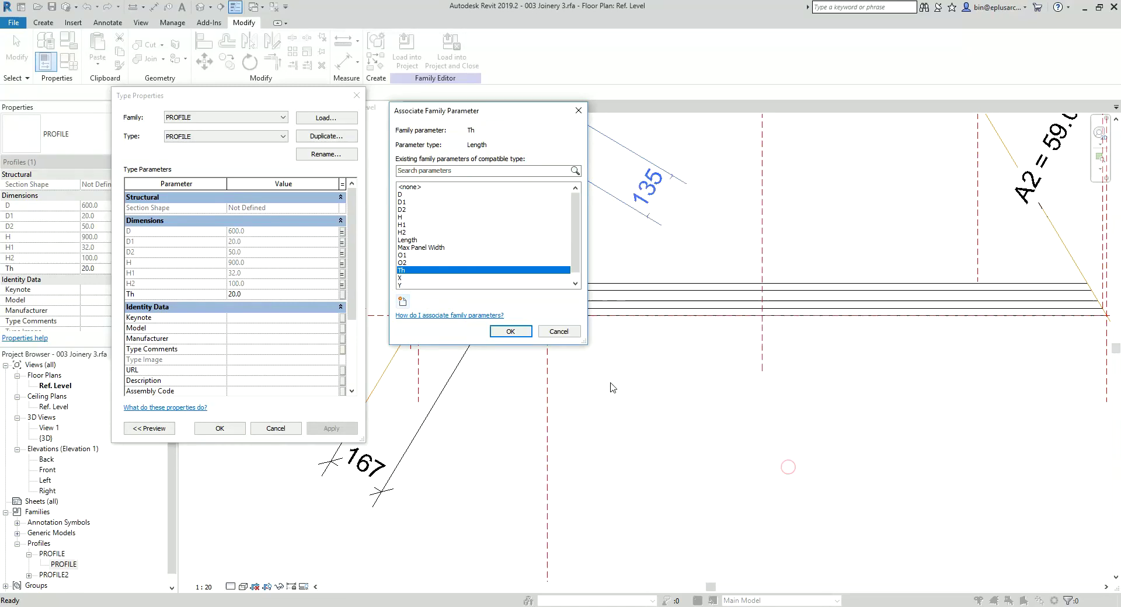
left_click(519, 334)
left_click(220, 429)
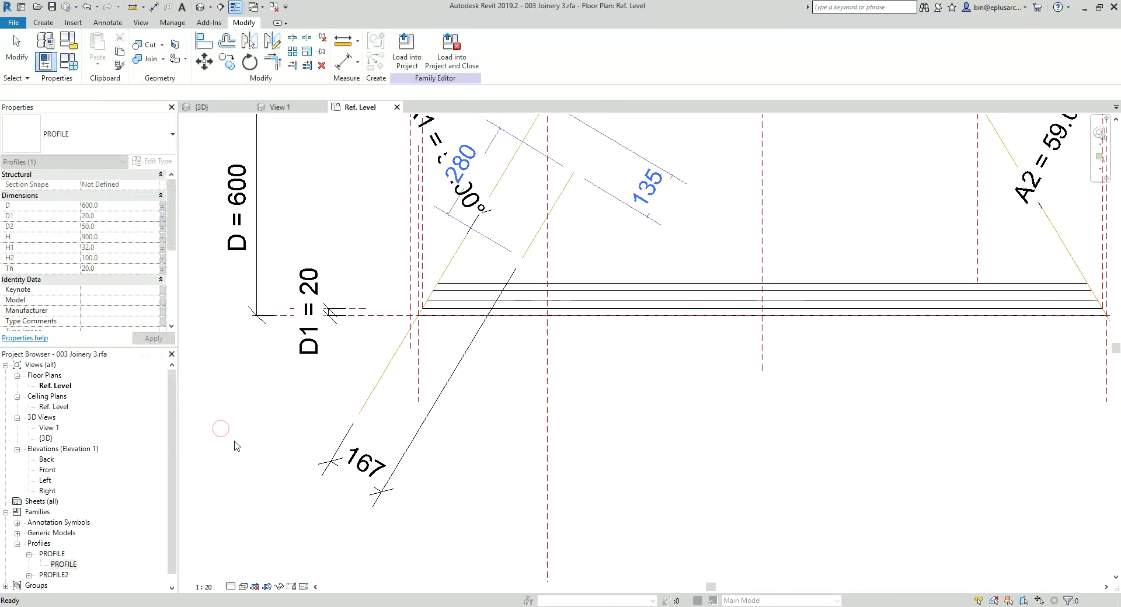
Step: In PROFILE2's type properties, link D, D1 and D2 to the matching family parameters
scroll(350, 473, "down", 1)
left_click(332, 404)
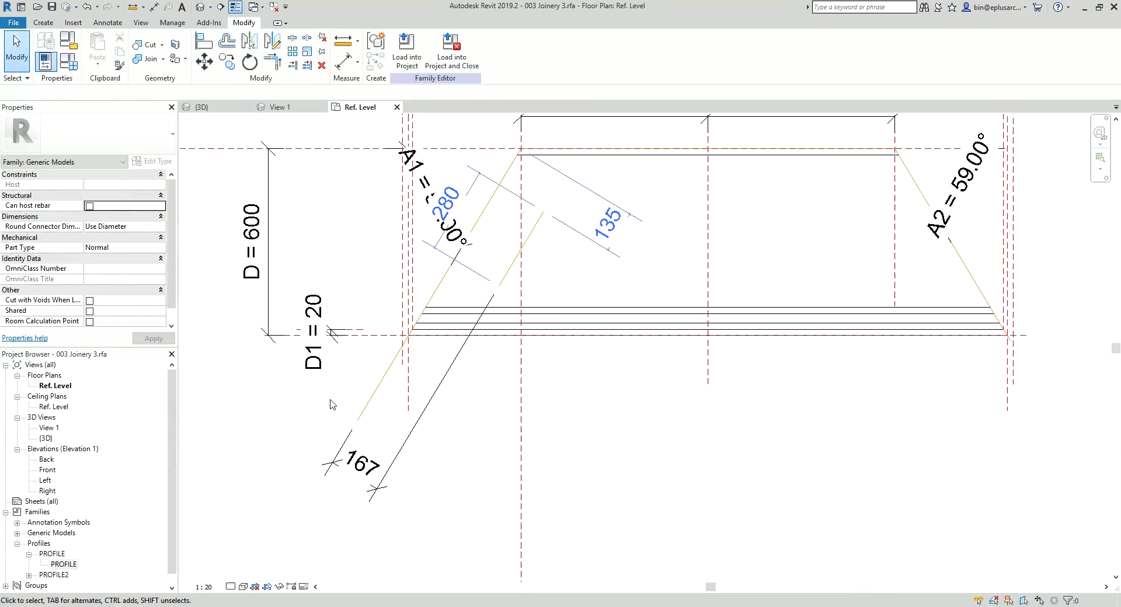
left_click(29, 576)
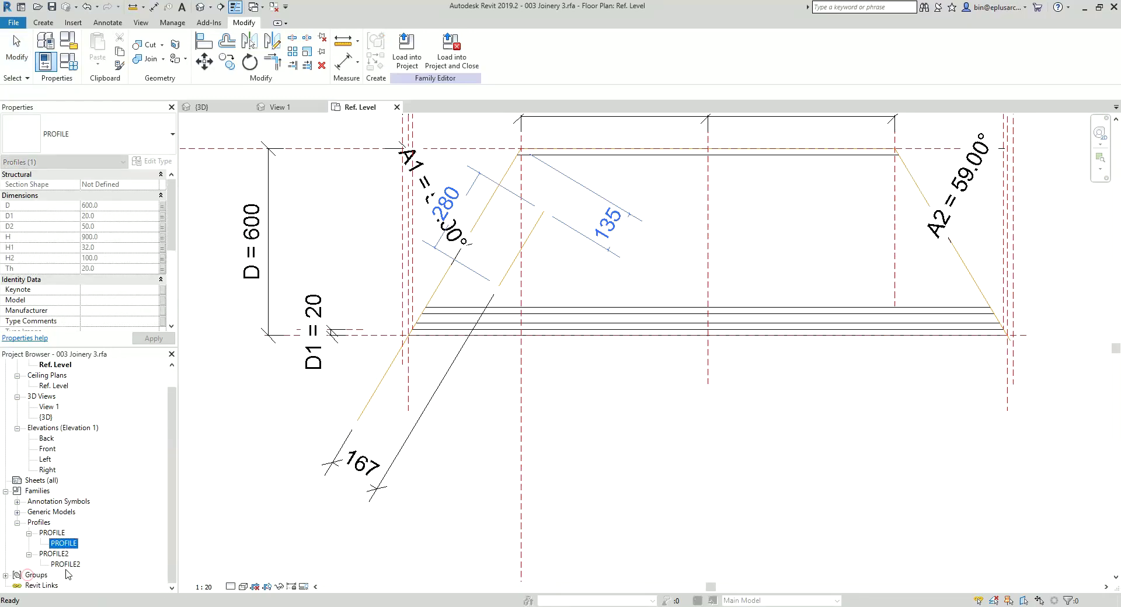
double_click(71, 564)
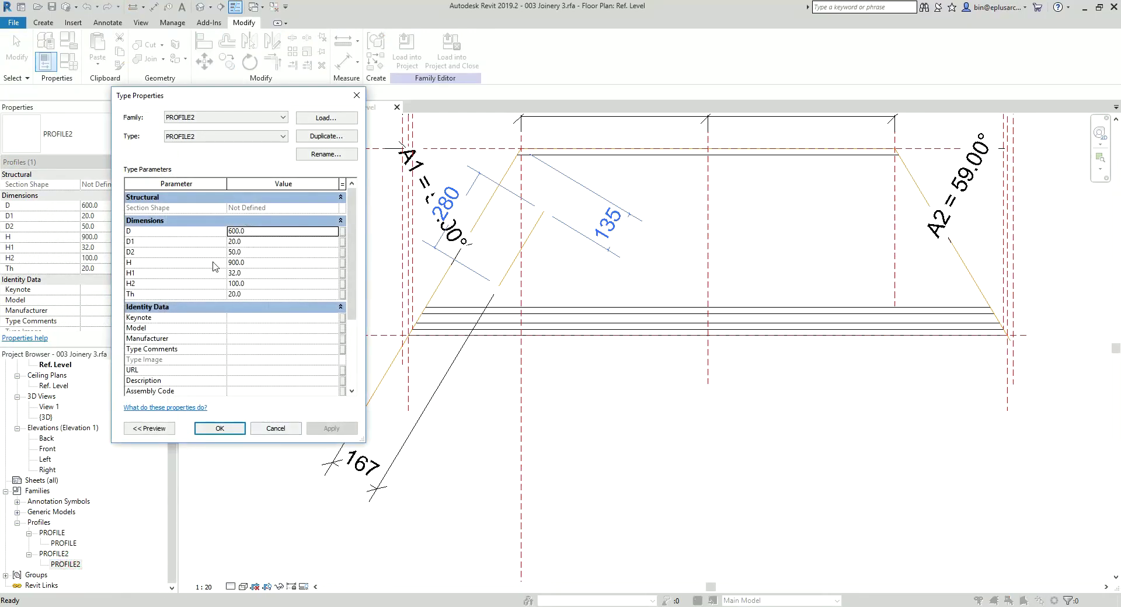
left_click(342, 231)
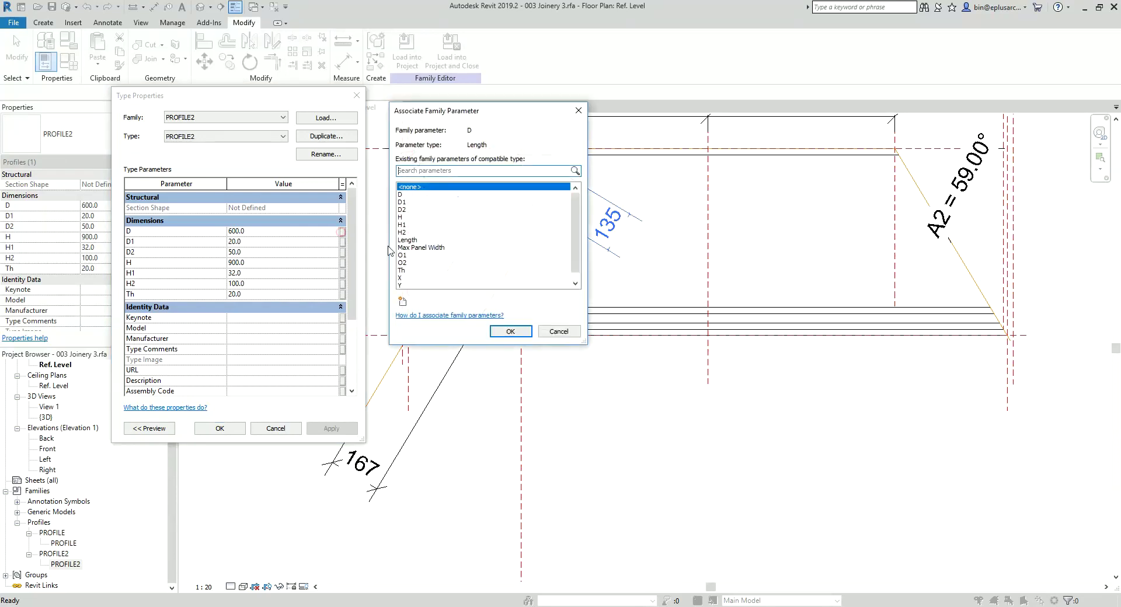
left_click(411, 194)
left_click(510, 331)
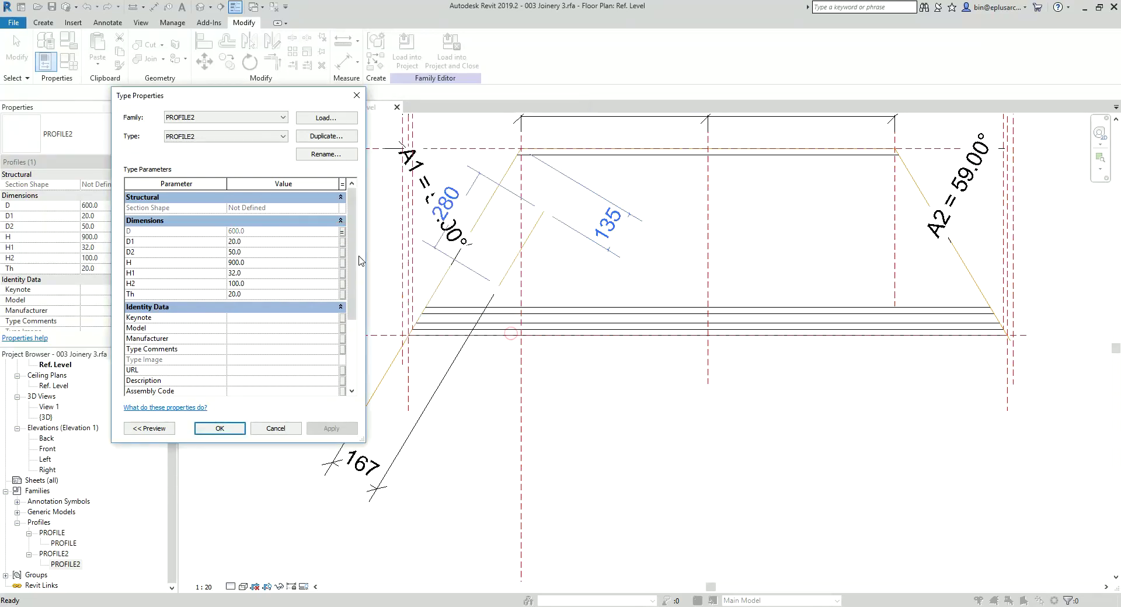
left_click(343, 242)
left_click(411, 202)
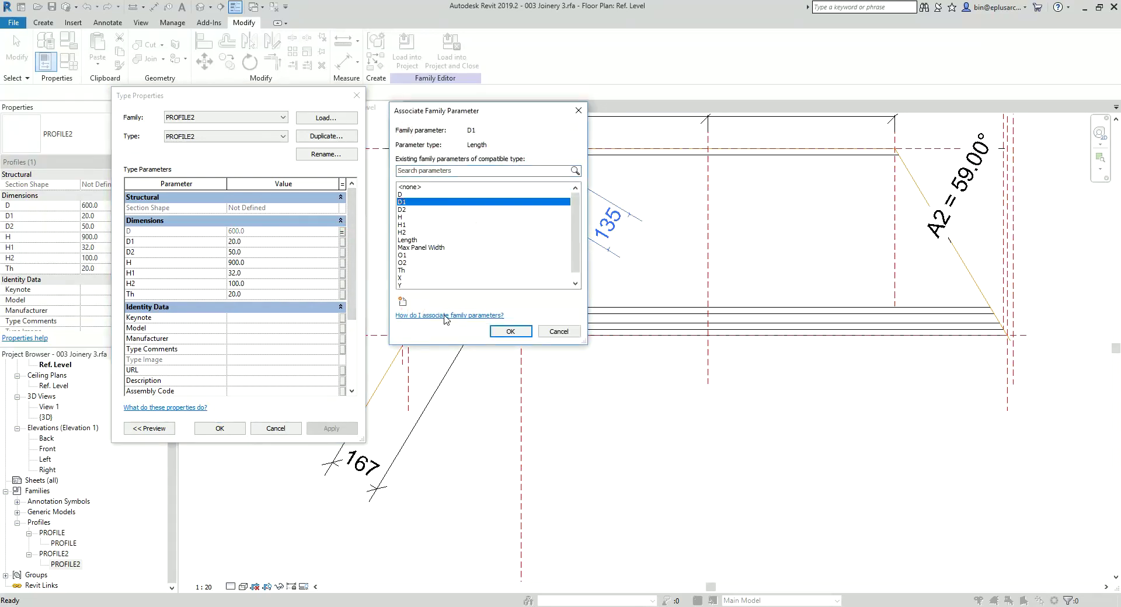
left_click(506, 335)
left_click(342, 254)
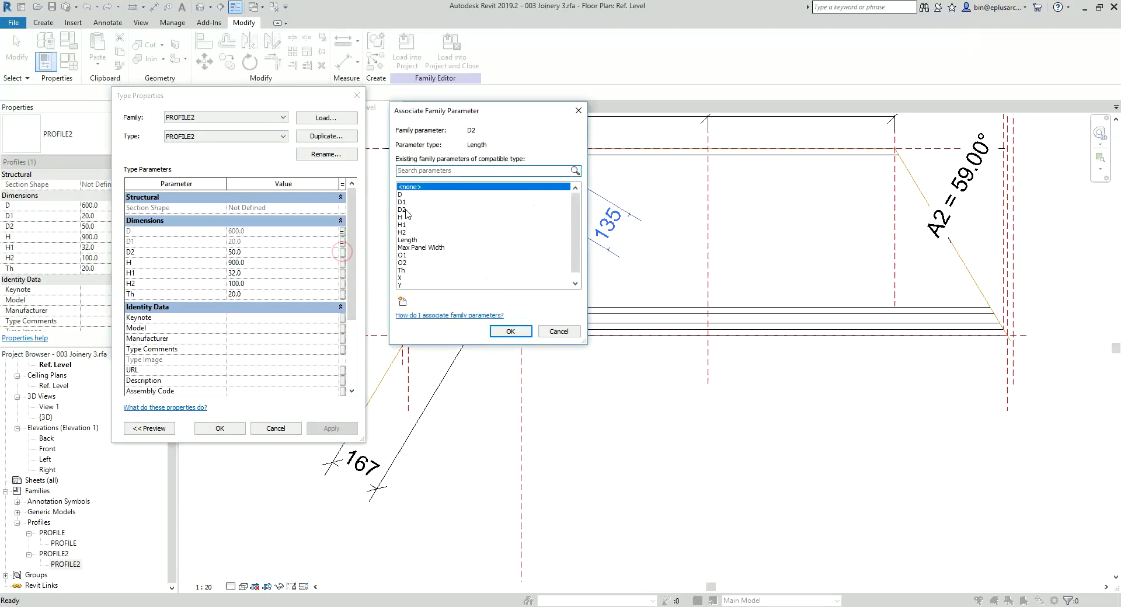
left_click(411, 210)
left_click(509, 332)
Step: Link PROFILE2's H, H1, H2 and Th to their same-named family parameters and apply
left_click(343, 263)
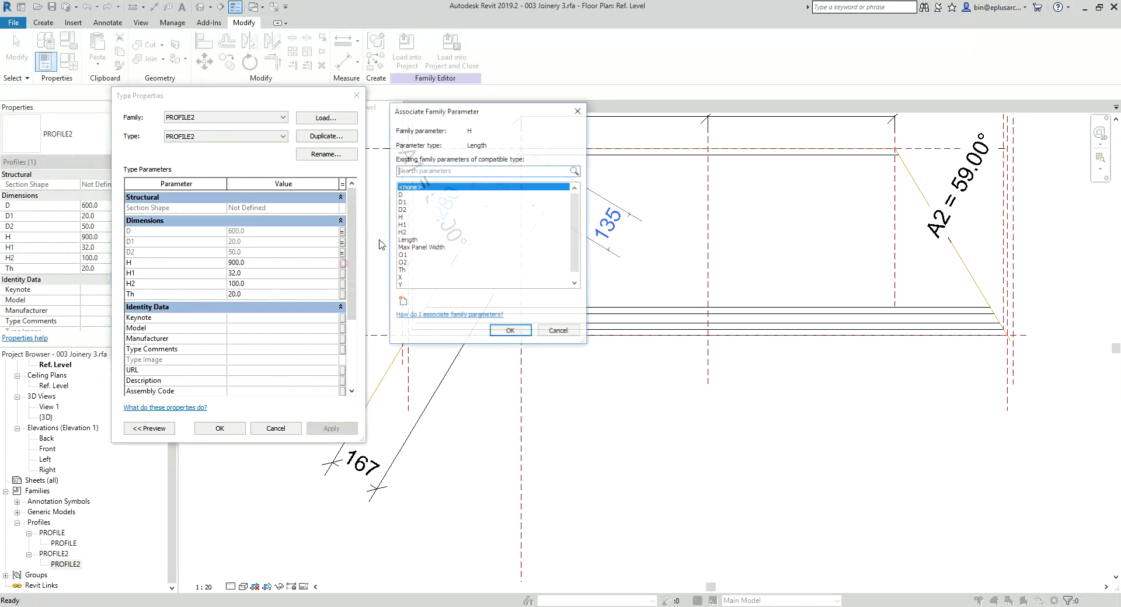
left_click(416, 217)
left_click(509, 332)
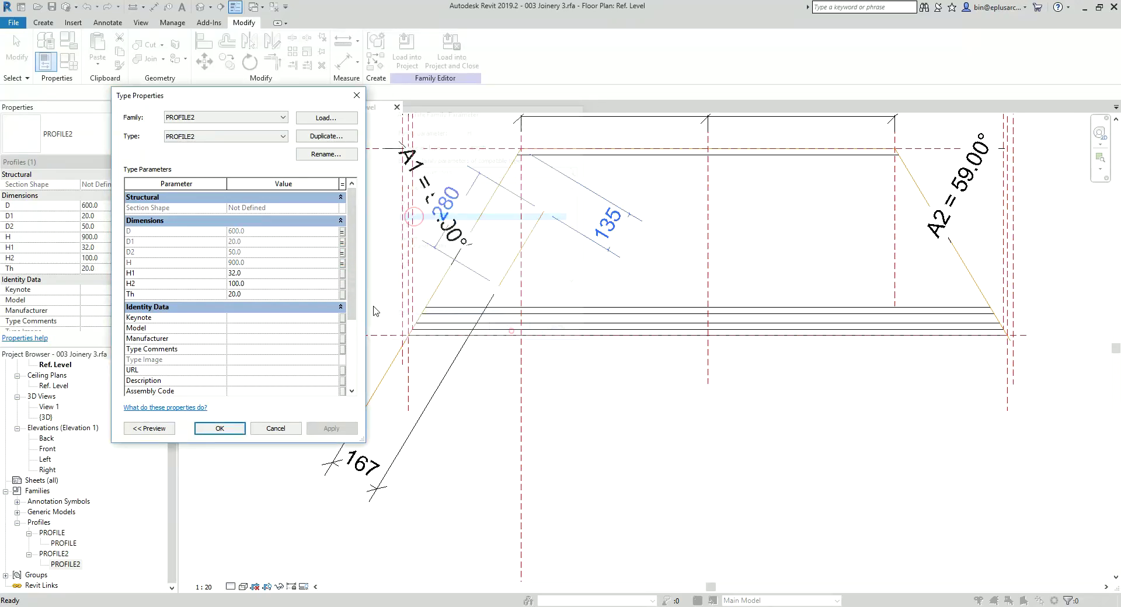
left_click(343, 273)
left_click(410, 224)
left_click(510, 331)
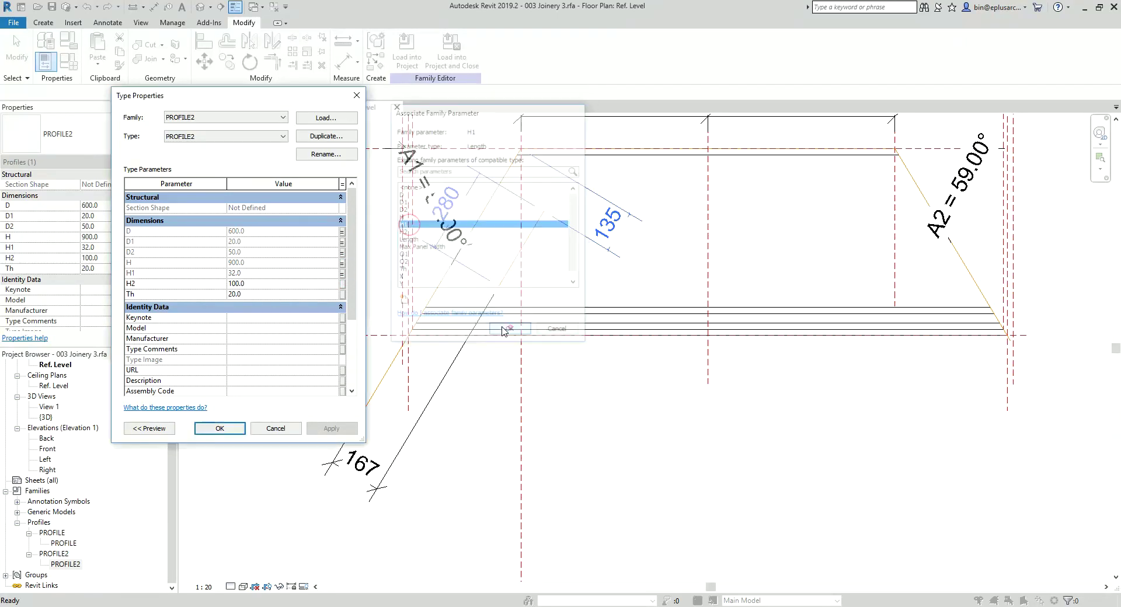
left_click(342, 284)
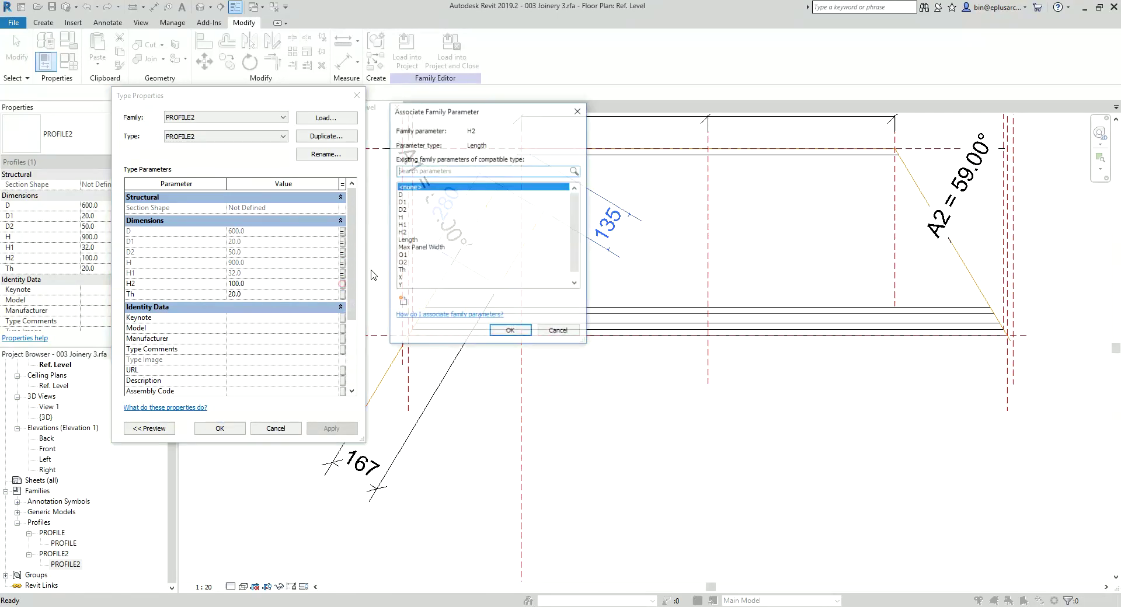
left_click(413, 232)
left_click(511, 331)
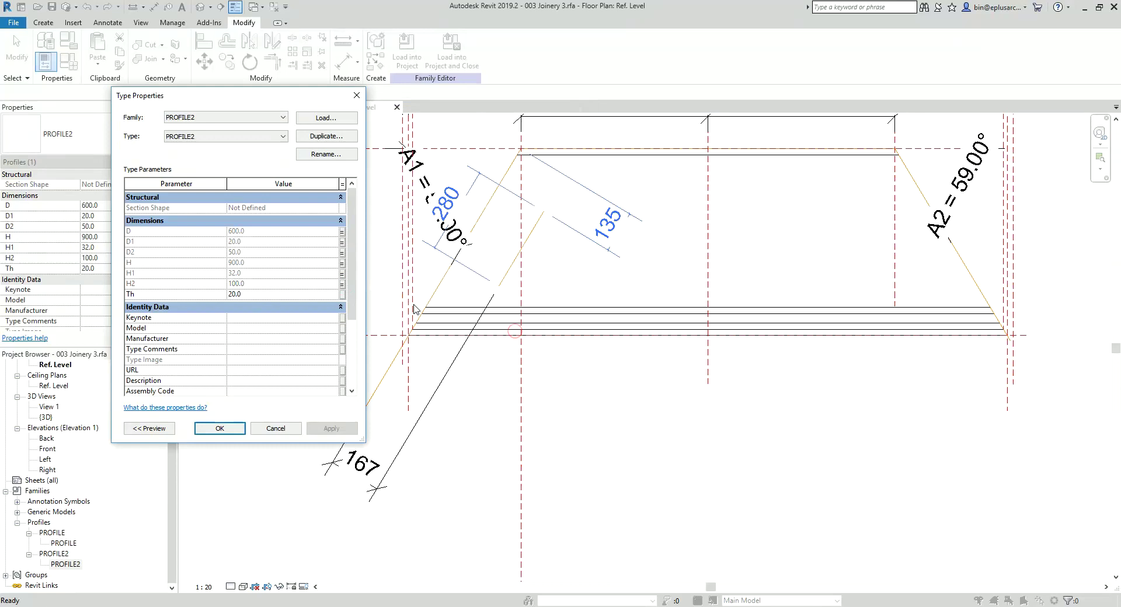
left_click(343, 294)
left_click(403, 271)
left_click(510, 331)
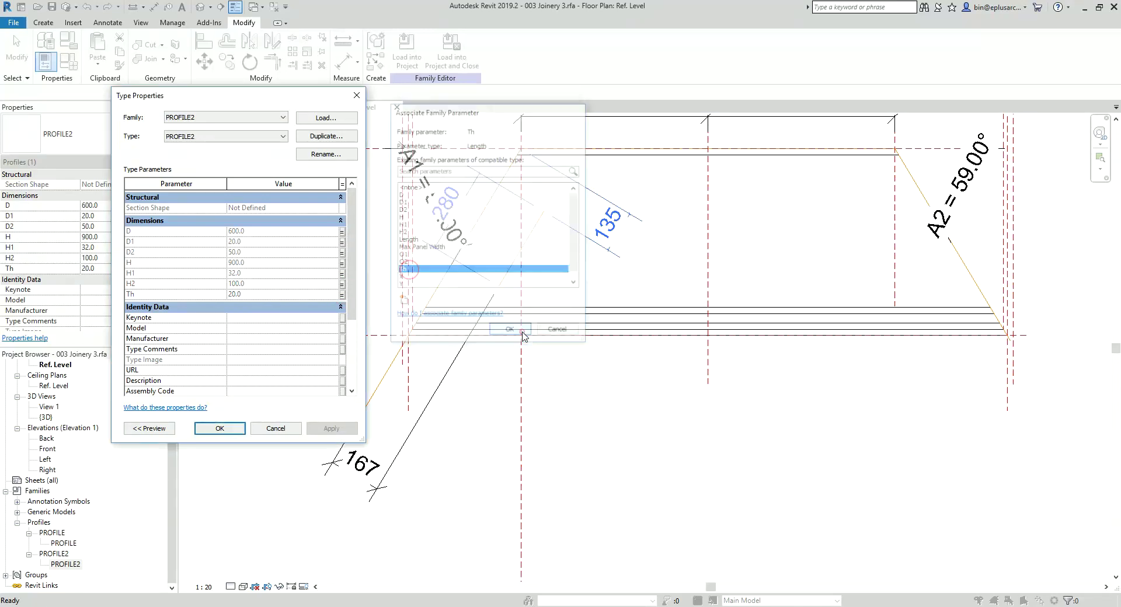
left_click(227, 435)
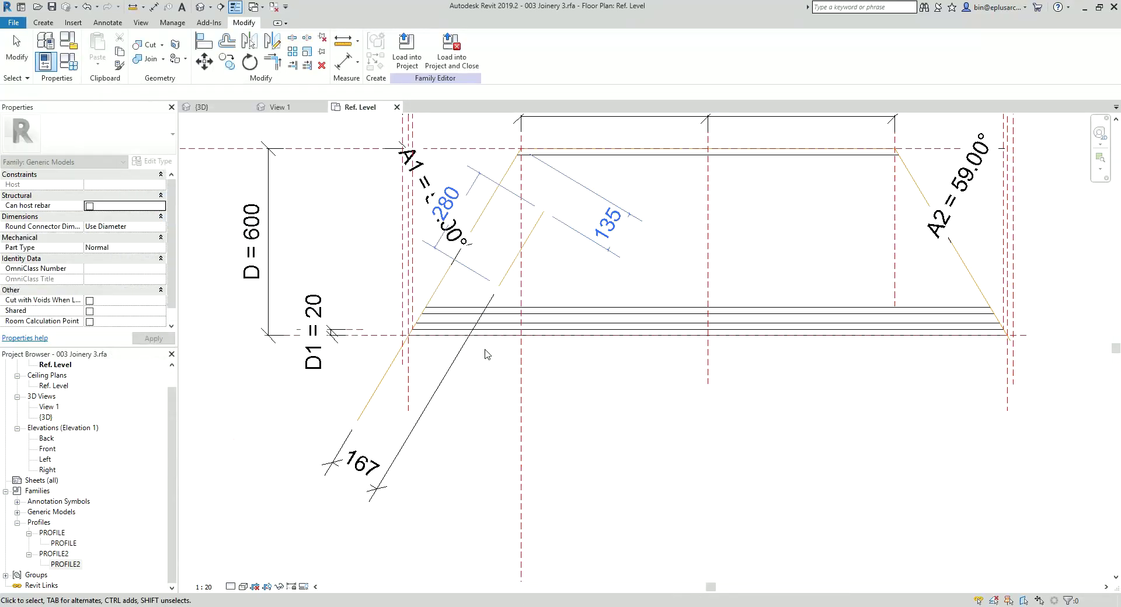
left_click(333, 431)
Step: Label the 167 thickness dimension with Th and frame the angled left end
left_click(443, 387)
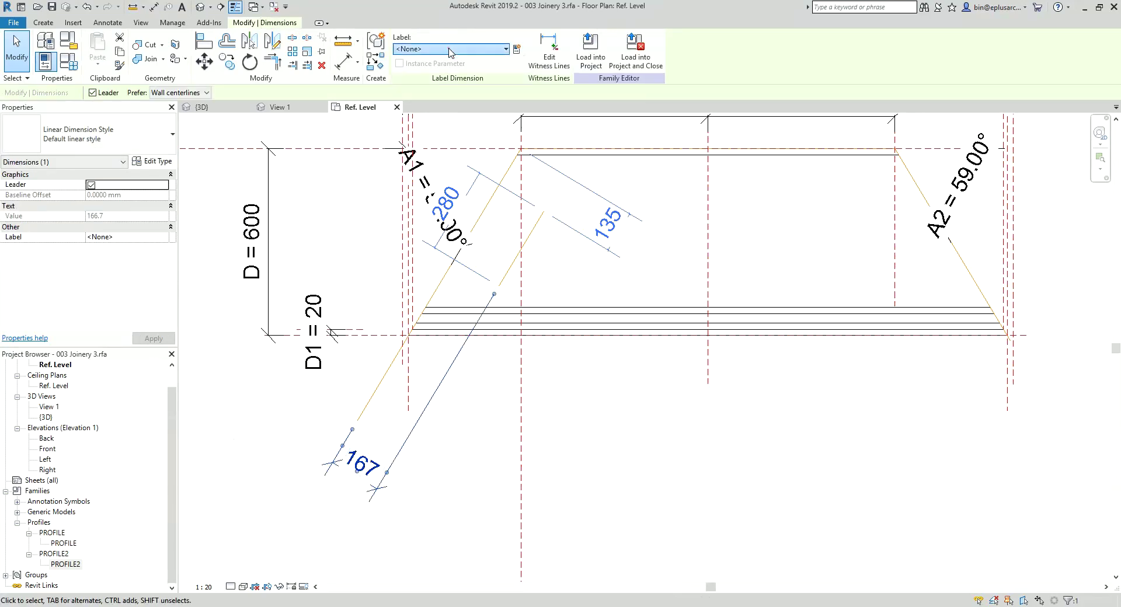
left_click(450, 51)
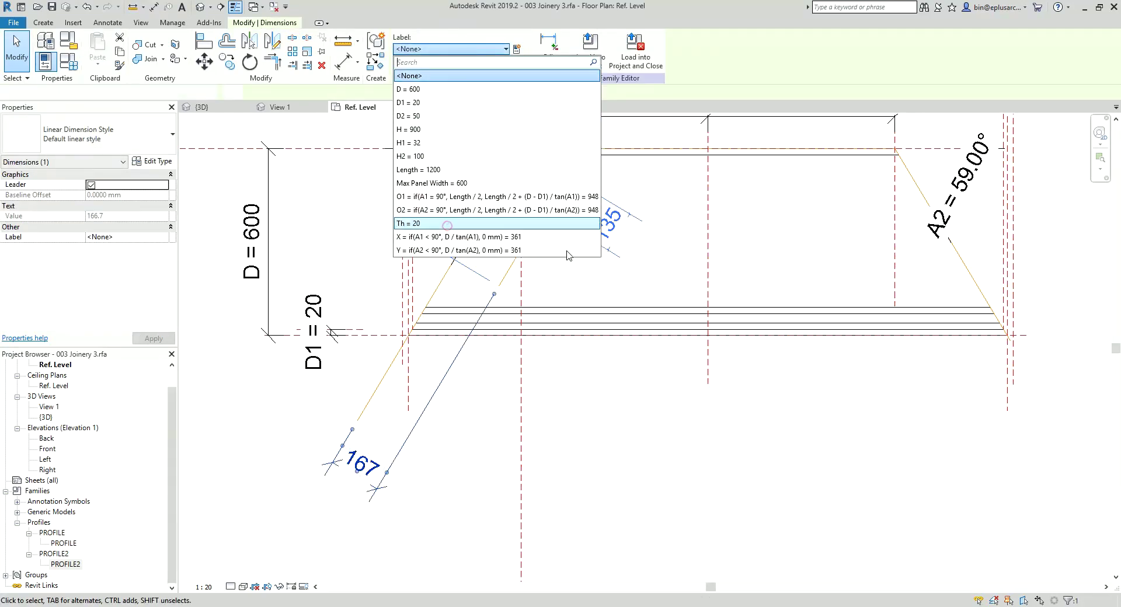
scroll(500, 238, "up", 2)
key("Escape")
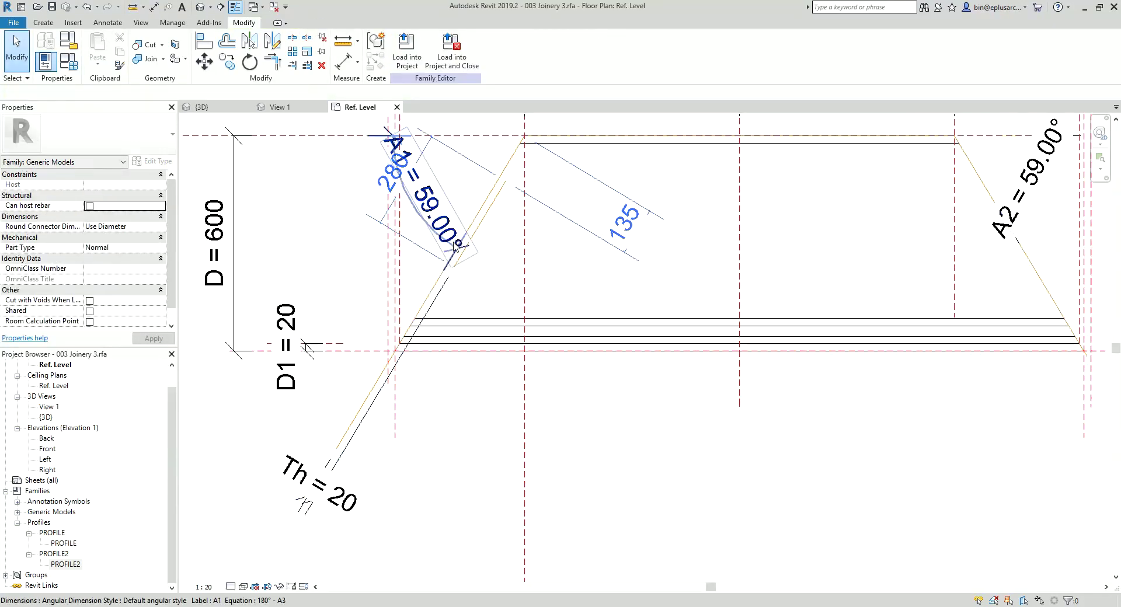
middle_click_drag(379, 357, 514, 295)
scroll(508, 234, "up", 2)
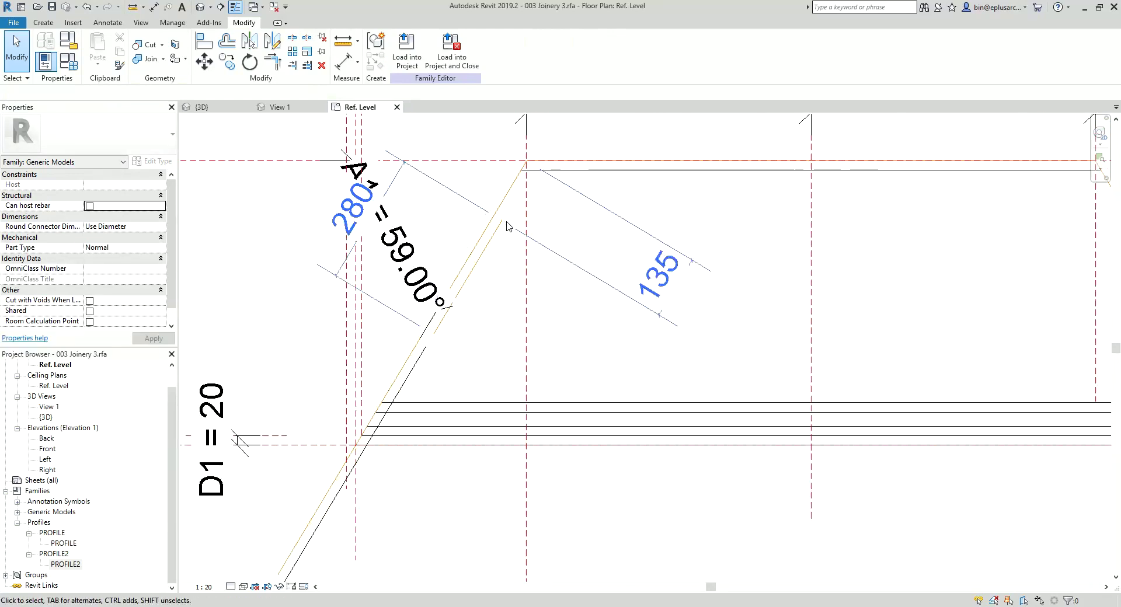
middle_click_drag(504, 193, 504, 196)
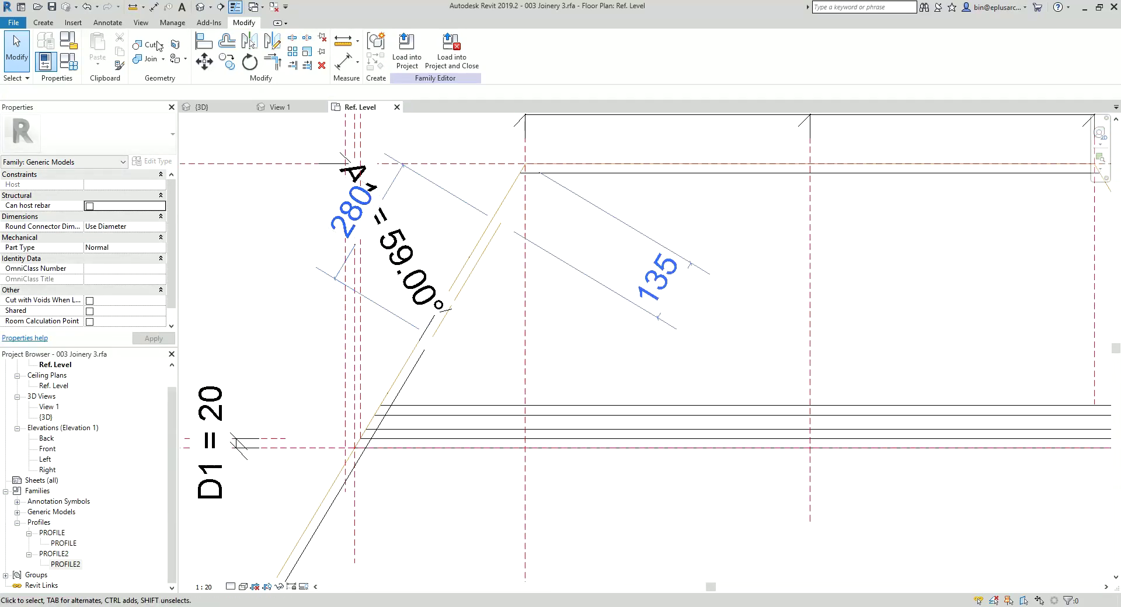
Step: Begin a new reference plane near the angled end, then cancel it unfinished
left_click(44, 22)
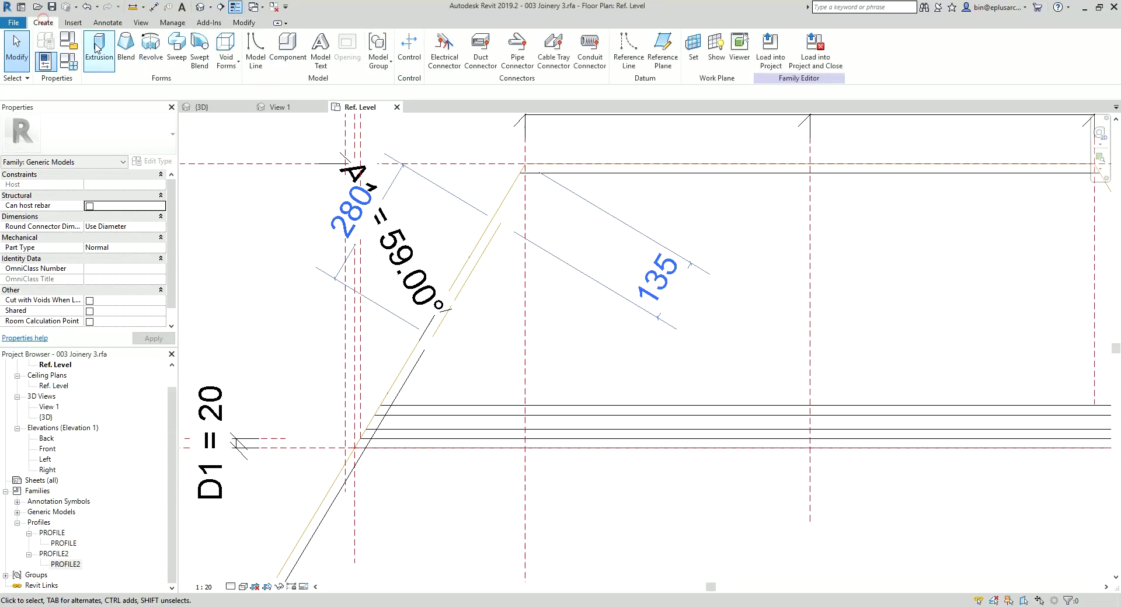
left_click(669, 64)
scroll(471, 178, "up", 2)
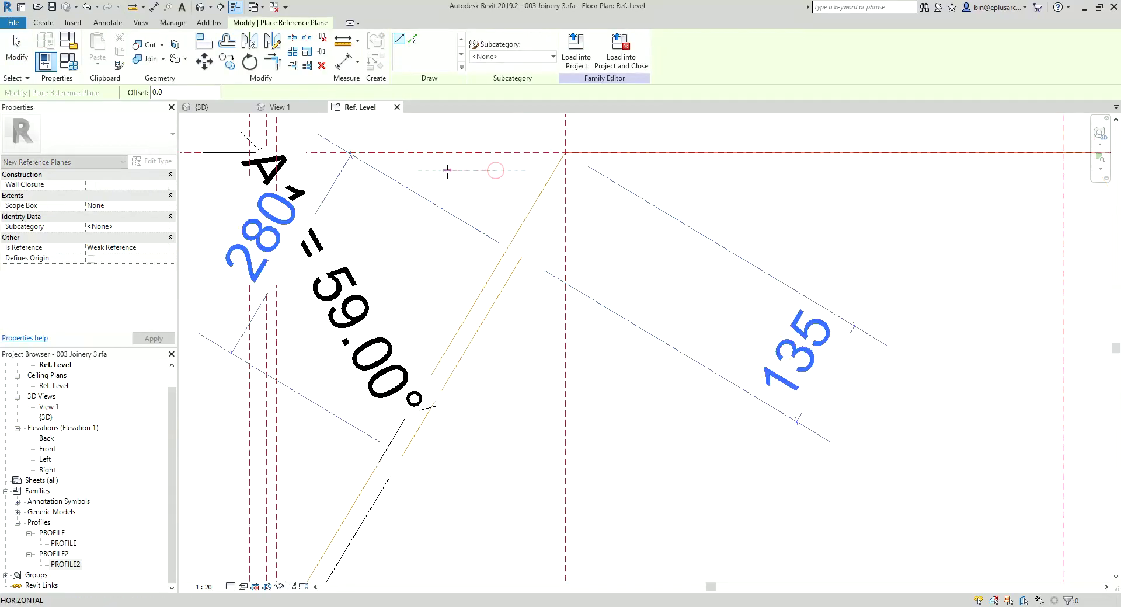
scroll(476, 175, "up", 2)
scroll(453, 305, "up", 2)
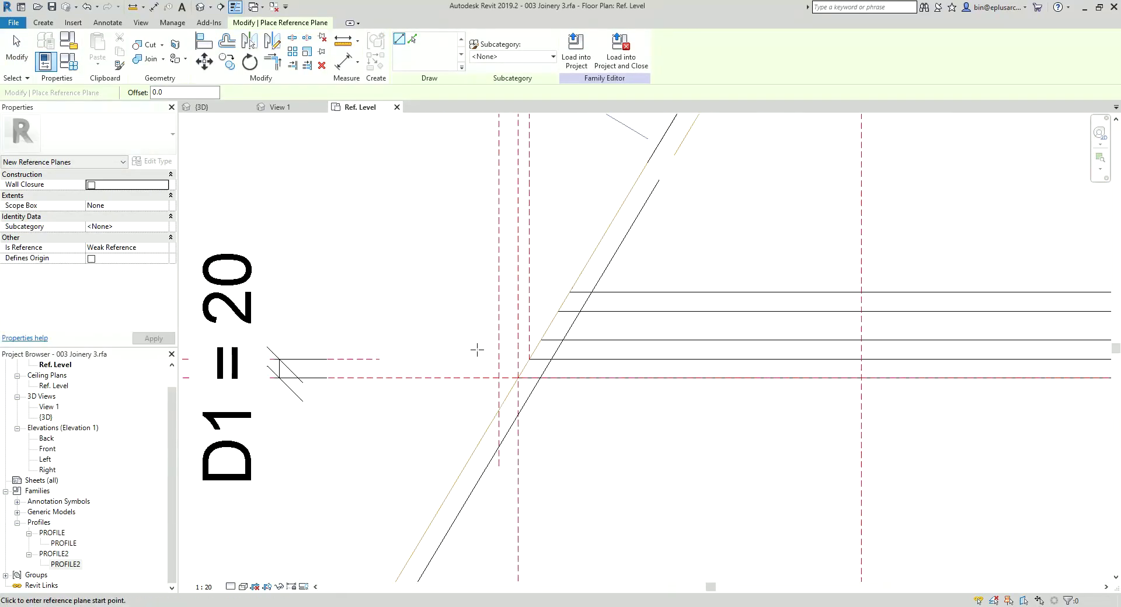
left_click(405, 340)
key("Escape")
key("Escape")
scroll(444, 319, "down", 2)
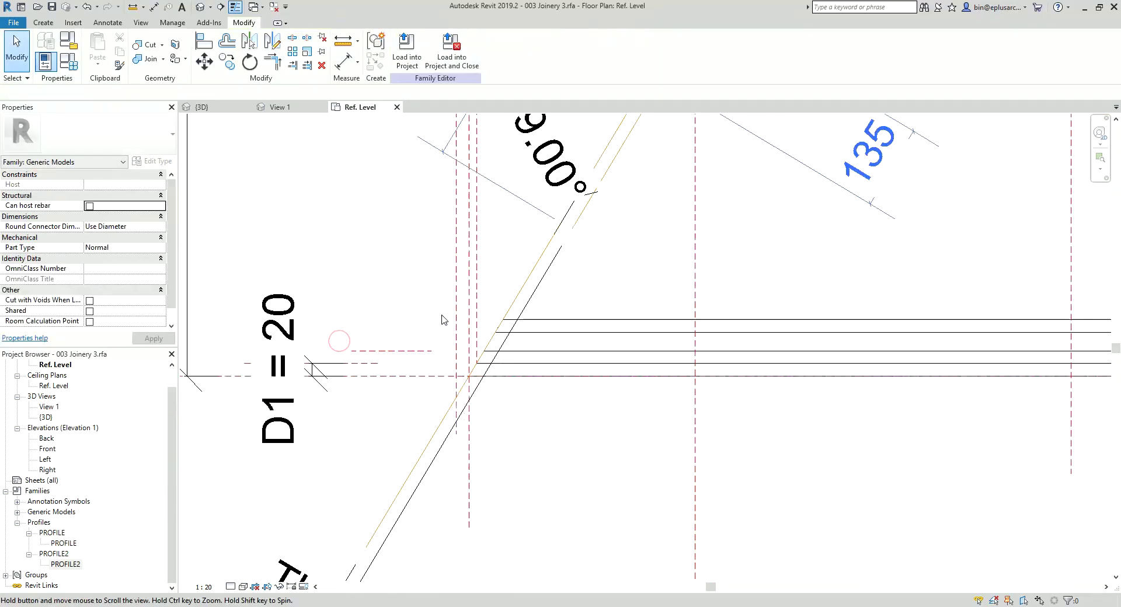
scroll(390, 366, "up", 1)
Step: Add a 20 aligned dimension between the thickness planes at the top end
key("d")
key("i")
left_click(374, 399)
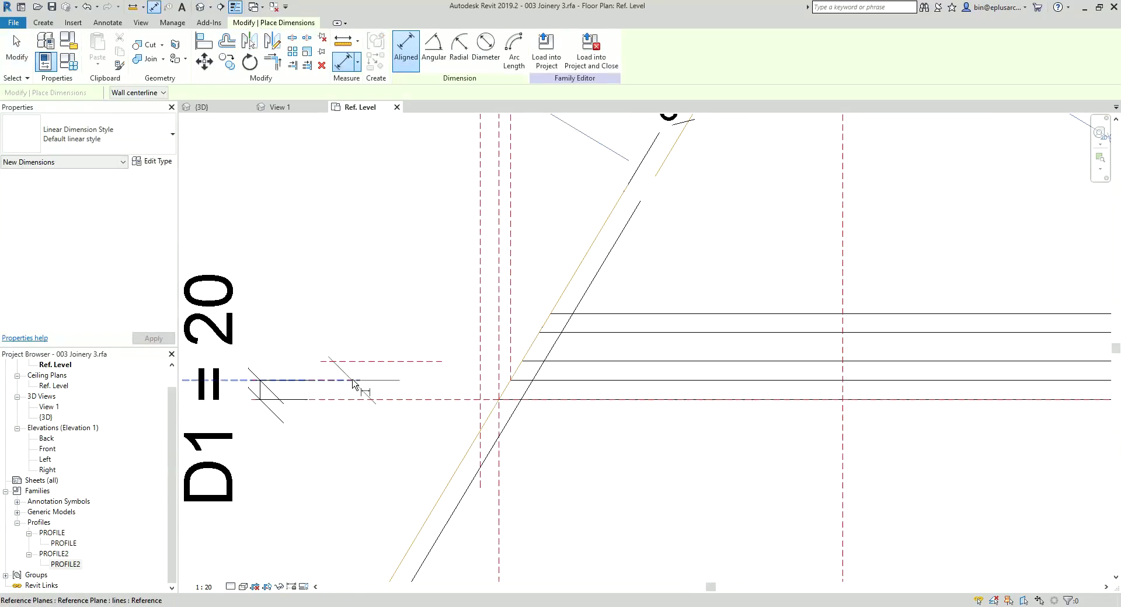
scroll(408, 365, "down", 1)
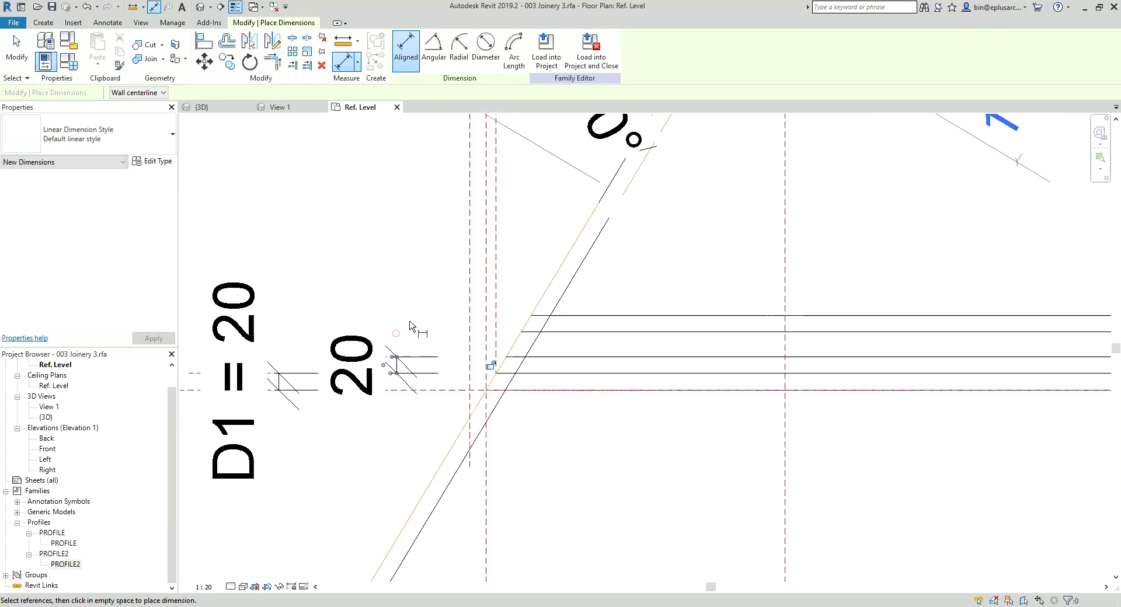
scroll(458, 360, "down", 1)
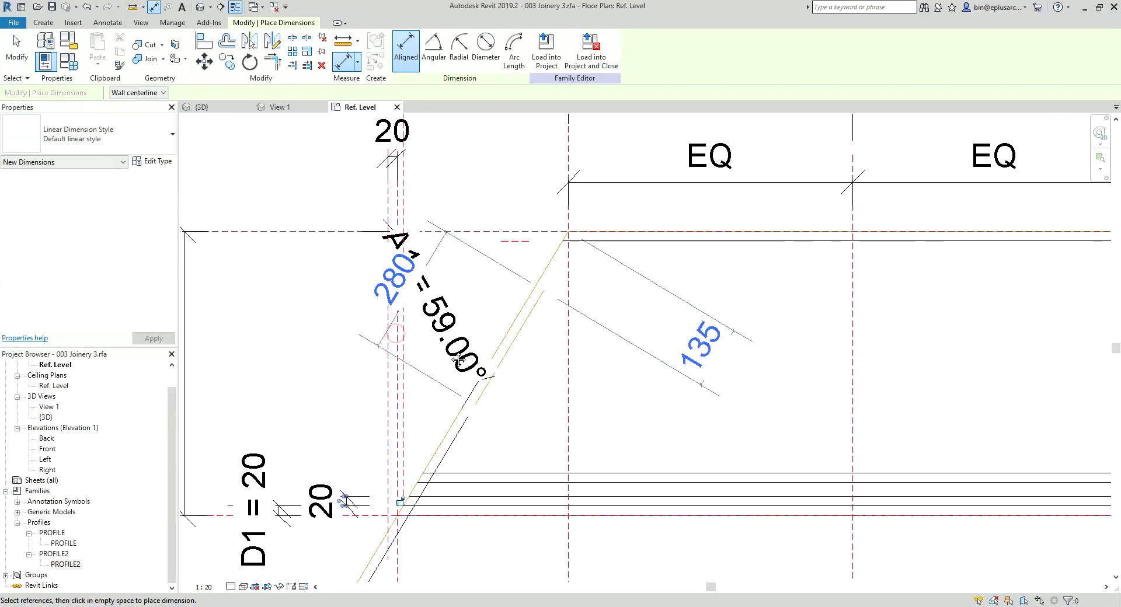
left_click(520, 232)
left_click(508, 202)
key("Escape")
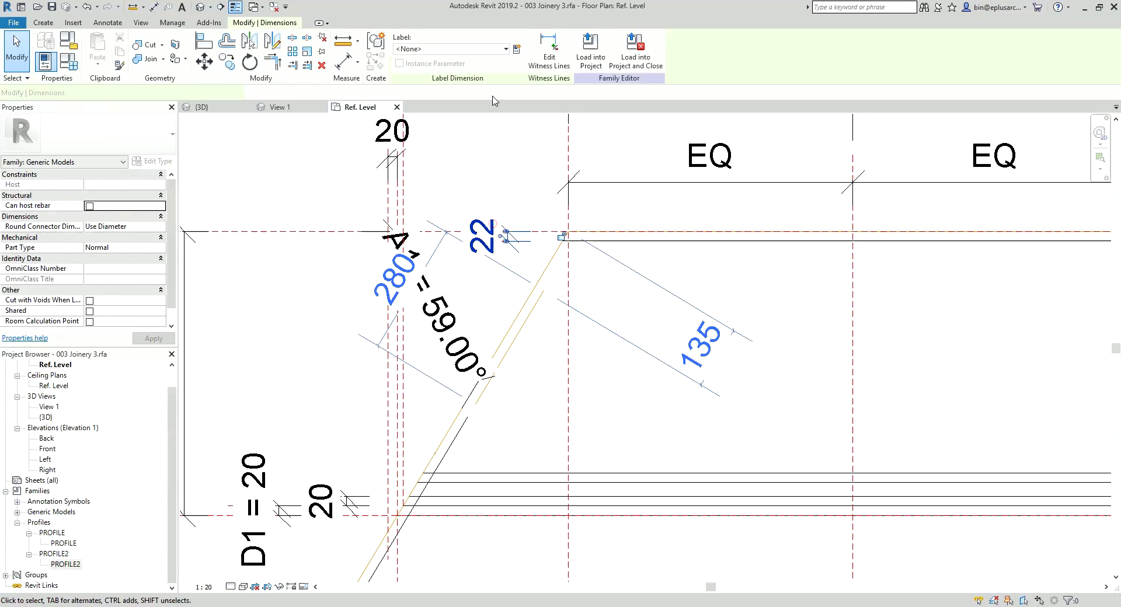
Step: Label both the top and bottom 20 thickness dimensions with the Th parameter
left_click(479, 48)
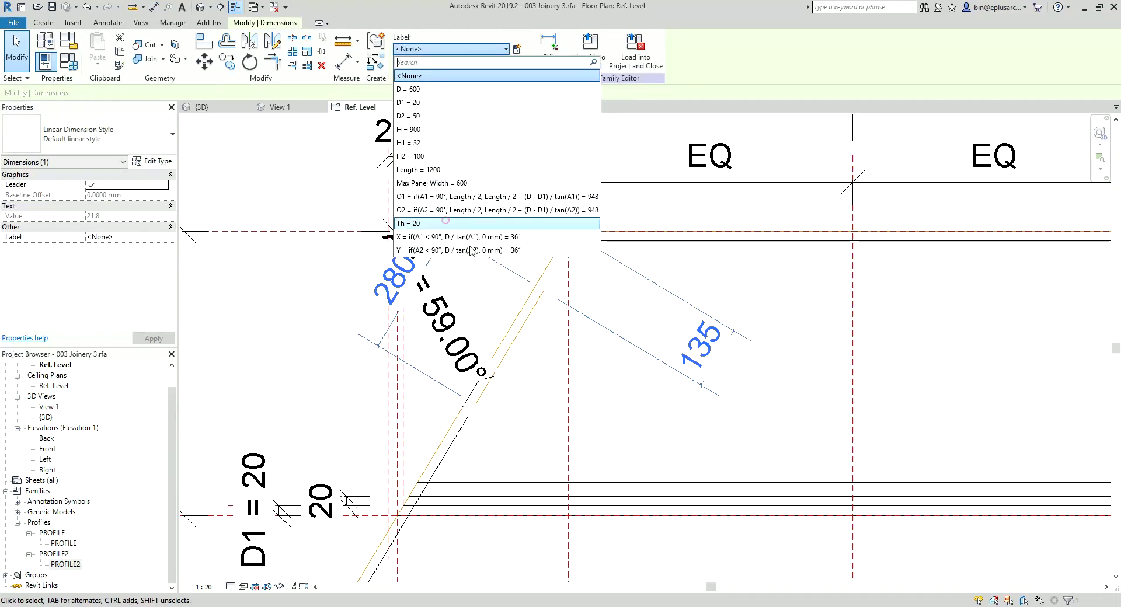
left_click(445, 223)
middle_click_drag(467, 409, 522, 268)
left_click(373, 362)
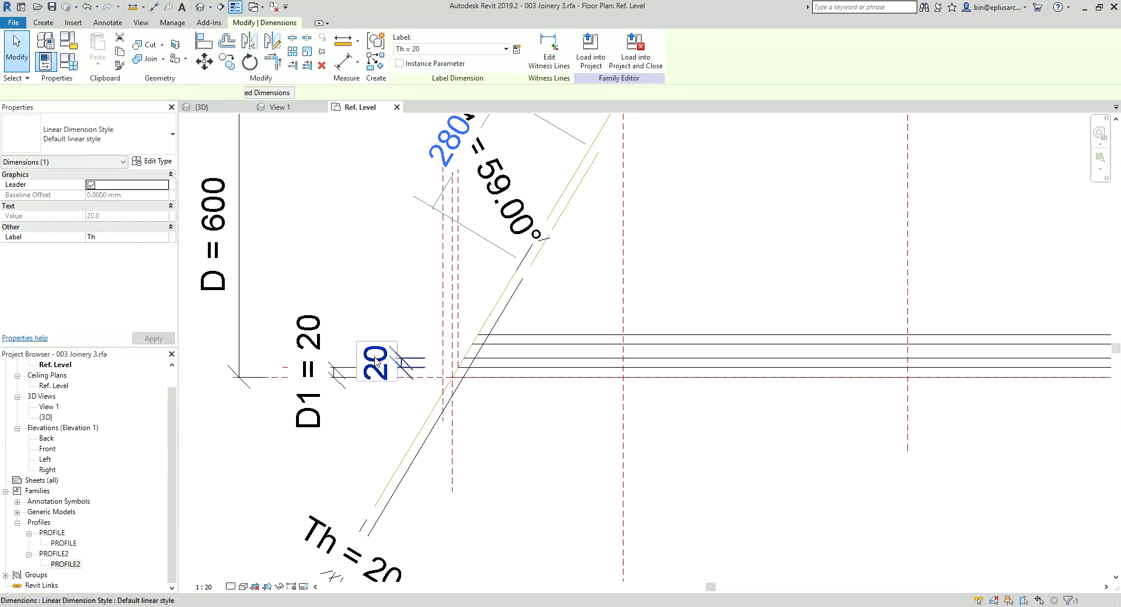
left_click(507, 49)
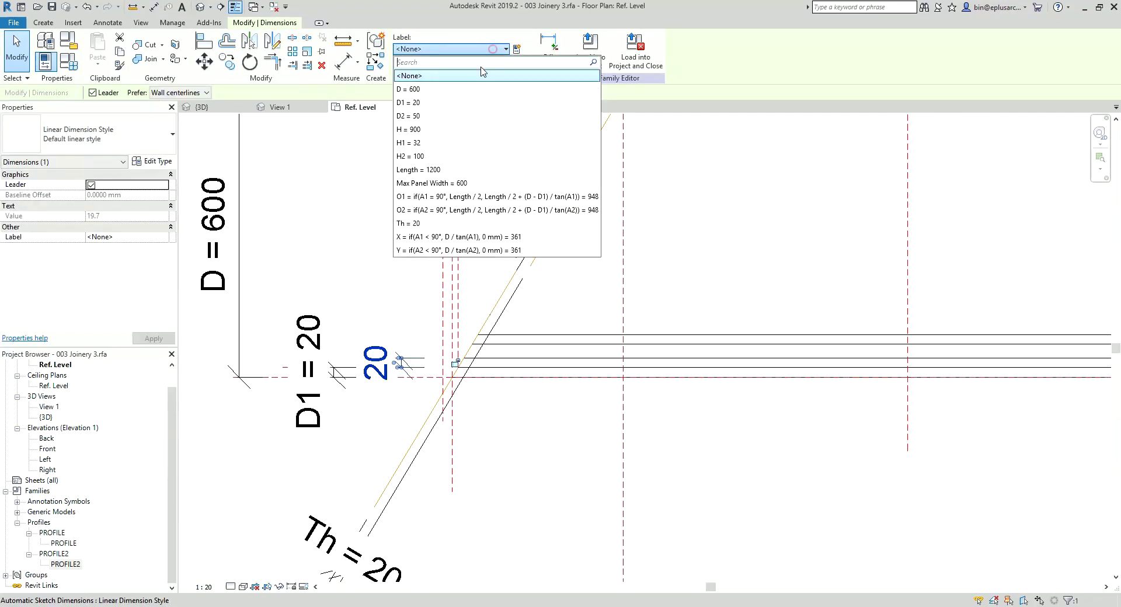
left_click(440, 224)
left_click(513, 315)
mouse_move(512, 317)
middle_mouse_down()
mouse_move(524, 361)
mouse_move(474, 365)
middle_mouse_up()
scroll(474, 365, "up", 2)
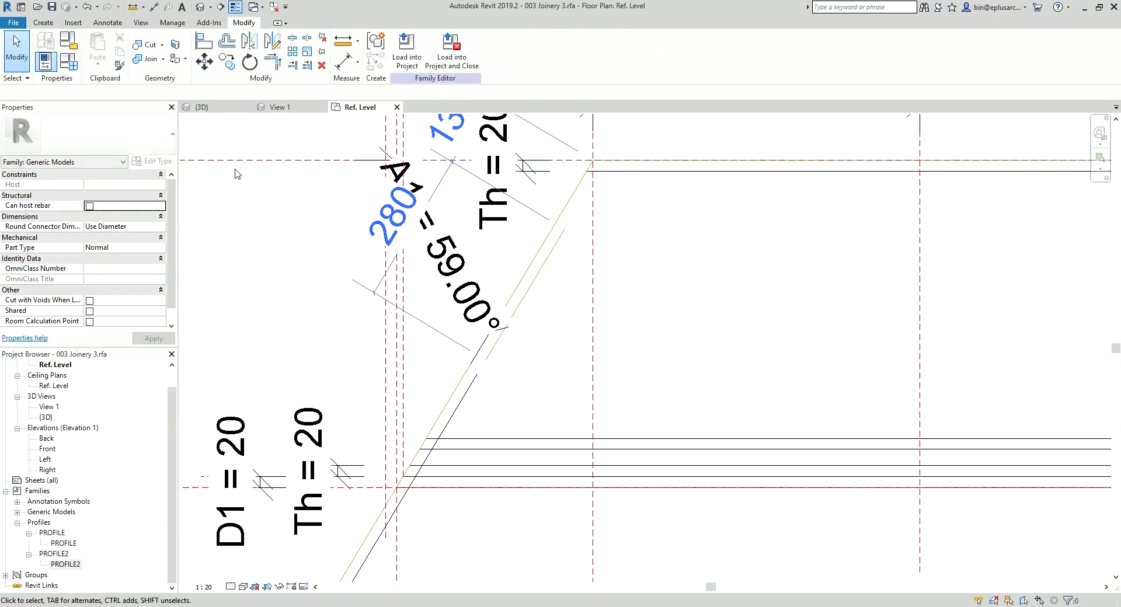
left_click(38, 25)
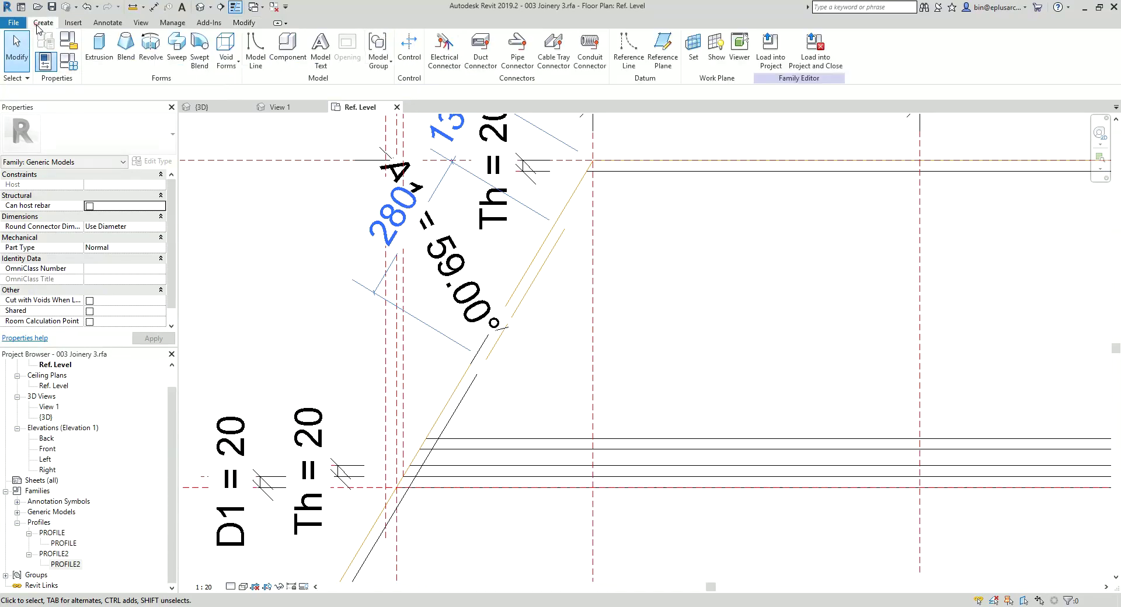
Step: Sketch an extrusion from the picked reference plane and diagonal line, removing a stray segment
left_click(99, 47)
left_click(451, 65)
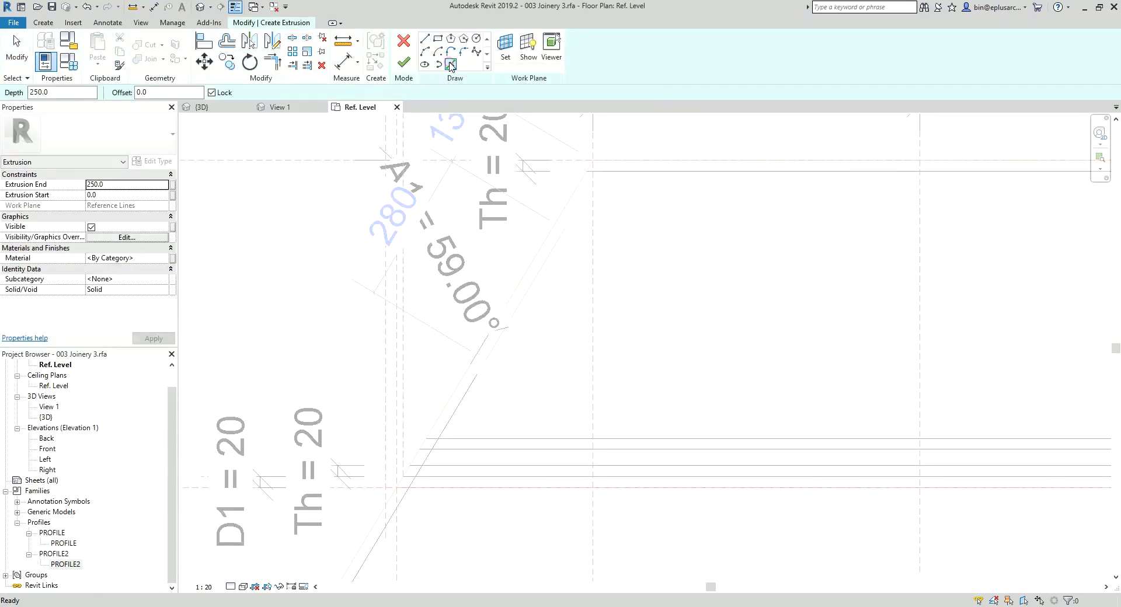
left_click(523, 173)
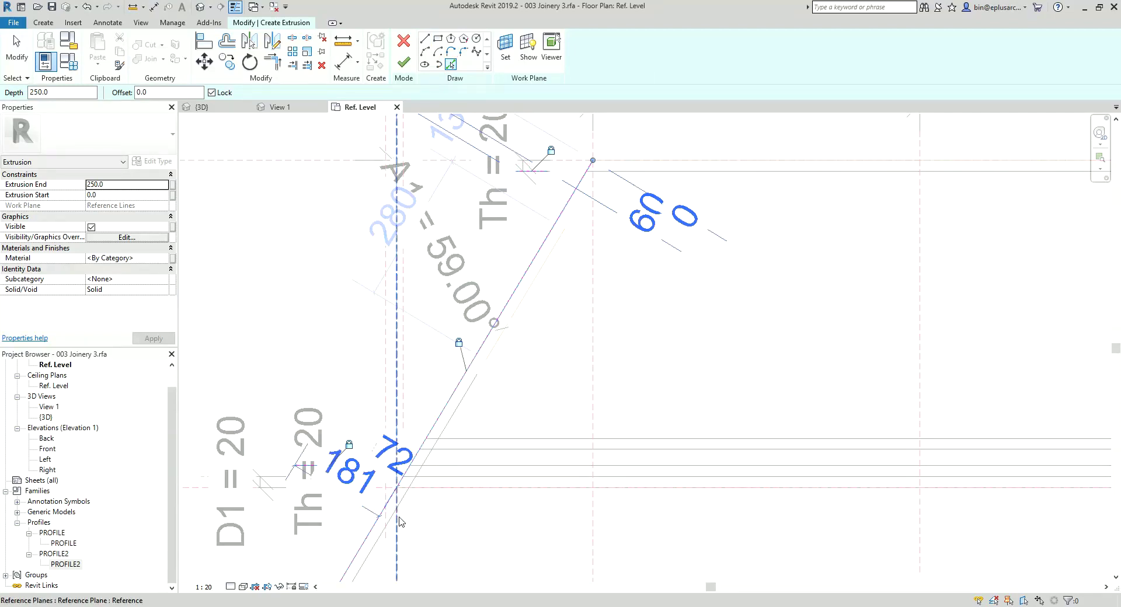
left_click(530, 289)
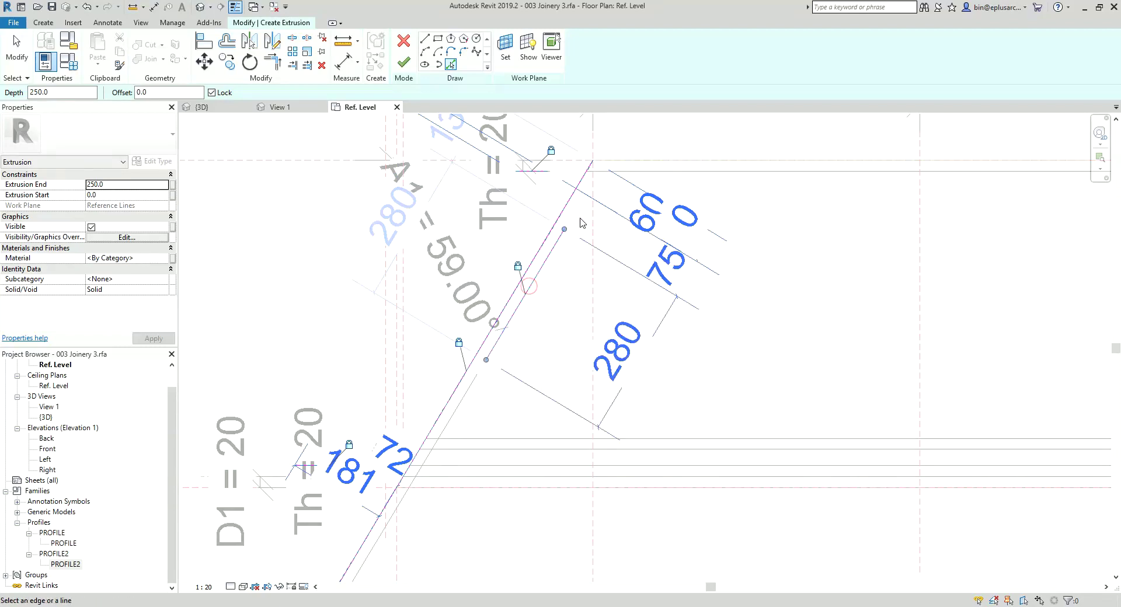
key("Escape")
left_click_drag(547, 171, 586, 171)
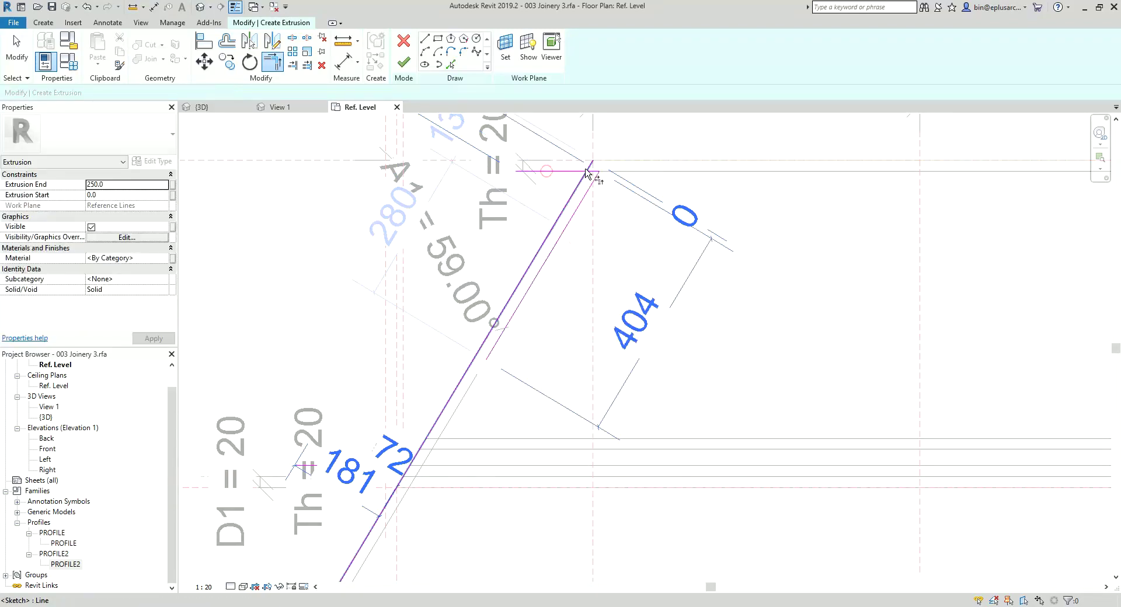
key("Delete")
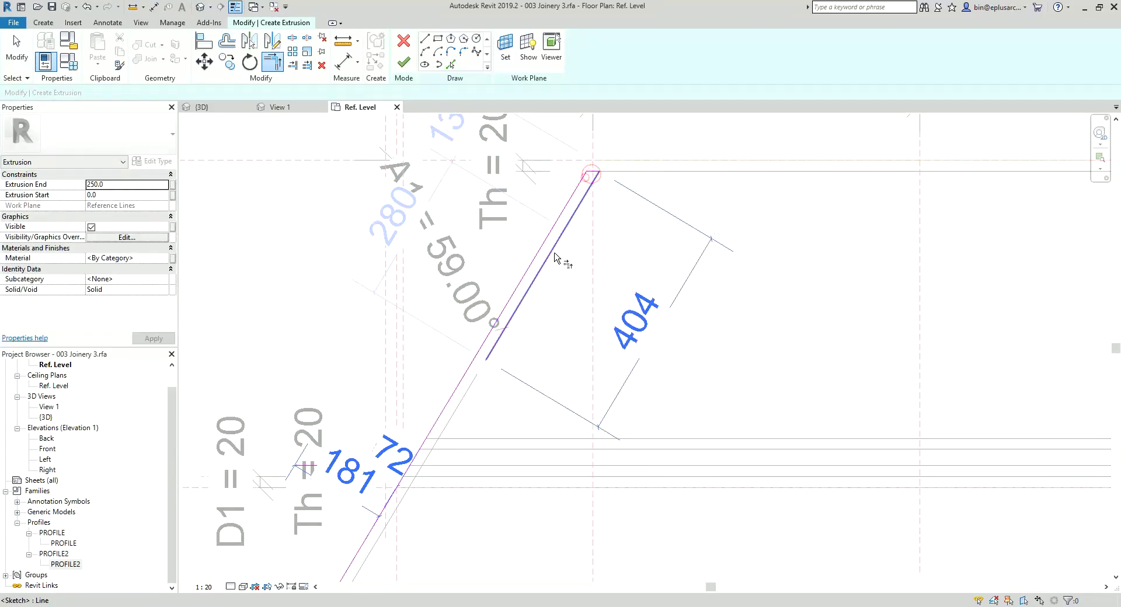
Step: Trim the sketch lines to a closed corner and finish the 250-deep angled end extrusion
key("t")
key("r")
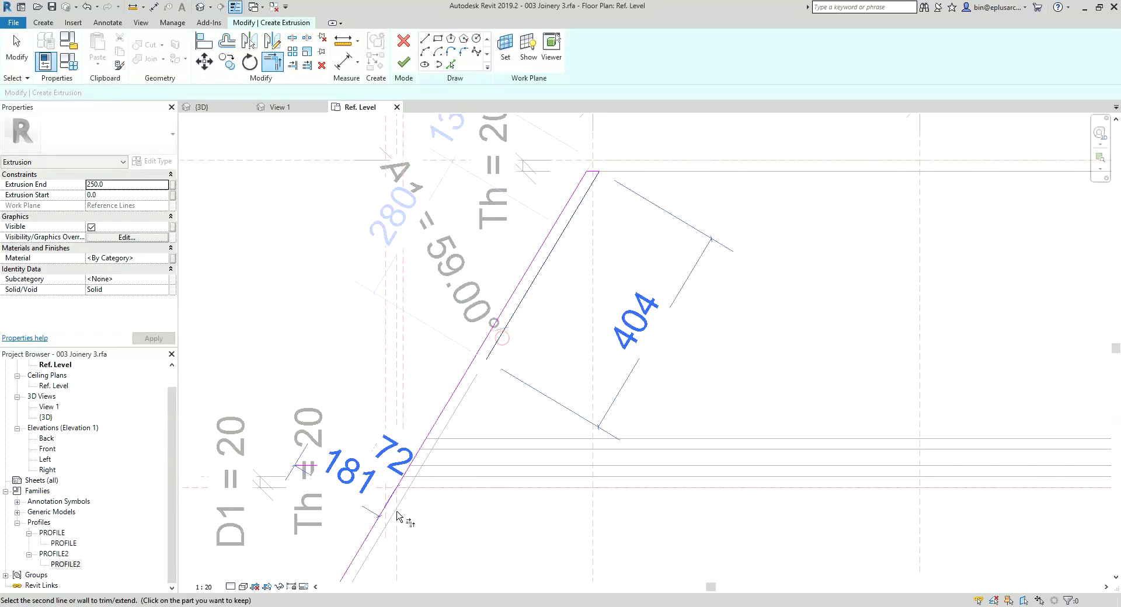
left_click(316, 467)
scroll(427, 464, "up", 2)
scroll(429, 461, "up", 1)
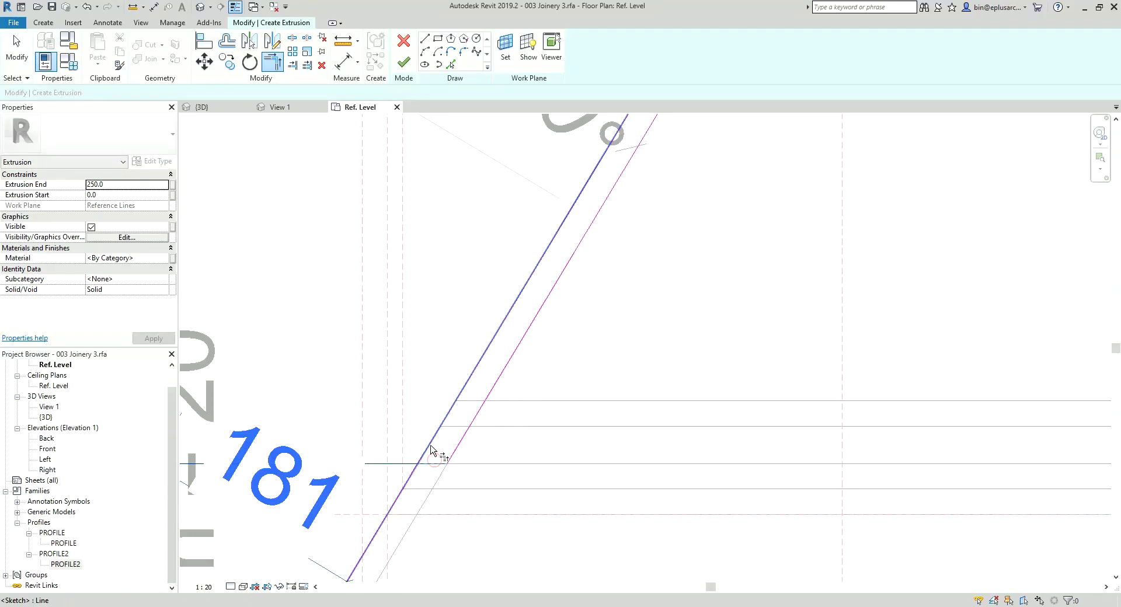
left_click(436, 453)
scroll(472, 415, "down", 2)
scroll(473, 415, "down", 1)
middle_click_drag(492, 313, 470, 366)
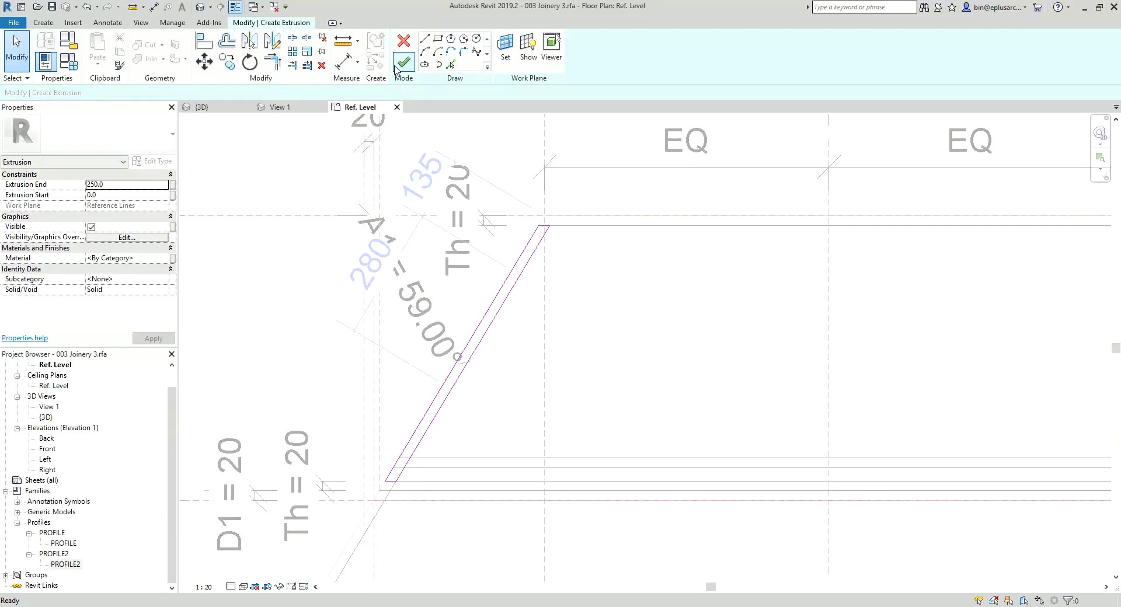
left_click(404, 67)
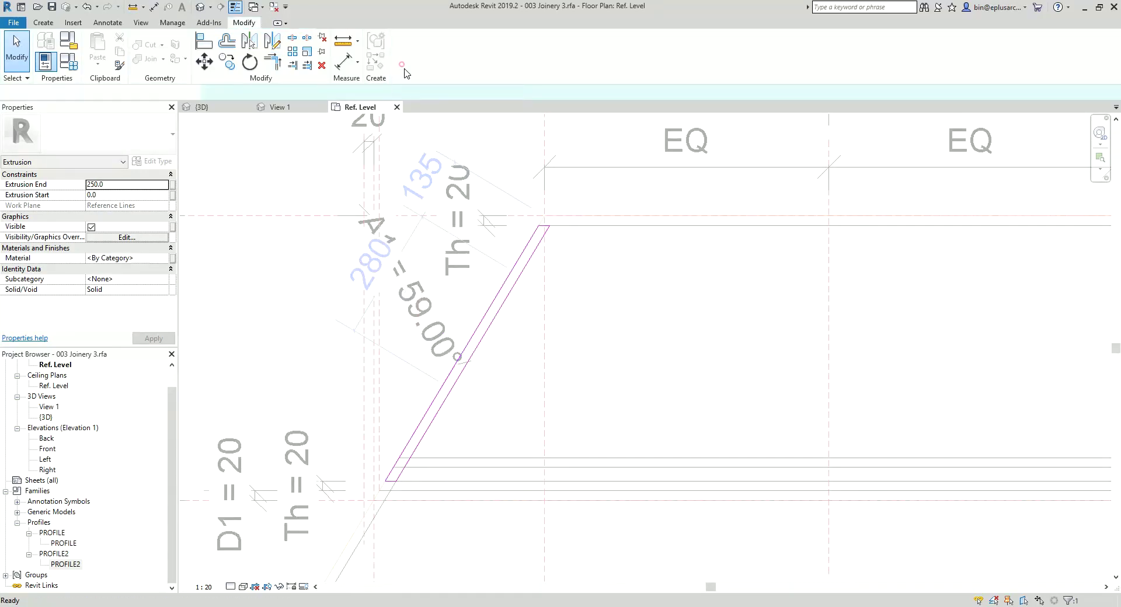
Step: In the Front elevation, drag the angled-end extrusion's top and bottom upward to 721.2
double_click(55, 450)
scroll(627, 411, "up", 2)
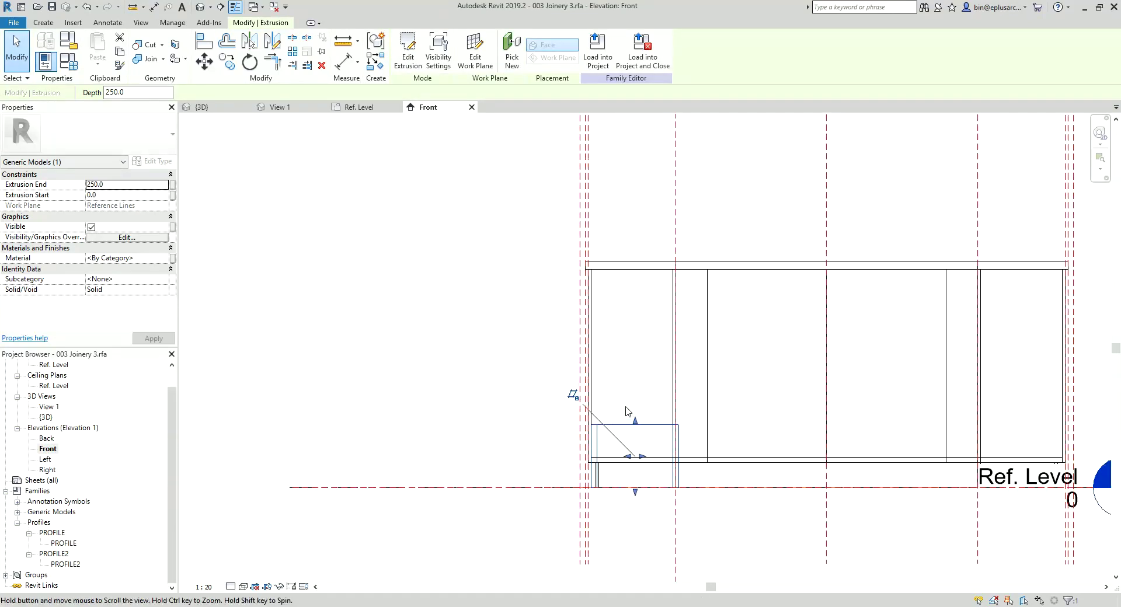
middle_click_drag(627, 412, 571, 407)
left_click_drag(558, 353, 563, 289)
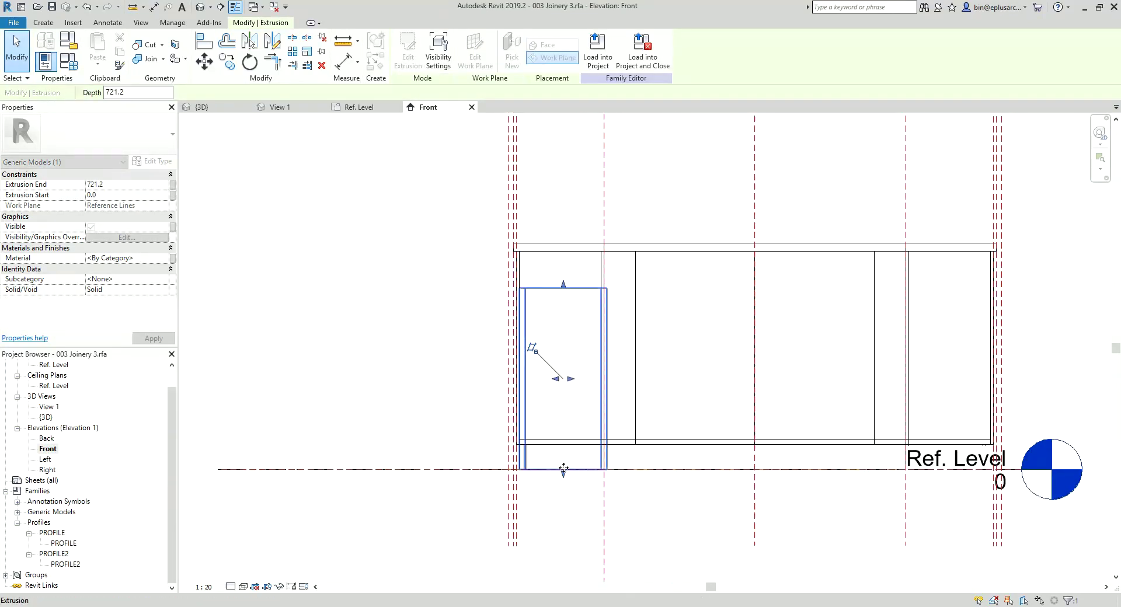
left_click_drag(563, 474, 563, 408)
scroll(536, 355, "up", 1)
key("Escape")
middle_click_drag(502, 329, 462, 325)
key("p")
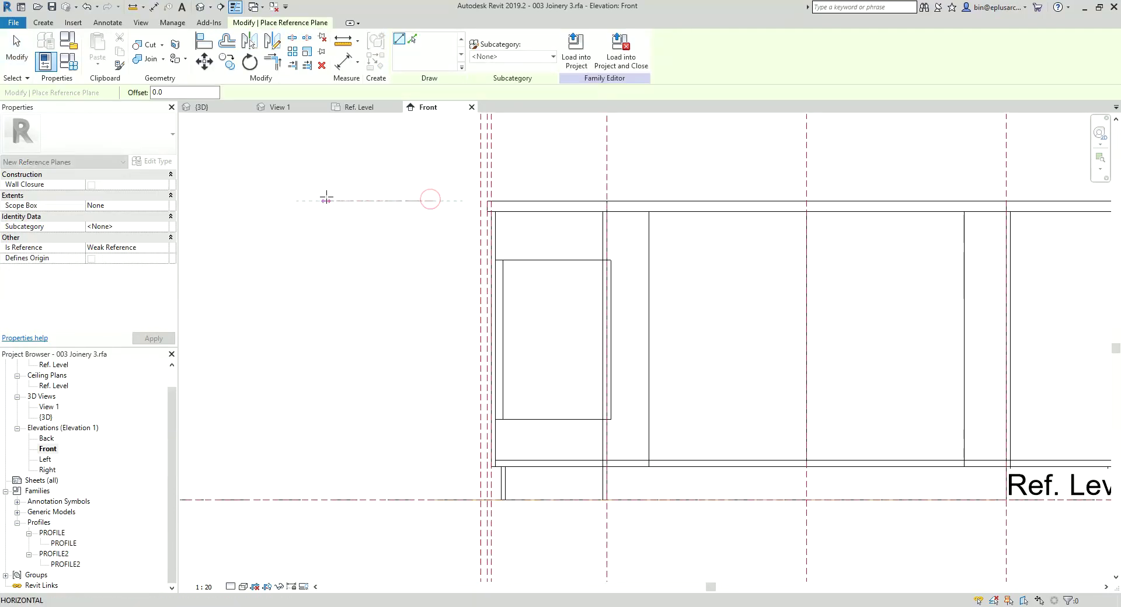
Step: Draw two horizontal reference planes near the cabinet top and two near the base
left_click(545, 201)
left_click(295, 200)
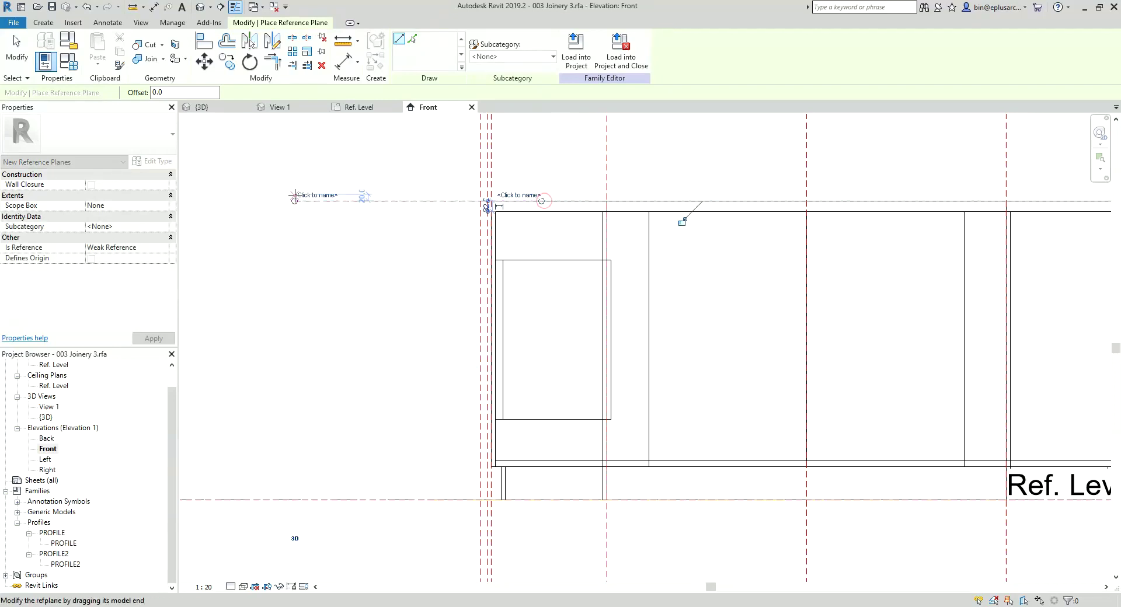
left_click(542, 211)
left_click(300, 211)
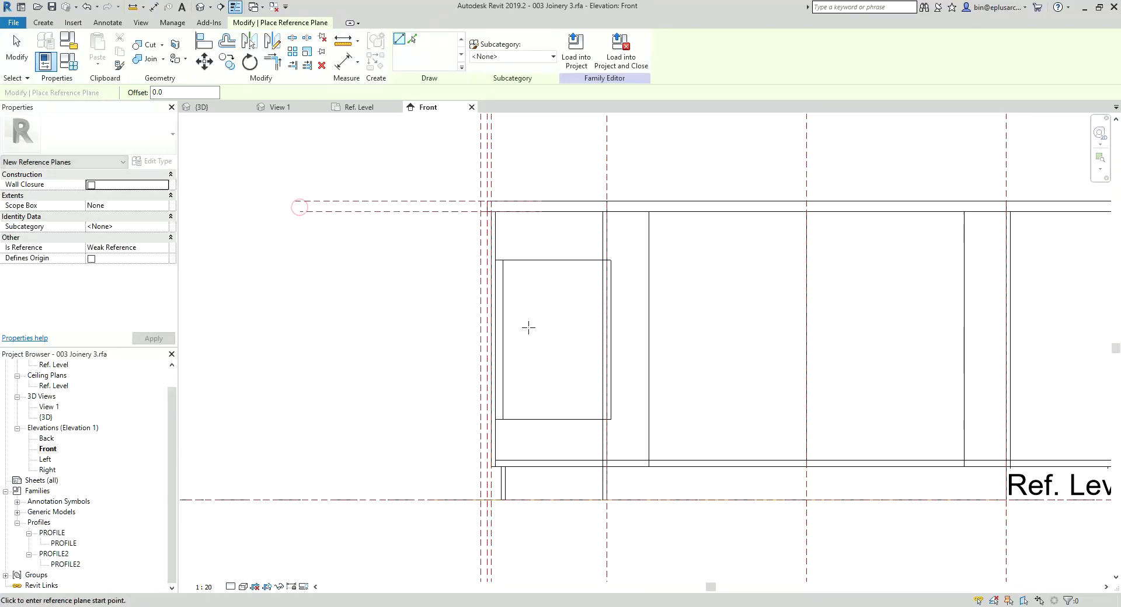
left_click(525, 461)
left_click(336, 460)
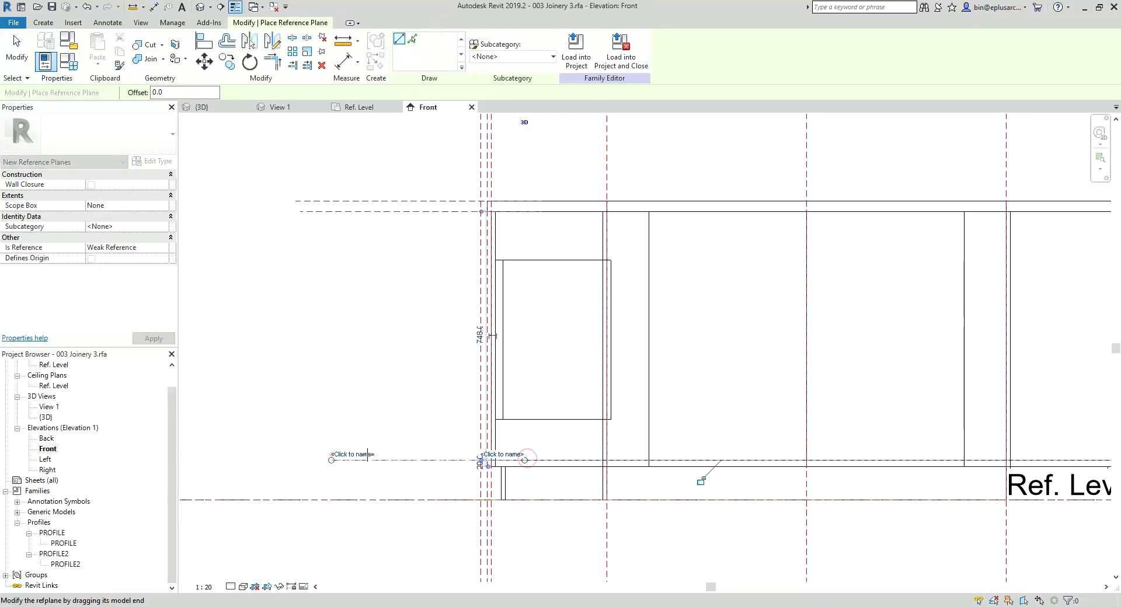
left_click(561, 466)
left_click(317, 467)
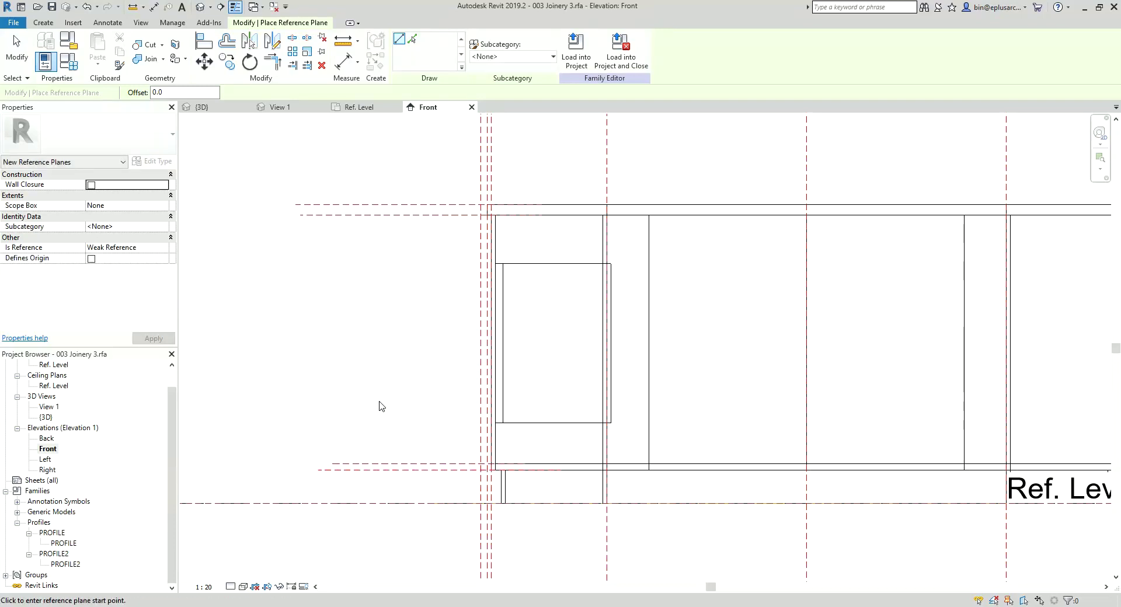
Step: Place aligned dimensions of 100, 20, 900 and 32 between the new reference planes
key("d")
key("i")
left_click(270, 504)
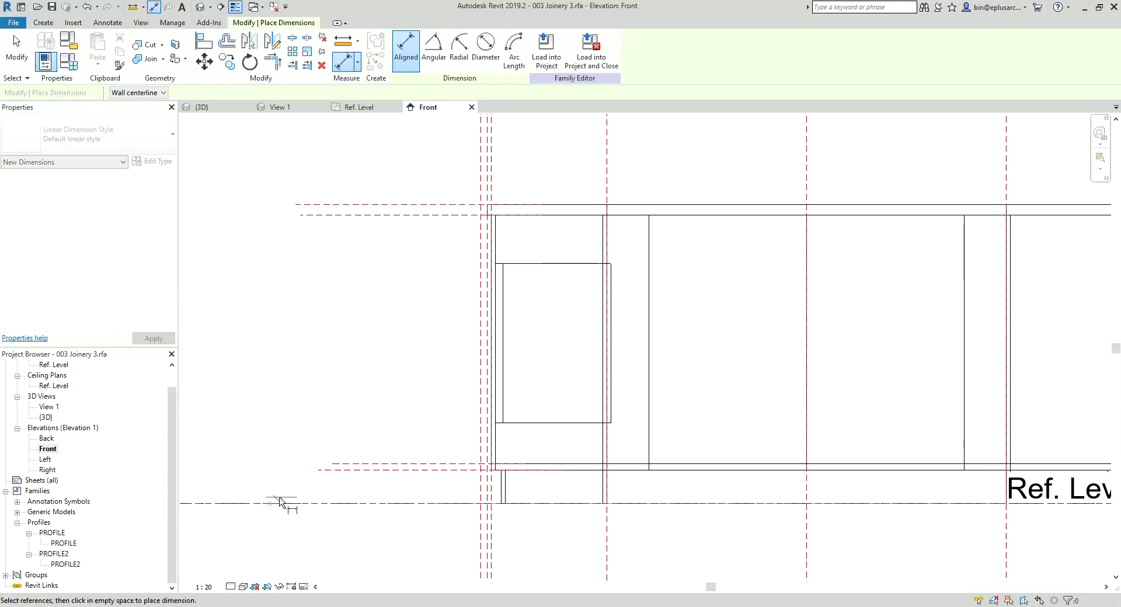
left_click(376, 470)
left_click(379, 465)
left_click(305, 437)
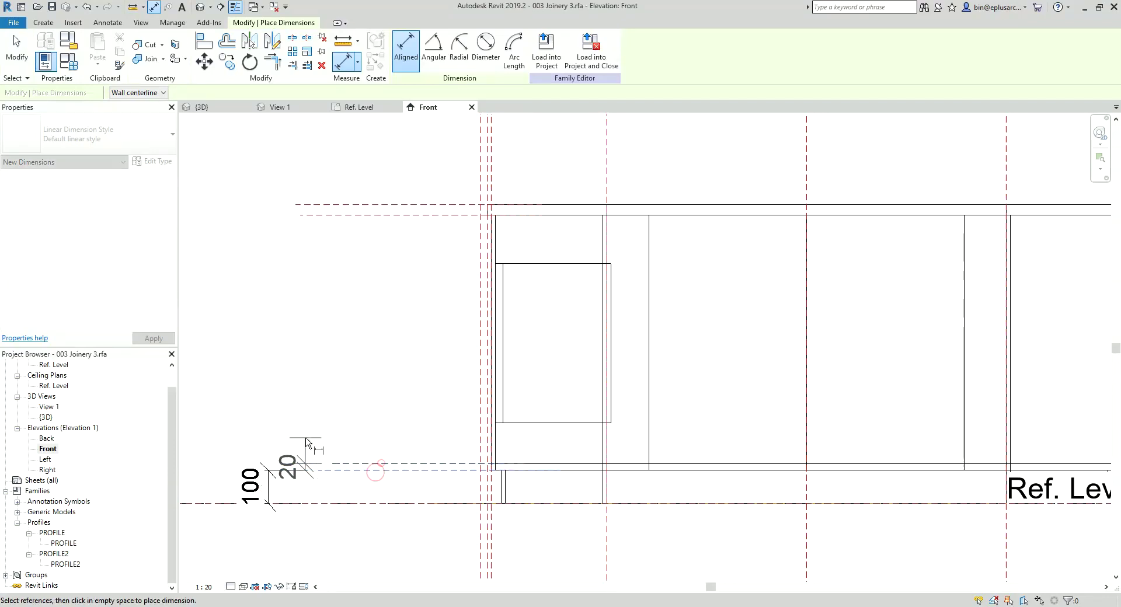
left_click(399, 204)
left_click(353, 505)
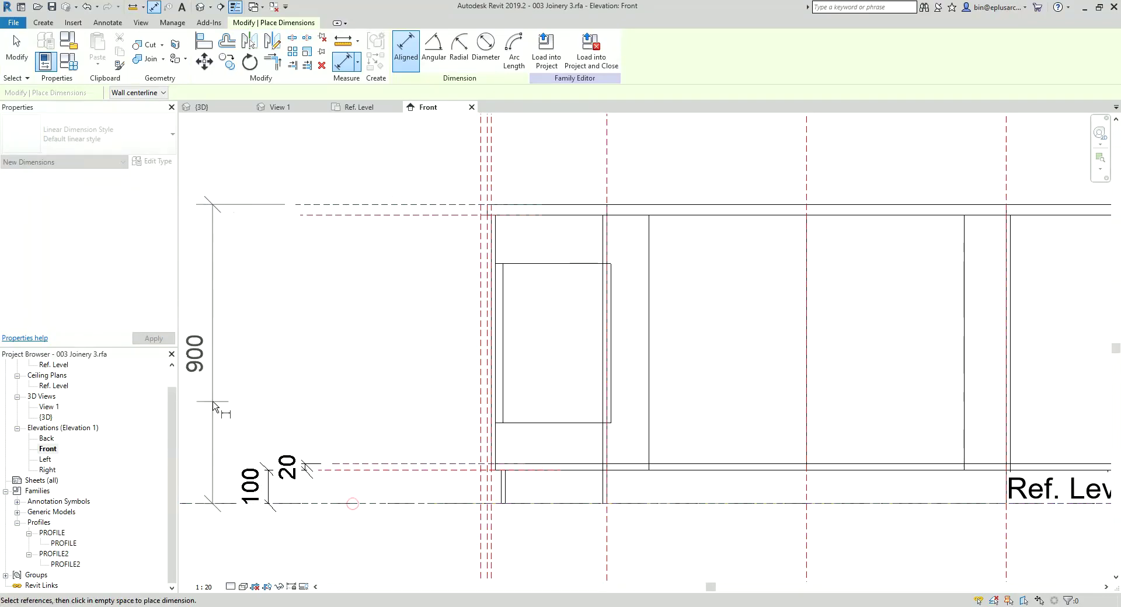
left_click(213, 402)
left_click(395, 215)
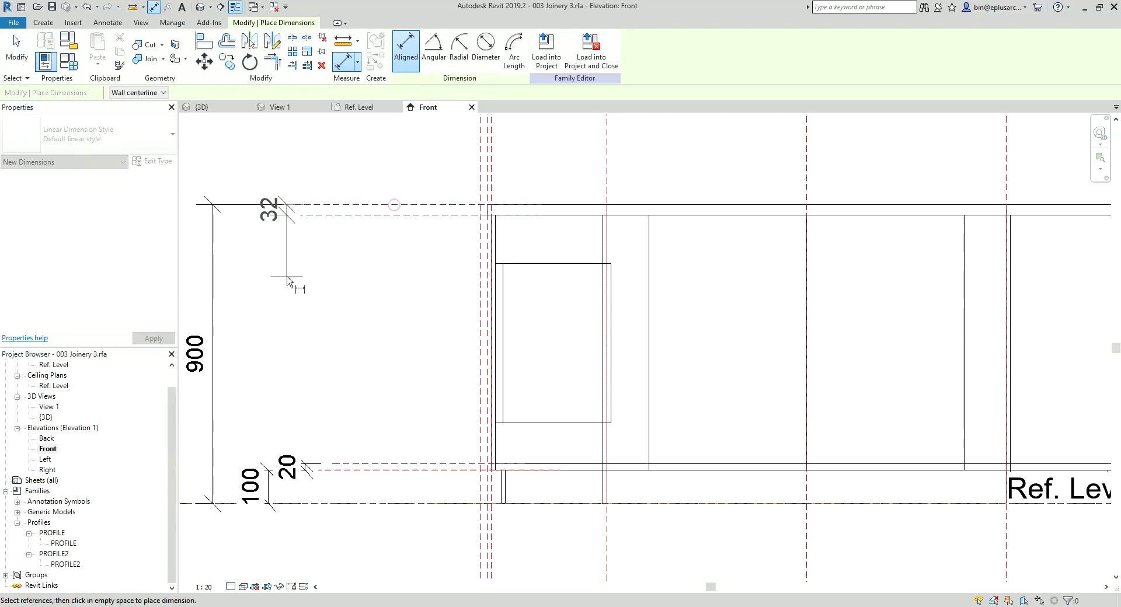
left_click(274, 292)
key("Escape")
key("Escape")
middle_click_drag(239, 279, 334, 270)
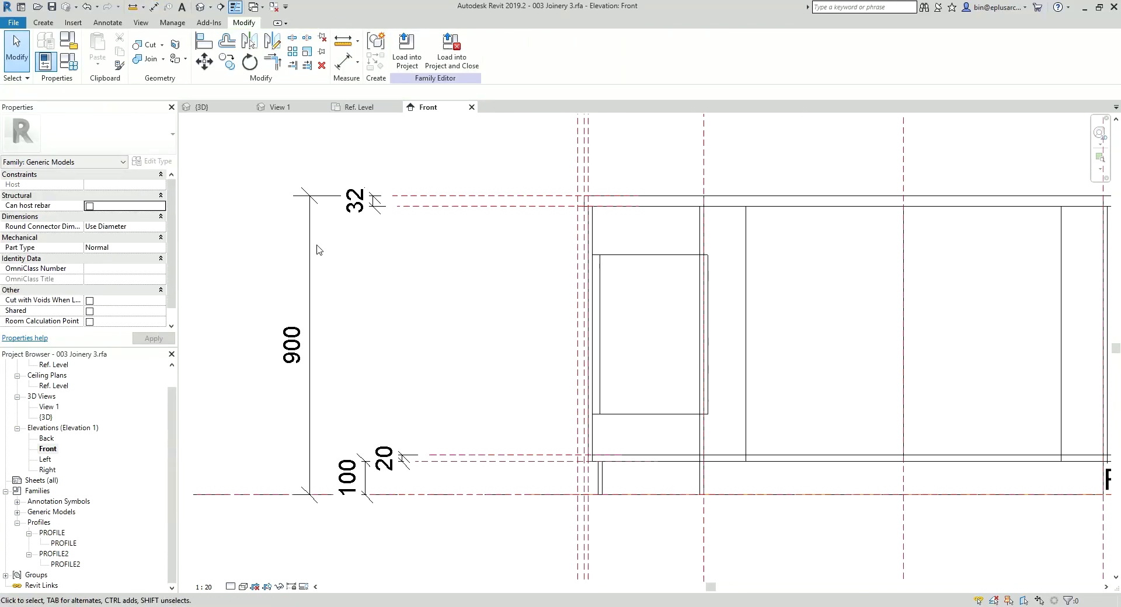
Step: Label the 900 height dimension as H and the 32 dimension as H1
left_click(311, 251)
left_click(467, 49)
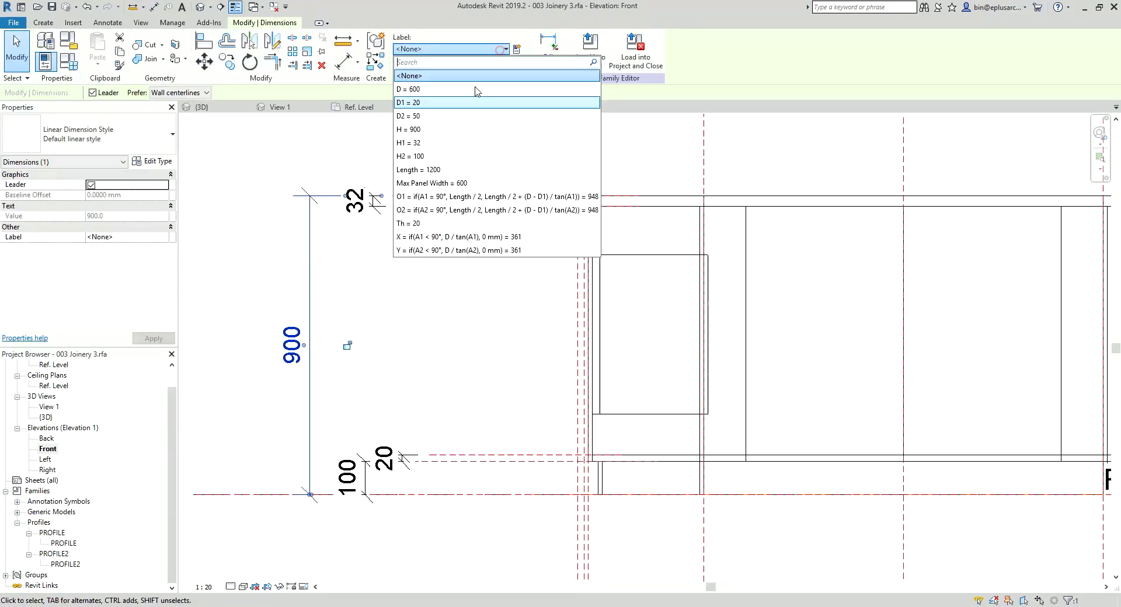
left_click(425, 129)
left_click(461, 49)
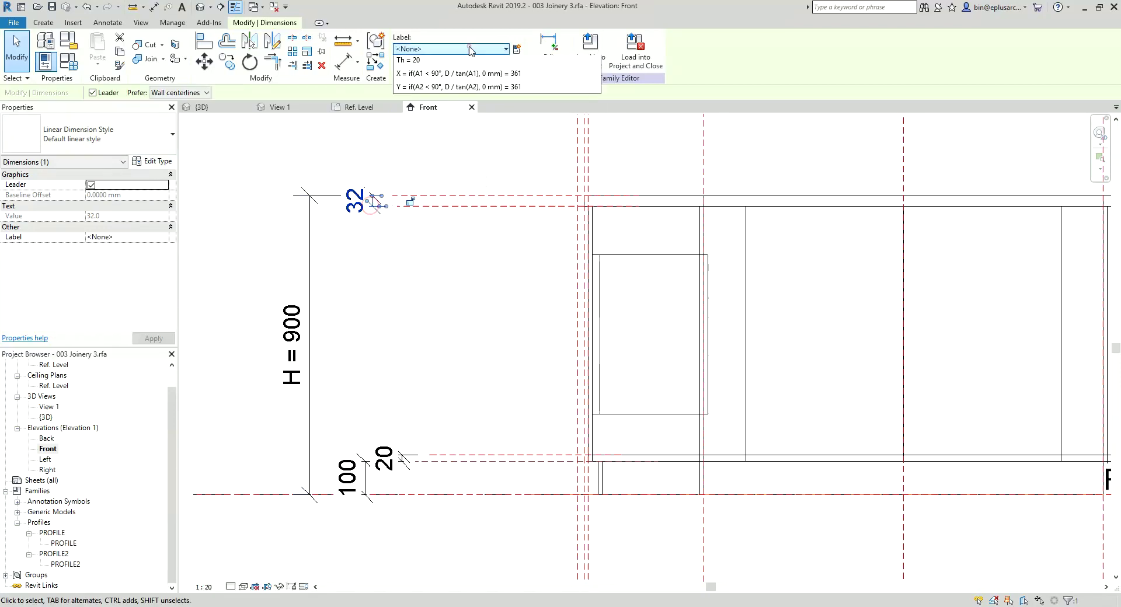
left_click(423, 142)
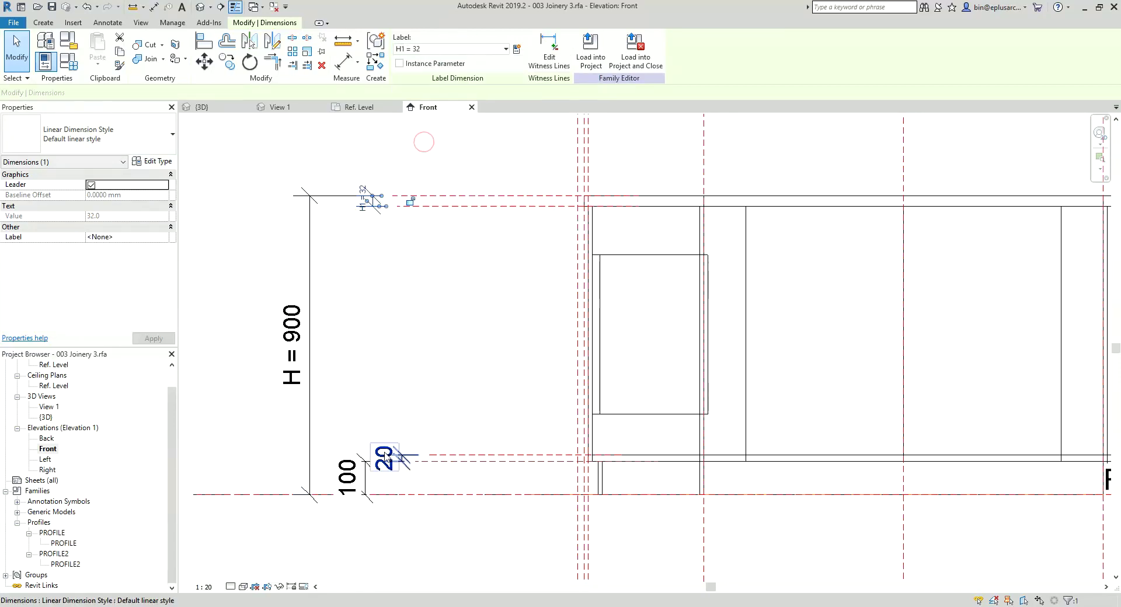
Step: Label the 20 dimension as Th and the 100 dimension as H2
left_click(409, 458)
left_click(481, 49)
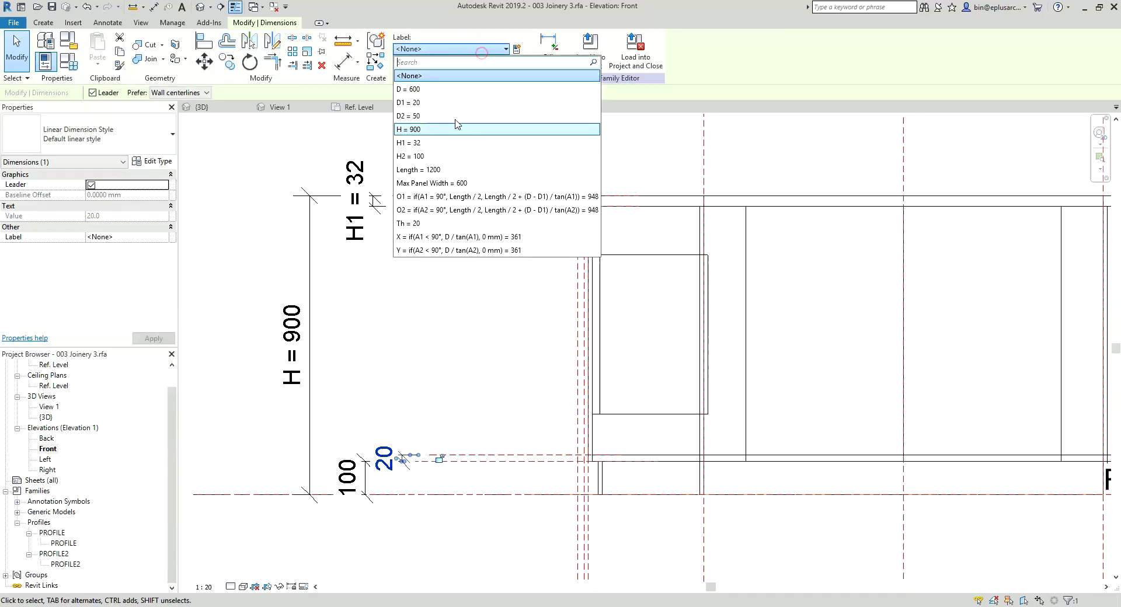
left_click(436, 223)
left_click(347, 476)
left_click(489, 48)
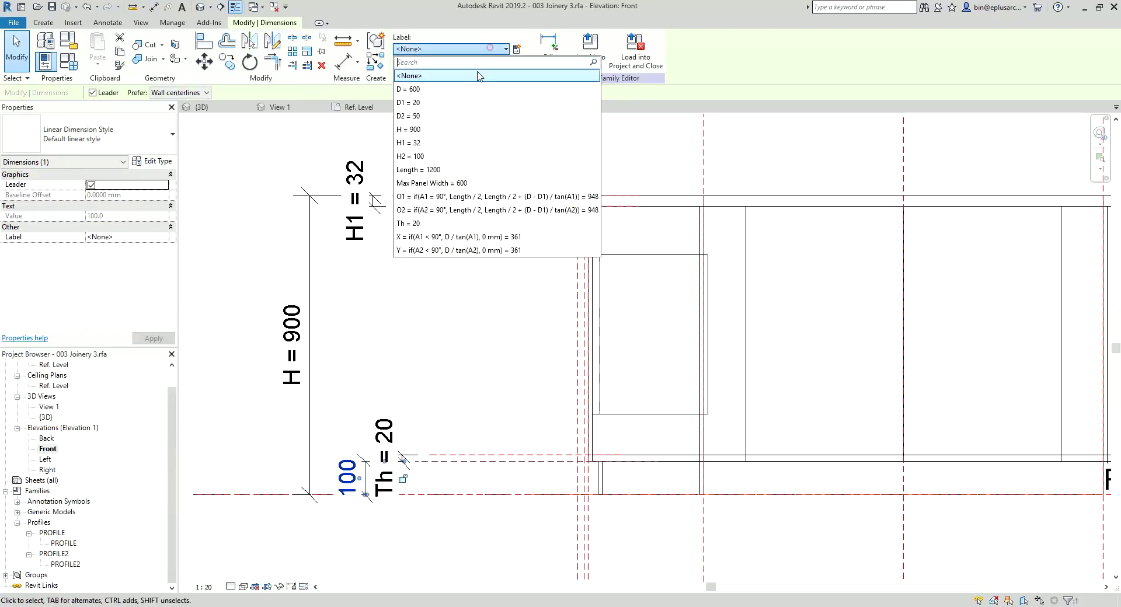
left_click(421, 156)
left_click(250, 235)
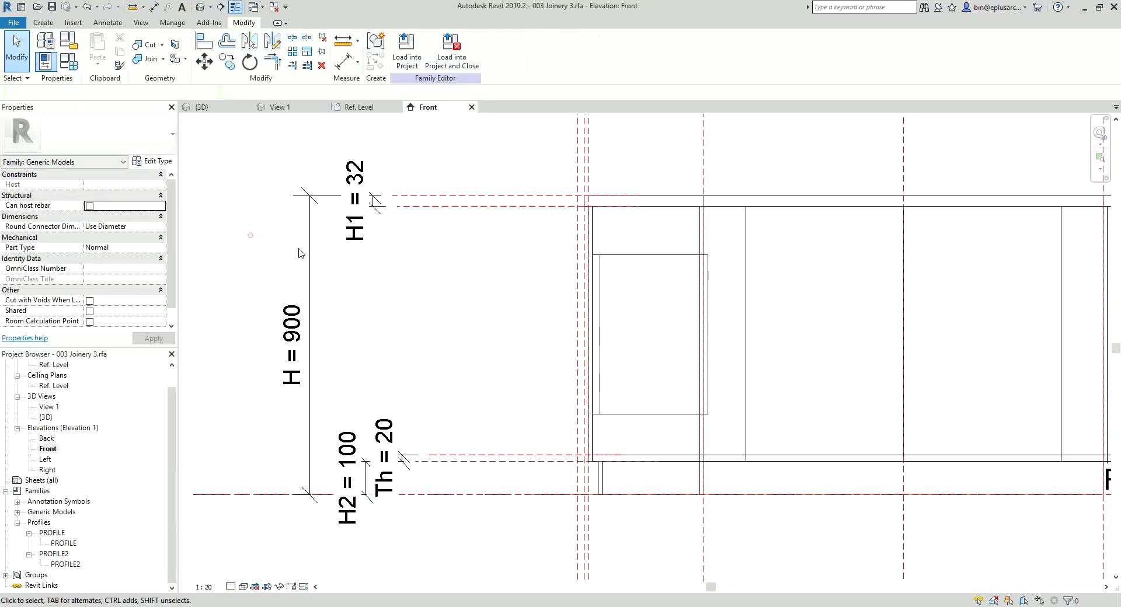
middle_click_drag(479, 268, 437, 265)
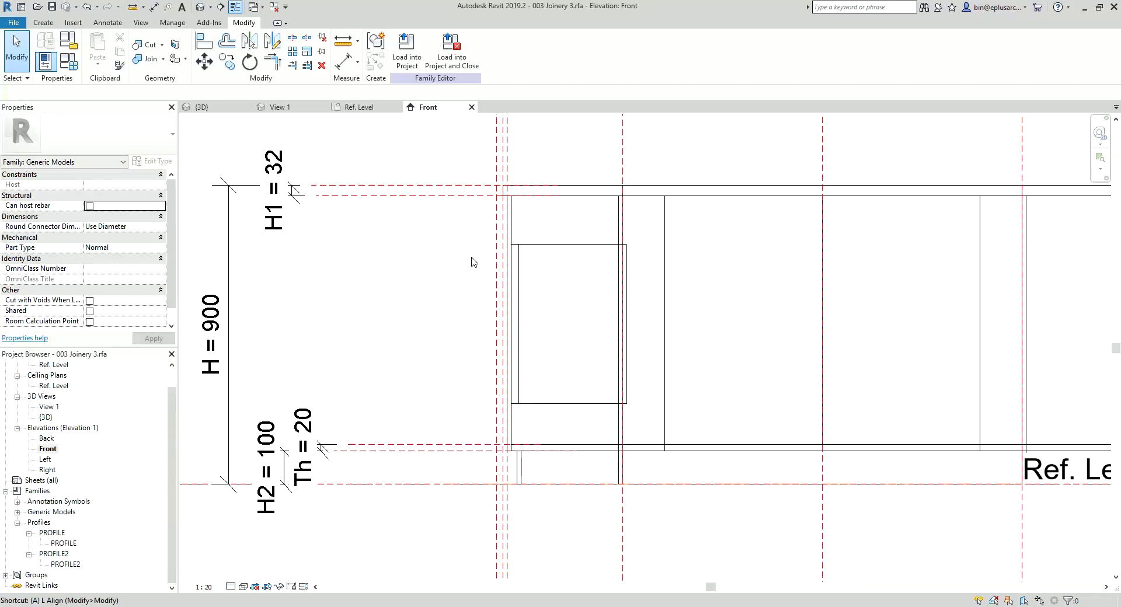
Step: Align the door panel's top and bottom edges to the upper and lower reference planes
key("l")
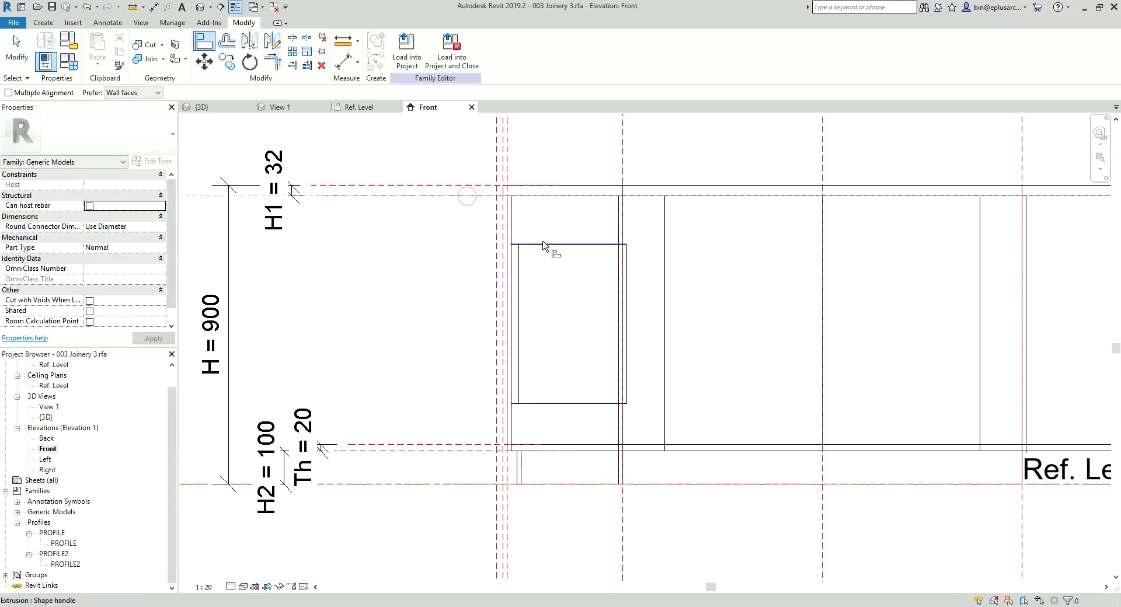
left_click(543, 244)
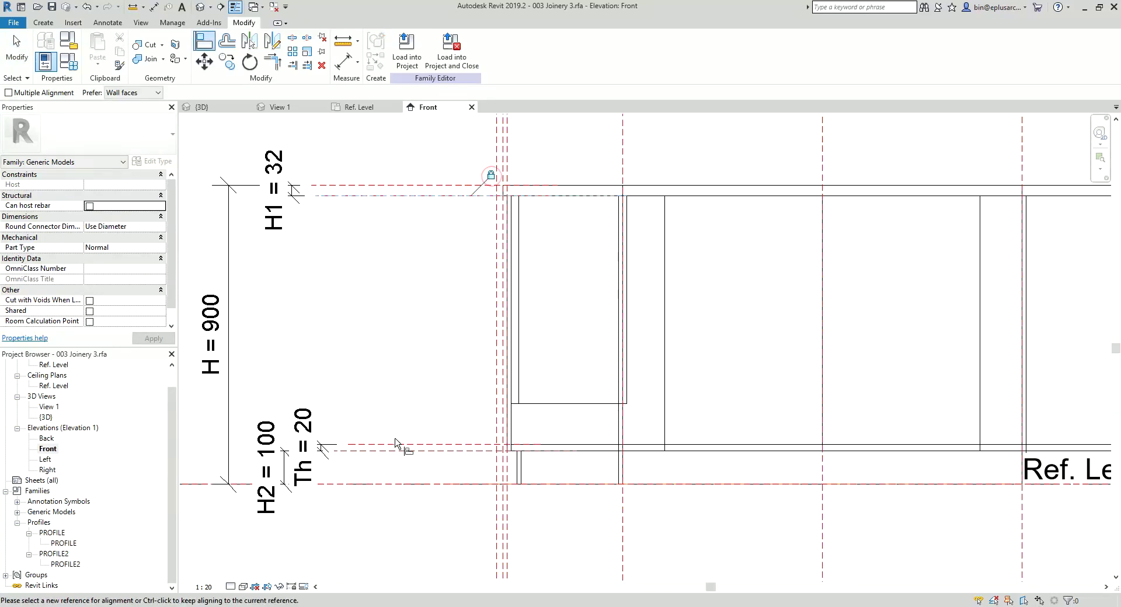
left_click(570, 403)
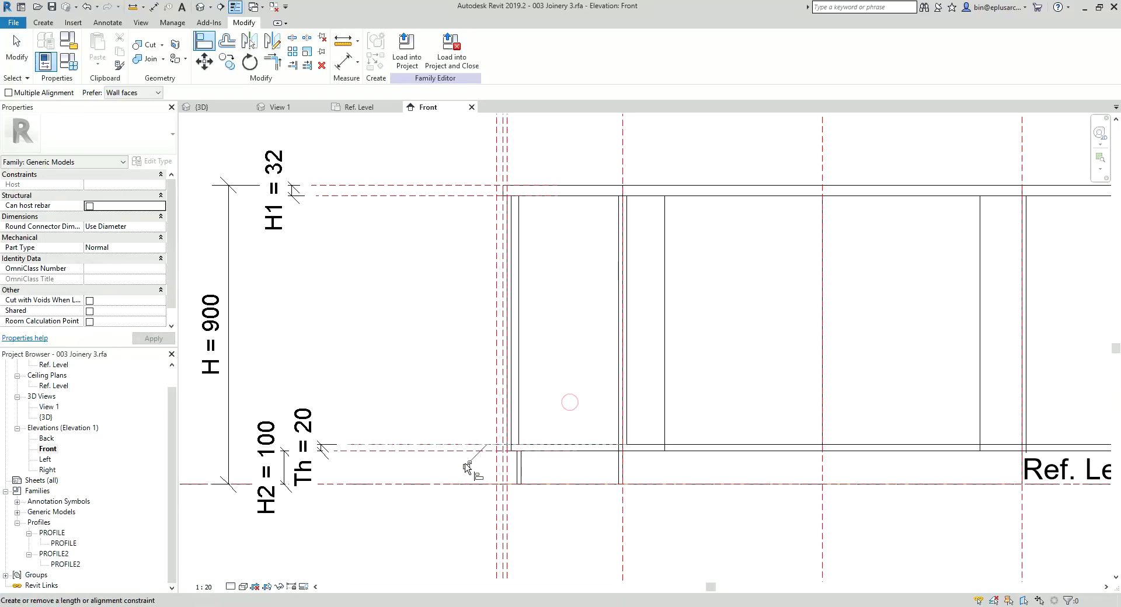
key("Escape")
key("Escape")
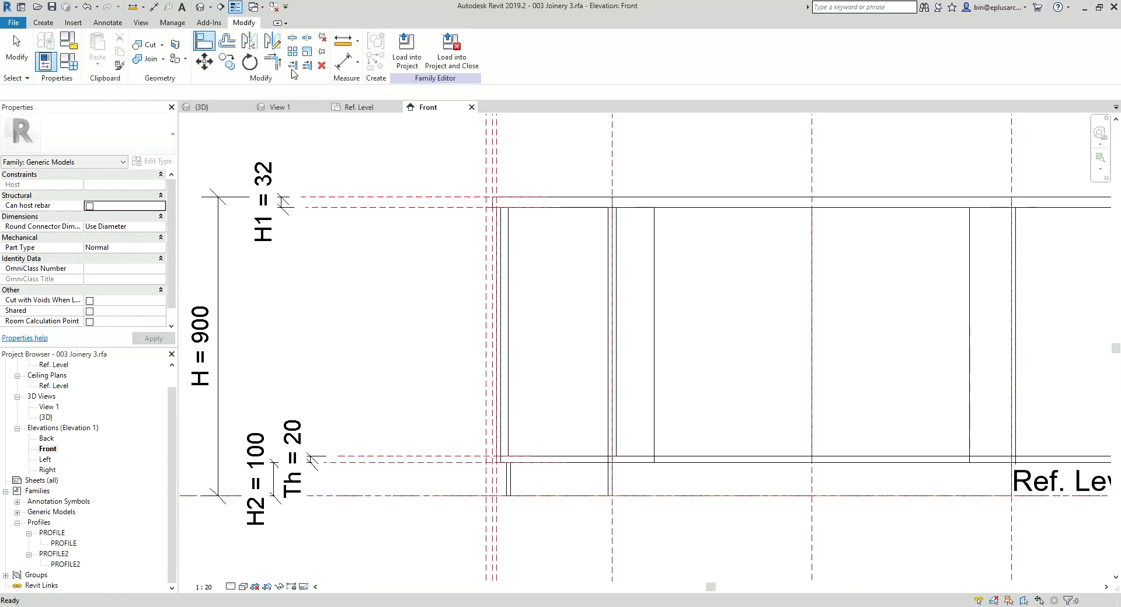
Step: Check the full-height door panels in the Default 3D View from the left side
left_click(201, 7)
mouse_move(818, 252)
middle_mouse_down("shift")
mouse_move(599, 389)
mouse_move(573, 455)
middle_mouse_up("shift")
left_click(608, 389)
key("Escape")
Step: Load the cabinet family into the project, saving it and overwriting the existing version
left_click(471, 51)
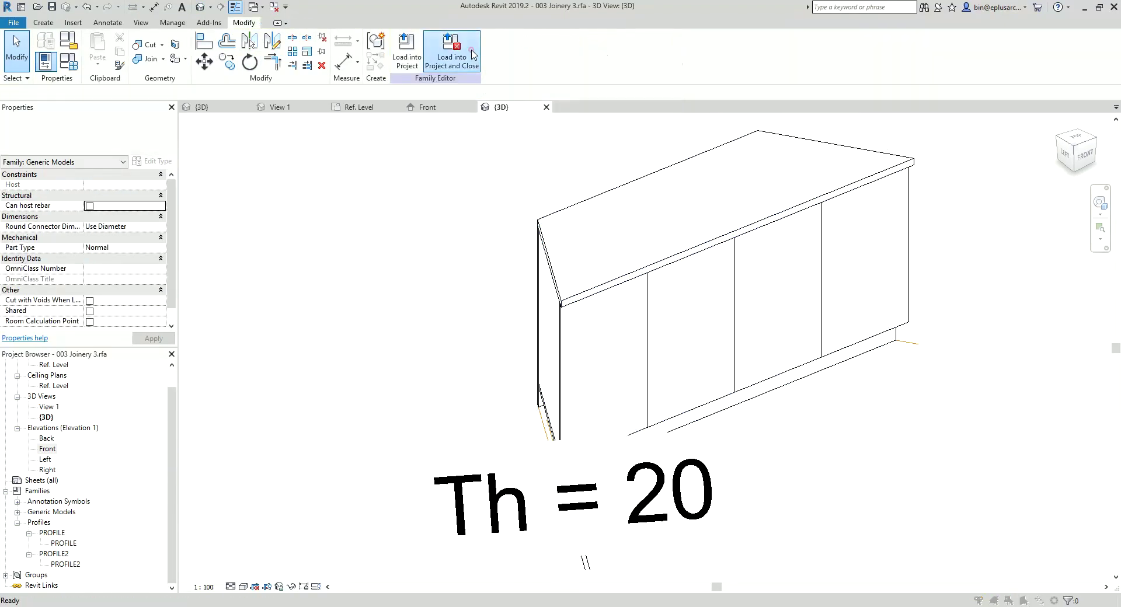
left_click(585, 316)
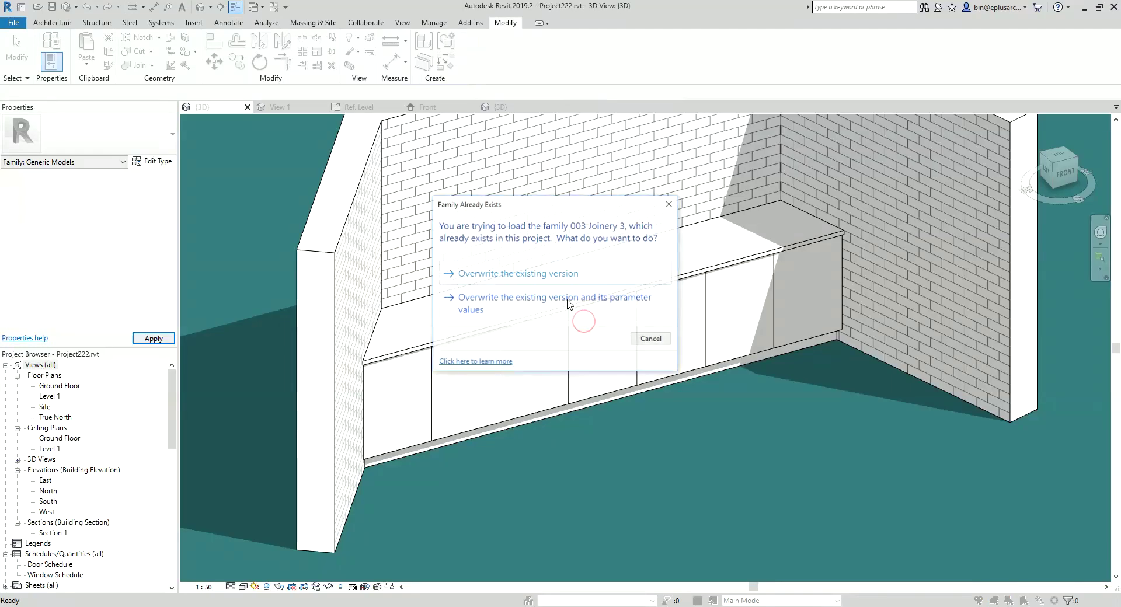
left_click(542, 275)
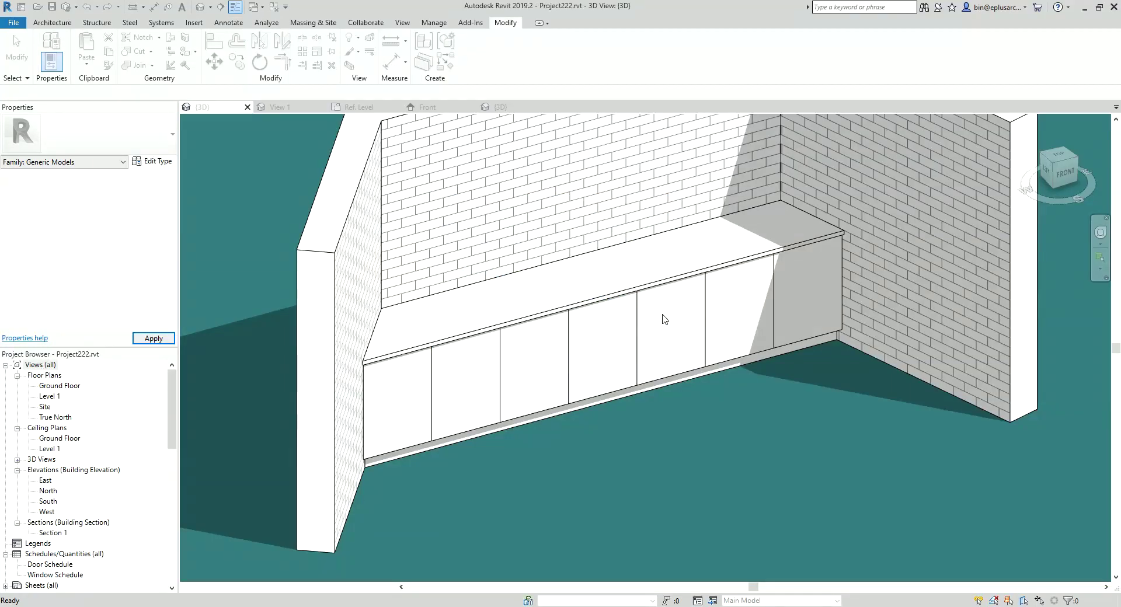
Step: Place a copy of the cabinet on the floor and orbit to view its end
scroll(572, 292, "down", 3)
left_click(562, 274)
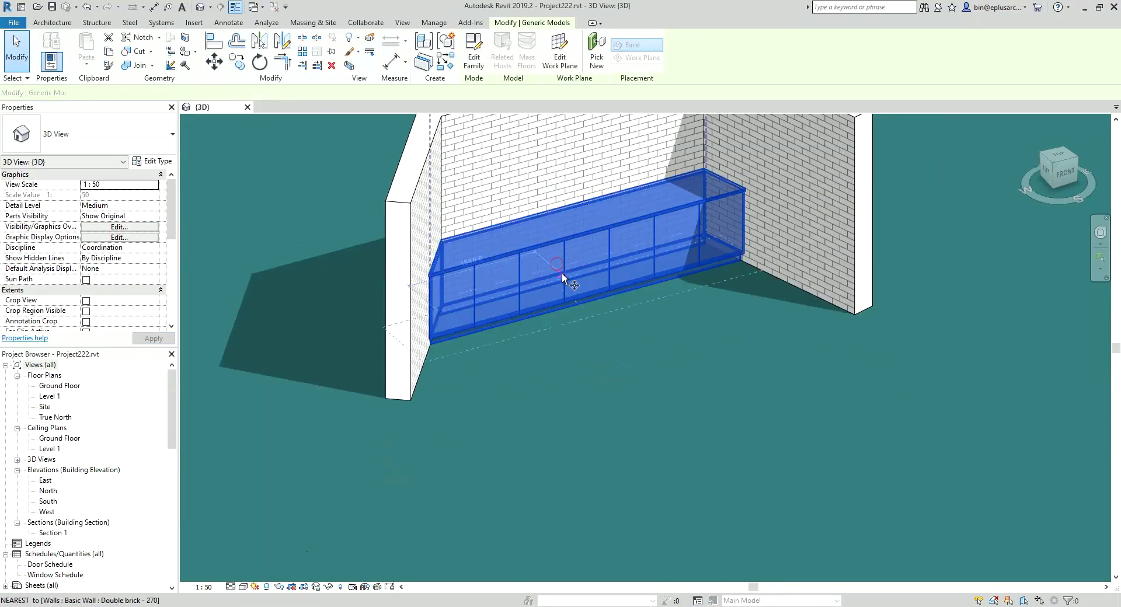
left_click_drag(562, 274, 717, 393, "ctrl")
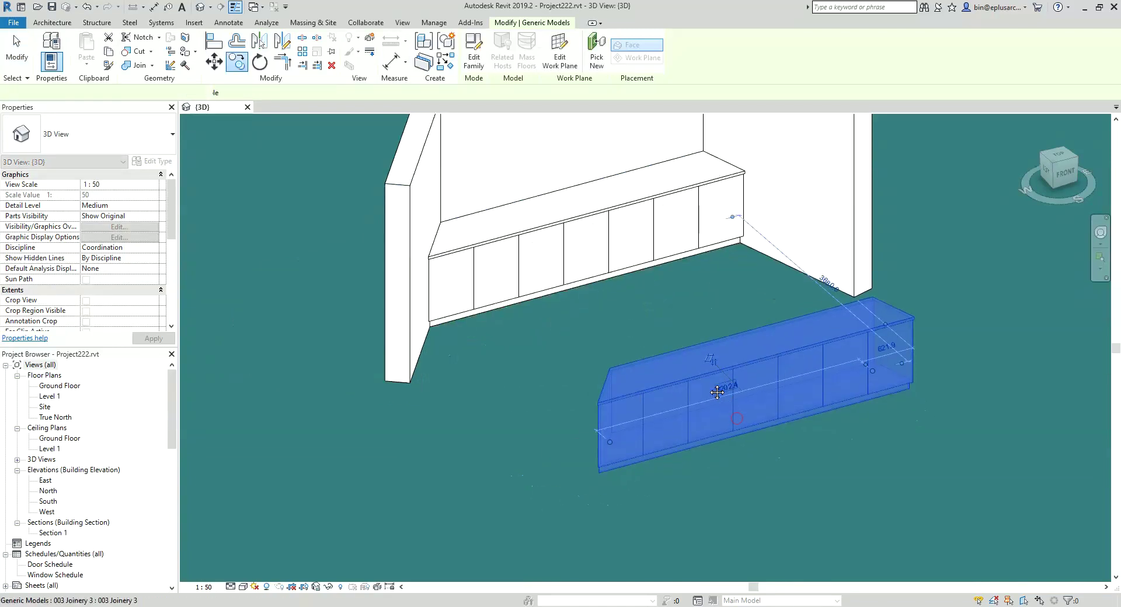
left_click(591, 333)
middle_click_drag(590, 333, 782, 311, "shift")
mouse_move(791, 306)
middle_mouse_down("shift")
mouse_move(869, 296)
mouse_move(220, 209)
middle_mouse_up("shift")
Step: Set the copied cabinet's A3 end angle to 45° in Properties
left_click(868, 295)
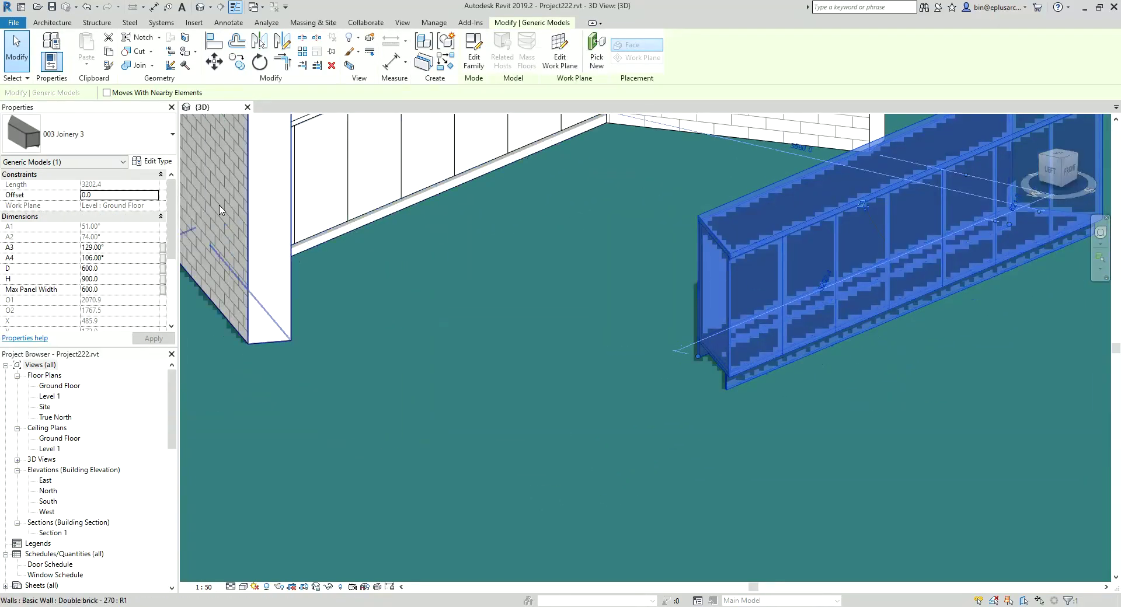
left_click(124, 247)
type("90")
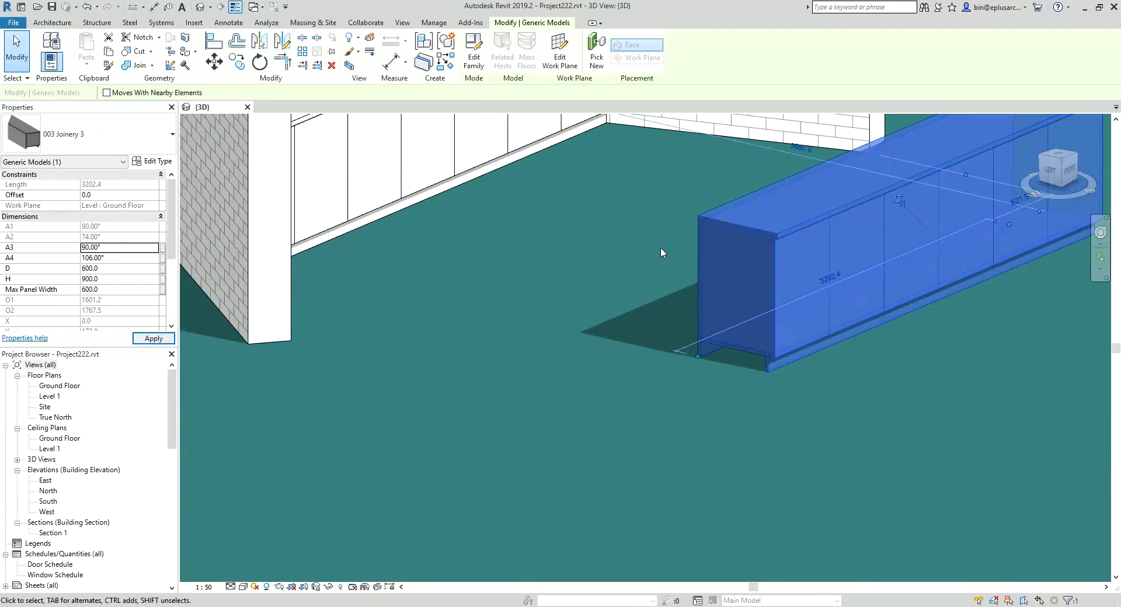
left_click(660, 247)
left_click(783, 283)
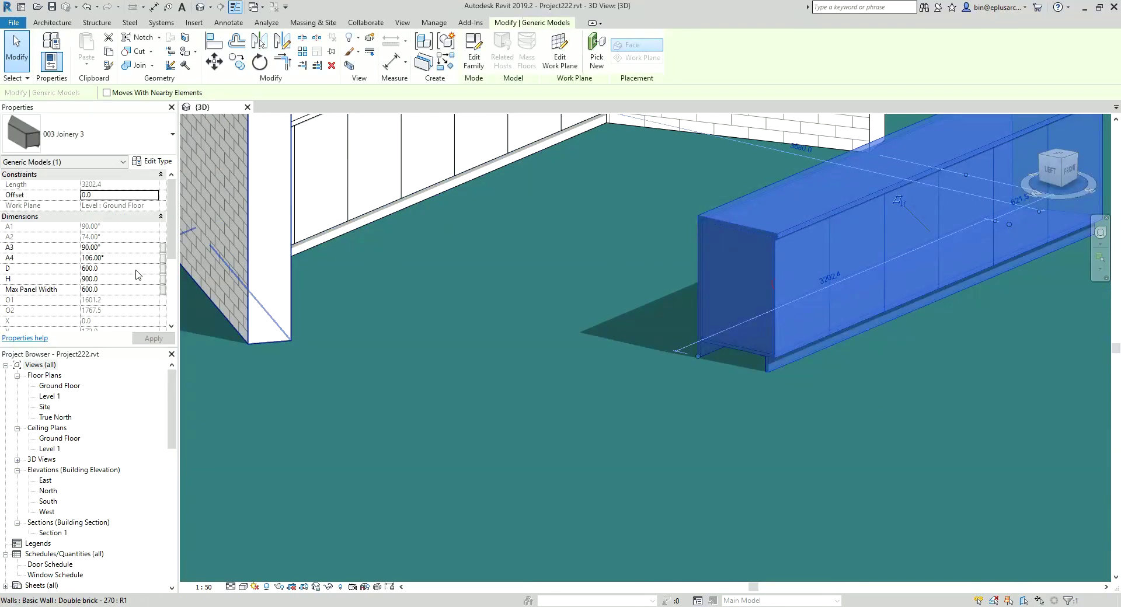
left_click(130, 248)
type("34")
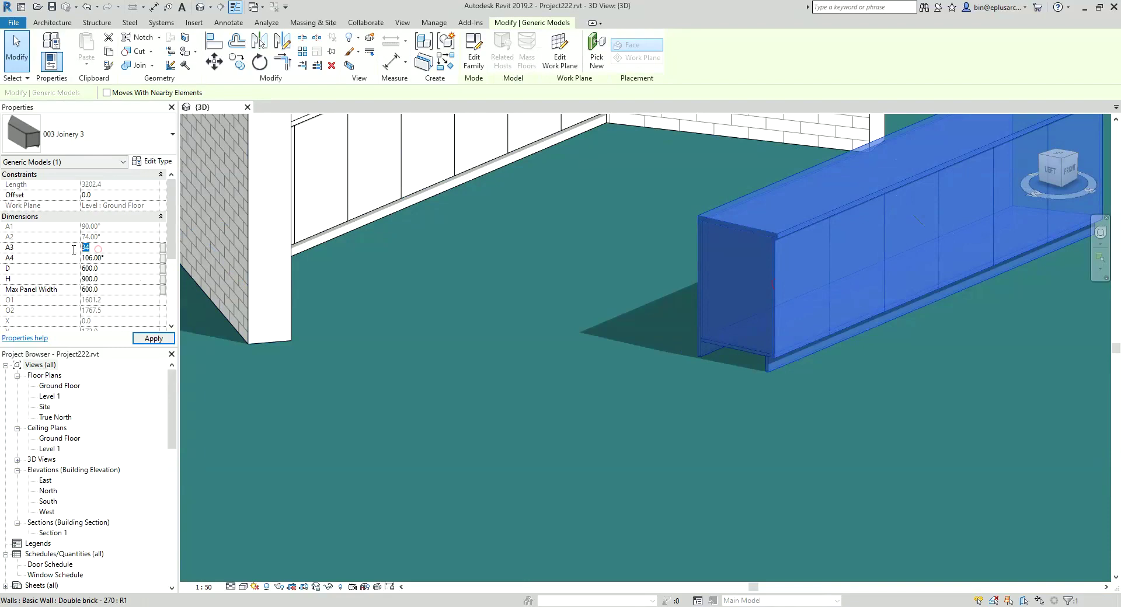
left_click(508, 187)
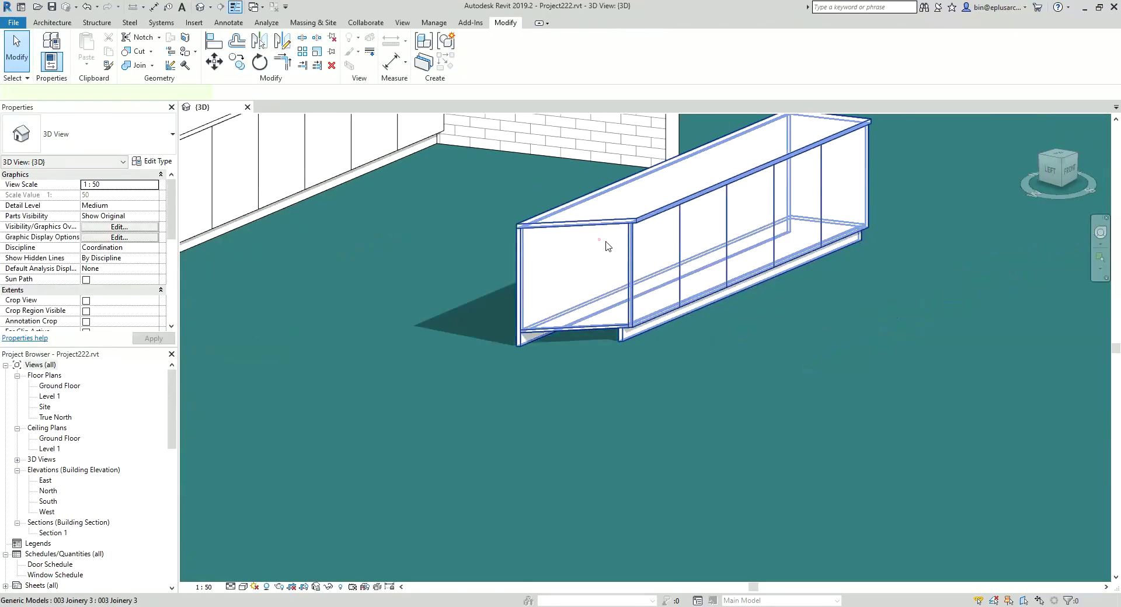
Step: Select the cabinet and reopen its 003 Joinery 3 family for editing
mouse_move(608, 246)
middle_mouse_down("shift")
mouse_move(660, 285)
mouse_move(722, 268)
middle_mouse_up("shift")
left_click(673, 241)
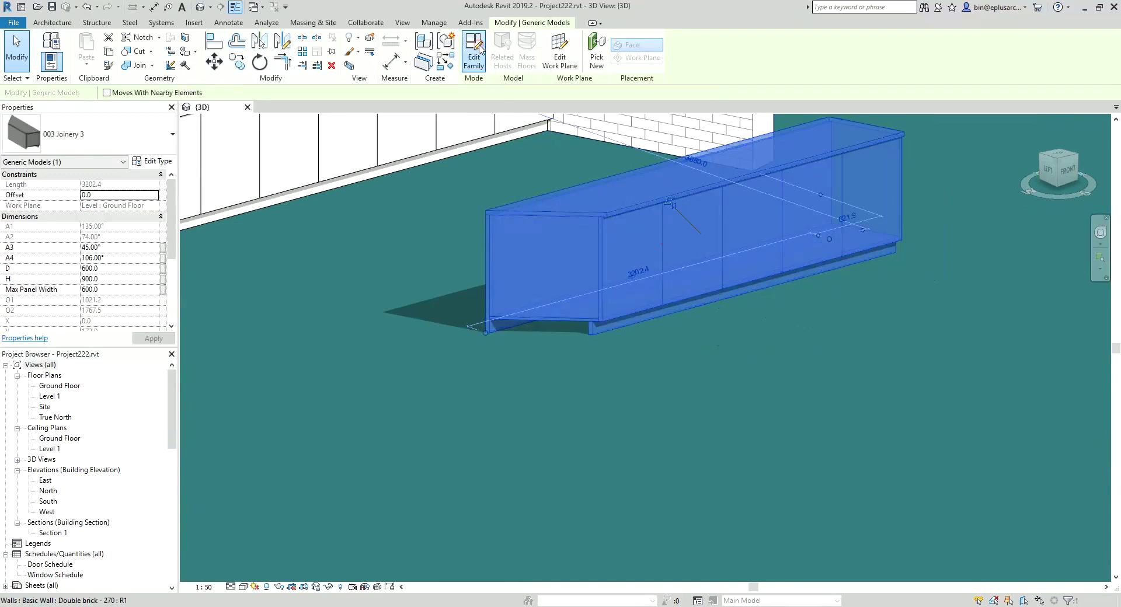
left_click(474, 52)
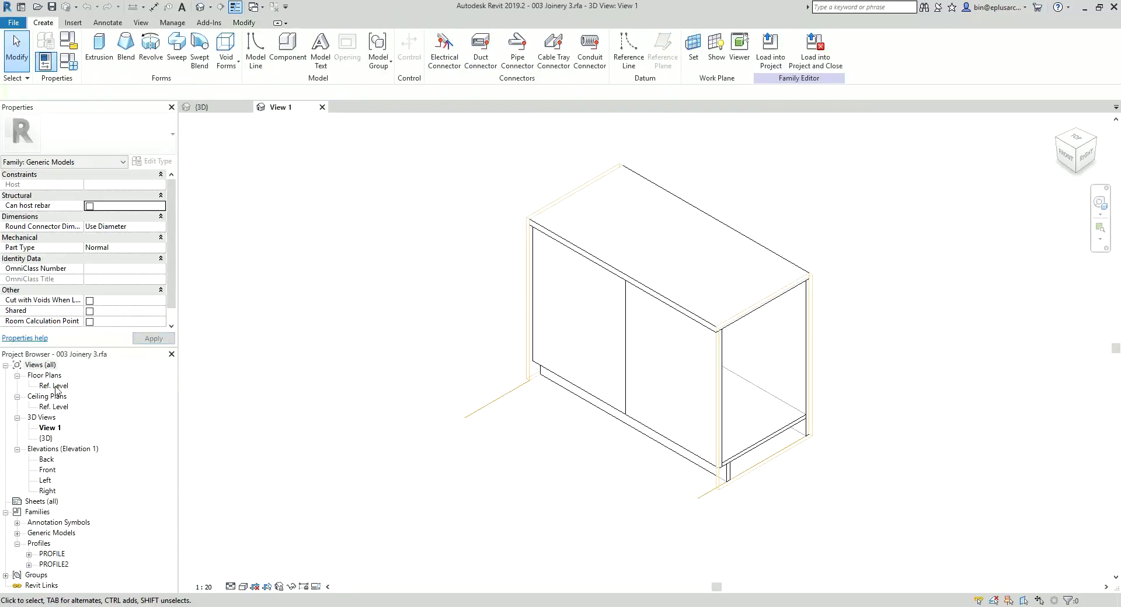
Step: Show the family's Ref. Level floor plan and its Family Types parameter table
double_click(55, 386)
scroll(651, 333, "up", 3)
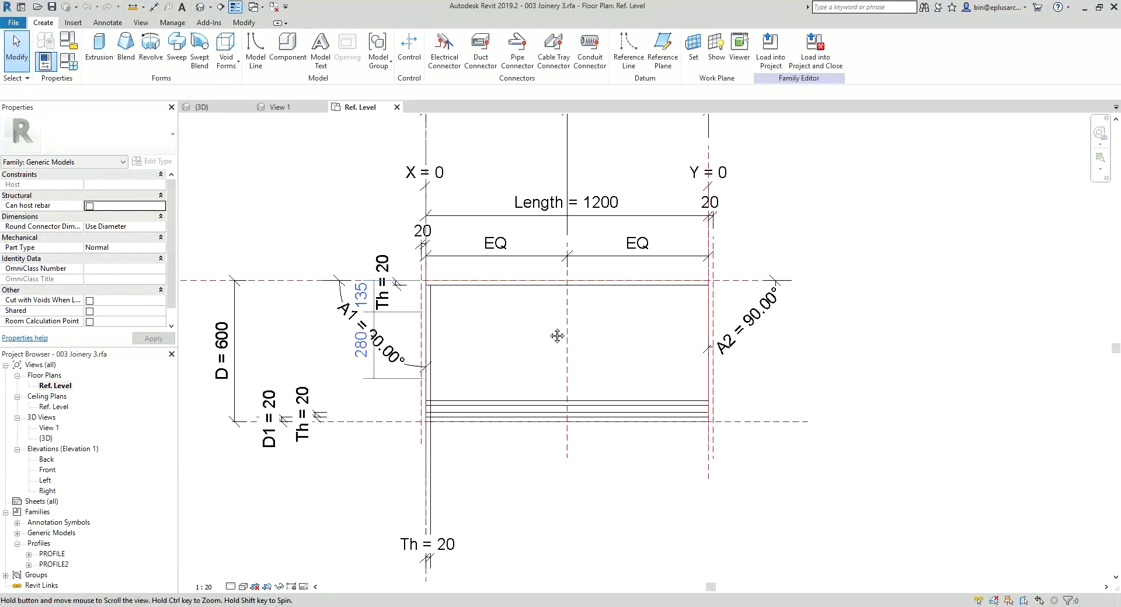
scroll(657, 333, "up", 2)
left_click(73, 61)
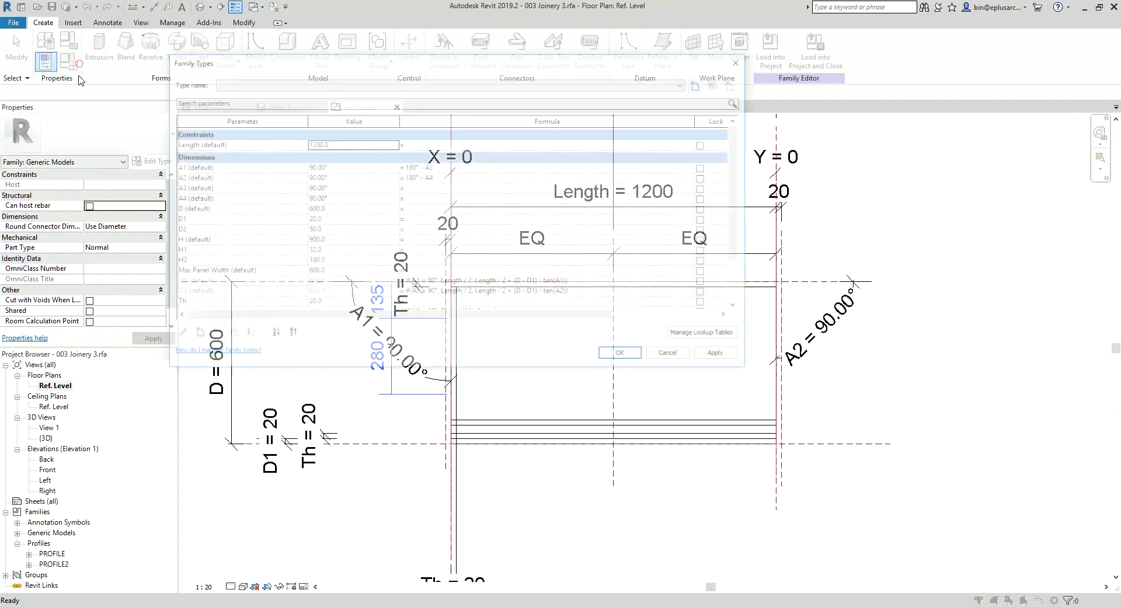
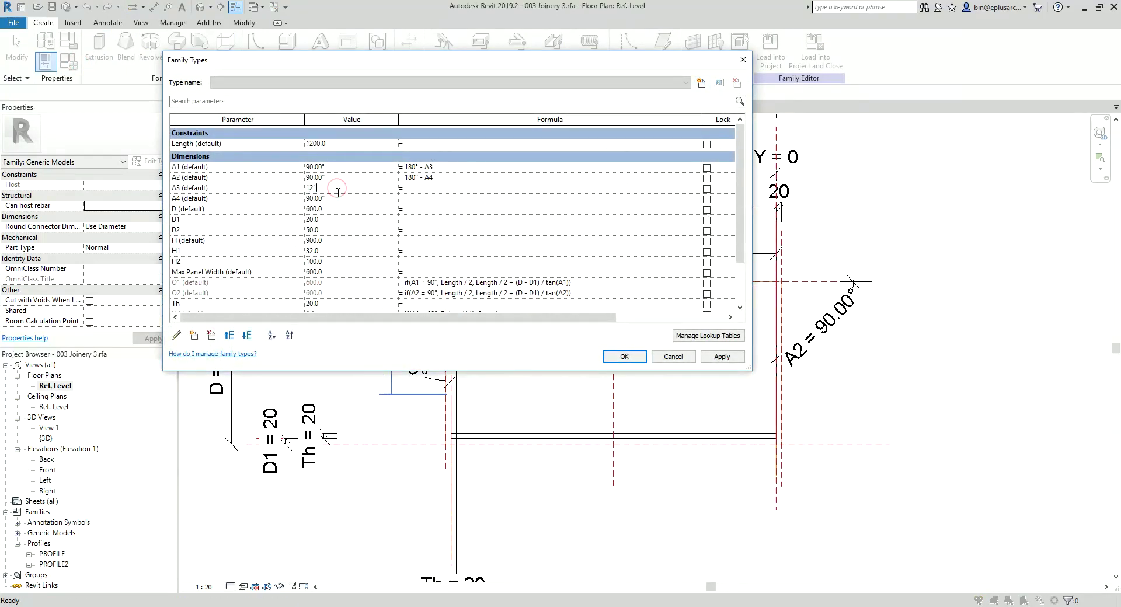
Step: Confirm A3 at 121° so the slanted sides A1 and A2 regenerate at 59°
left_click(641, 361)
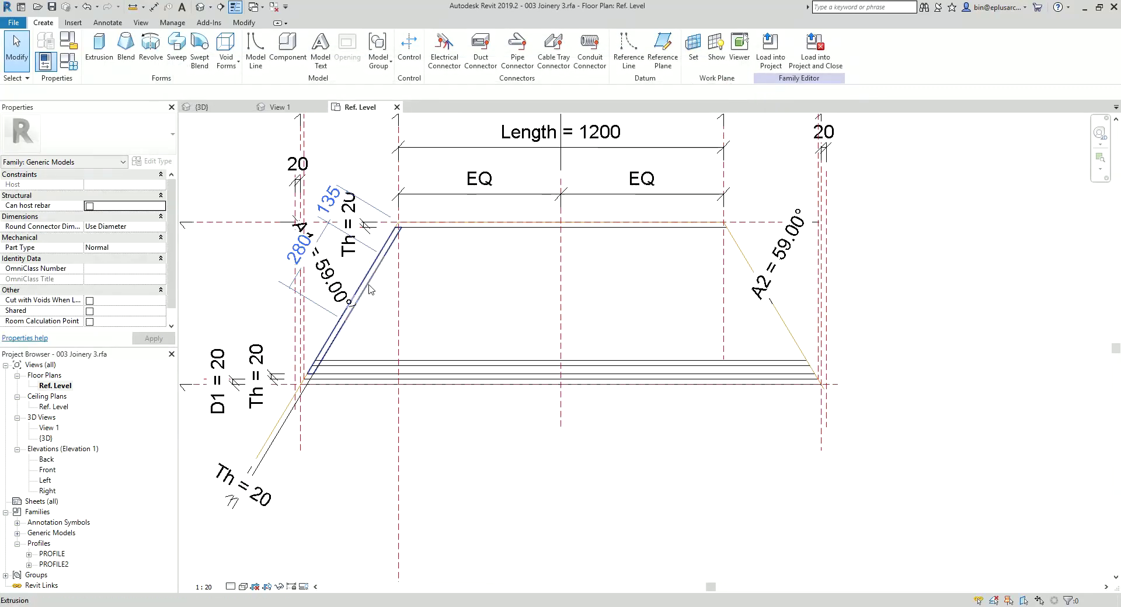
Step: Start an extrusion sketch, then cancel it and return to the family Create tools
left_click(99, 48)
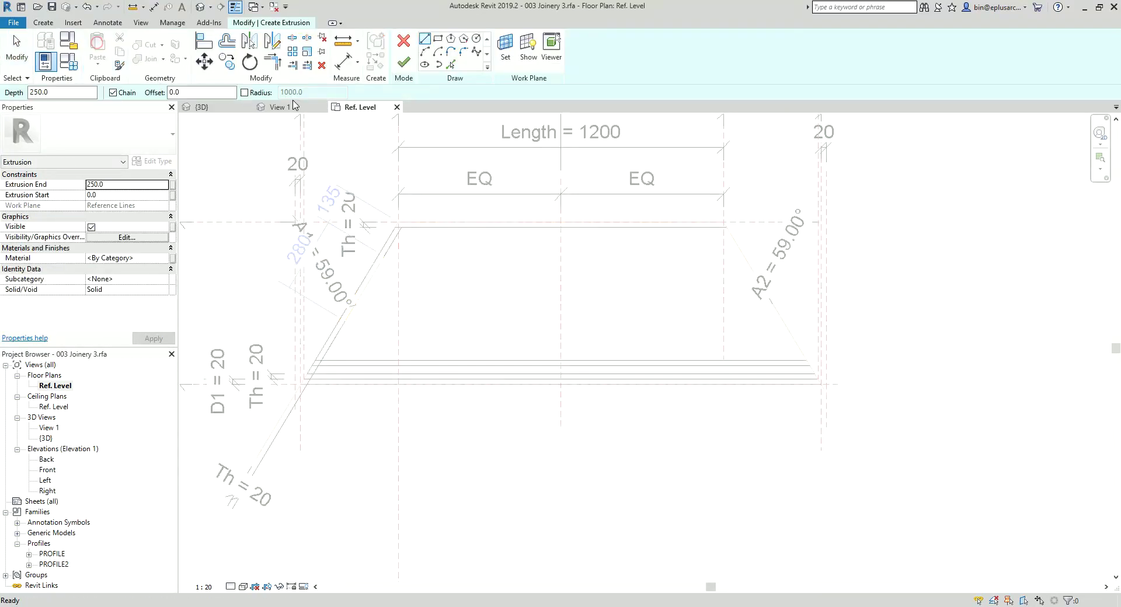
left_click(404, 40)
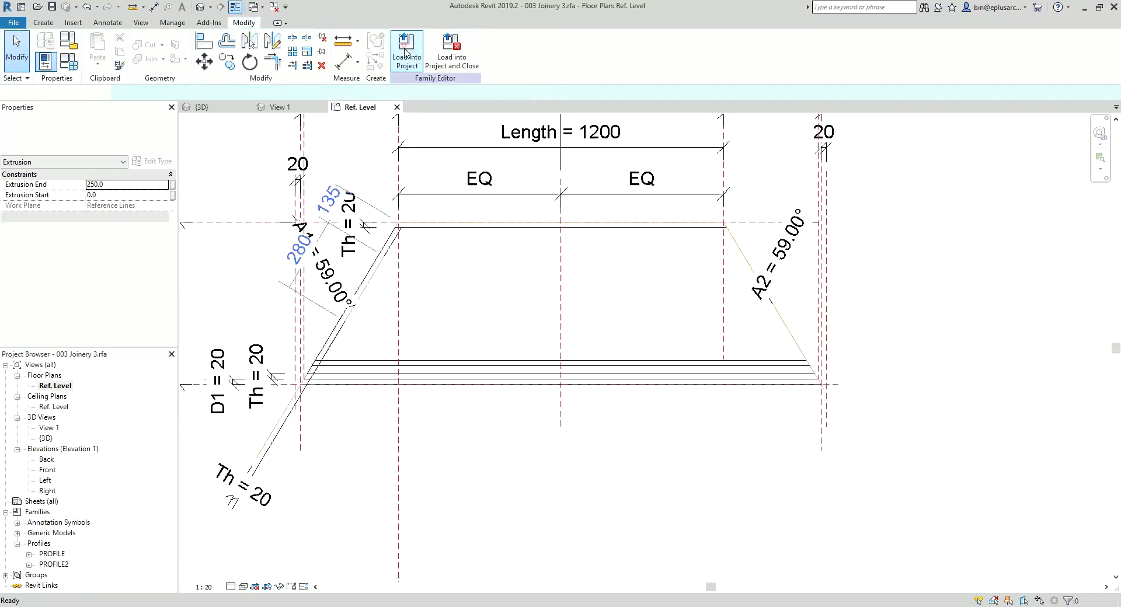
left_click(44, 22)
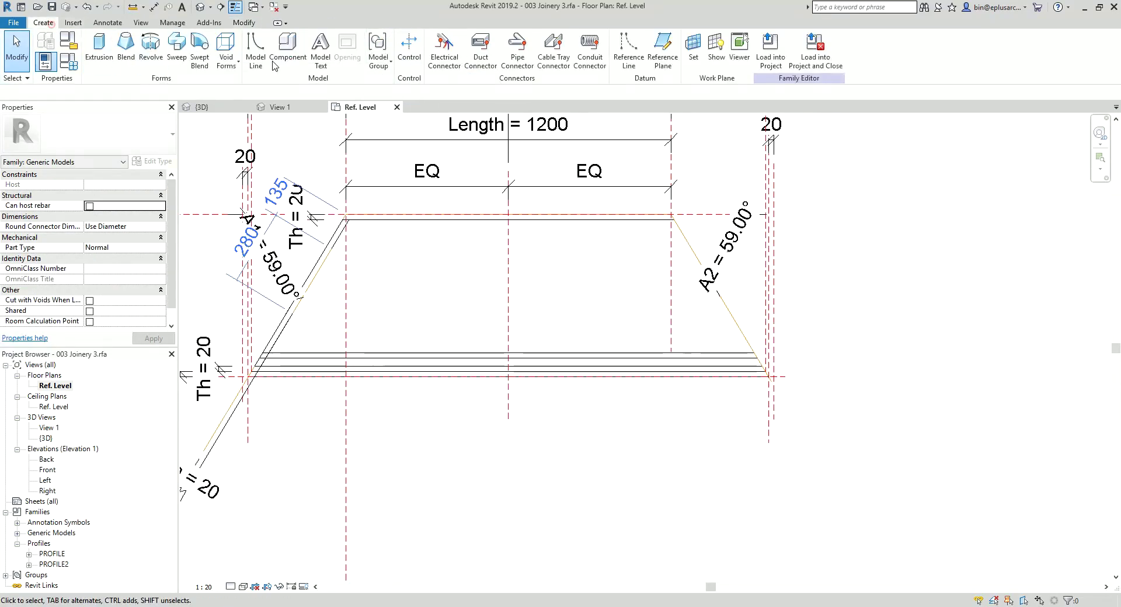
Step: Set a new work plane with Pick a plane and zoom toward the right slanted reference line
left_click(693, 58)
left_click(694, 61)
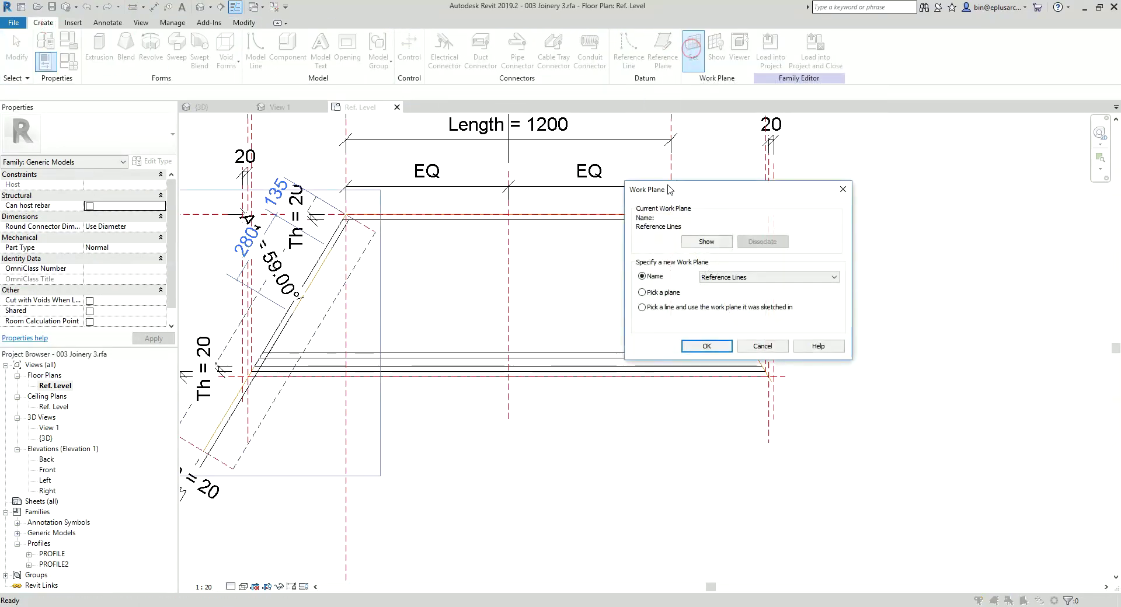
left_click(707, 346)
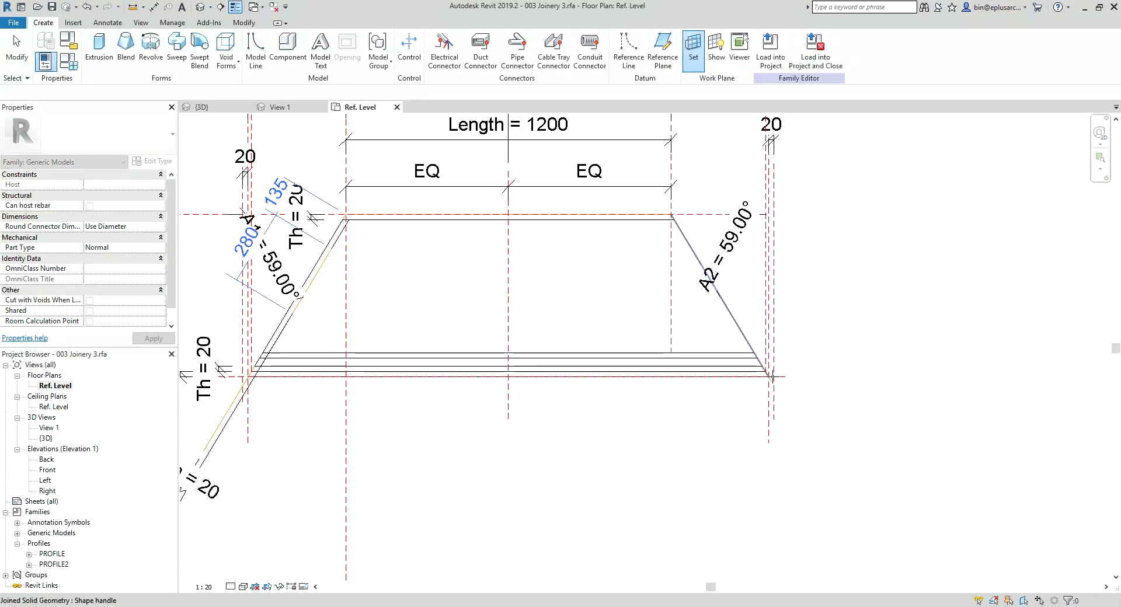
scroll(778, 408, "up", 2)
scroll(795, 415, "up", 1)
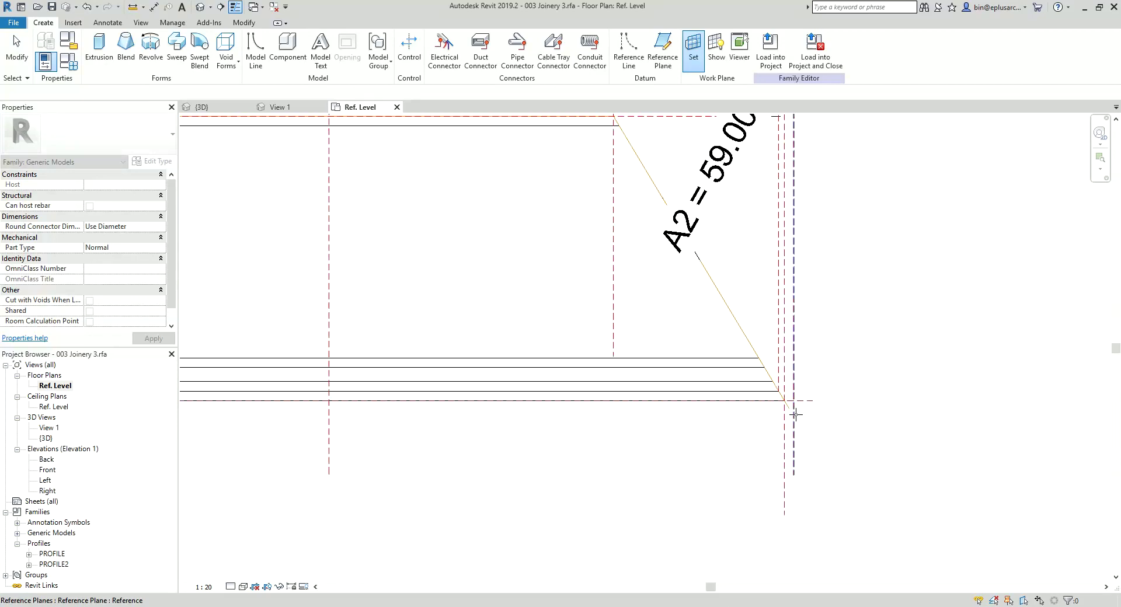
Step: Pick the work plane and draw a reference line parallel to the right diagonal
left_click(737, 326)
scroll(597, 233, "down", 1)
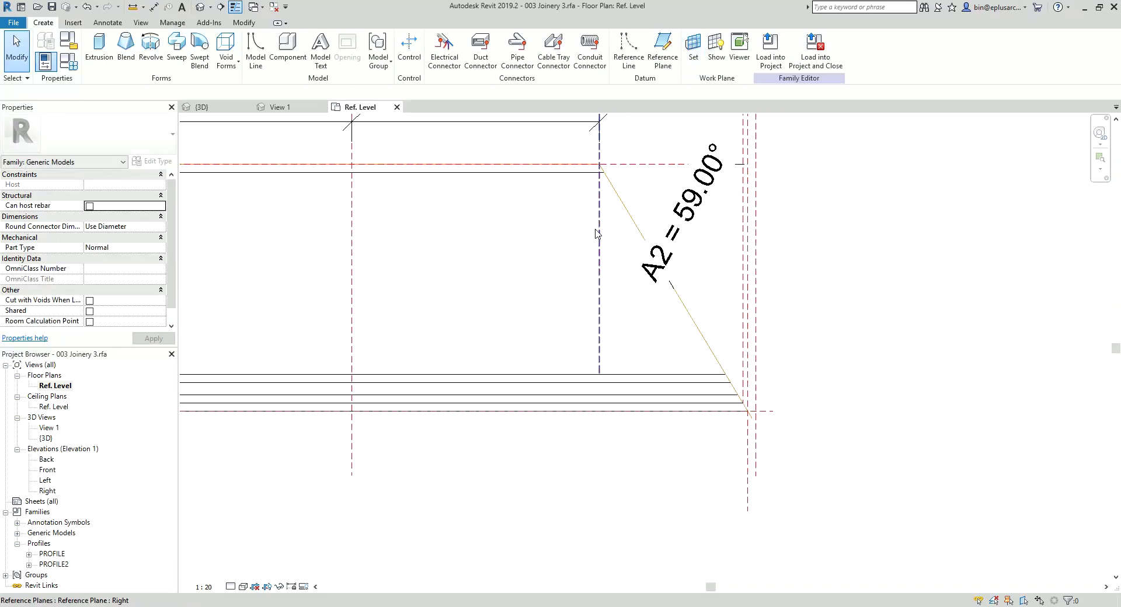
left_click(624, 63)
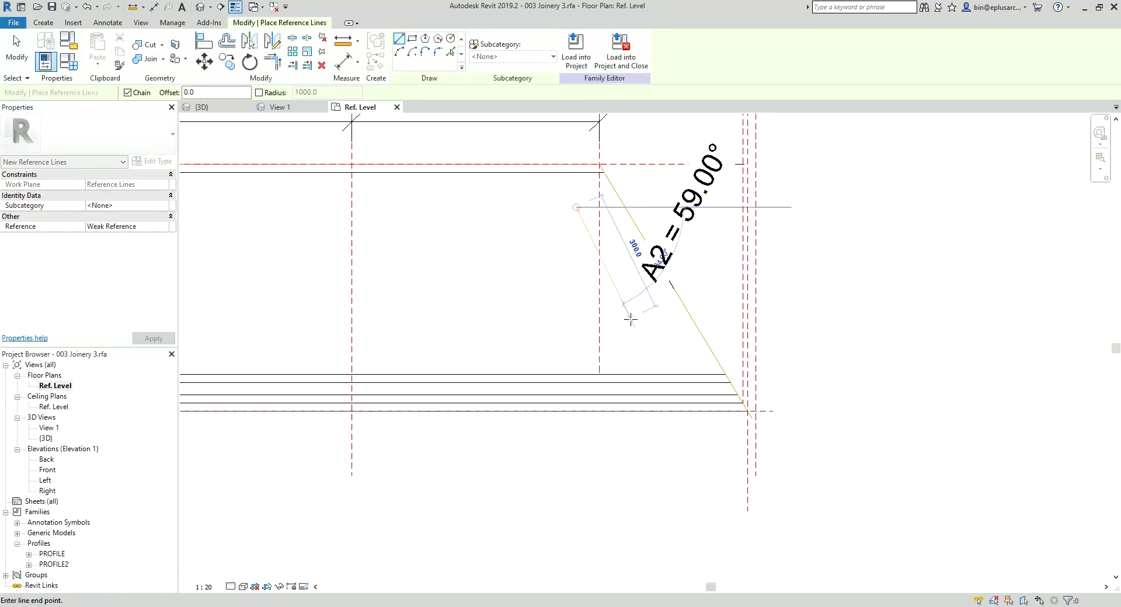
left_click(656, 342)
scroll(655, 346, "up", 1)
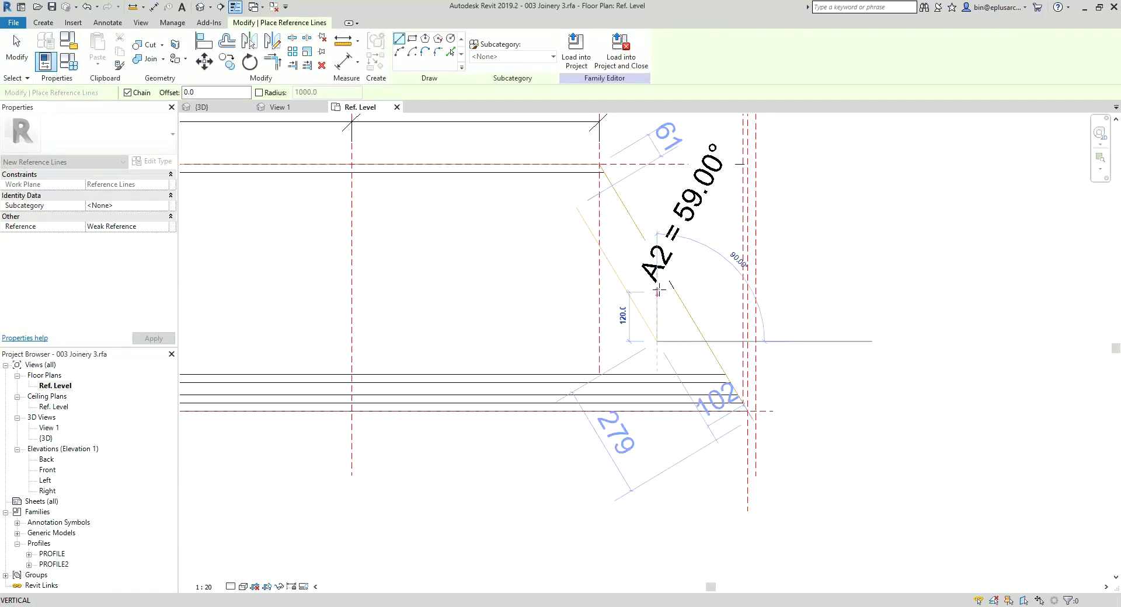
scroll(654, 338, "up", 1)
key("Escape")
key("Escape")
Step: Label the new line's 102 offset dimension Th = 20
left_click(646, 325)
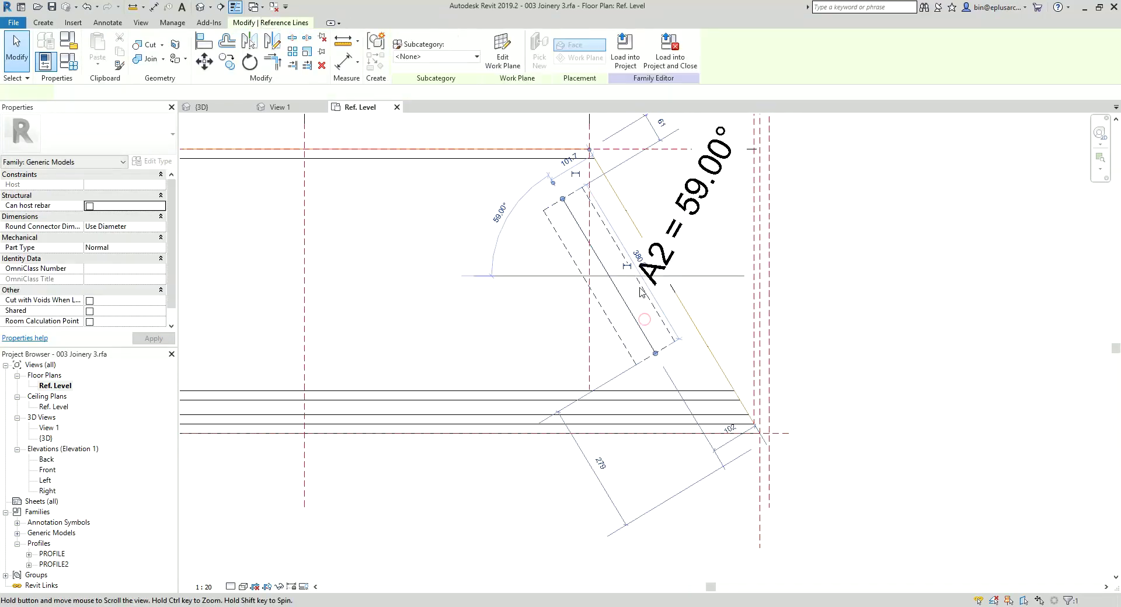
middle_click_drag(646, 324, 643, 352)
left_click(574, 197)
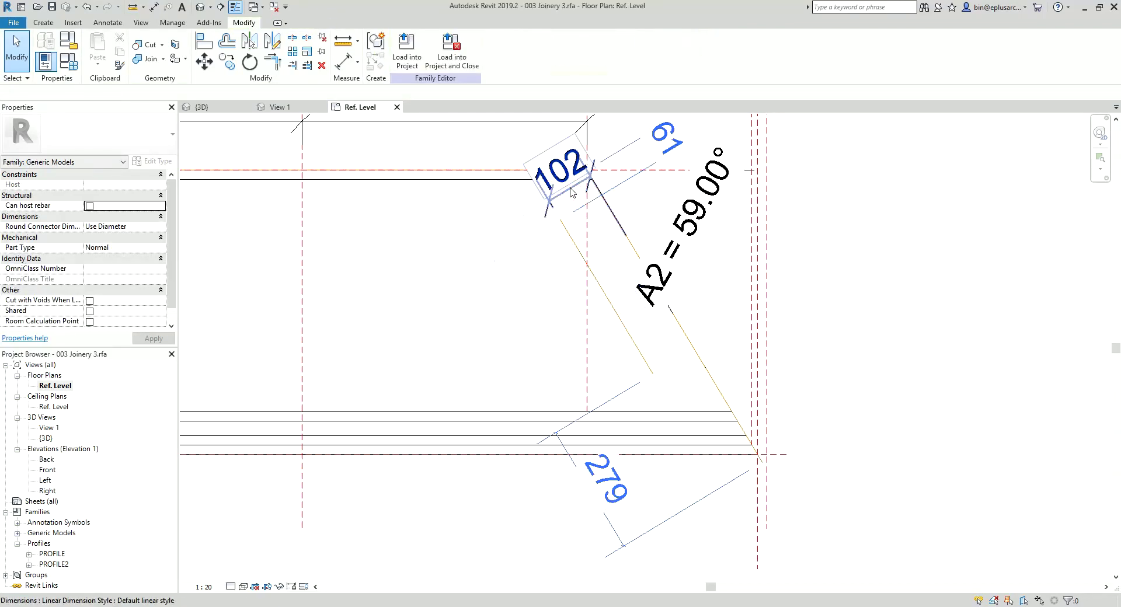
left_click(572, 188)
left_click(498, 50)
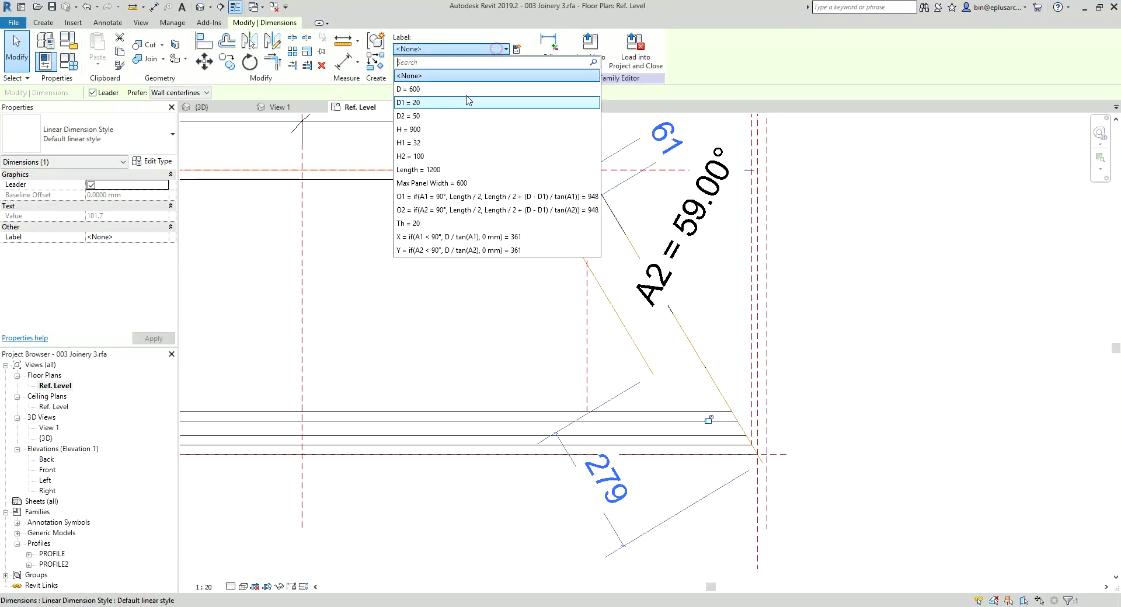
left_click(425, 224)
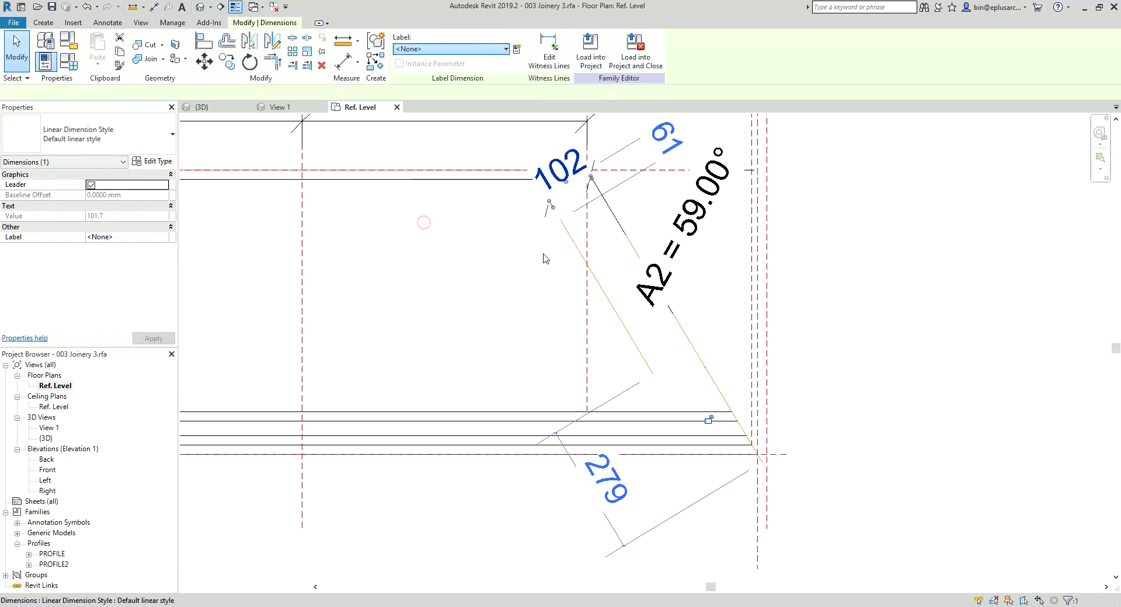
left_click(719, 334)
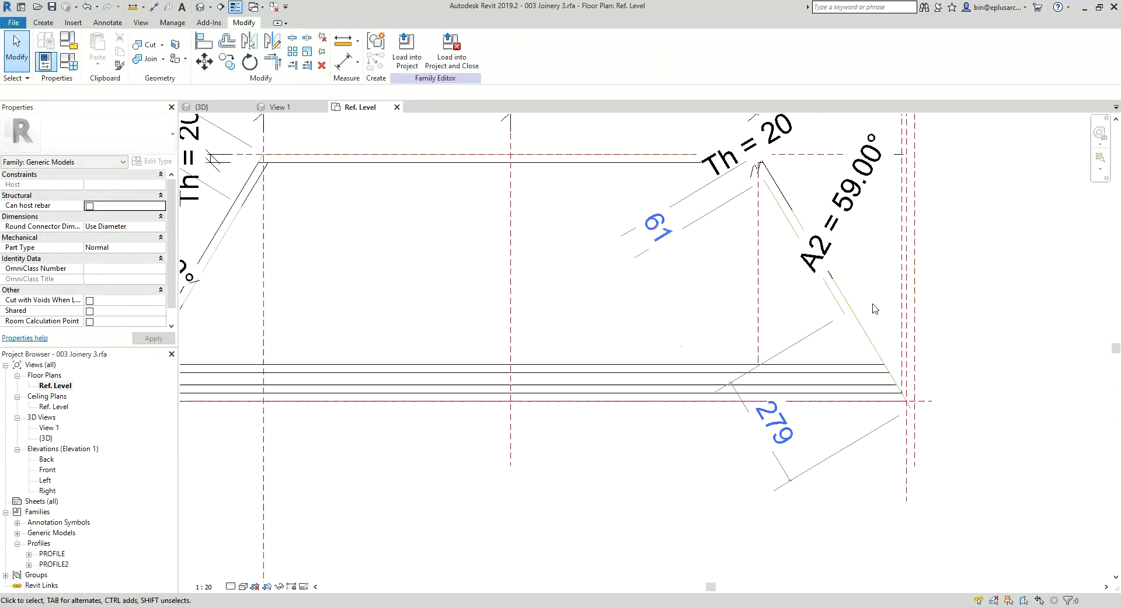
middle_click_drag(739, 345, 276, 135)
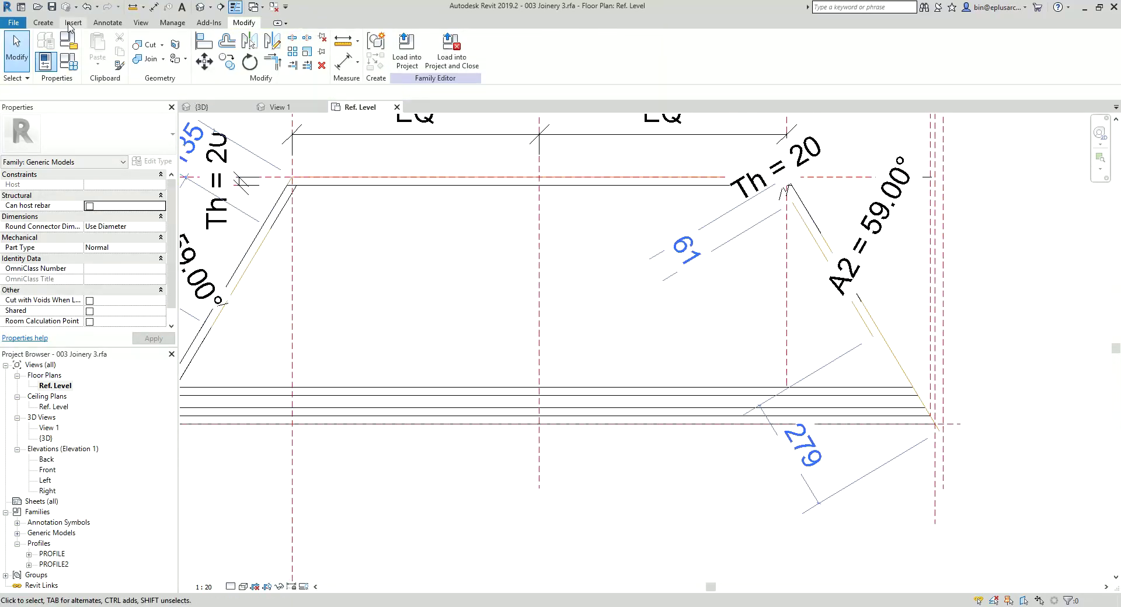
Step: Start an extrusion and pick the two diagonal and two horizontal reference lines as sketch lines
left_click(43, 22)
left_click(99, 52)
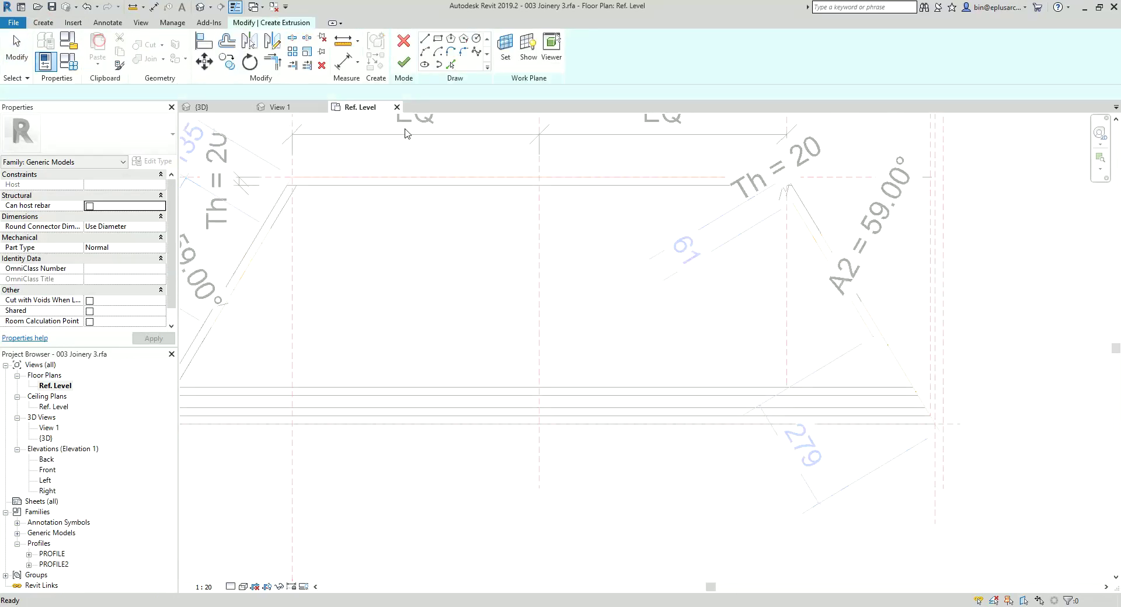
left_click(451, 65)
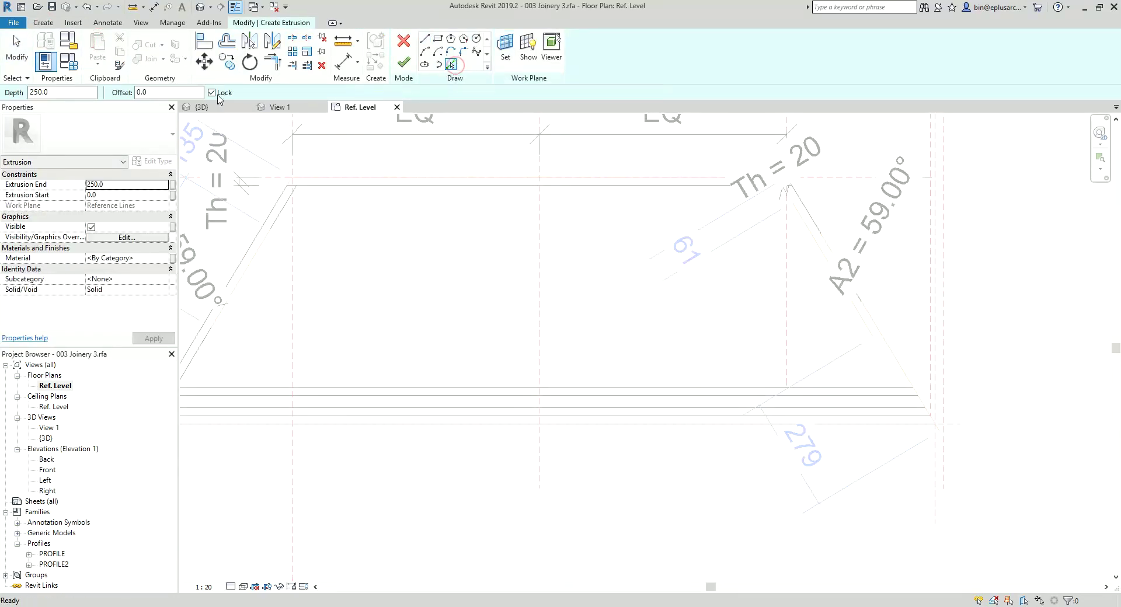
left_click(822, 257)
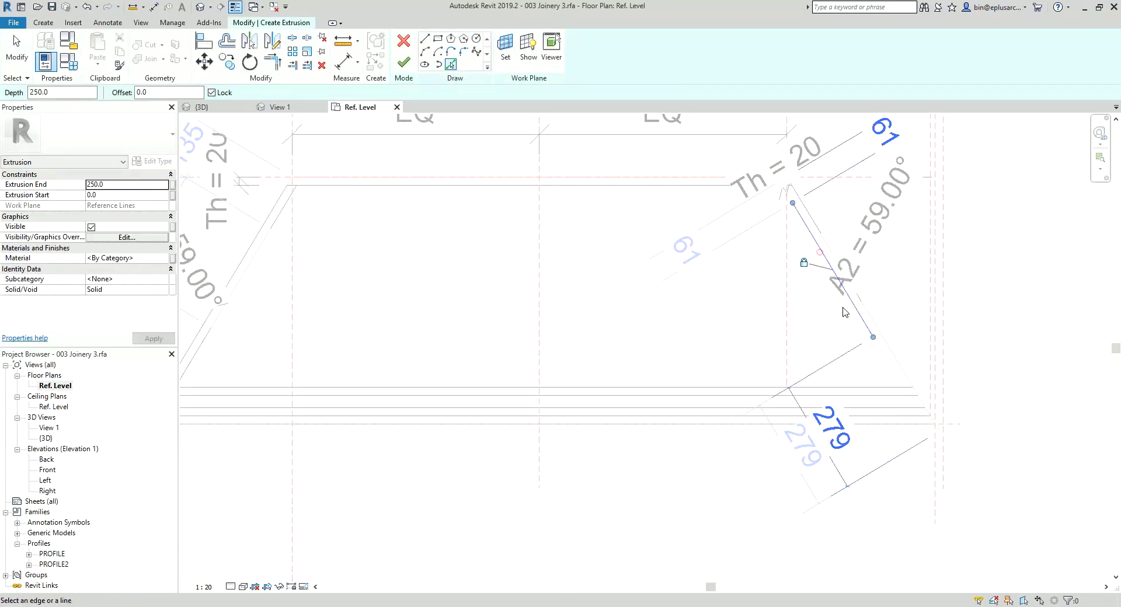
left_click(939, 437)
middle_click_drag(471, 292, 603, 296)
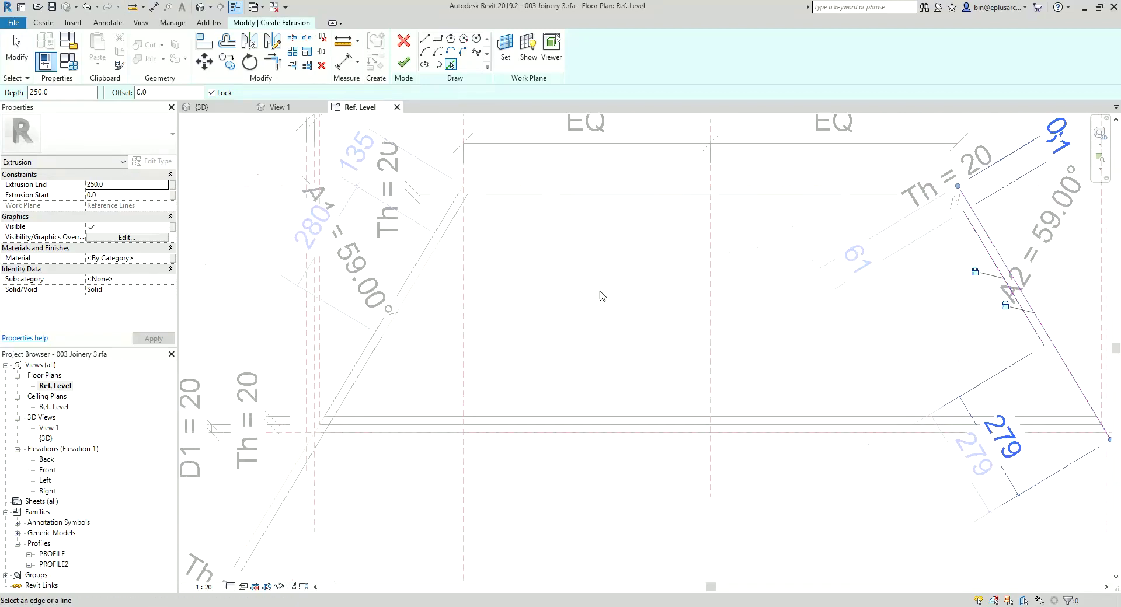
left_click(421, 197)
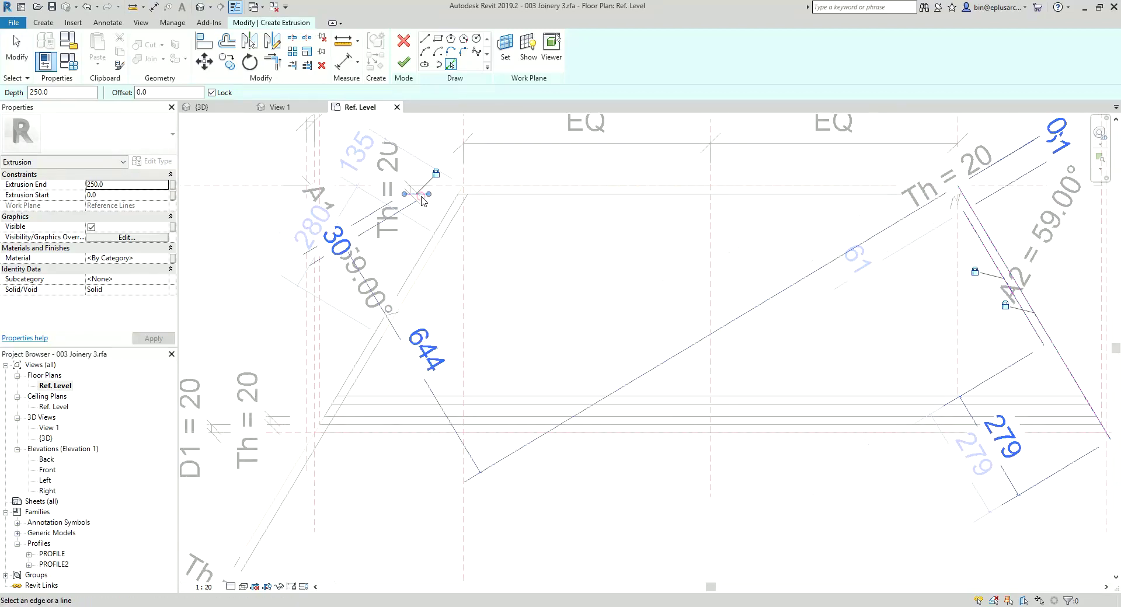
left_click(286, 418)
Step: Trim/Extend to Corner the sketch lines into a closed right-panel outline
key("r")
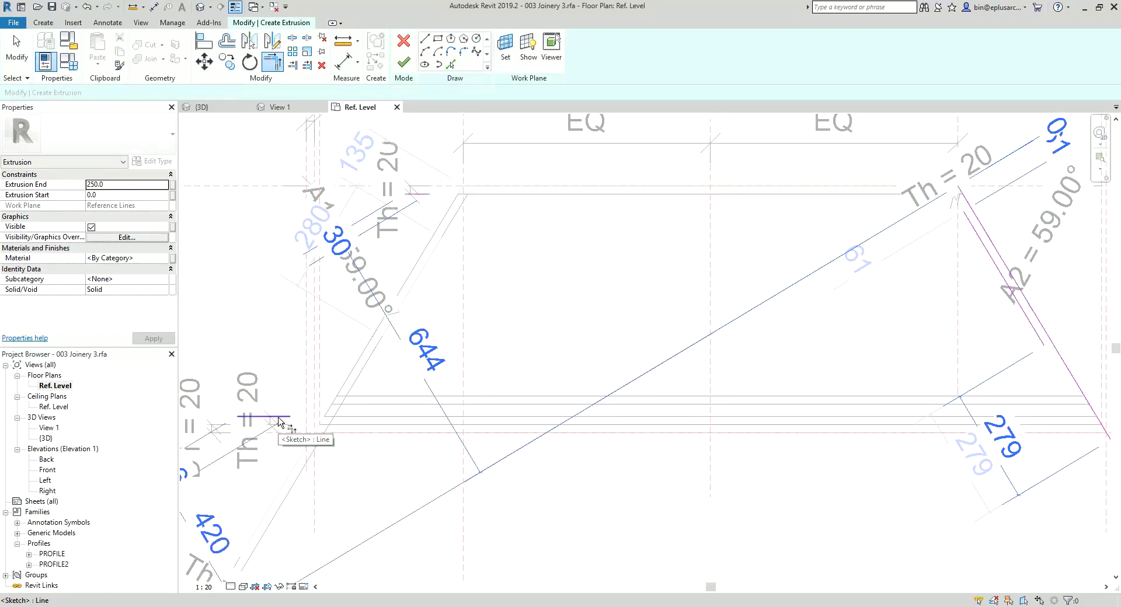
left_click(279, 418)
left_click(1051, 342)
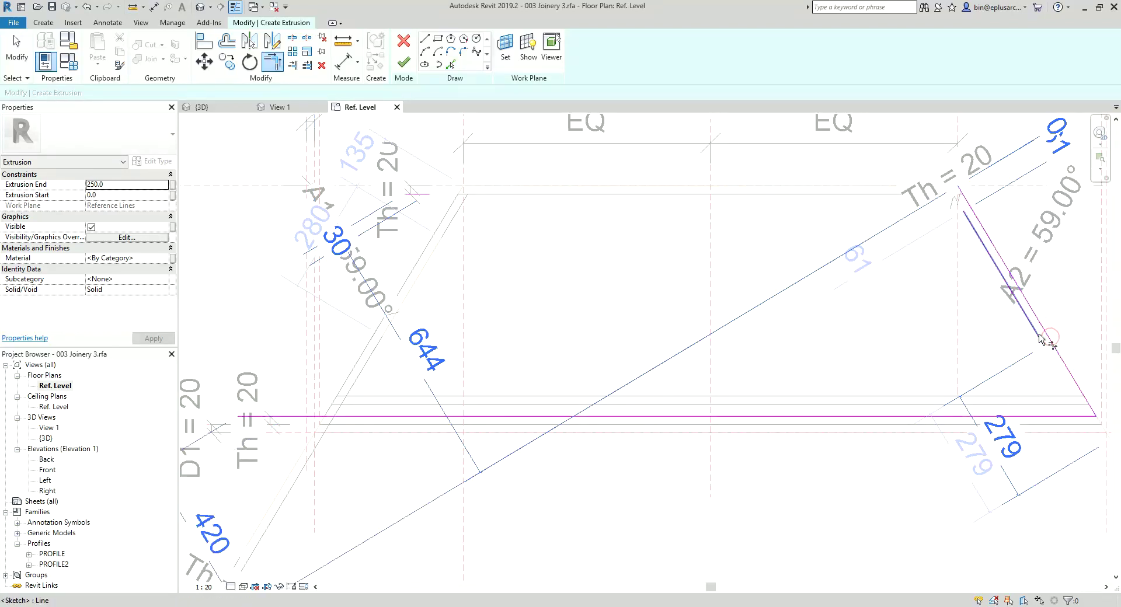
left_click(1089, 417)
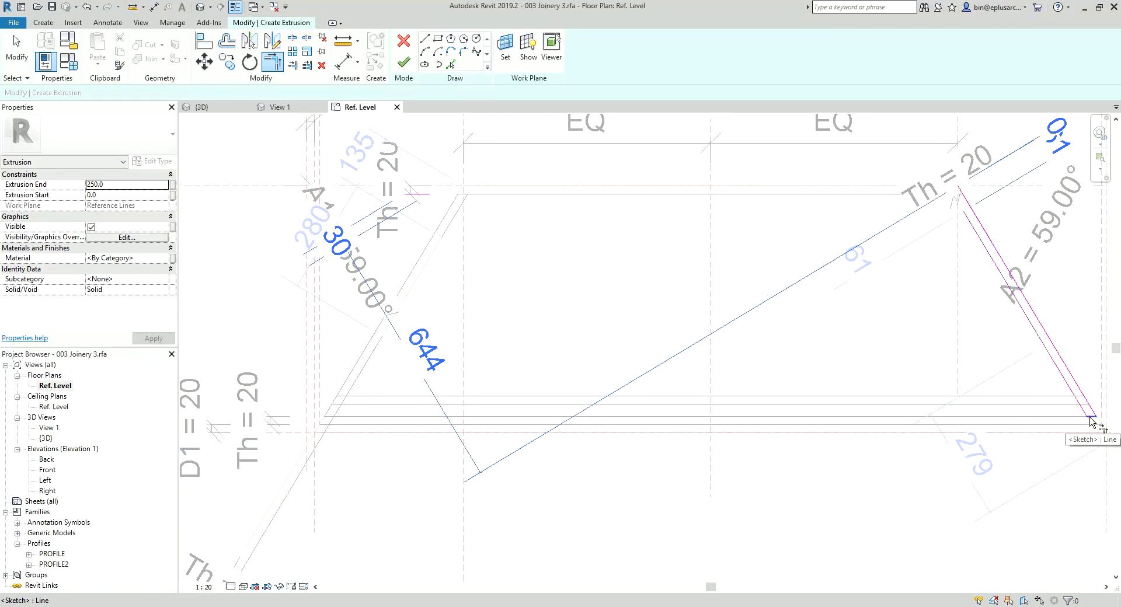
left_click(1050, 340)
left_click(449, 192)
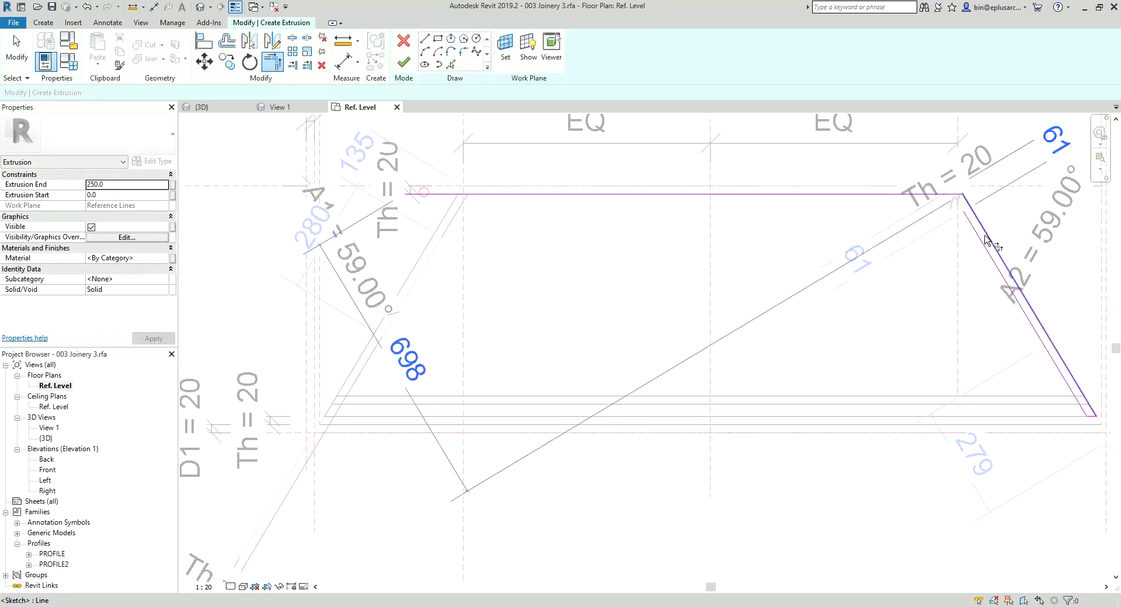
scroll(972, 234, "up", 3)
scroll(969, 229, "up", 2)
left_click(967, 225)
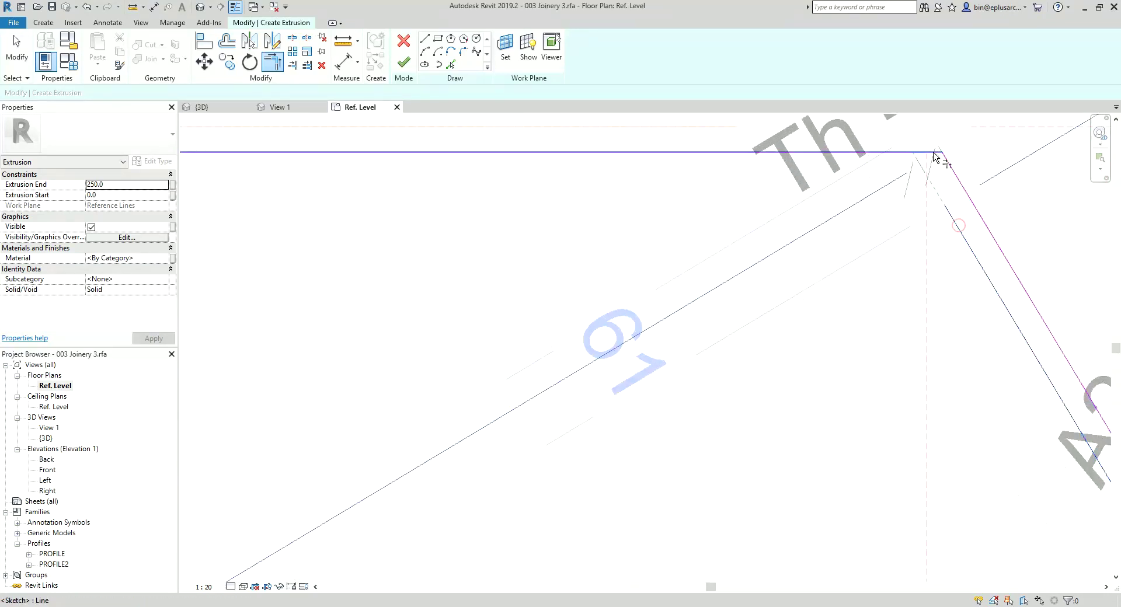
left_click(939, 153)
scroll(881, 208, "down", 2)
scroll(841, 239, "down", 2)
Step: Finish the extrusion and stretch it taller in the Front elevation
left_click(404, 63)
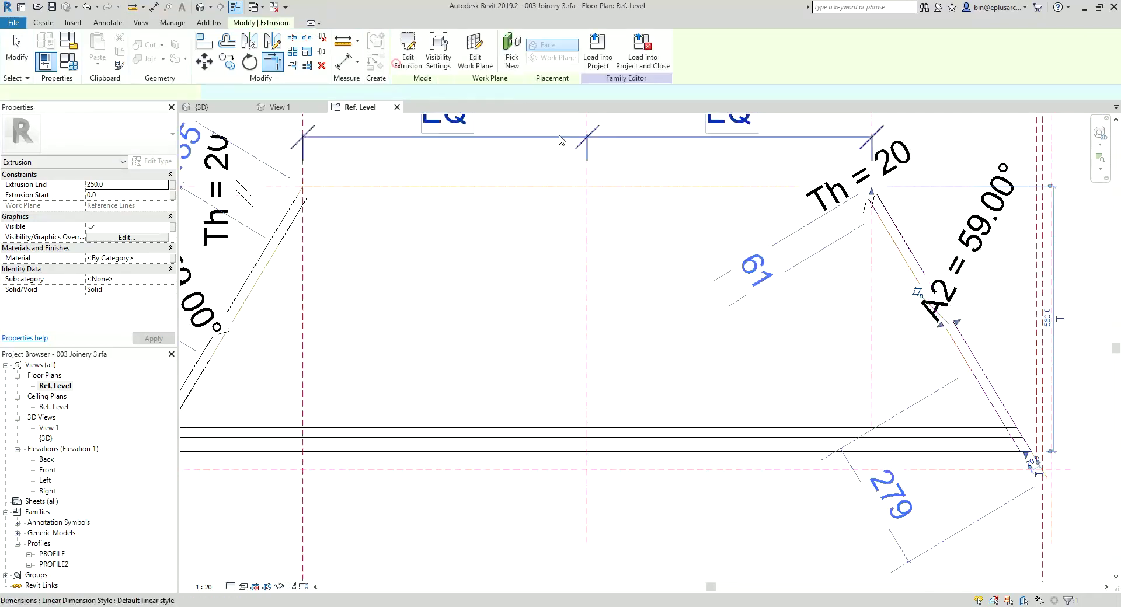
scroll(759, 327, "down", 2)
scroll(759, 327, "down", 2)
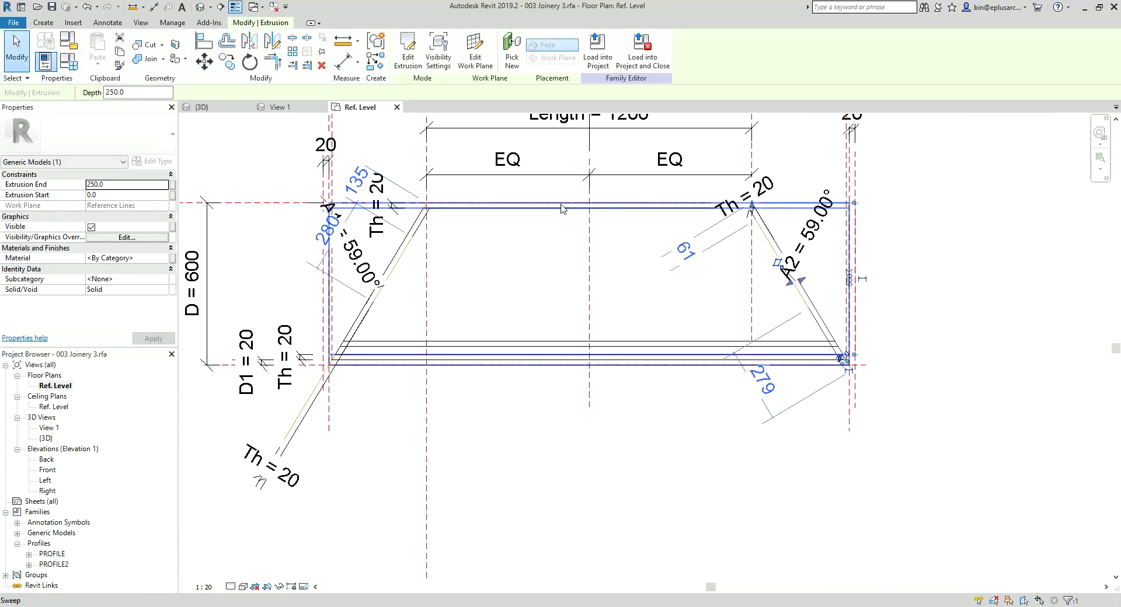
left_click(47, 481)
double_click(48, 471)
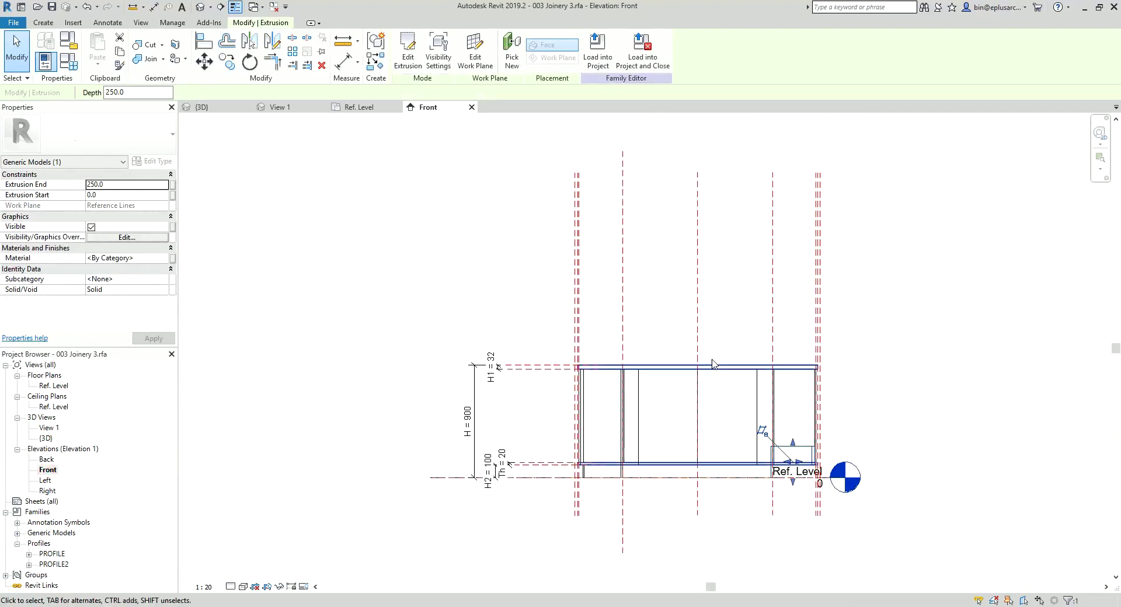
scroll(759, 479, "up", 2)
left_click_drag(800, 392, 800, 374)
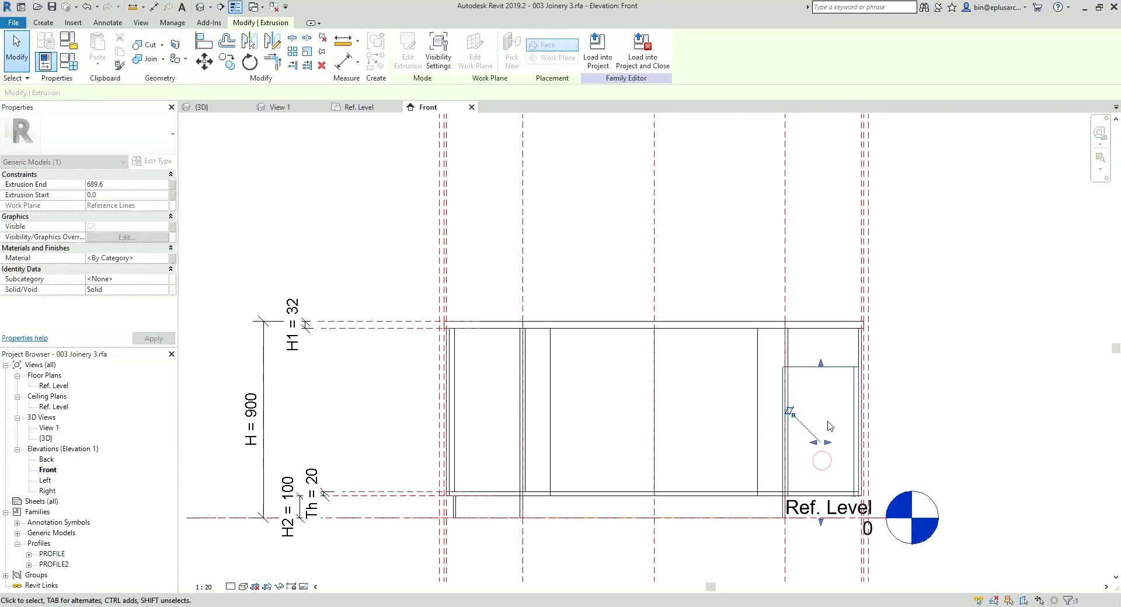
left_click_drag(821, 519, 825, 460)
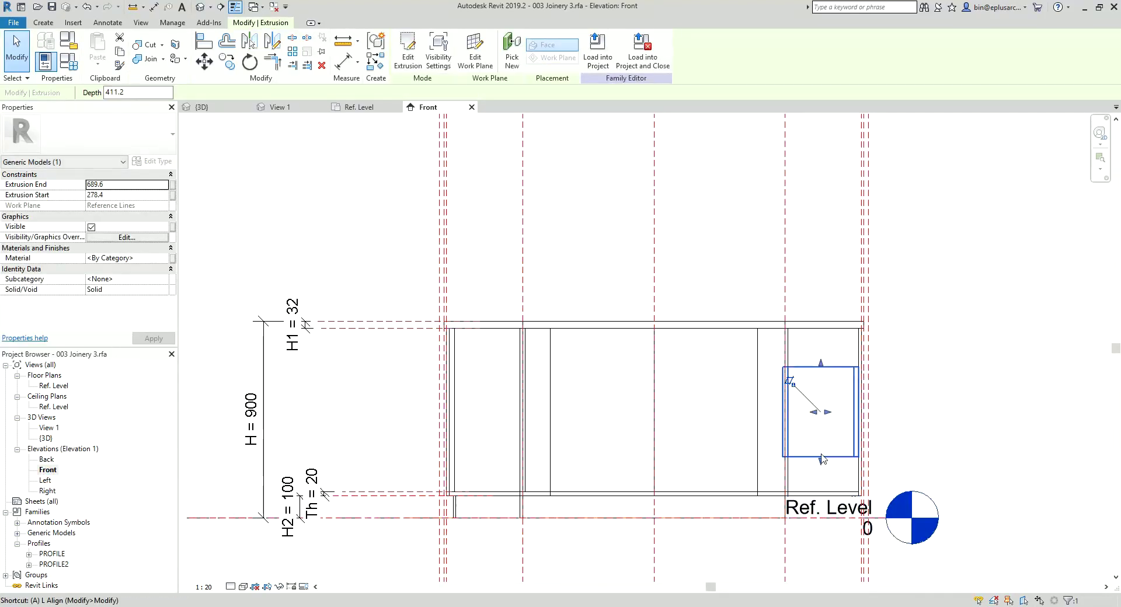
Step: Align the panel's top and bottom edges to the top and plinth reference lines, then view in 3D
key("a")
key("l")
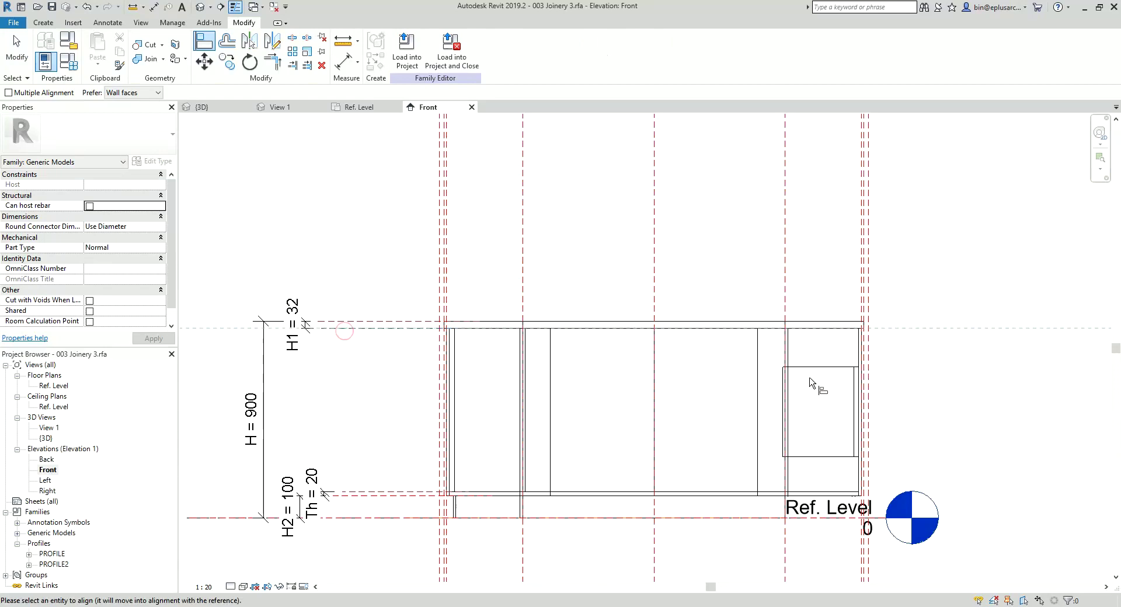
left_click(814, 367)
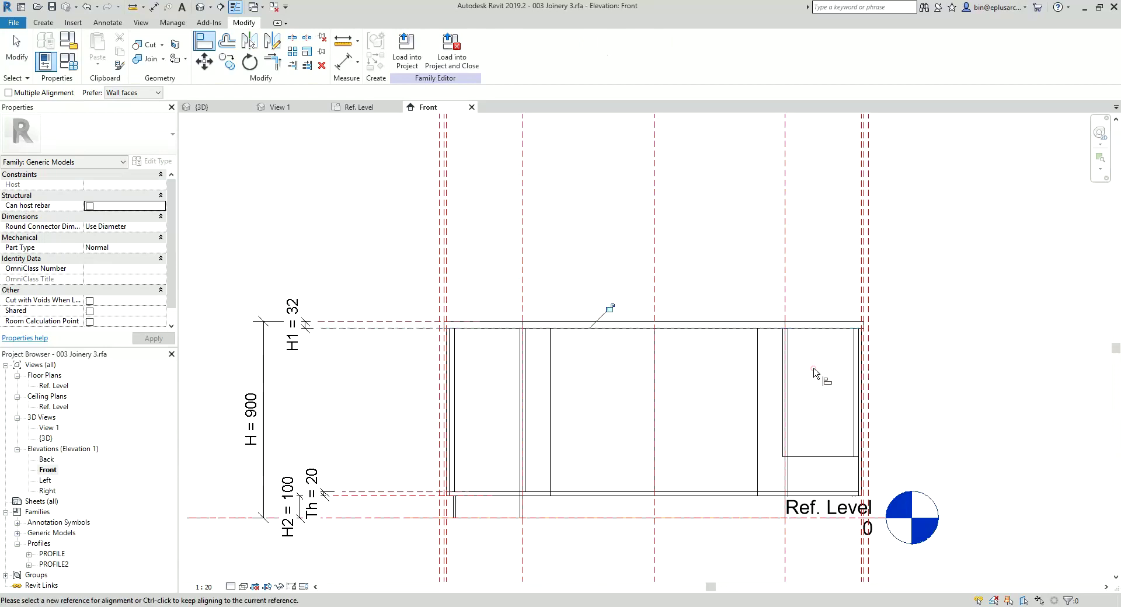
left_click(389, 488)
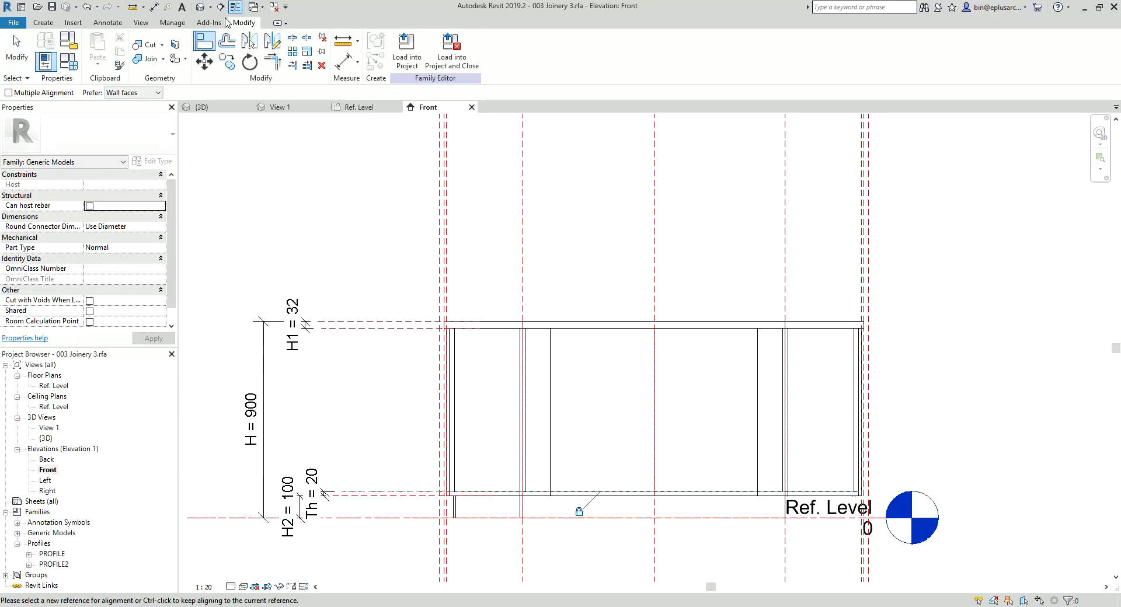
left_click(200, 6)
middle_click_drag(389, 194, 658, 373, "shift")
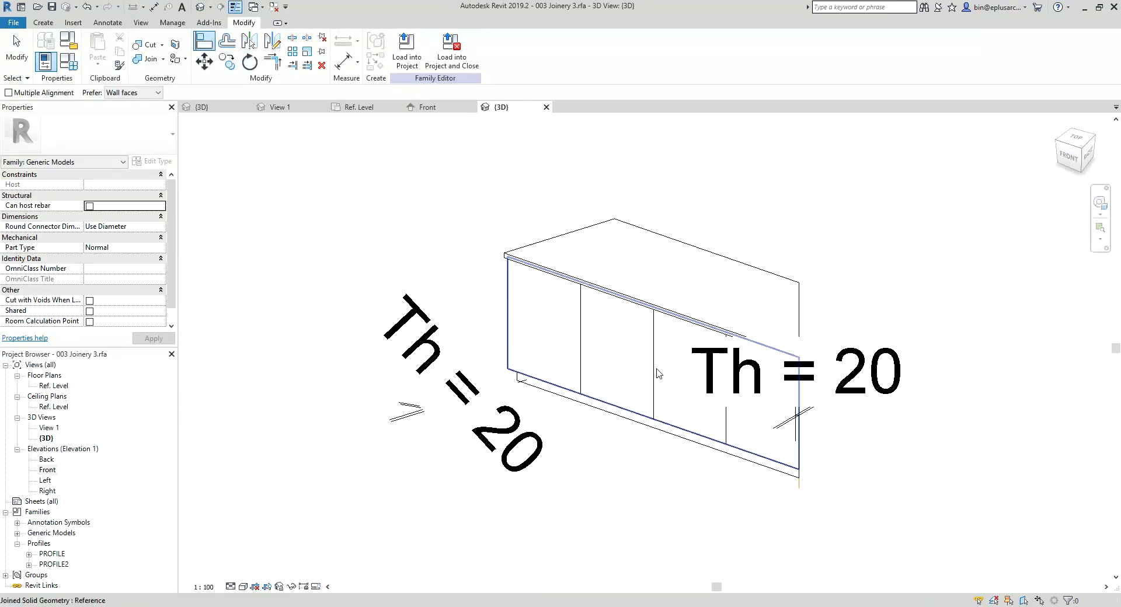
Step: Set the 3D view scale to 1:20 and orbit to inspect the end panel extrusion
left_click(209, 588)
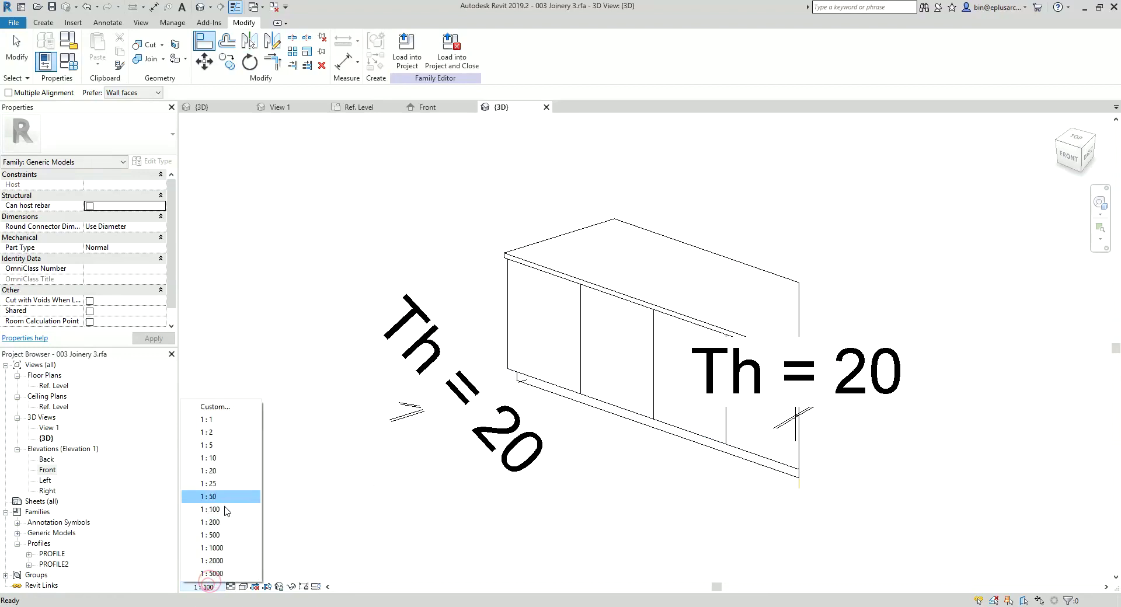
left_click(237, 472)
mouse_move(496, 391)
middle_mouse_down("shift")
mouse_move(541, 375)
mouse_move(492, 374)
mouse_move(649, 437)
mouse_move(395, 440)
mouse_move(591, 393)
middle_mouse_up("shift")
key("Escape")
left_click(493, 373)
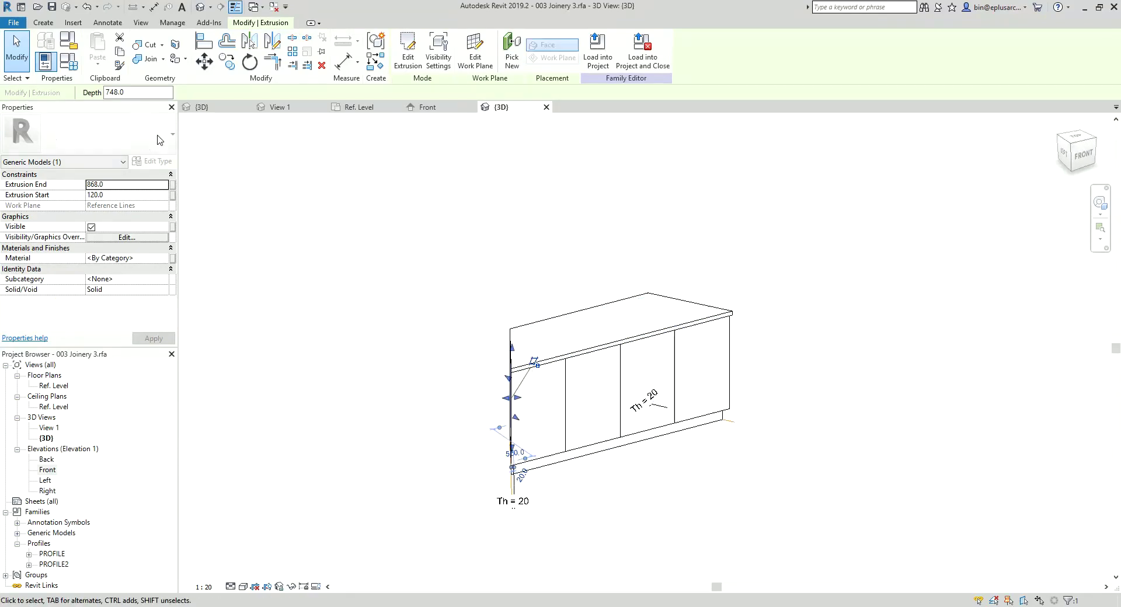
Step: Pan the cabinet into position and open the Family Types parameter table
key("Escape")
left_click(68, 60)
key("Return")
middle_click_drag(550, 376, 804, 431)
left_click(69, 60)
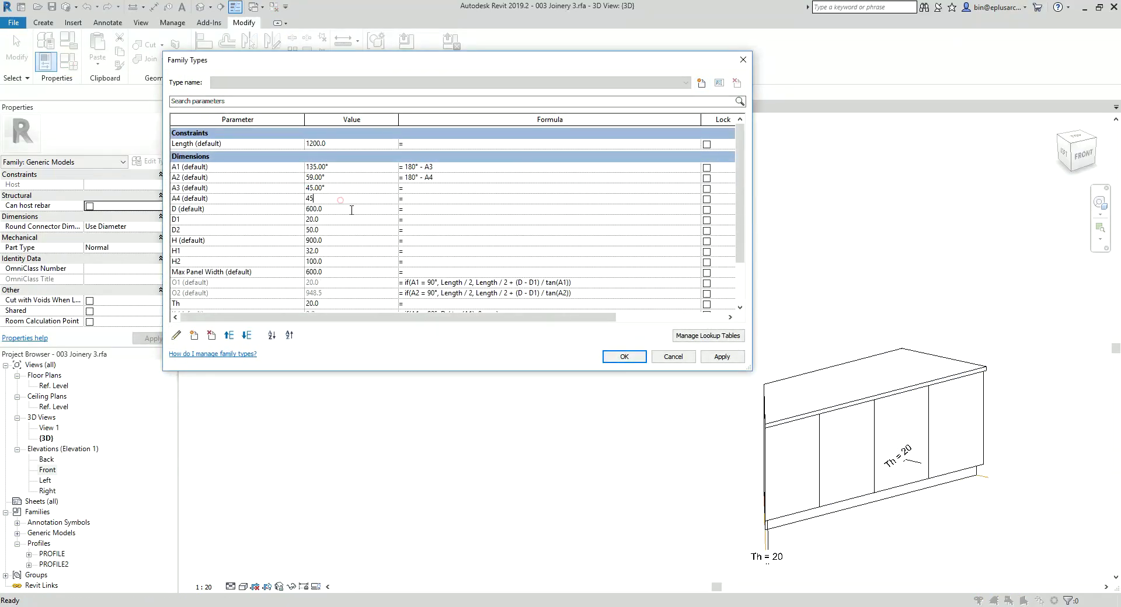
Step: Dismiss the unsatisfied-constraints error and apply a Length of 2000
left_click(717, 356)
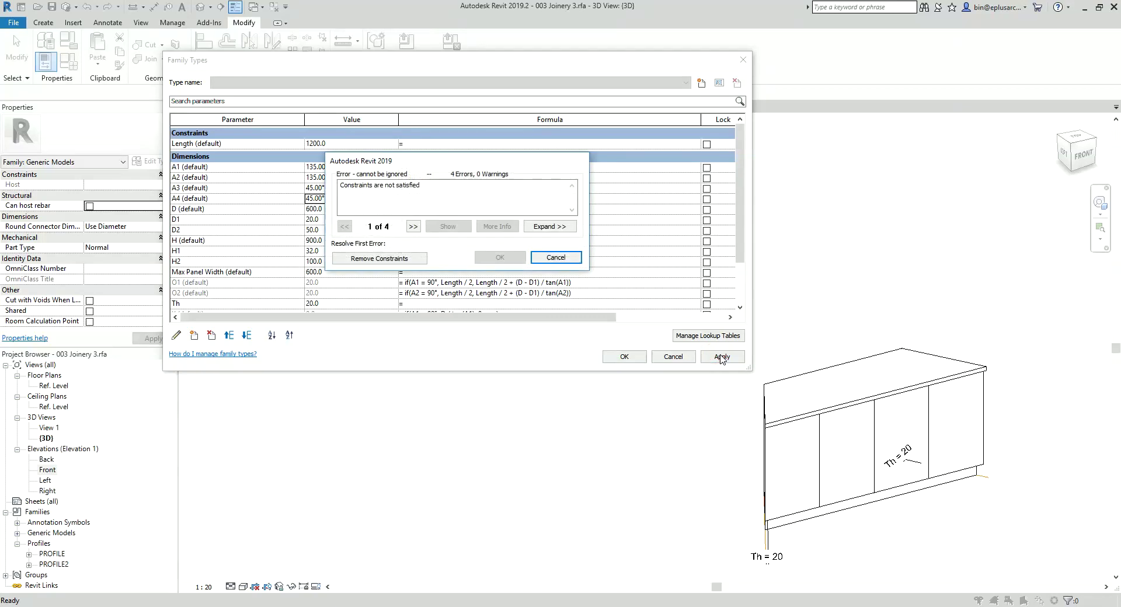
left_click(556, 258)
left_click(339, 146)
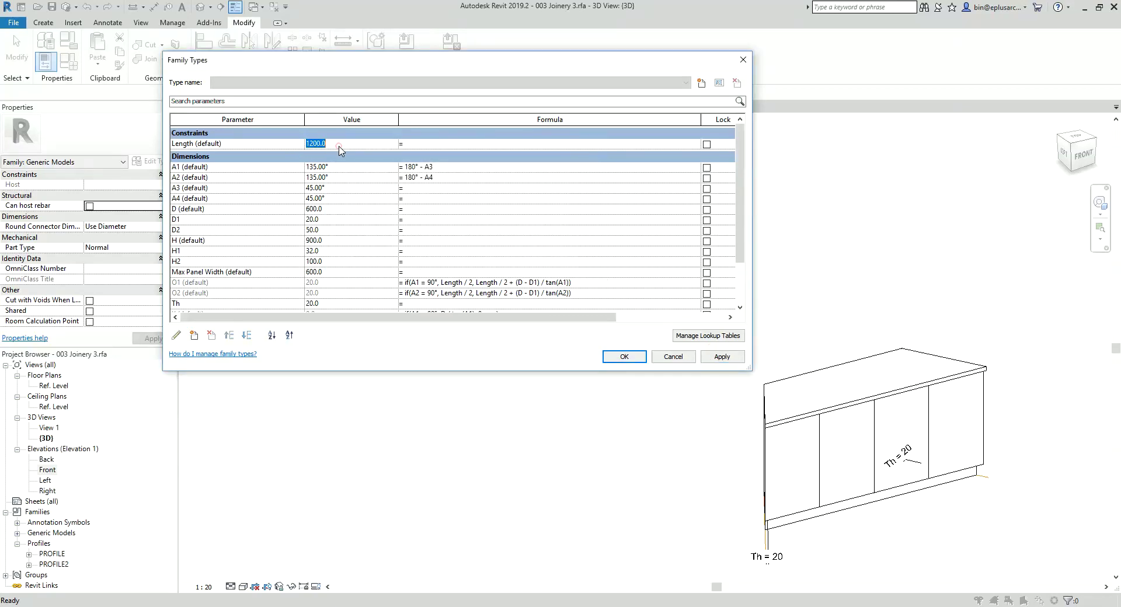
left_click(734, 357)
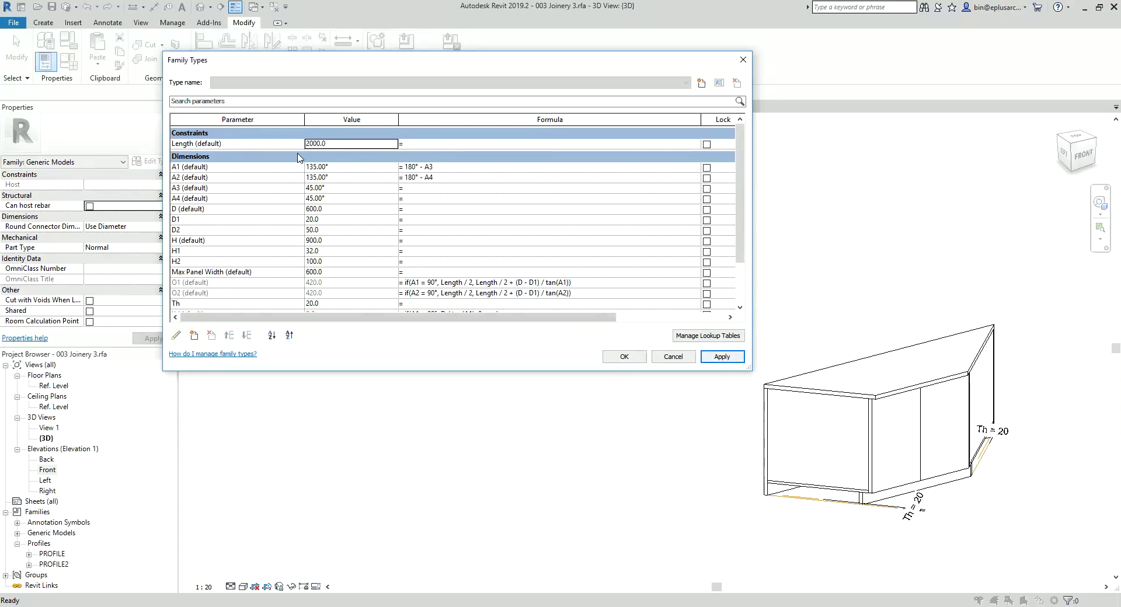
Step: Try A3/A4 angle values, finishing with A3 122° and A4 123°, and confirm
left_click(339, 188)
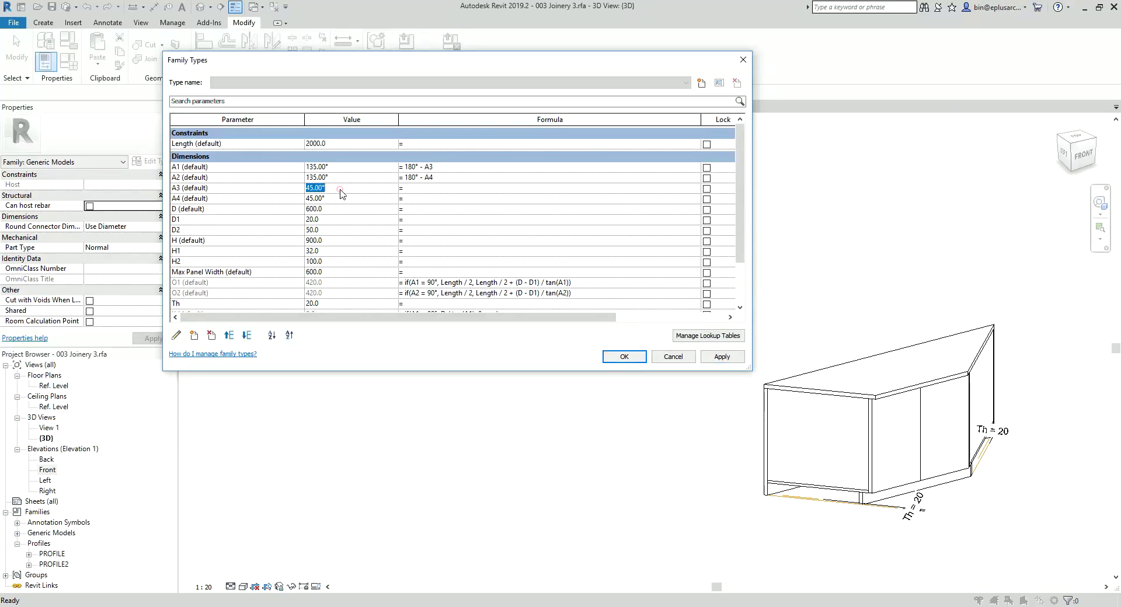
left_click(721, 359)
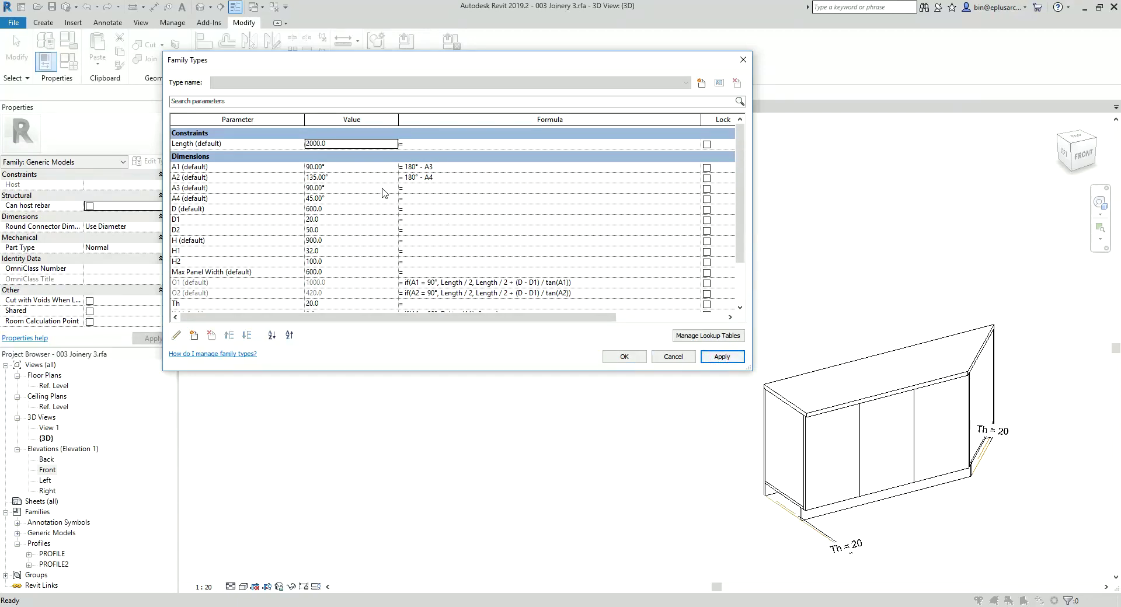
left_click(358, 199)
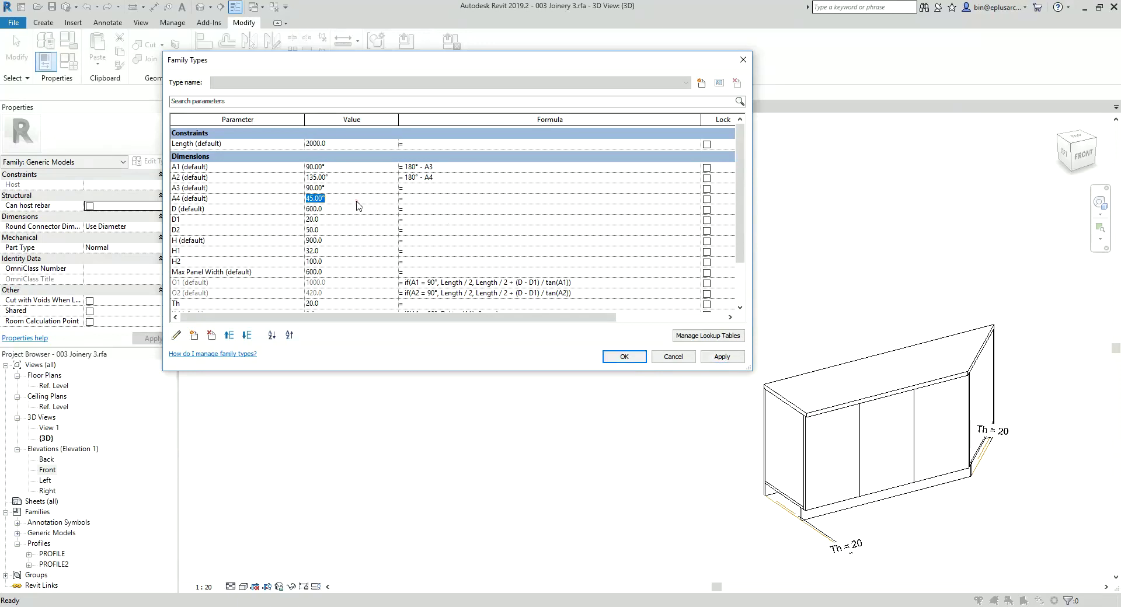
left_click(734, 361)
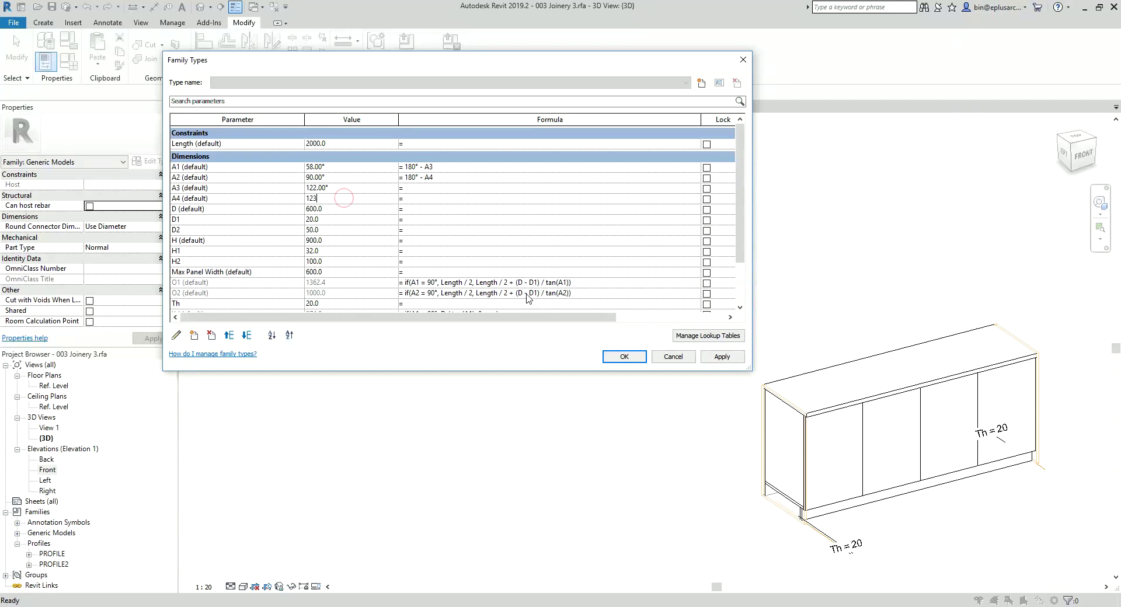
left_click(624, 357)
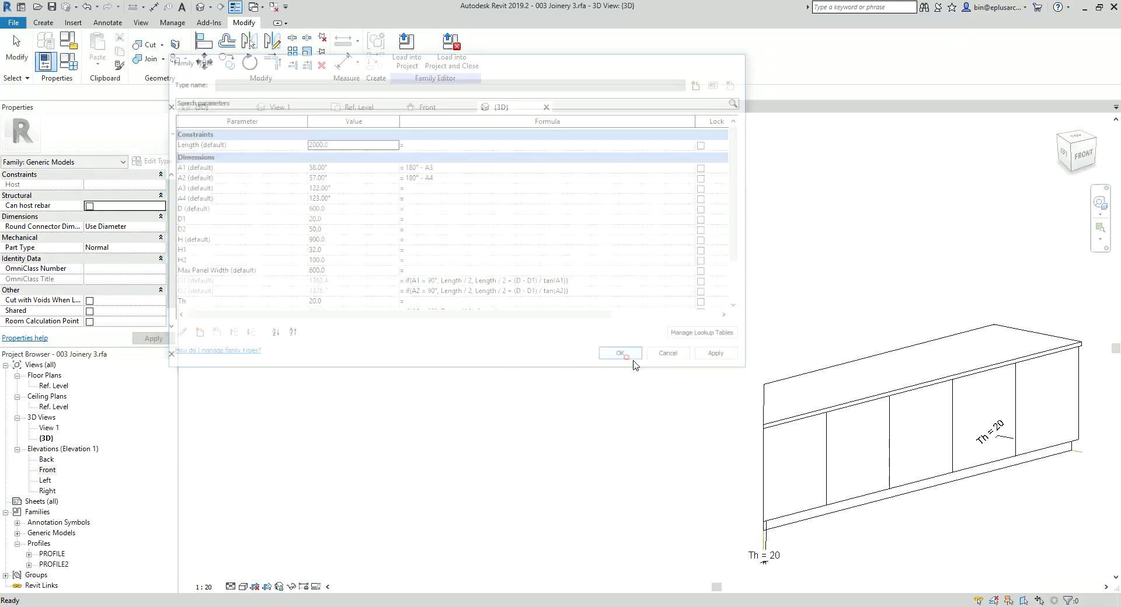
mouse_move(759, 444)
middle_mouse_down("shift")
mouse_move(857, 461)
mouse_move(851, 376)
mouse_move(846, 400)
mouse_move(580, 403)
mouse_move(335, 293)
mouse_move(584, 327)
middle_mouse_up("shift")
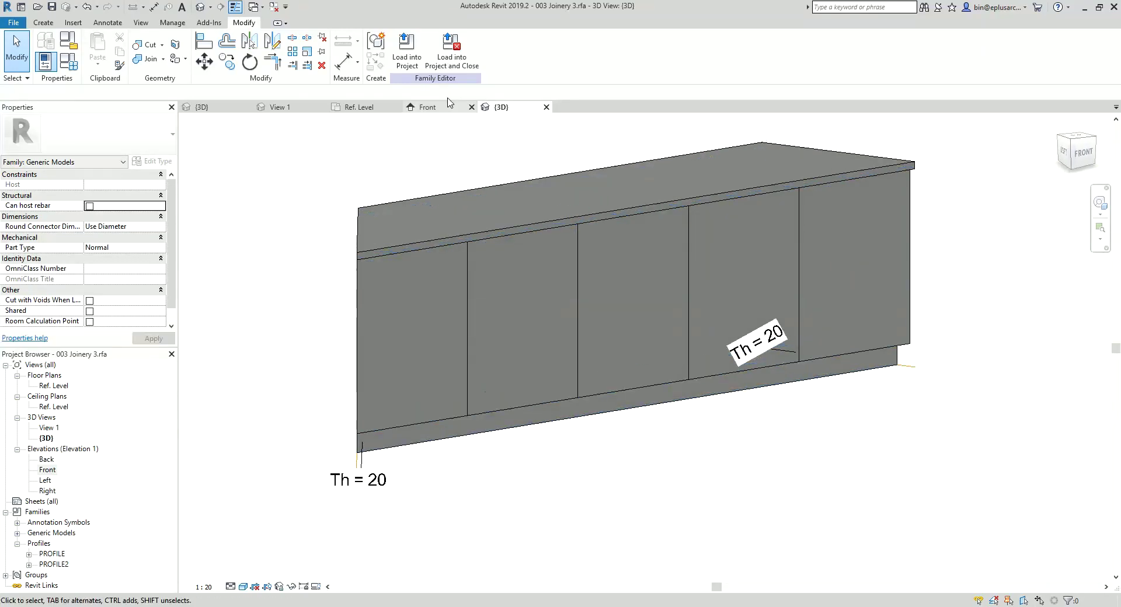
Step: Load 003 Joinery 3 into Project222 without saving, overwriting the existing family version
left_click(452, 53)
left_click(598, 321)
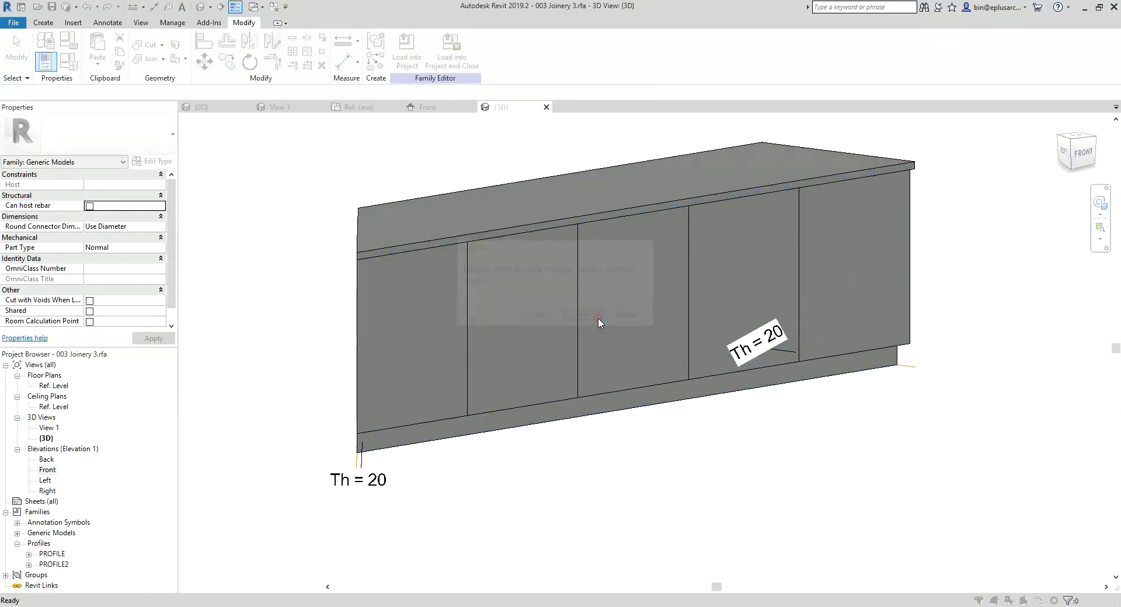
left_click(569, 275)
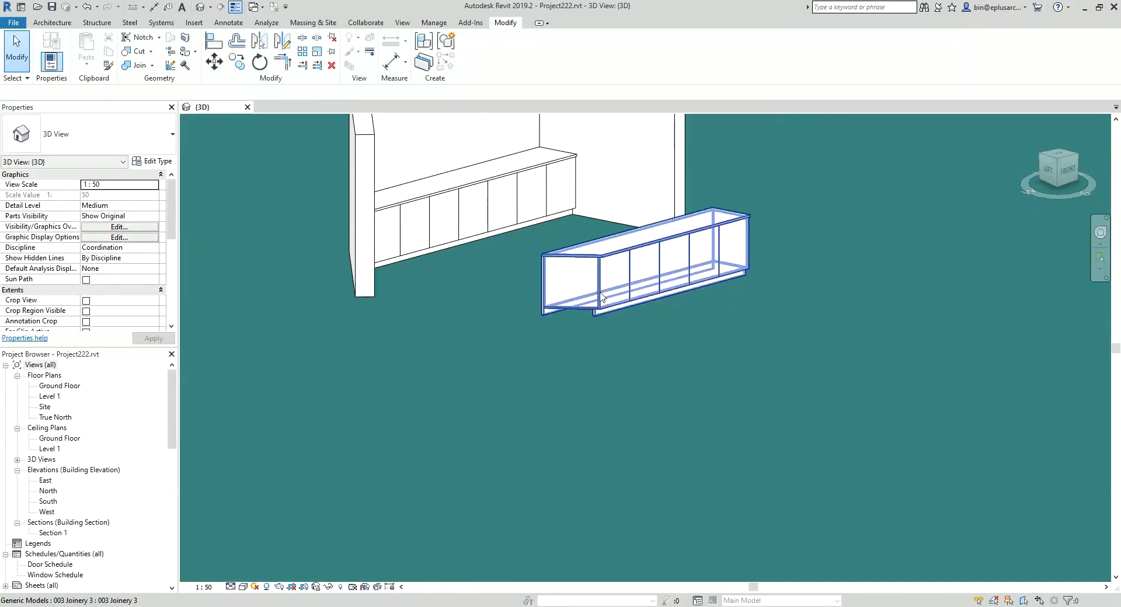
Step: Select the left and right walls and temporarily hide them with HH
left_click(674, 291)
mouse_move(663, 292)
middle_mouse_down("shift")
mouse_move(571, 268)
mouse_move(583, 286)
middle_mouse_up("shift")
left_click(564, 266)
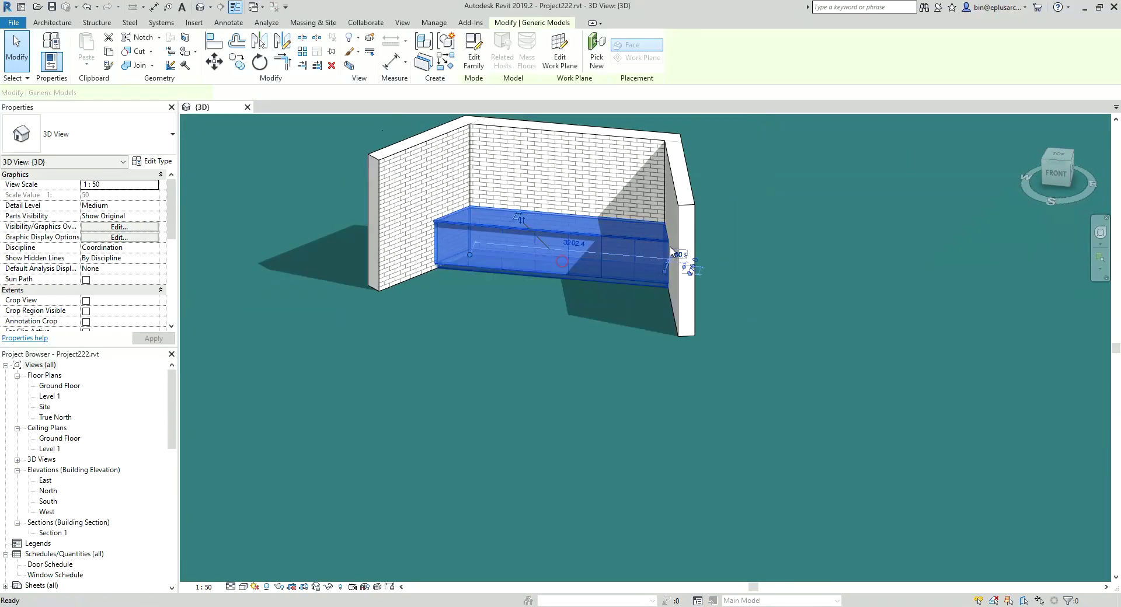
key("Escape")
left_click(680, 245)
left_click(435, 171, "ctrl")
key("h")
key("h")
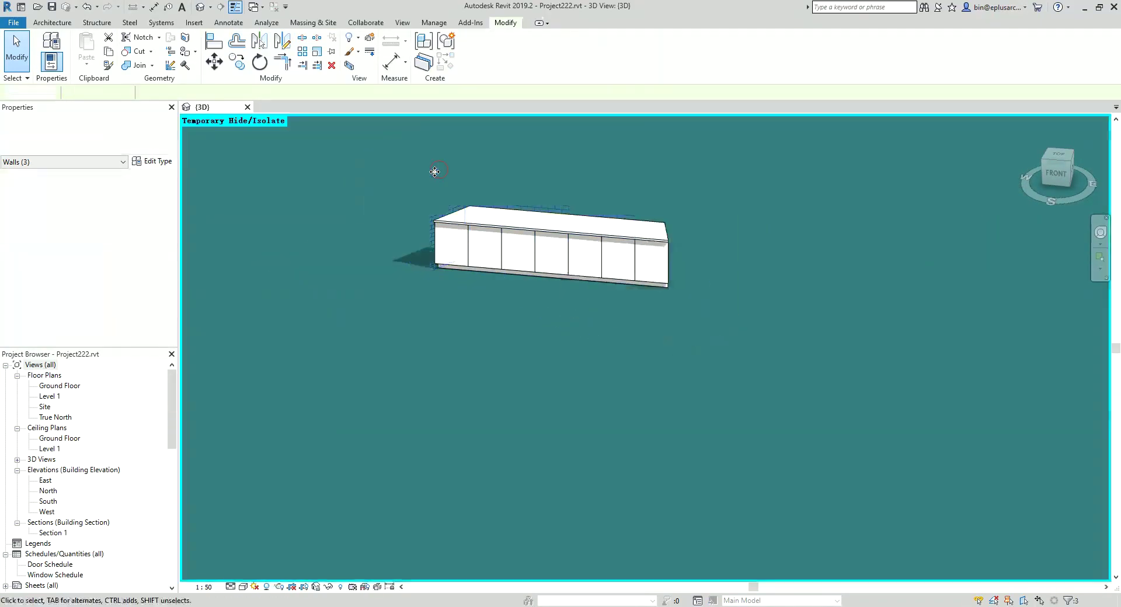
Step: Orbit around the isolated cabinet and select it to check its properties
left_click(672, 275)
middle_click_drag(689, 278, 602, 304, "shift")
scroll(602, 305, "up", 5)
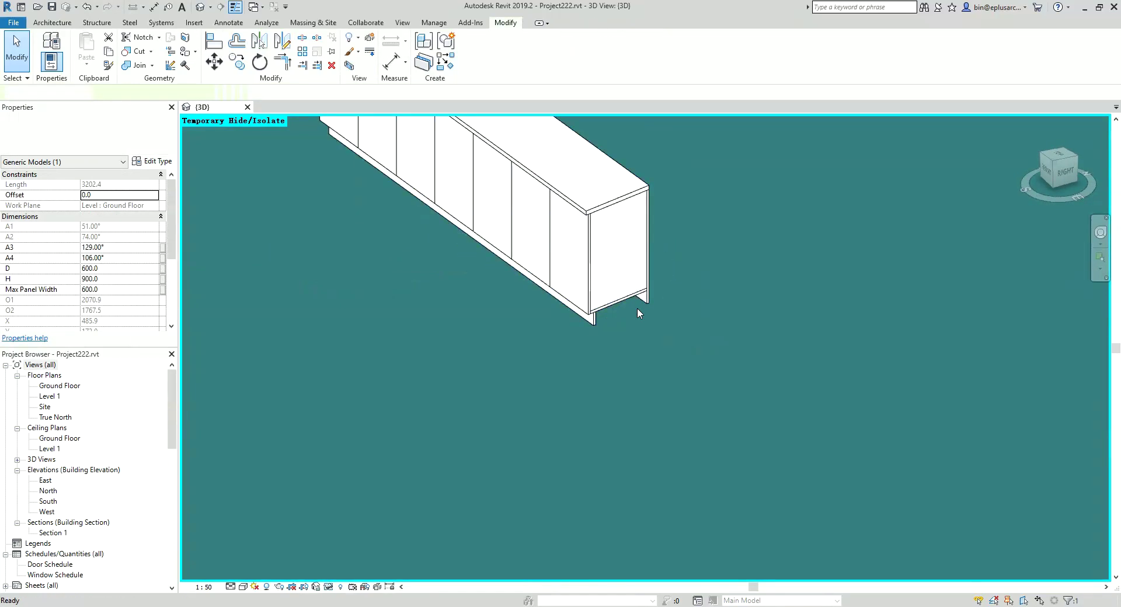
key("Escape")
mouse_move(784, 312)
middle_mouse_down("shift")
mouse_move(654, 288)
mouse_move(551, 292)
mouse_move(706, 285)
middle_mouse_up("shift")
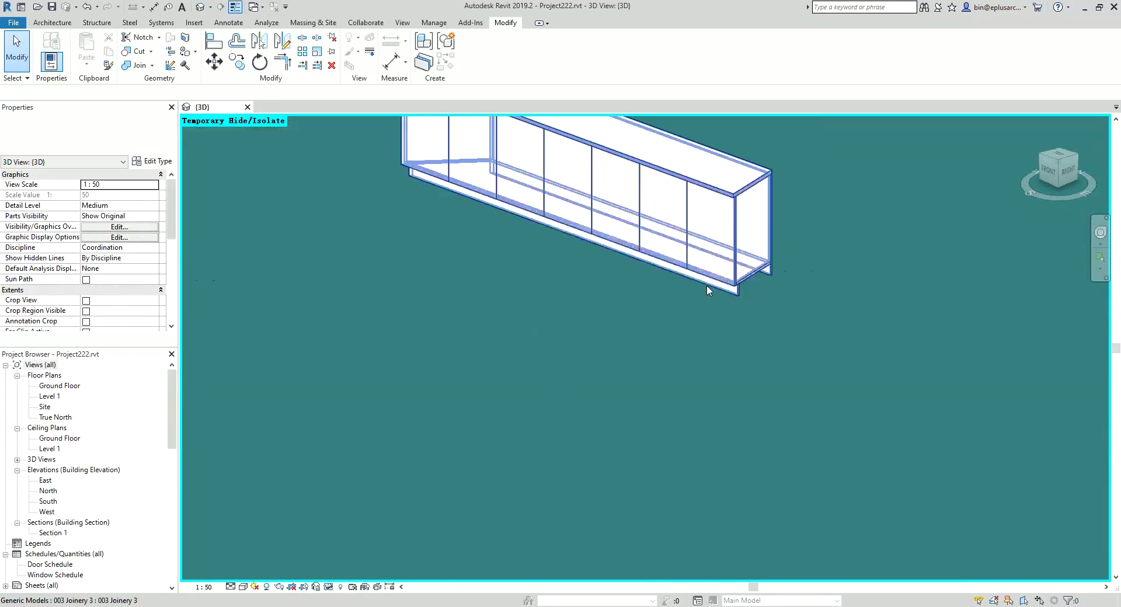
scroll(707, 285, "down", 5)
left_click(584, 280)
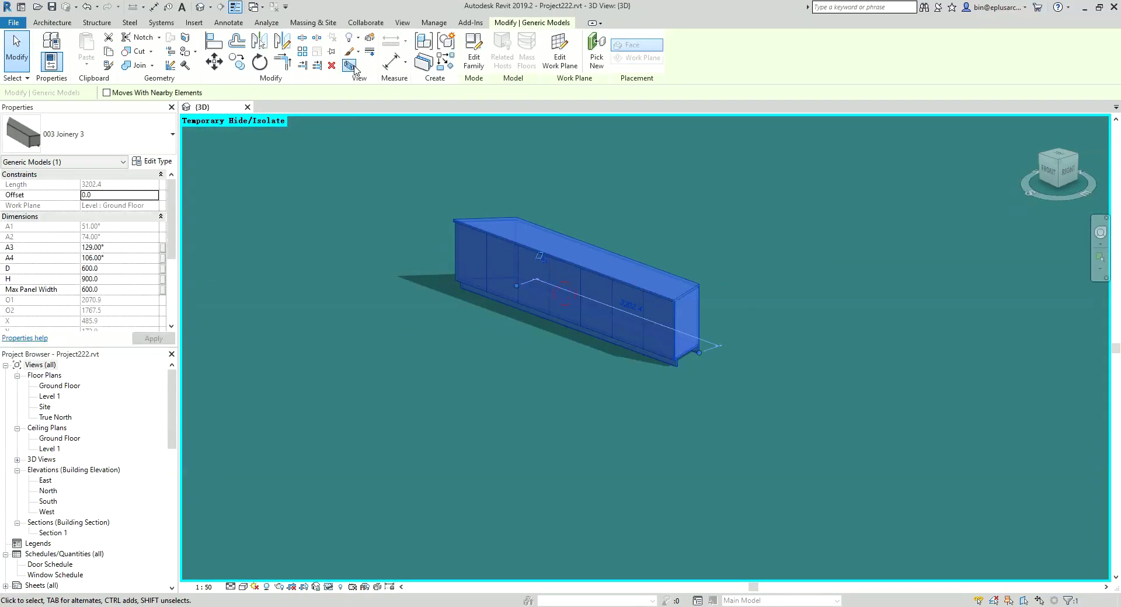
scroll(558, 249, "up", 4)
Step: Select the view's section box, deselect it and orbit to see the cabinet end-on
key("Escape")
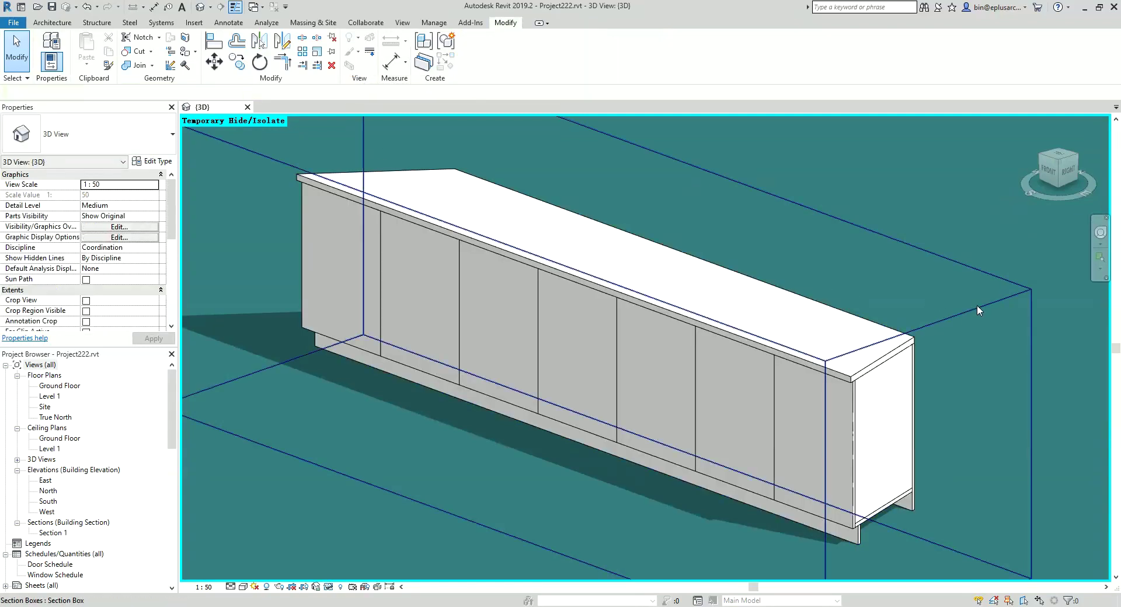
left_click(977, 306)
scroll(813, 340, "down", 3)
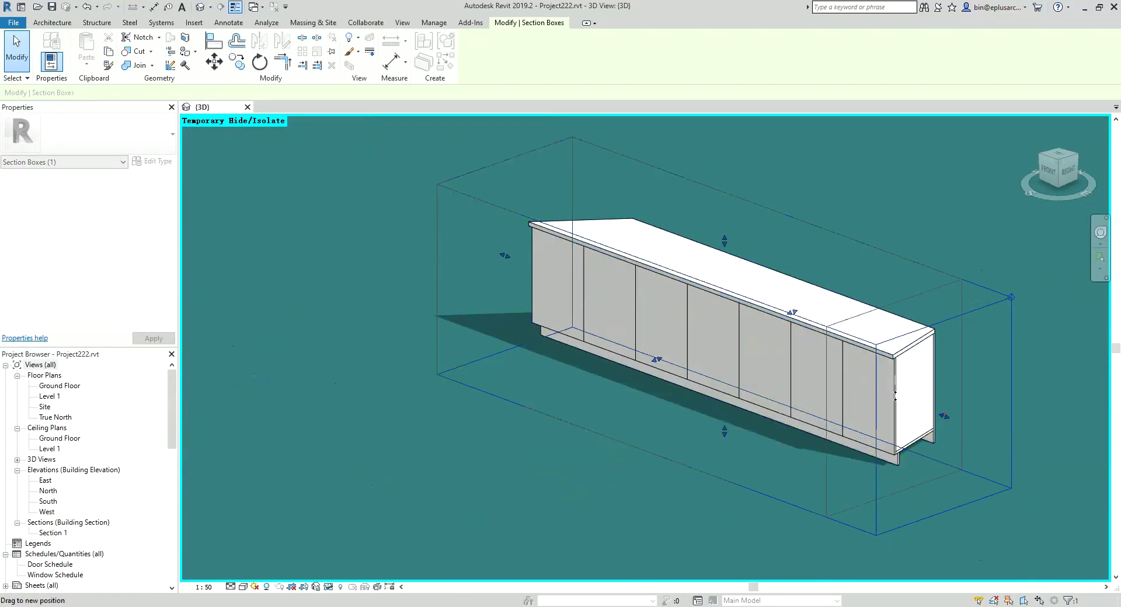
key("Escape")
mouse_move(938, 413)
middle_mouse_down("shift")
mouse_move(651, 295)
mouse_move(758, 318)
middle_mouse_up("shift")
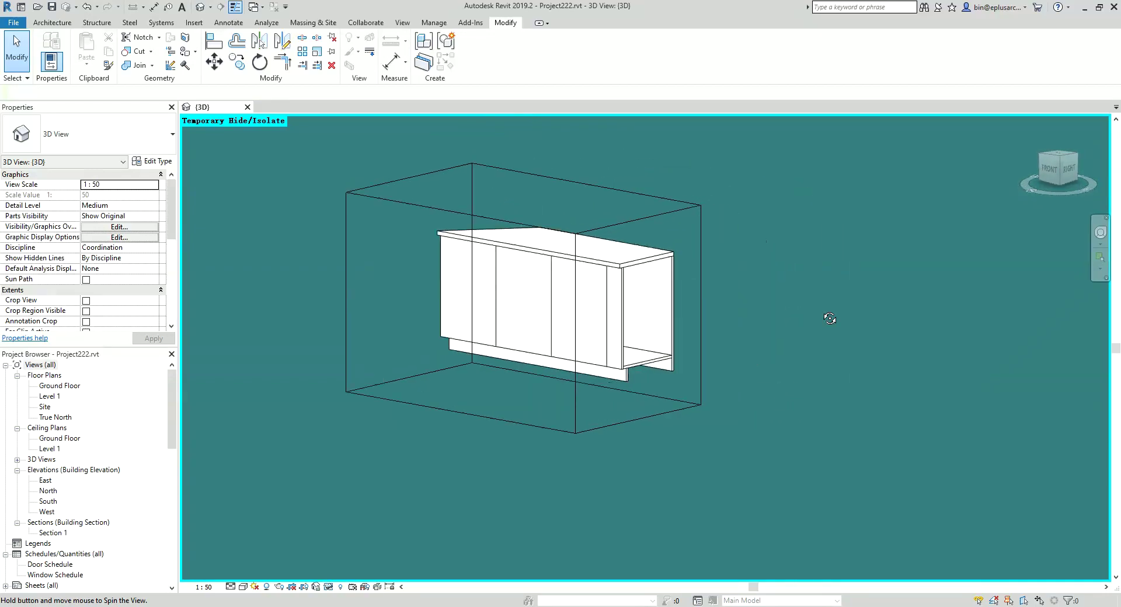
Step: Uncheck Section Box in the view Properties and orbit around the uncut cabinet
scroll(105, 299, "down", 3)
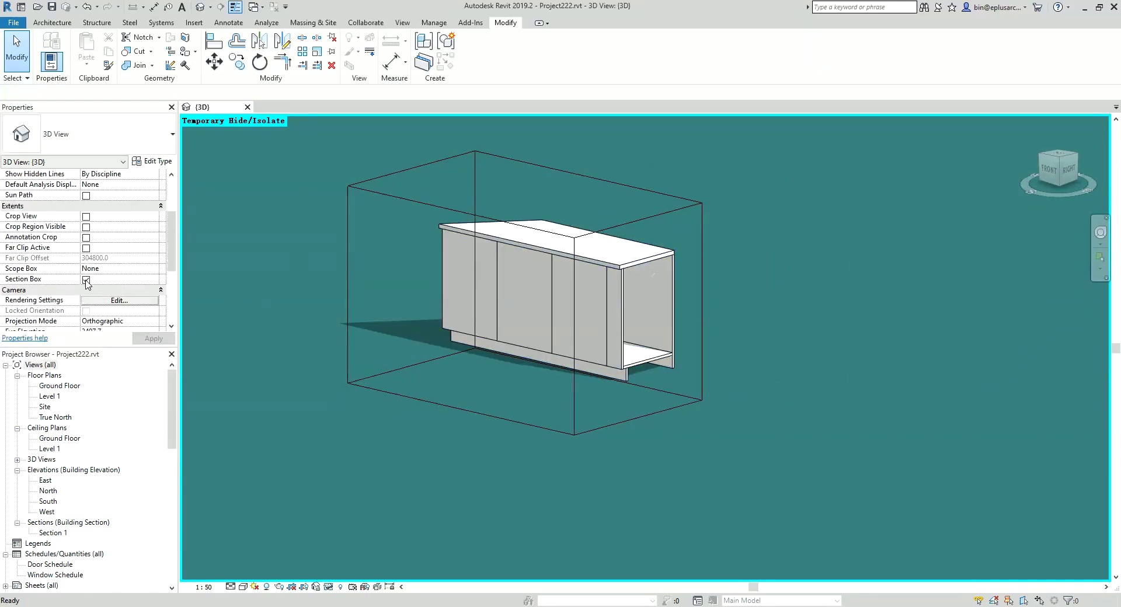
left_click(85, 280)
mouse_move(533, 313)
middle_mouse_down("shift")
mouse_move(814, 318)
mouse_move(778, 393)
mouse_move(827, 384)
middle_mouse_up("shift")
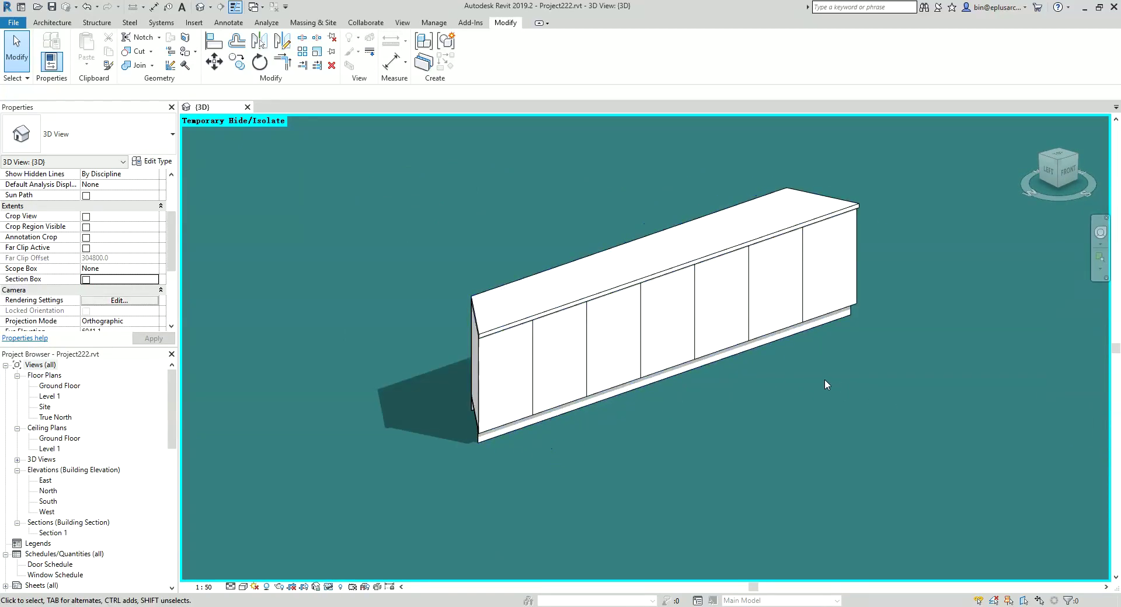
scroll(825, 384, "up", 2)
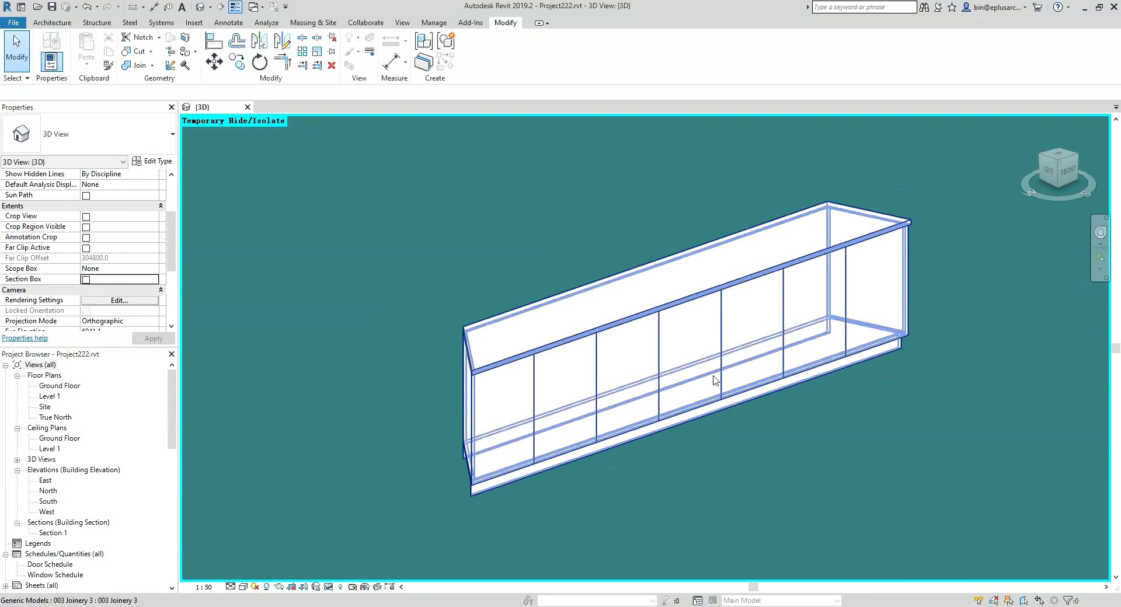
scroll(759, 356, "down", 2)
middle_click_drag(760, 379, 682, 379)
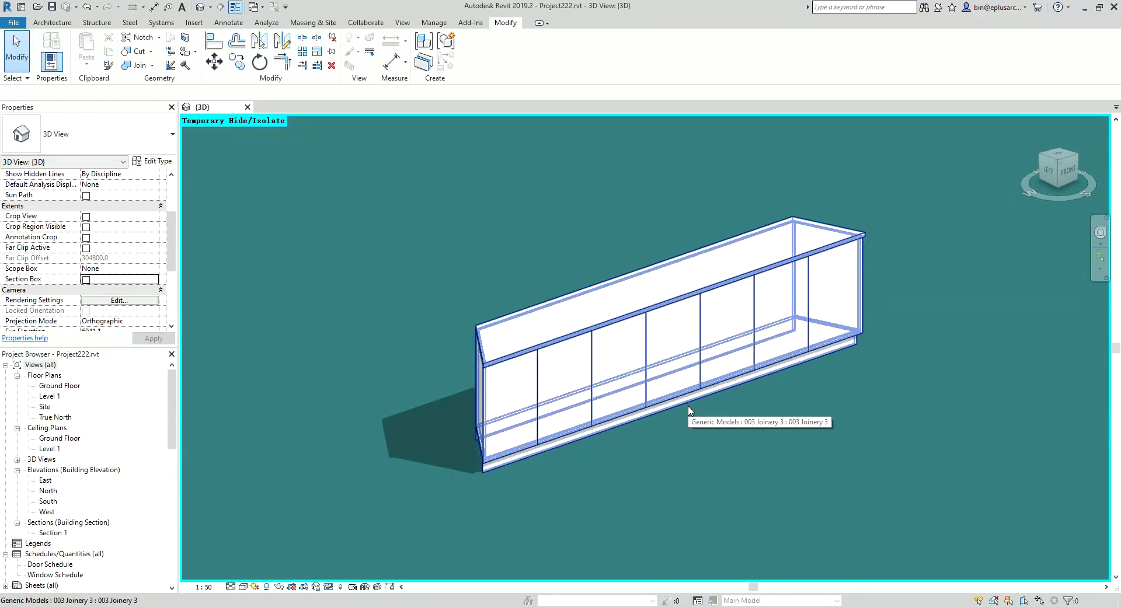